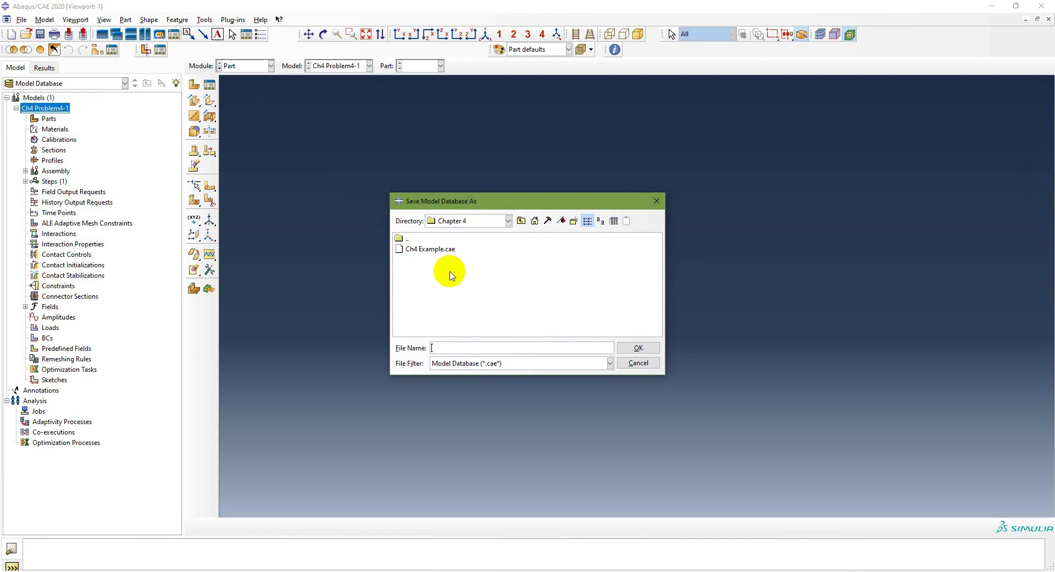
- Save the model database as Ch4 Problem in the Chapter 4 directory
{"action": "type", "text": "Ch4"}
{"action": "type", "text": "Problem"}
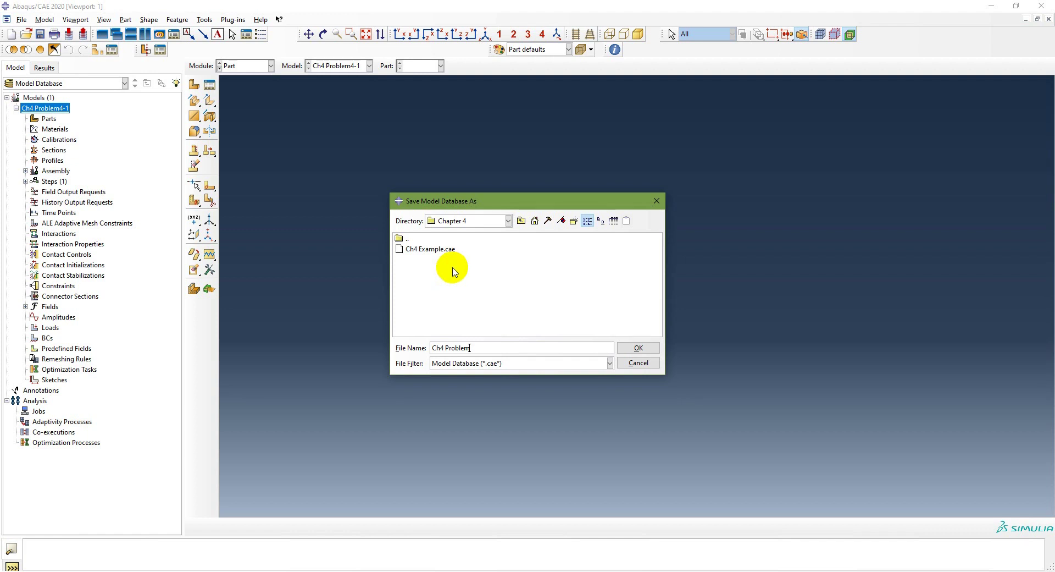
{"action": "key", "text": "Return"}
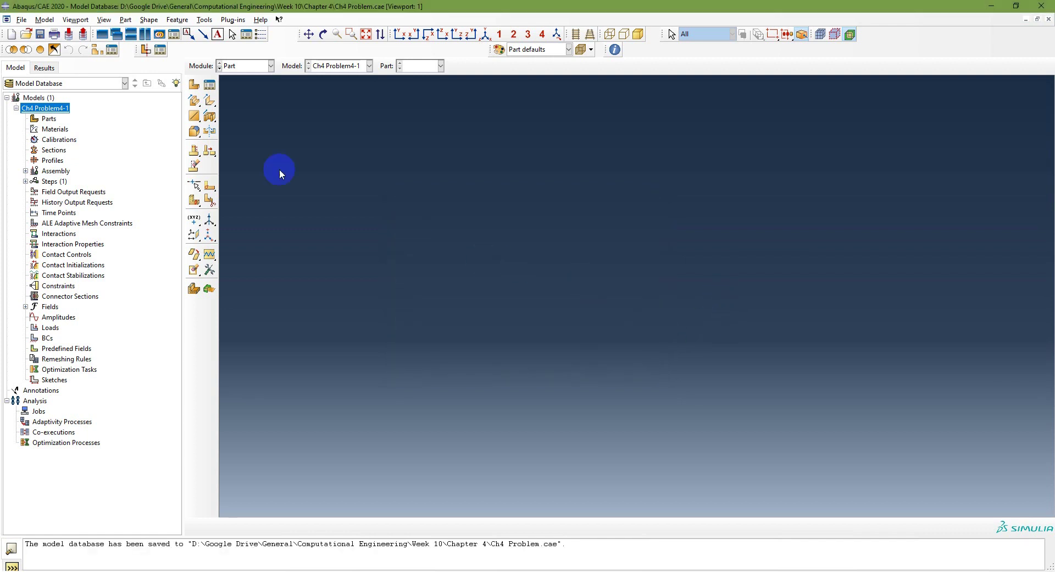
- Rename the model Ch4 Problem4-1 as Ch4 Problem
{"action": "right_click", "coordinate": [43, 110]}
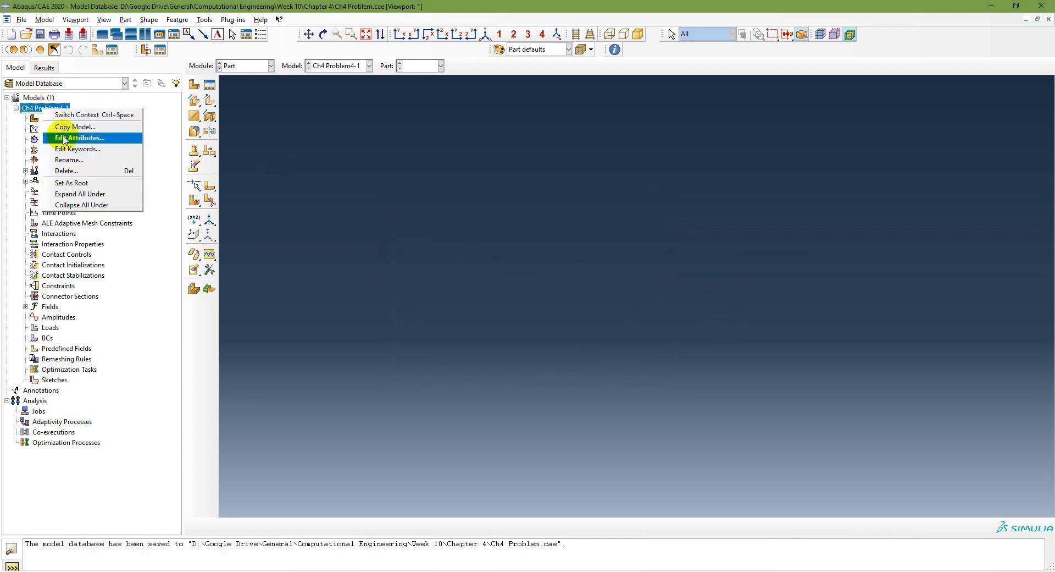
{"action": "left_click", "coordinate": [69, 160]}
{"action": "key", "text": "Home"}
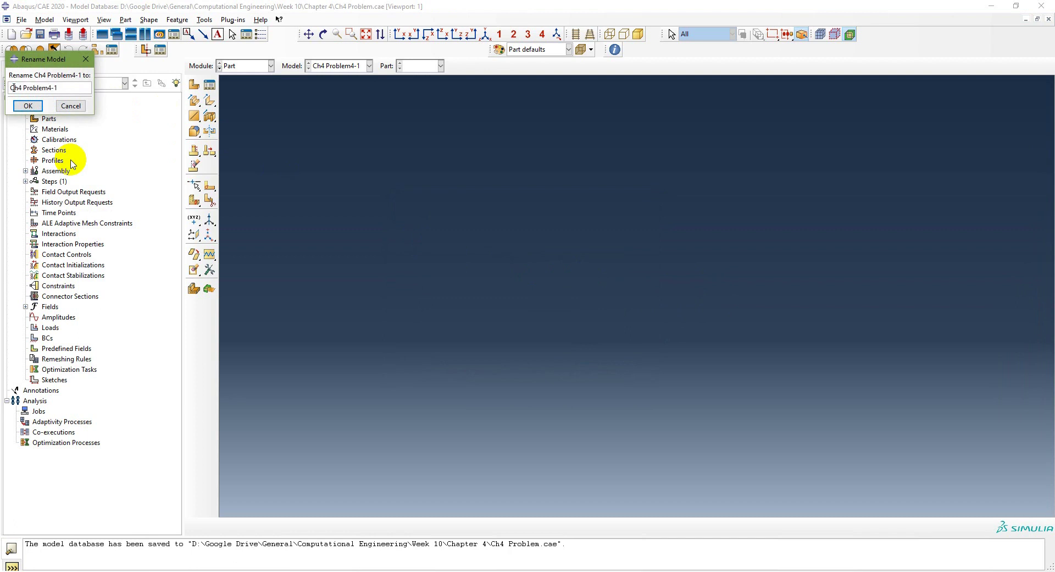
{"action": "key", "text": "Right"}
{"action": "key", "text": "Right"}
{"action": "key", "text": "Right"}
{"action": "key", "text": "Right"}
{"action": "key", "text": "Right"}
{"action": "key", "text": "Right"}
{"action": "key", "text": "Right"}
{"action": "key", "text": "Right"}
{"action": "key", "text": "Right"}
{"action": "key", "text": "Right"}
{"action": "key", "text": "BackSpace"}
{"action": "key", "text": "BackSpace"}
{"action": "left_click", "coordinate": [28, 105]}
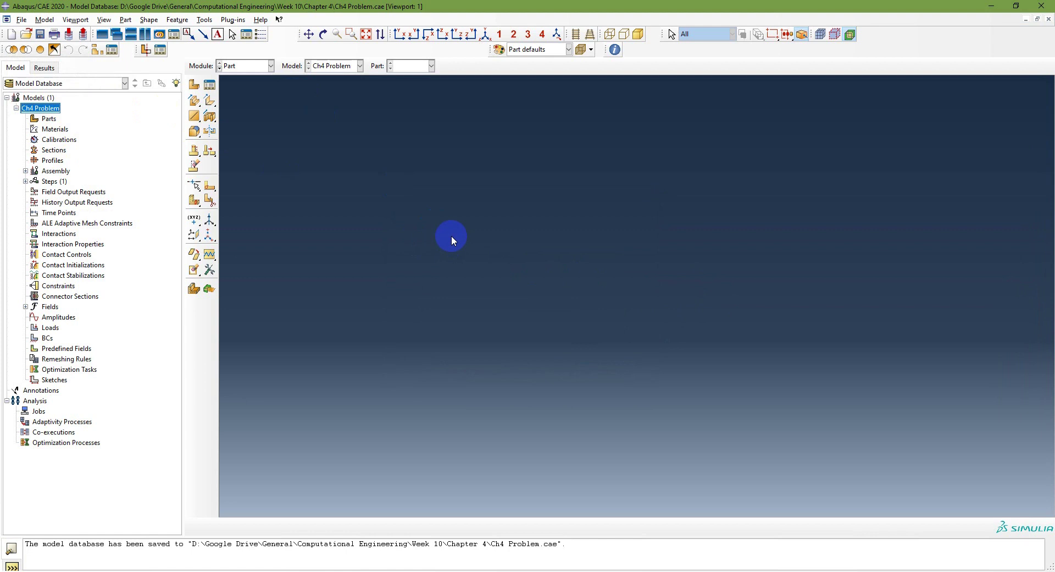
{"action": "double_click", "coordinate": [49, 120]}
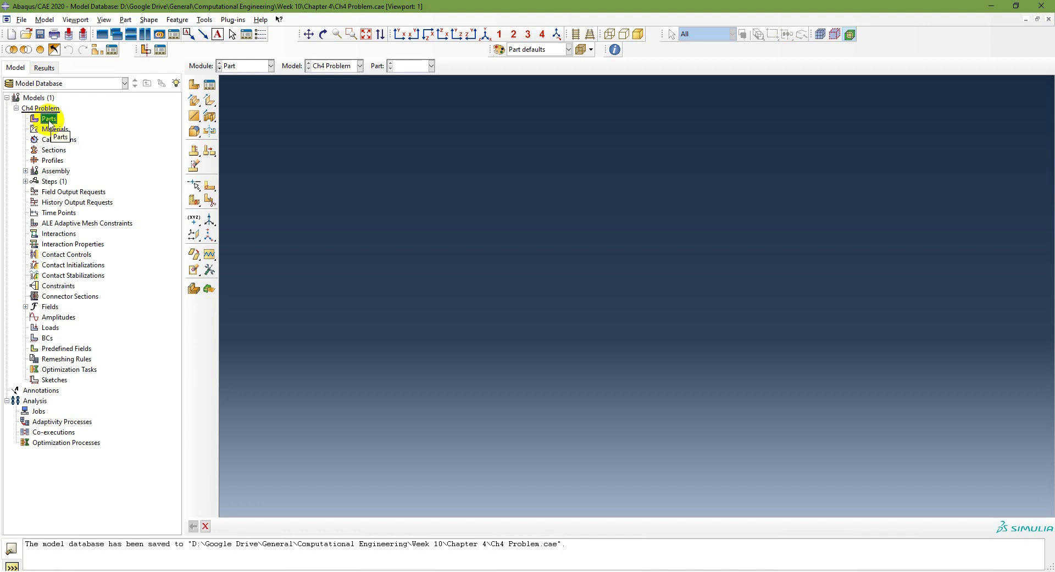
{"action": "left_click", "coordinate": [194, 85]}
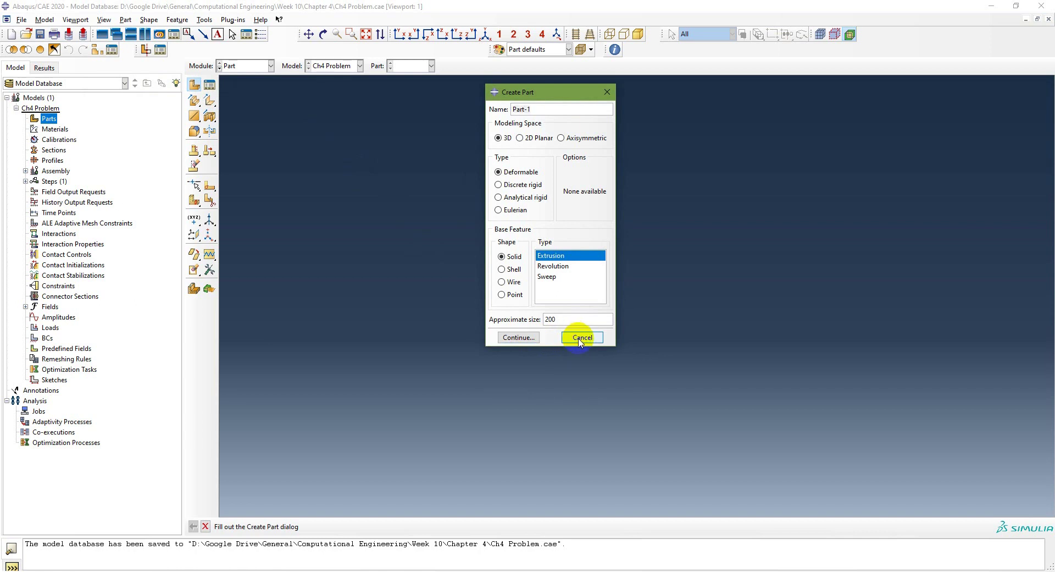
{"action": "left_click", "coordinate": [581, 337]}
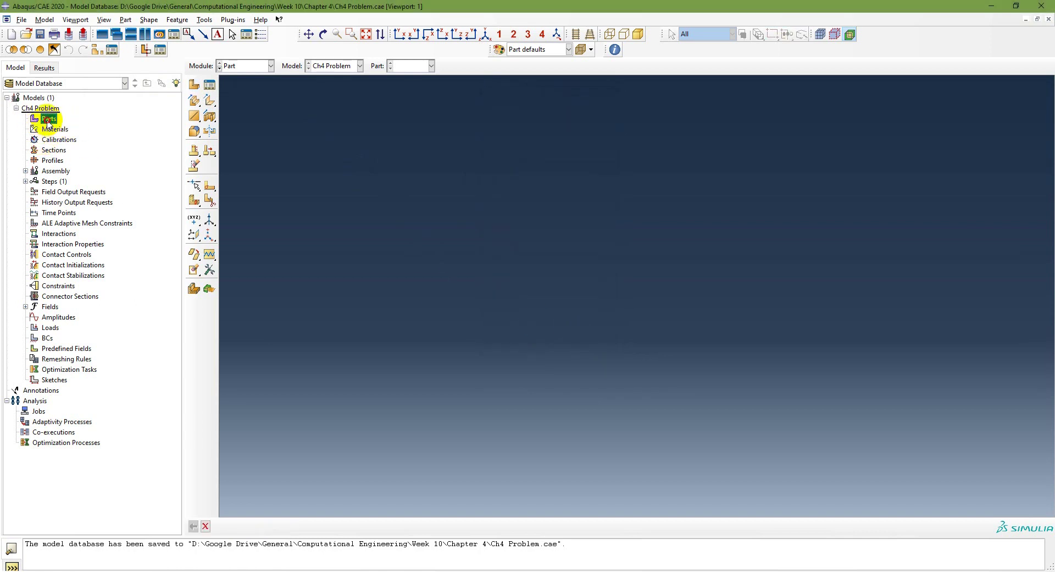
{"action": "double_click", "coordinate": [48, 120]}
{"action": "left_click", "coordinate": [578, 336]}
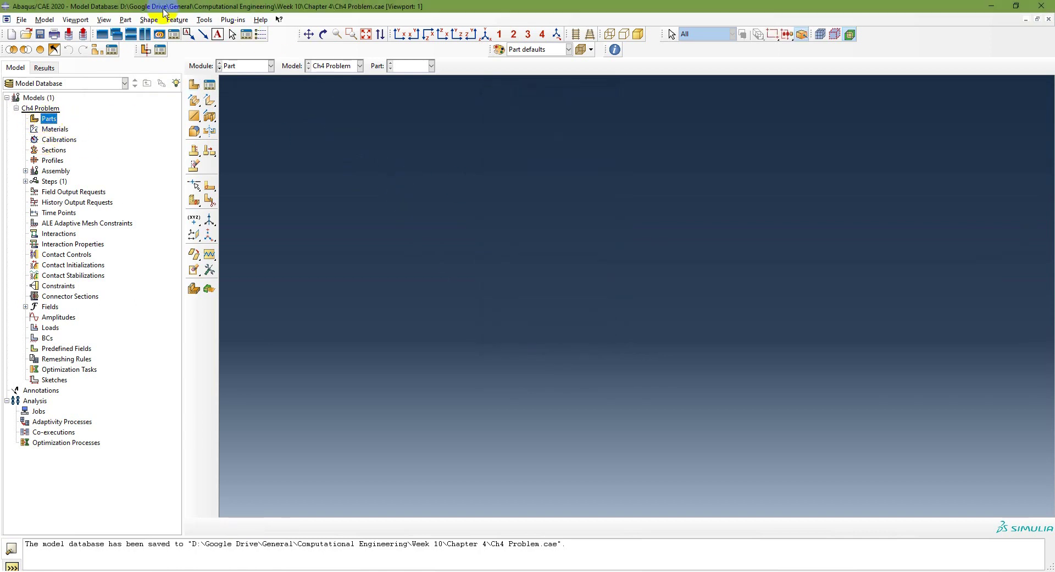
{"action": "left_click", "coordinate": [126, 21]}
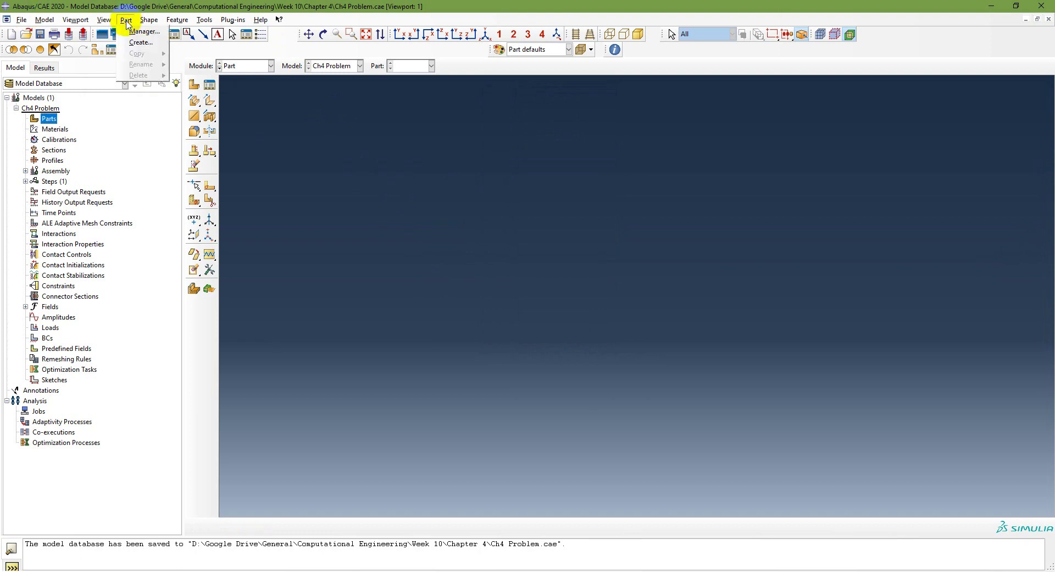
{"action": "left_click", "coordinate": [140, 42]}
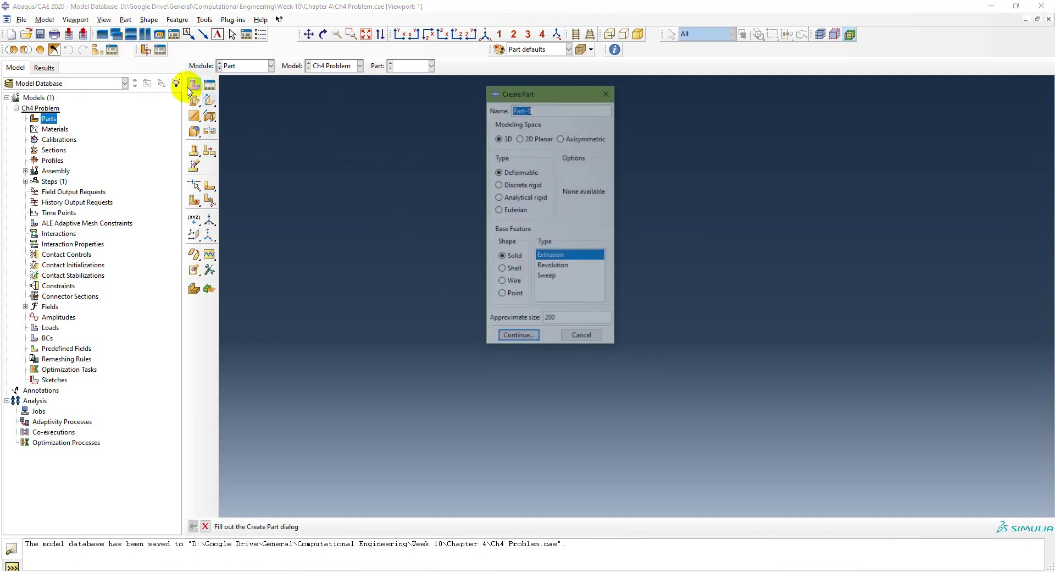
{"action": "left_click", "coordinate": [582, 337]}
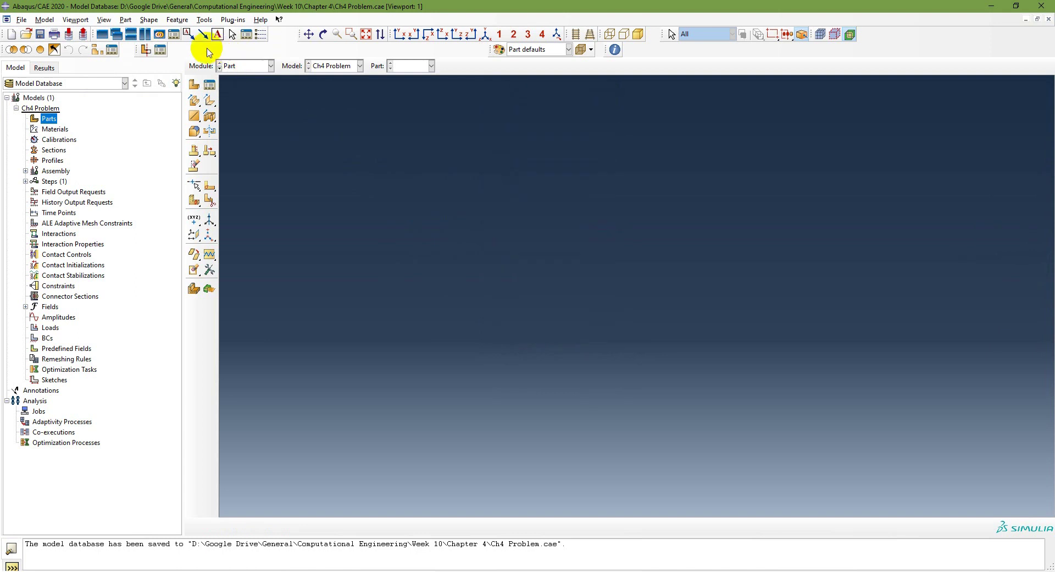
{"action": "left_click", "coordinate": [125, 20]}
{"action": "left_click", "coordinate": [141, 42]}
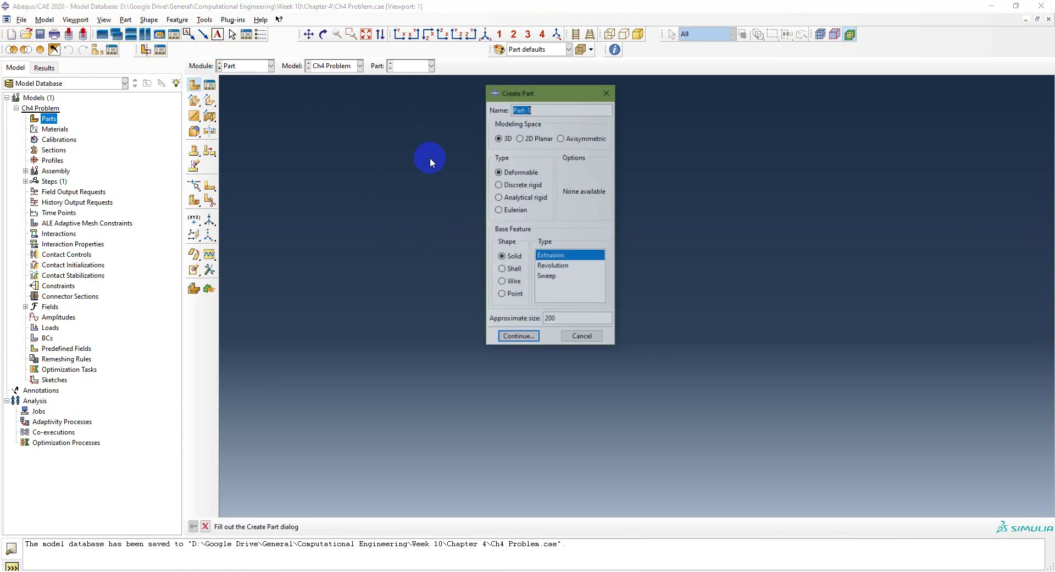
{"action": "left_click", "coordinate": [576, 337]}
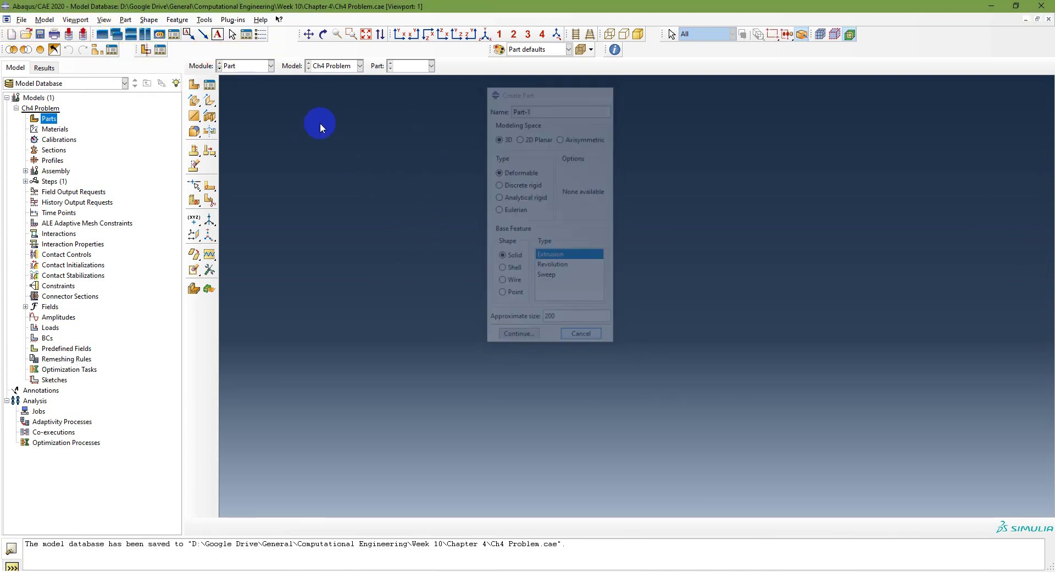
{"action": "left_click", "coordinate": [194, 86]}
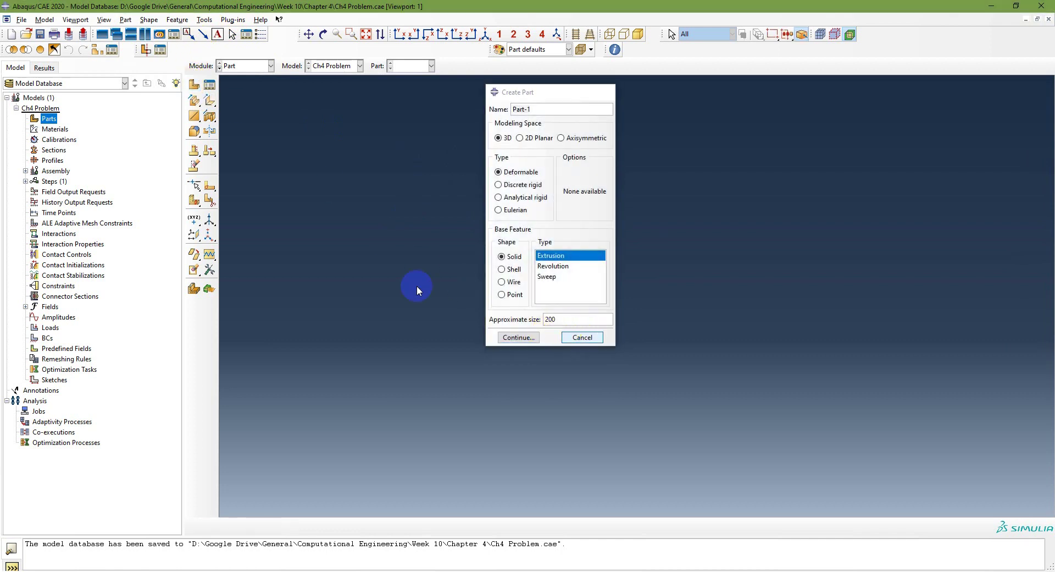
- Start a new part named Frame as a 2D planar, deformable part with a wire base feature
{"action": "double_click", "coordinate": [49, 119]}
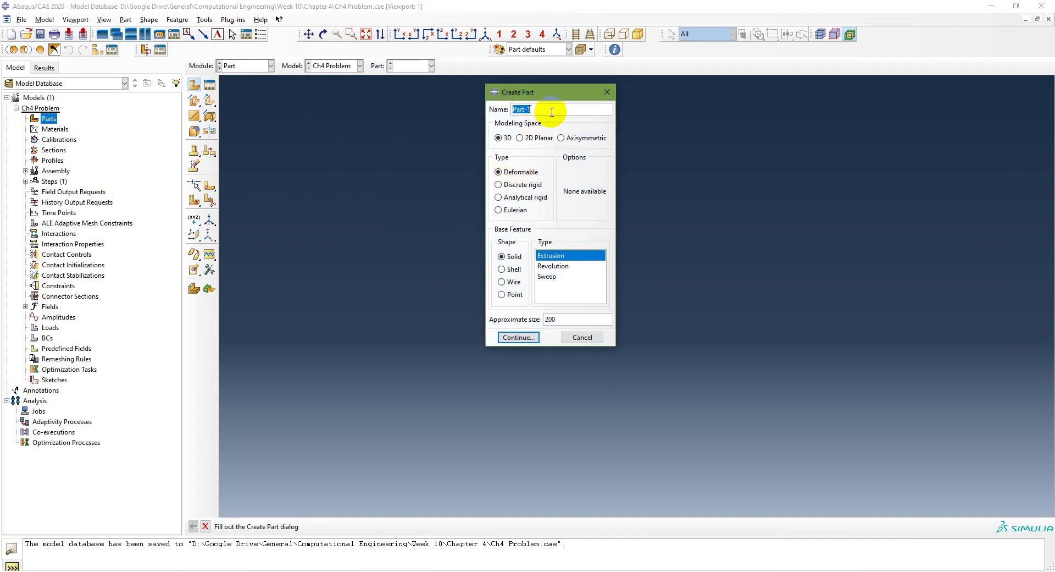
{"action": "type", "text": "FRame"}
{"action": "key", "text": "BackSpace"}
{"action": "key", "text": "BackSpace"}
{"action": "key", "text": "BackSpace"}
{"action": "type", "text": "rame"}
{"action": "left_click", "coordinate": [521, 138]}
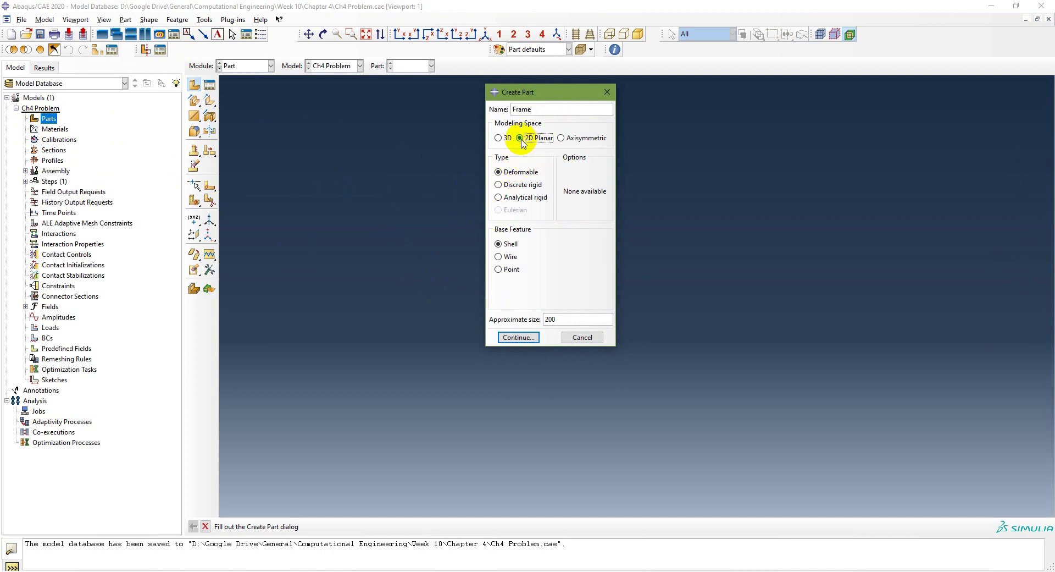
{"action": "left_click", "coordinate": [499, 257]}
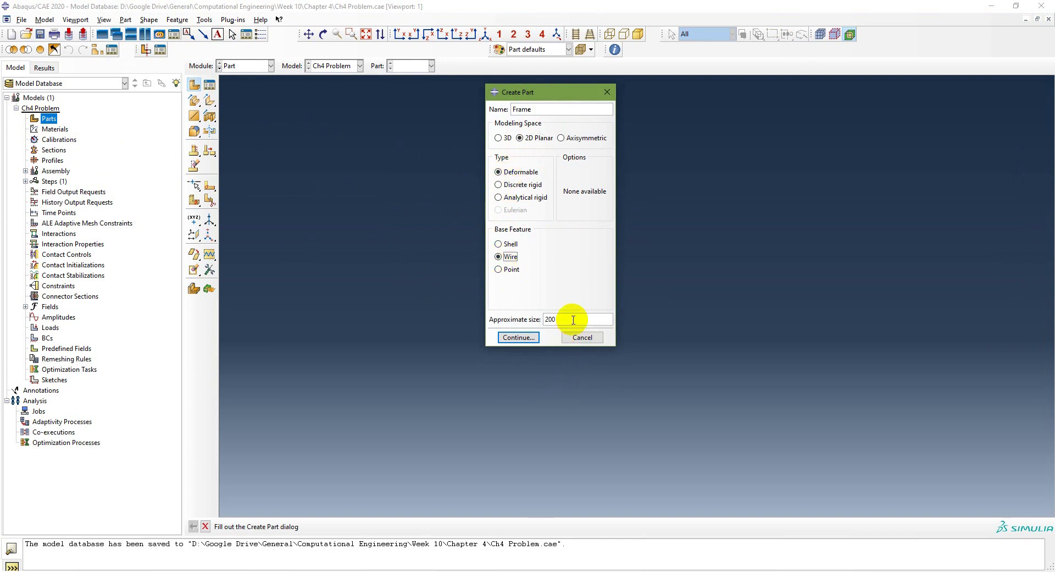
- Check the frame dimensions on the PowerPoint slide, then set the part's approximate size to 20 and open its sketch
{"action": "left_click", "coordinate": [422, 569]}
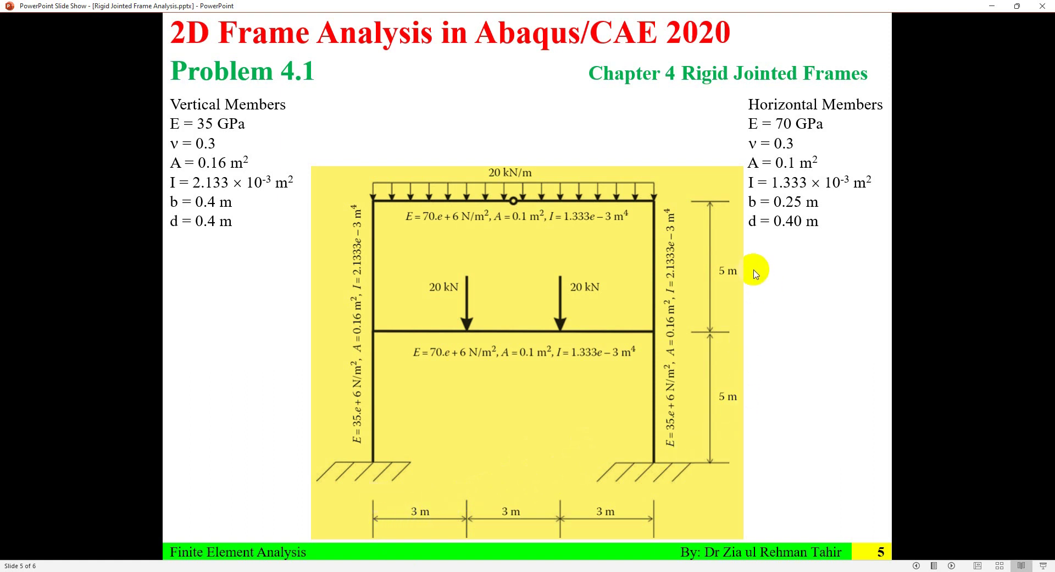
{"action": "left_click", "coordinate": [687, 569]}
{"action": "left_click", "coordinate": [568, 320]}
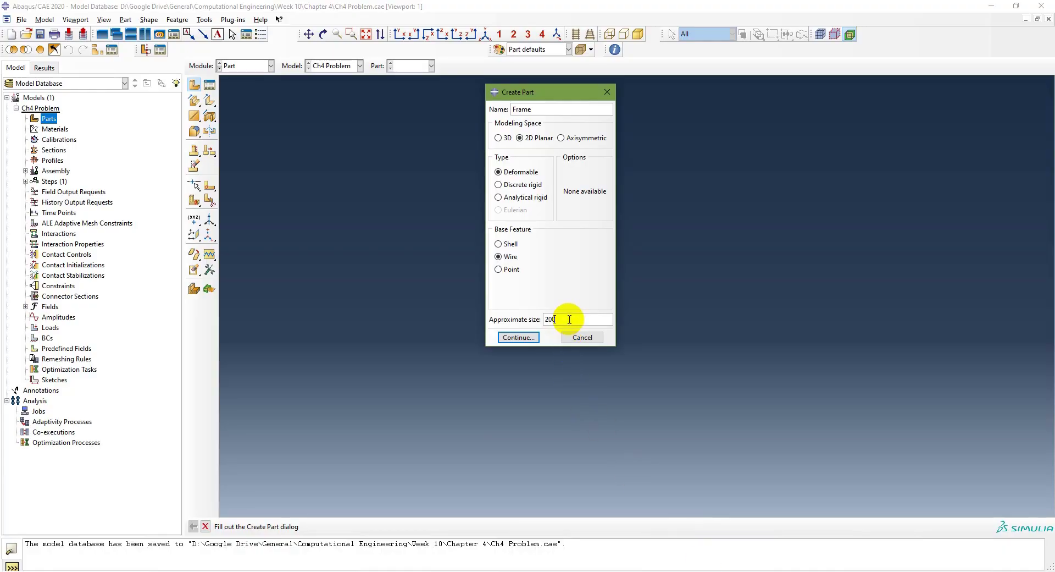
{"action": "key", "text": "BackSpace"}
{"action": "left_click", "coordinate": [529, 335]}
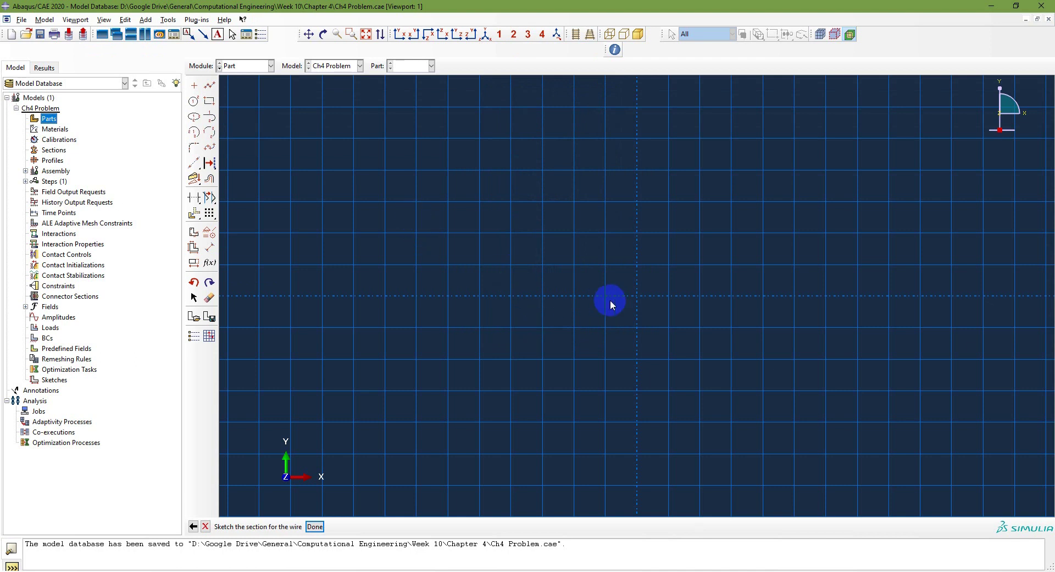
- Sketch the frame's left column as a vertical line from the origin (0,0) to (0,10)
{"action": "scroll", "coordinate": [637, 296], "scroll_direction": "down", "scroll_amount": 3}
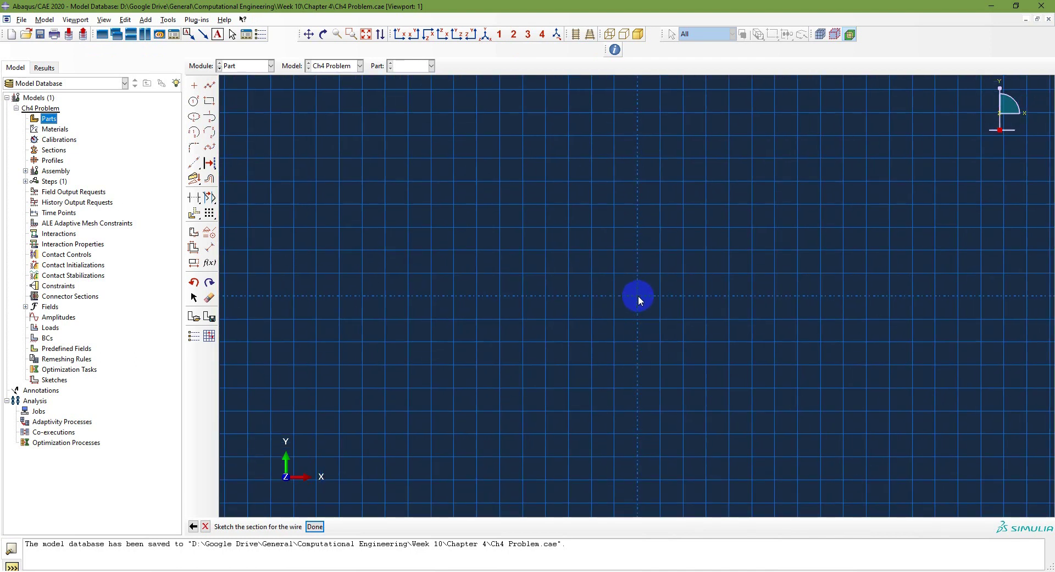
{"action": "scroll", "coordinate": [638, 300], "scroll_direction": "down", "scroll_amount": 2}
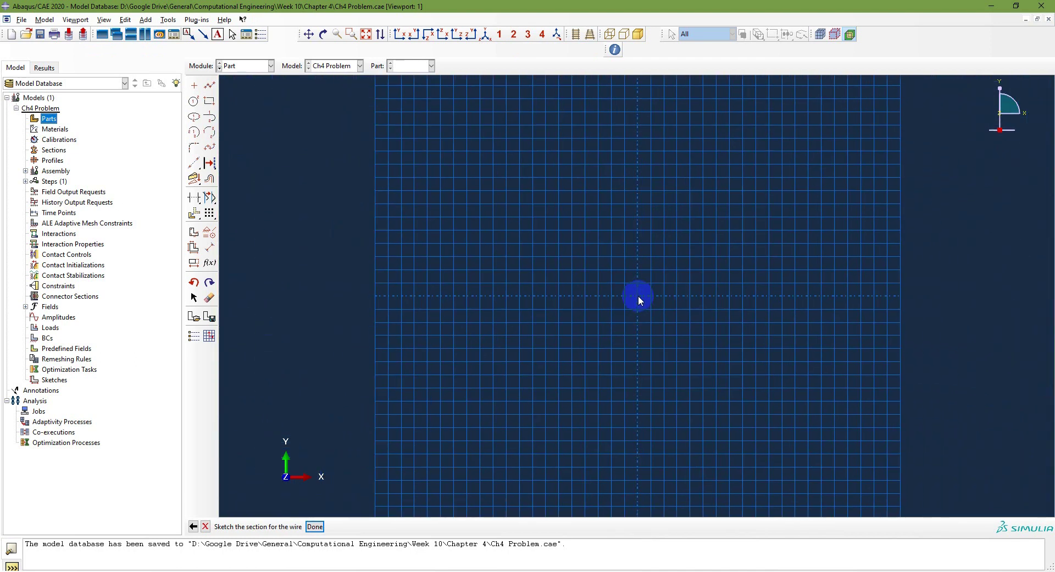
{"action": "left_click", "coordinate": [210, 85]}
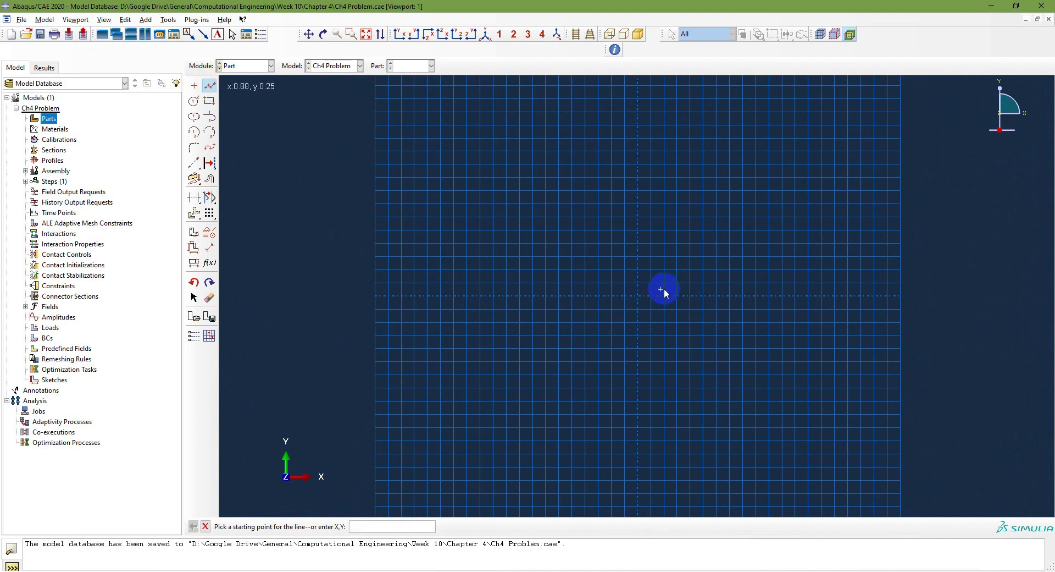
{"action": "left_click", "coordinate": [638, 297]}
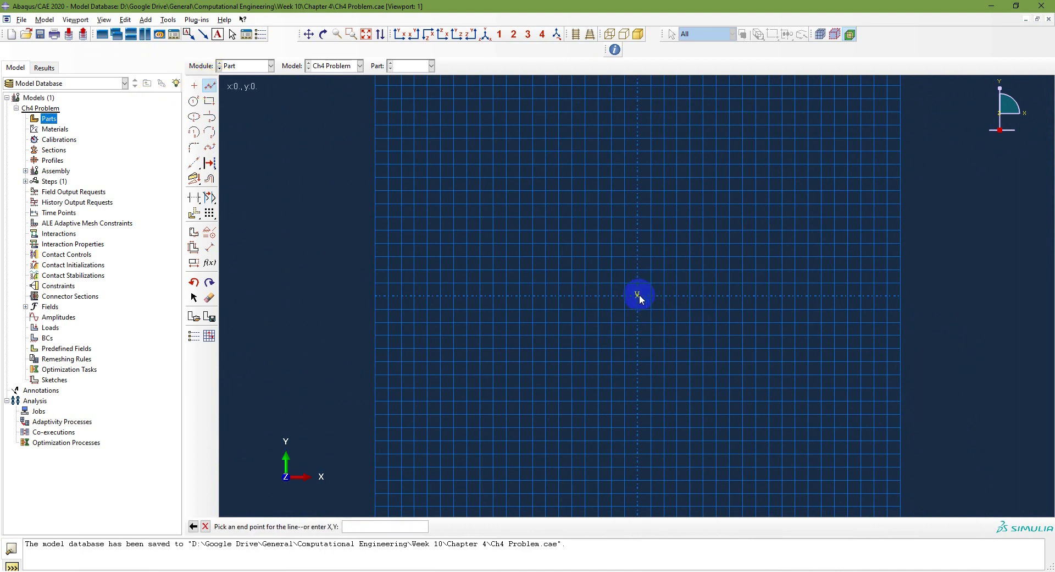
{"action": "left_click", "coordinate": [639, 104]}
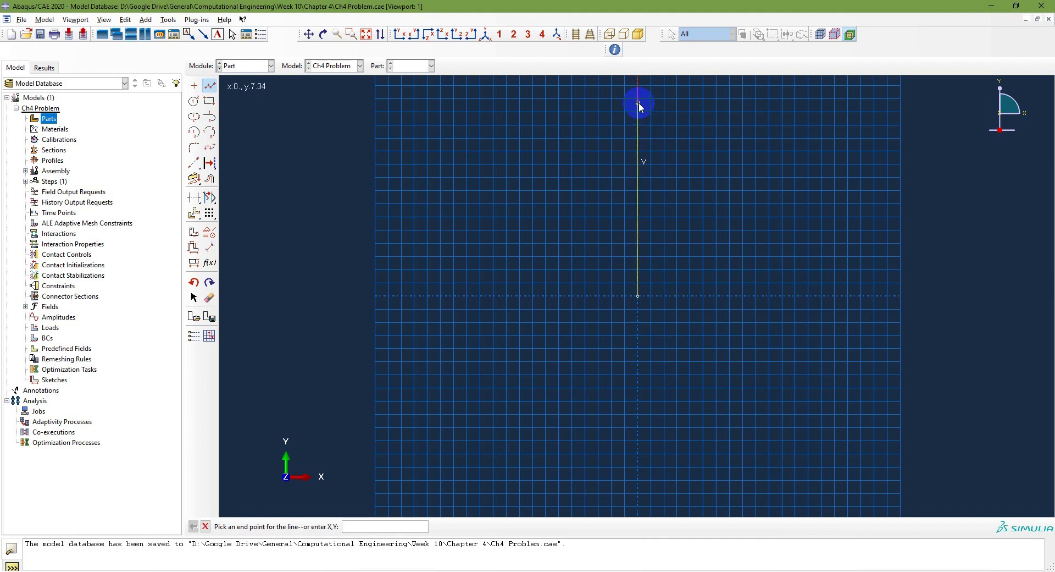
{"action": "right_click", "coordinate": [648, 190]}
{"action": "left_click", "coordinate": [691, 246]}
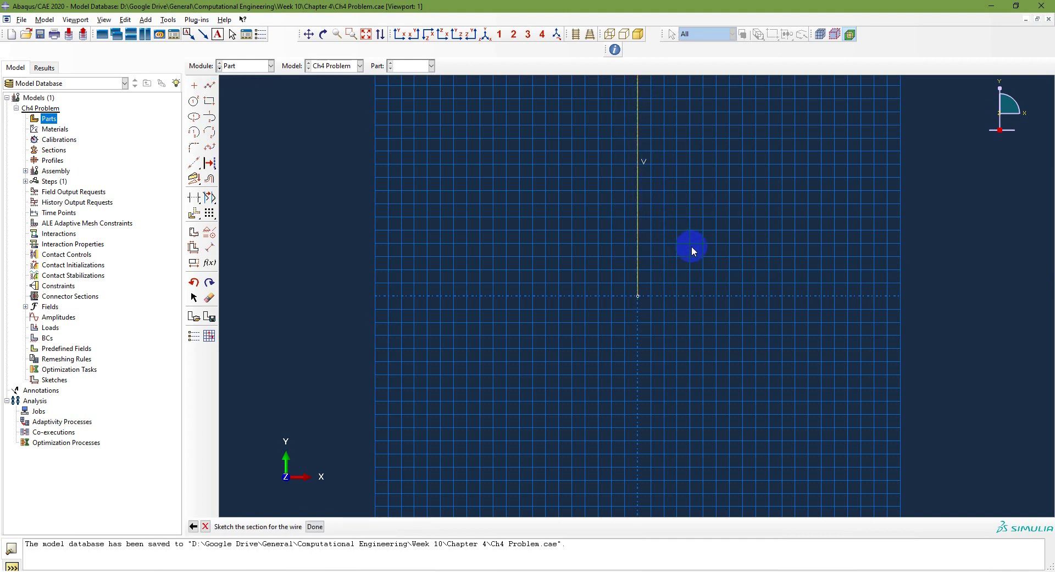
- Sketch the frame's right column as a vertical line from (9,0) to (9,10)
{"action": "left_click", "coordinate": [209, 86]}
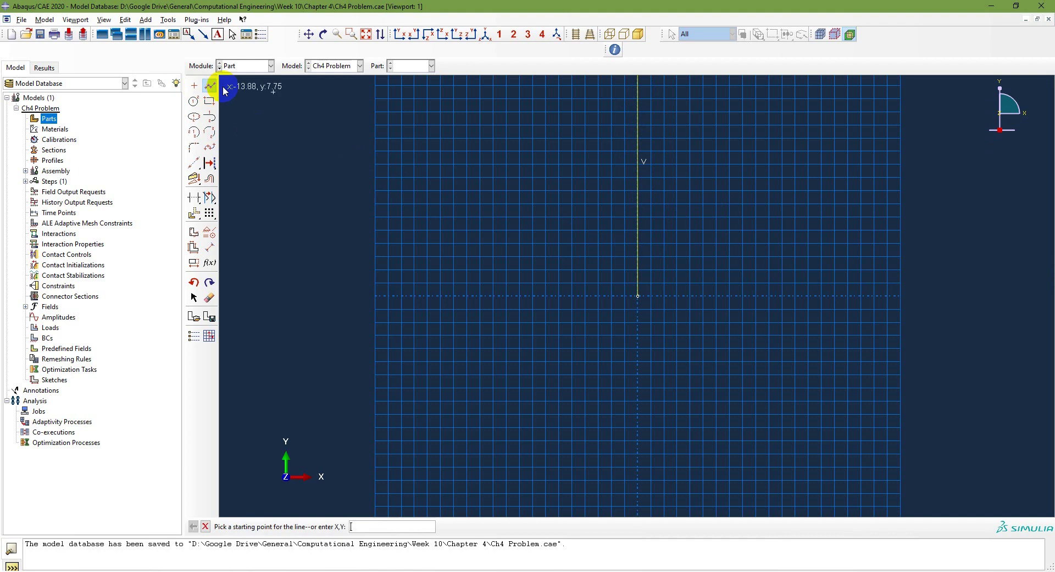
{"action": "left_click", "coordinate": [874, 296]}
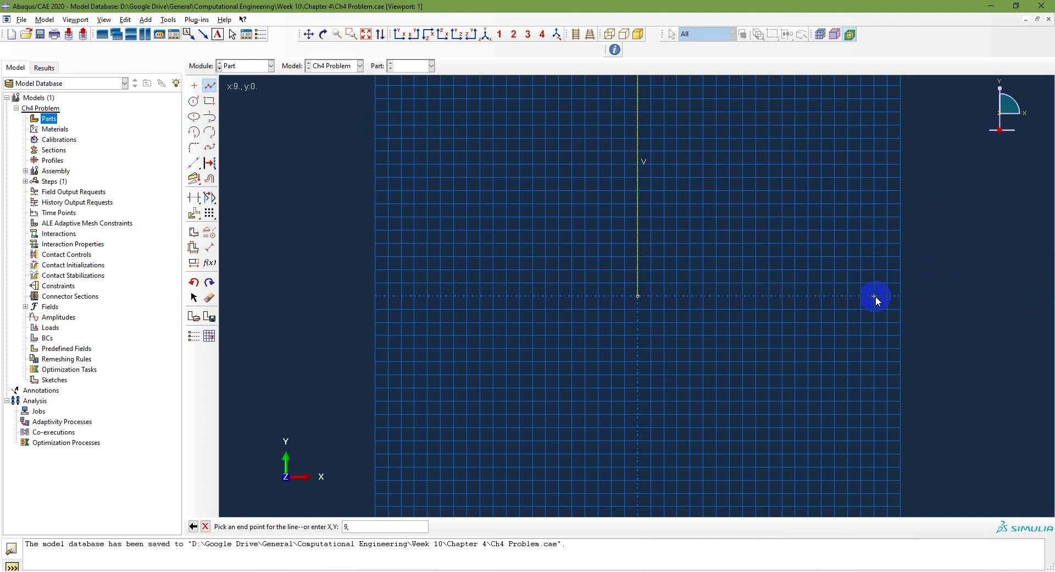
{"action": "type", "text": "9,10"}
{"action": "key", "text": "Return"}
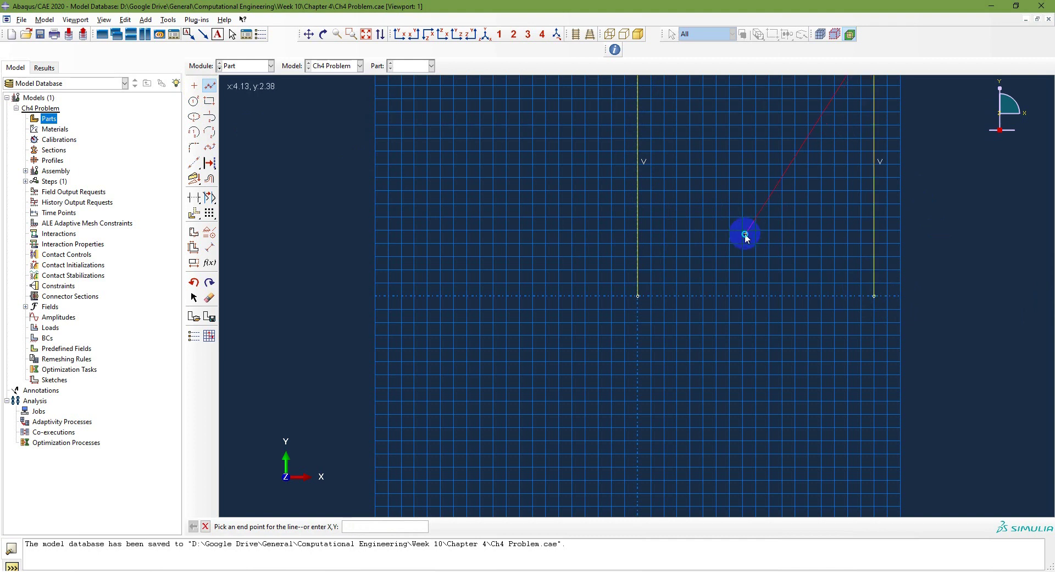
{"action": "right_click", "coordinate": [746, 233]}
{"action": "left_click", "coordinate": [775, 262]}
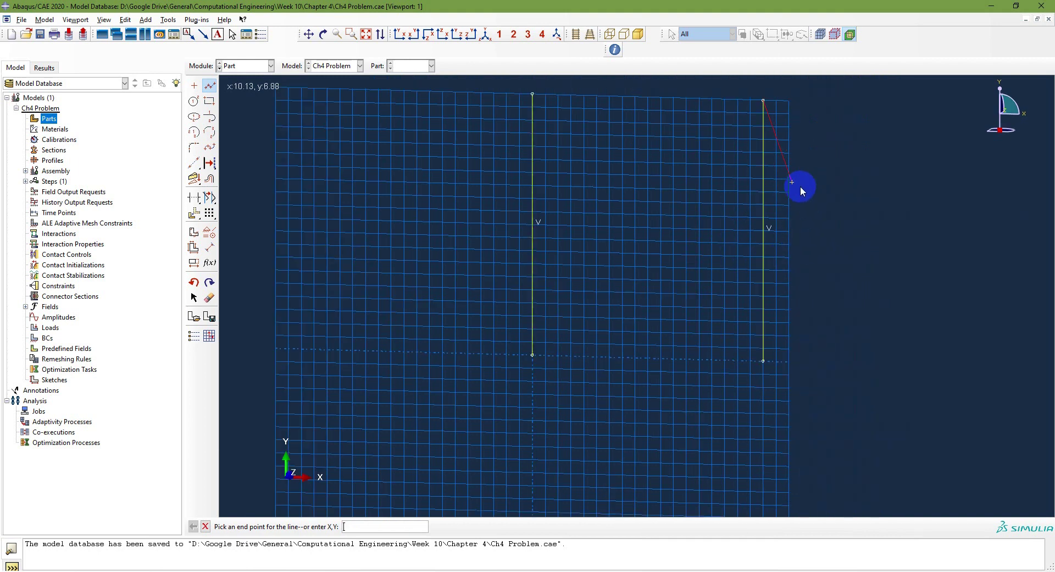
{"action": "right_click", "coordinate": [707, 206]}
{"action": "left_click", "coordinate": [734, 259]}
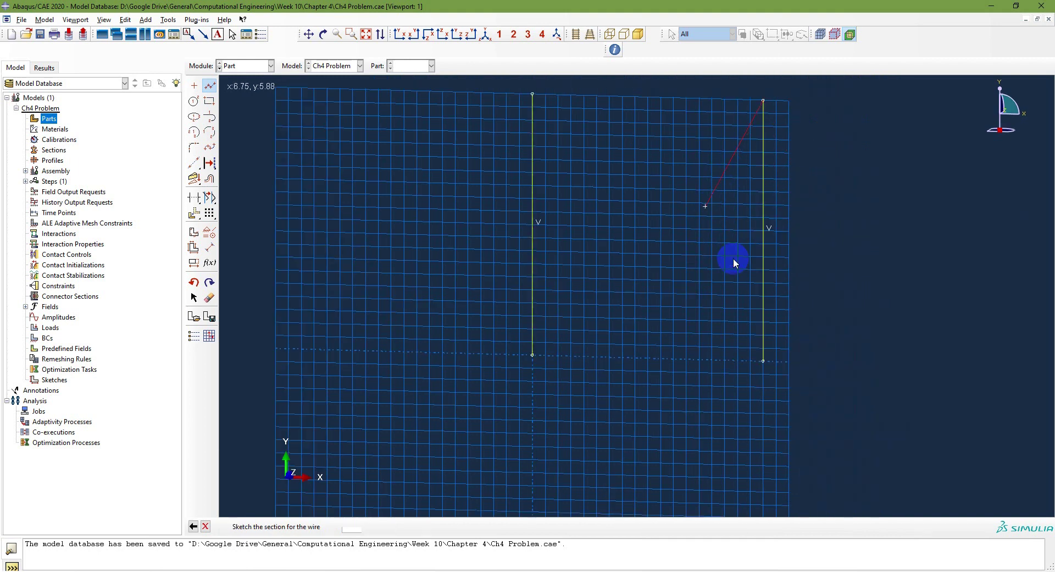
- Sketch the frame's lower beam as a horizontal line from (0,5) to (9,5) and finish the Frame part's sketch
{"action": "left_click", "coordinate": [398, 35]}
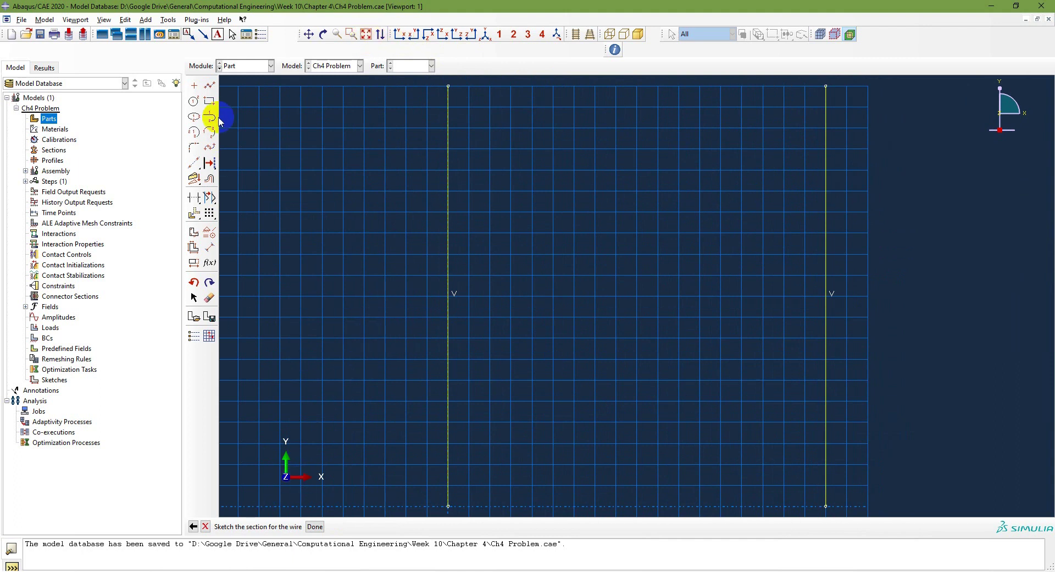
{"action": "left_click", "coordinate": [210, 85]}
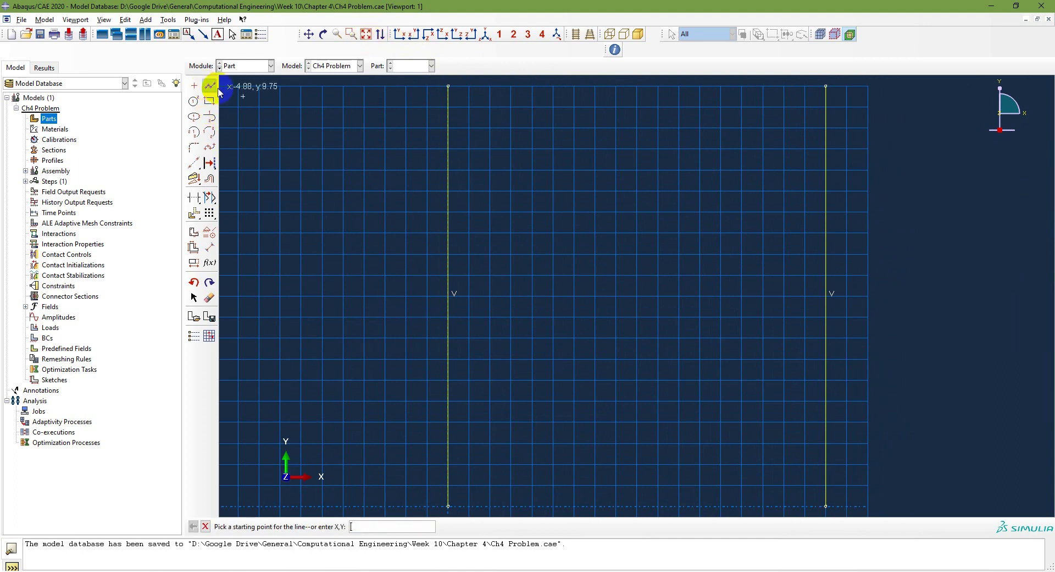
{"action": "left_click", "coordinate": [448, 296]}
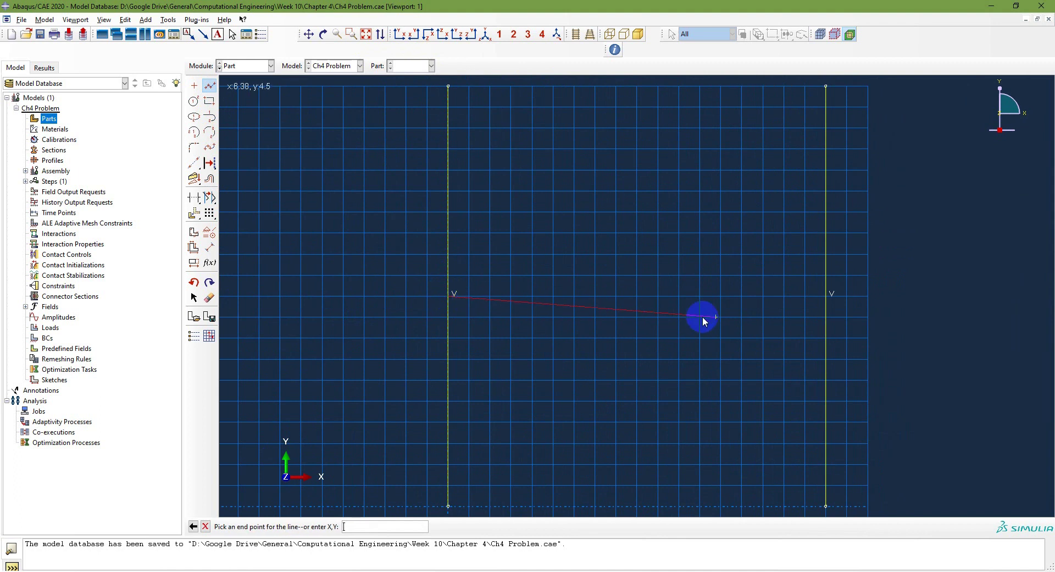
{"action": "left_click", "coordinate": [826, 296]}
{"action": "right_click", "coordinate": [827, 299]}
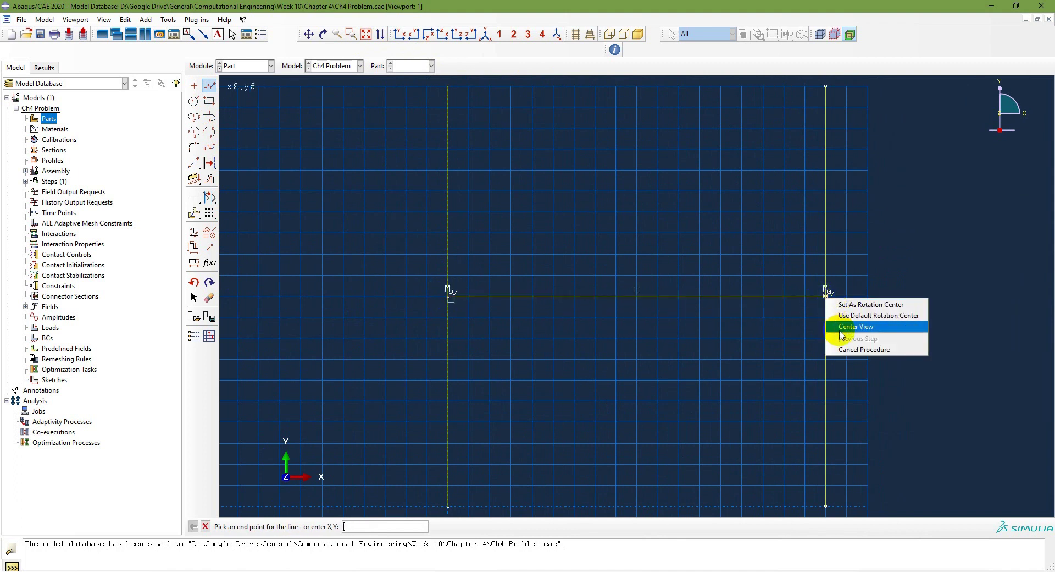
{"action": "left_click", "coordinate": [847, 349]}
{"action": "left_click", "coordinate": [315, 526]}
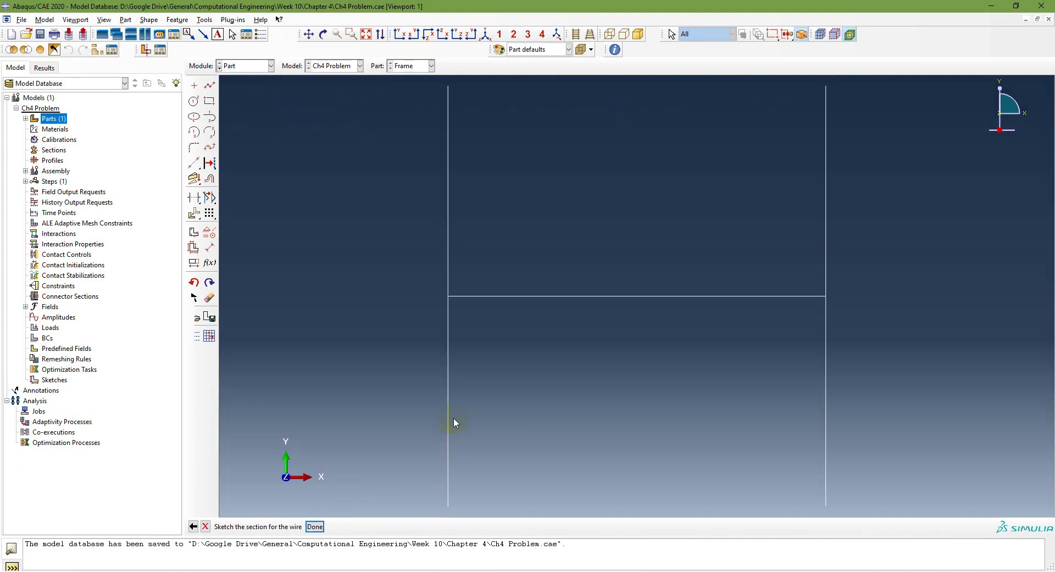
- Review the Frame part in the model tree and the Part Manager
{"action": "left_click", "coordinate": [92, 157]}
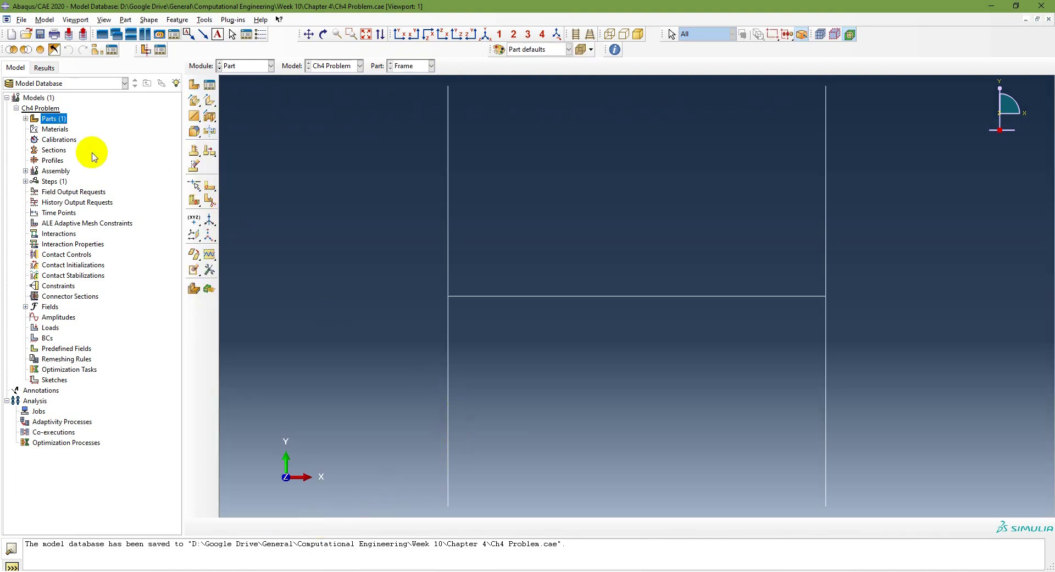
{"action": "left_click", "coordinate": [25, 119]}
{"action": "left_click", "coordinate": [50, 132]}
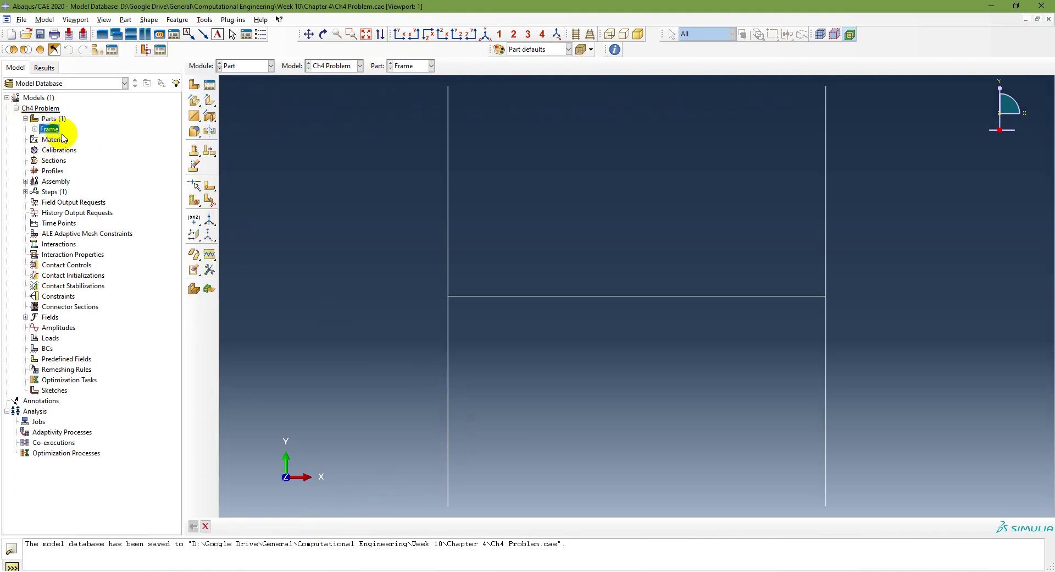
{"action": "left_click", "coordinate": [211, 87]}
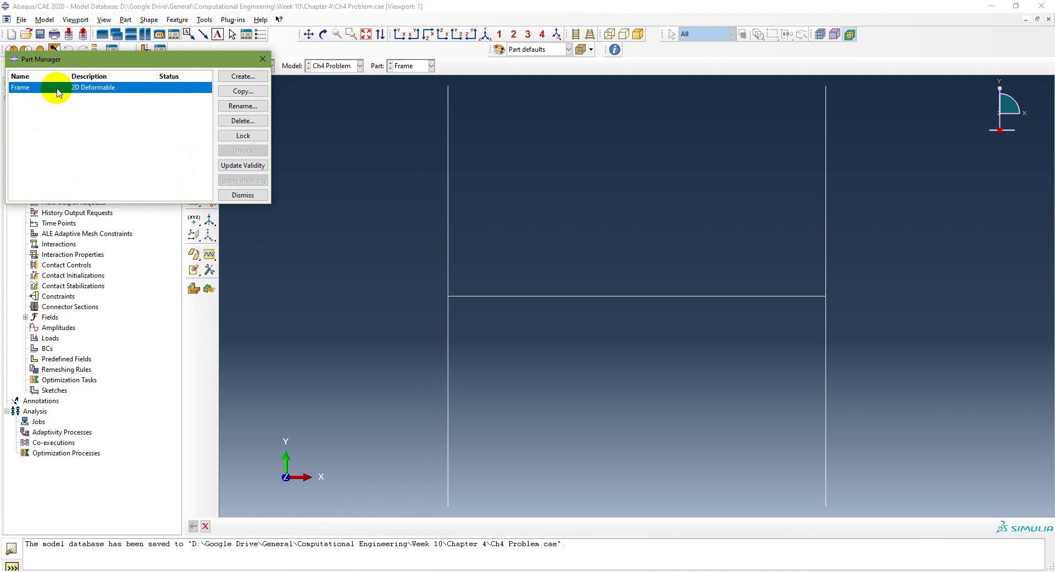
{"action": "left_click", "coordinate": [262, 59]}
- Check the hinged upper beam on the PowerPoint slide, then start a 2D planar deformable wire part named UpperBeamLeft with approximate size 20
{"action": "left_click", "coordinate": [404, 344]}
{"action": "left_click", "coordinate": [409, 477]}
{"action": "key", "text": "alt+Tab"}
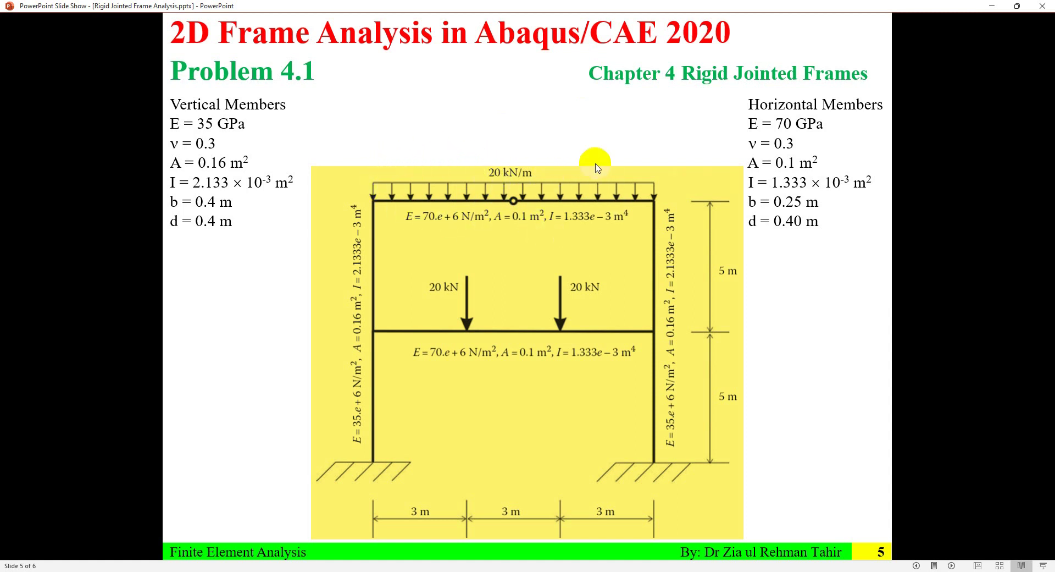
{"action": "key", "text": "alt+Tab"}
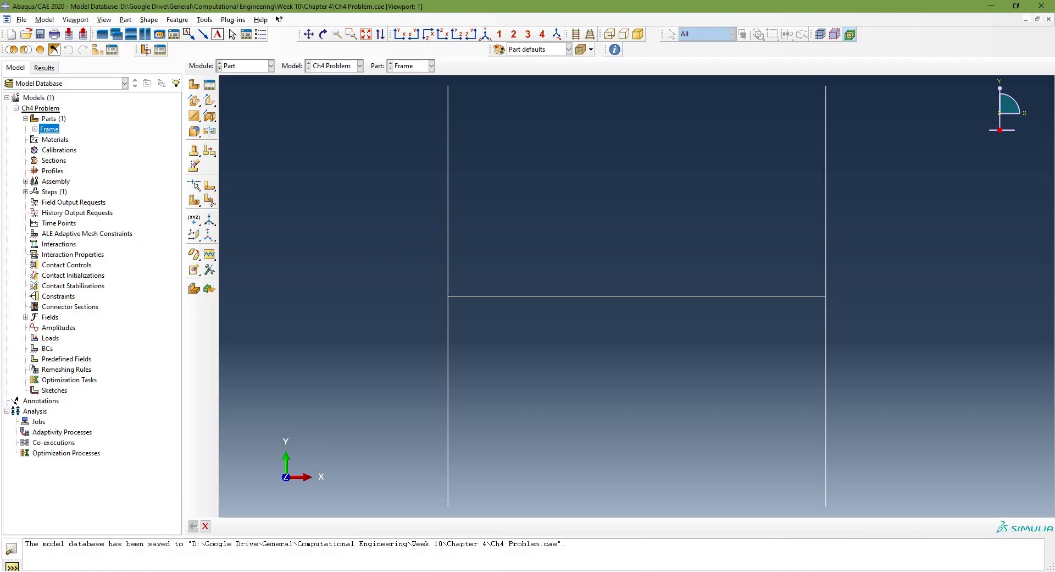
{"action": "left_click", "coordinate": [126, 20]}
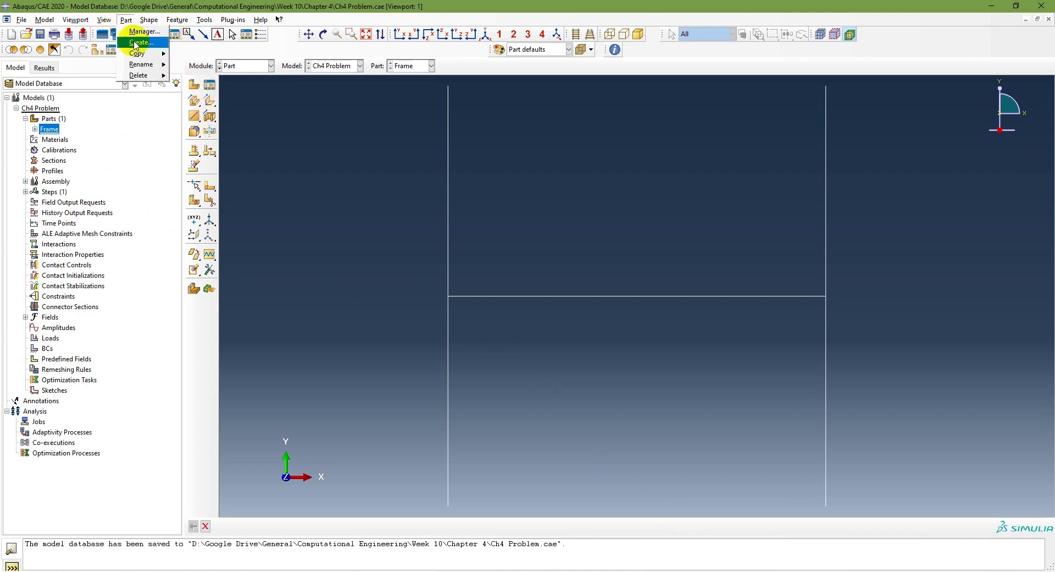
{"action": "left_click", "coordinate": [150, 47]}
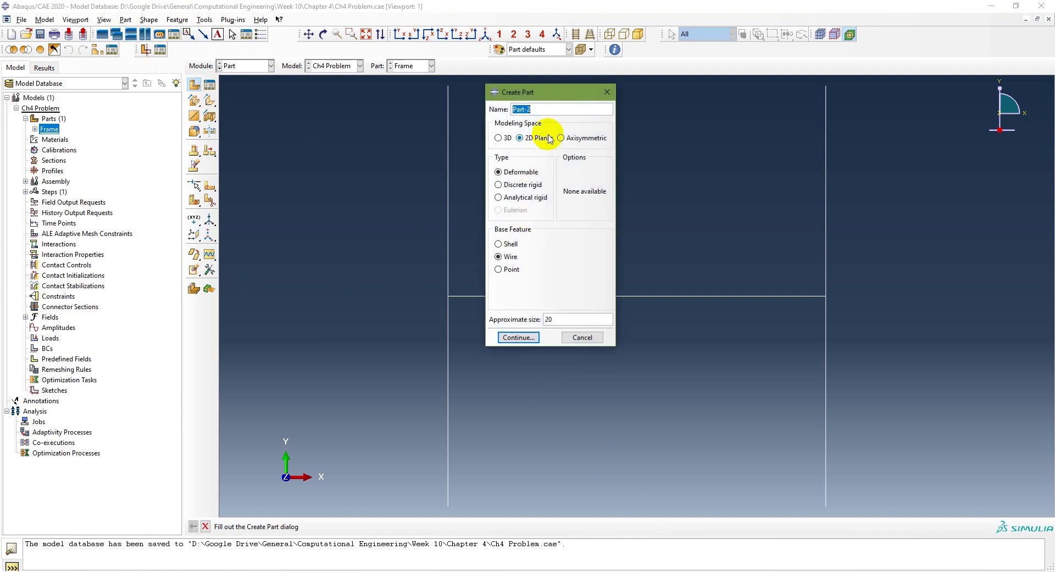
{"action": "type", "text": "U"}
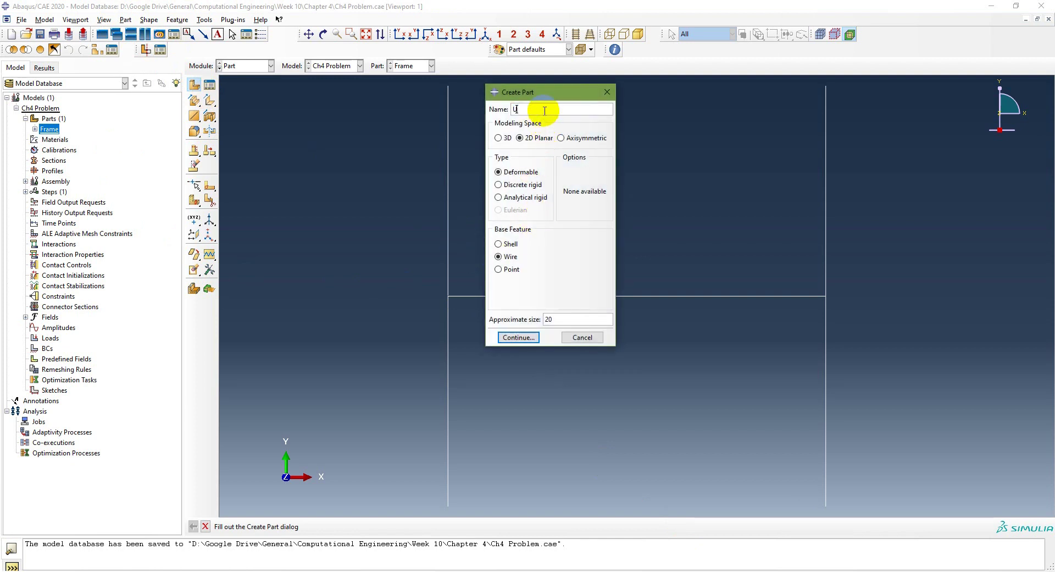
{"action": "type", "text": "pperBeamLeft"}
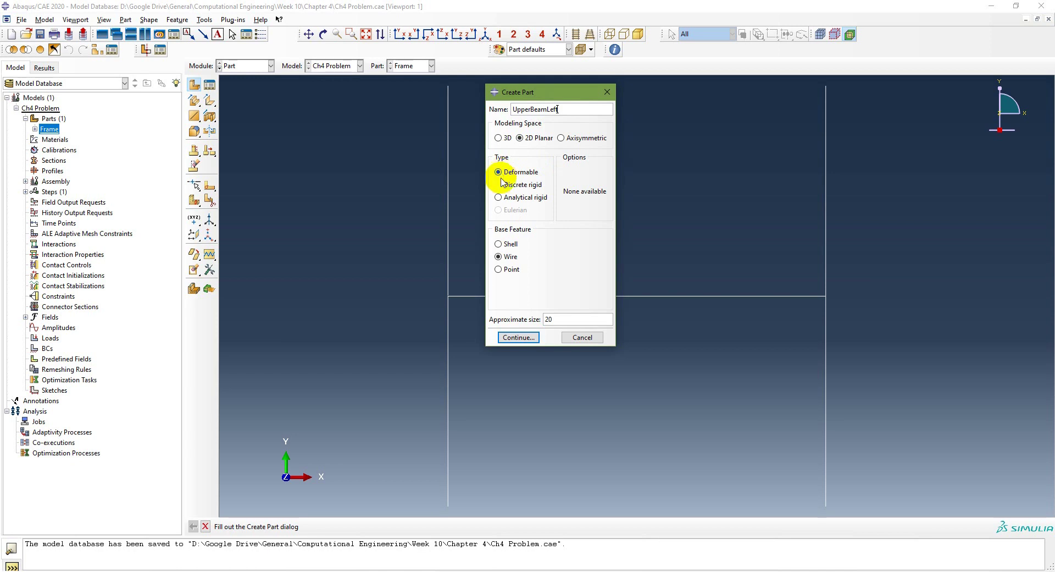
{"action": "left_click", "coordinate": [528, 336]}
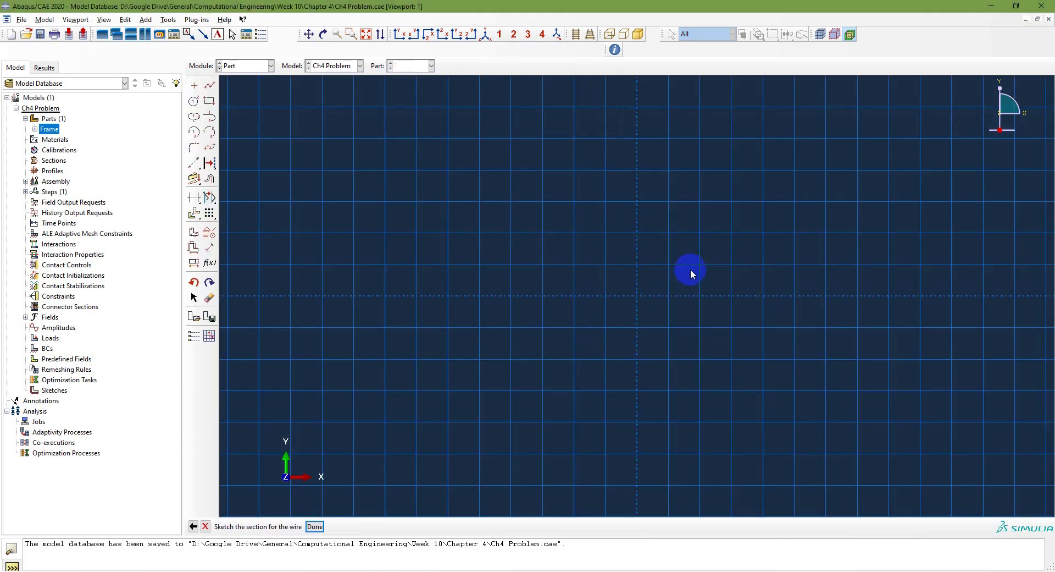
- Sketch the UpperBeamLeft wire as a horizontal line from (1,1) to (5.5,1) and finish the sketch
{"action": "scroll", "coordinate": [639, 297], "scroll_direction": "down", "scroll_amount": 3}
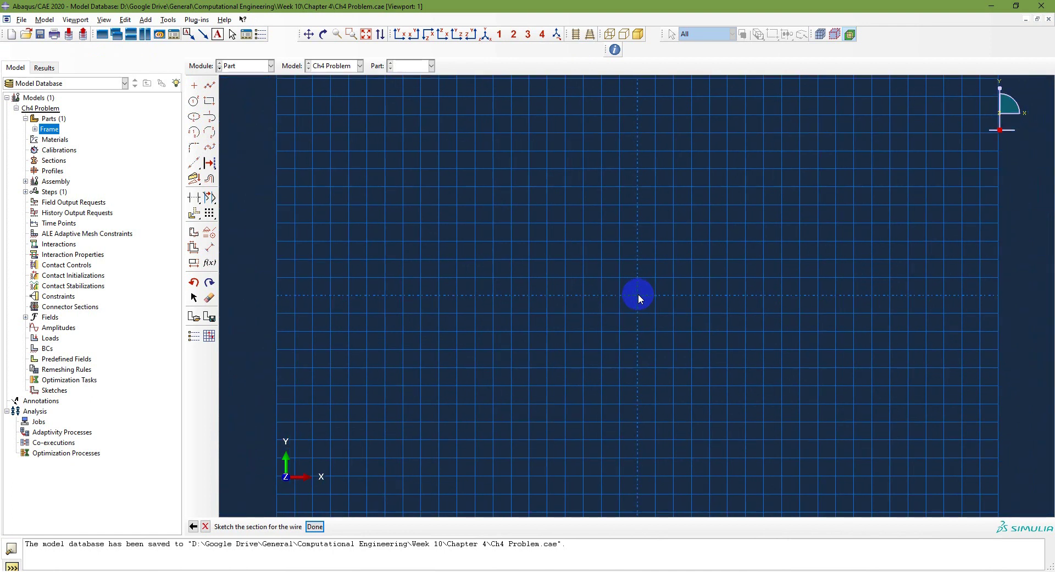
{"action": "left_click", "coordinate": [210, 85]}
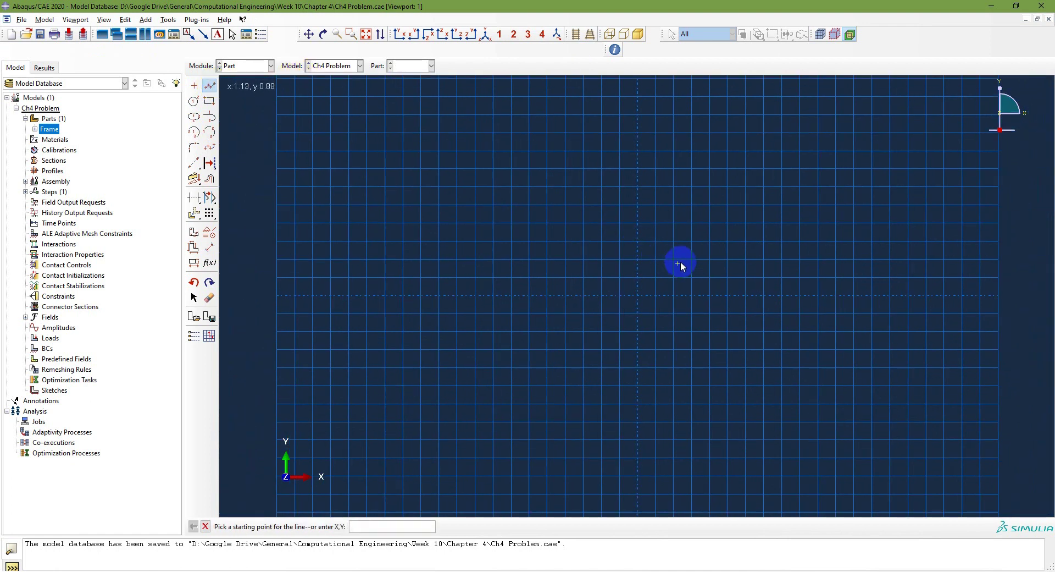
{"action": "left_click", "coordinate": [675, 259]}
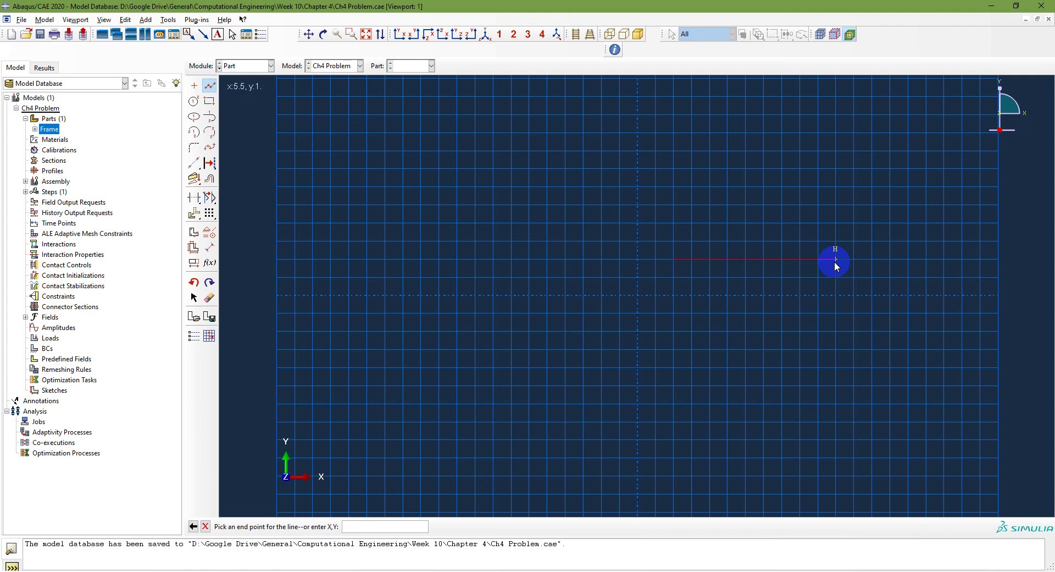
{"action": "left_click", "coordinate": [835, 260]}
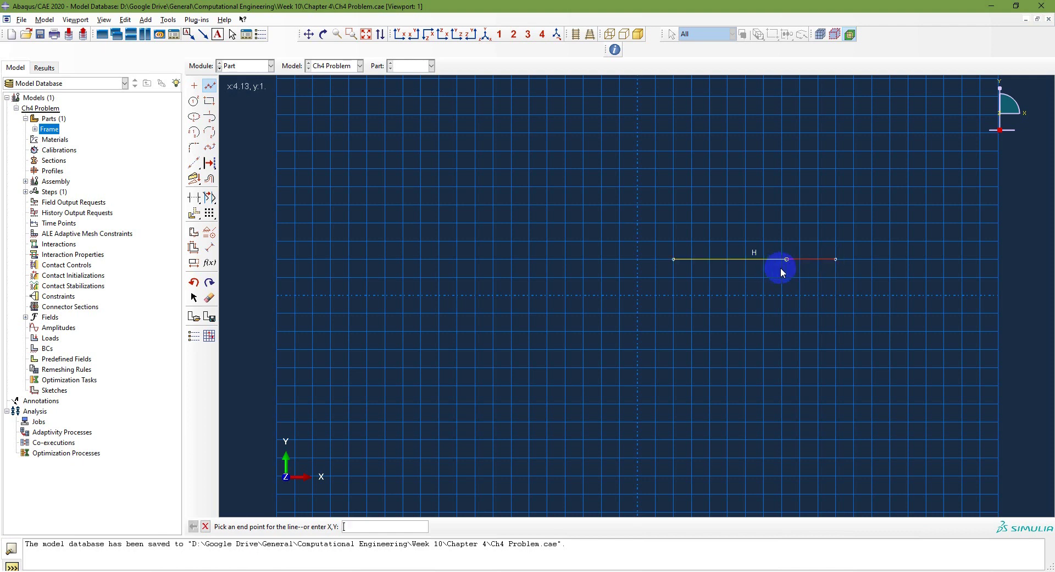
{"action": "right_click", "coordinate": [815, 278]}
{"action": "left_click", "coordinate": [844, 324]}
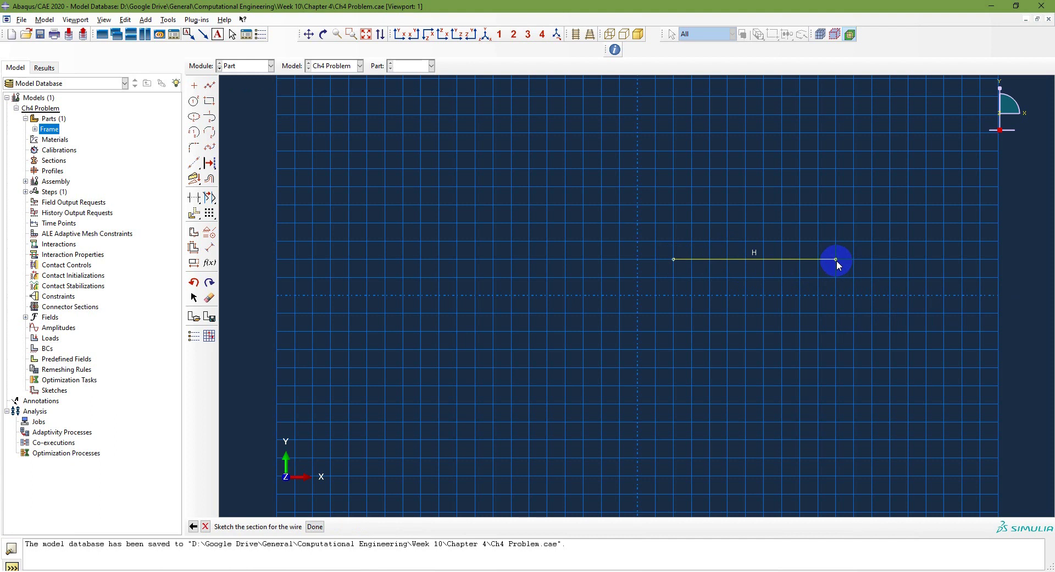
{"action": "left_click", "coordinate": [315, 526]}
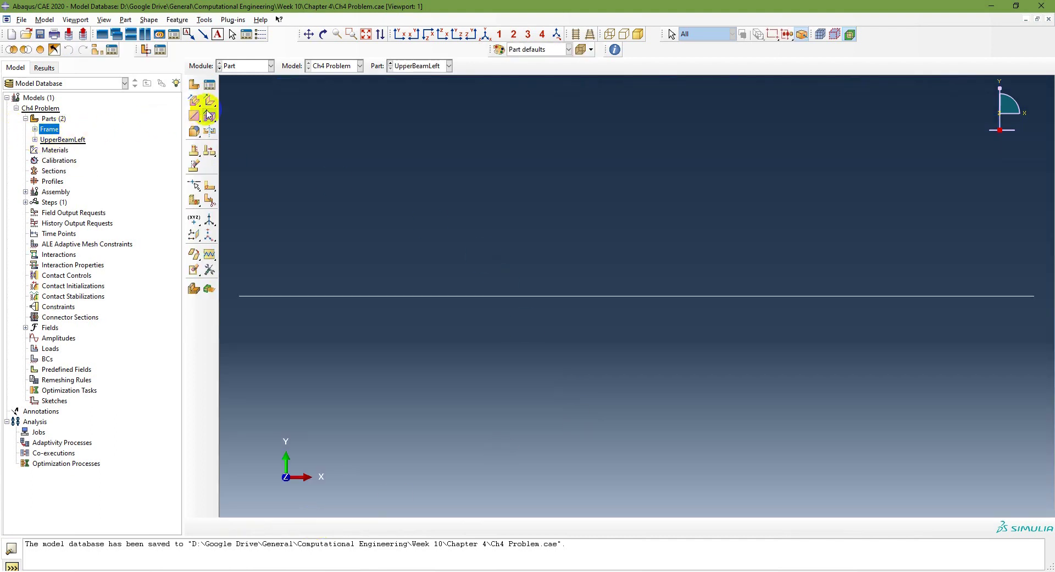
- Start a new 2D planar deformable wire part named UpperBeamRight with approximate size 20
{"action": "left_click", "coordinate": [127, 21]}
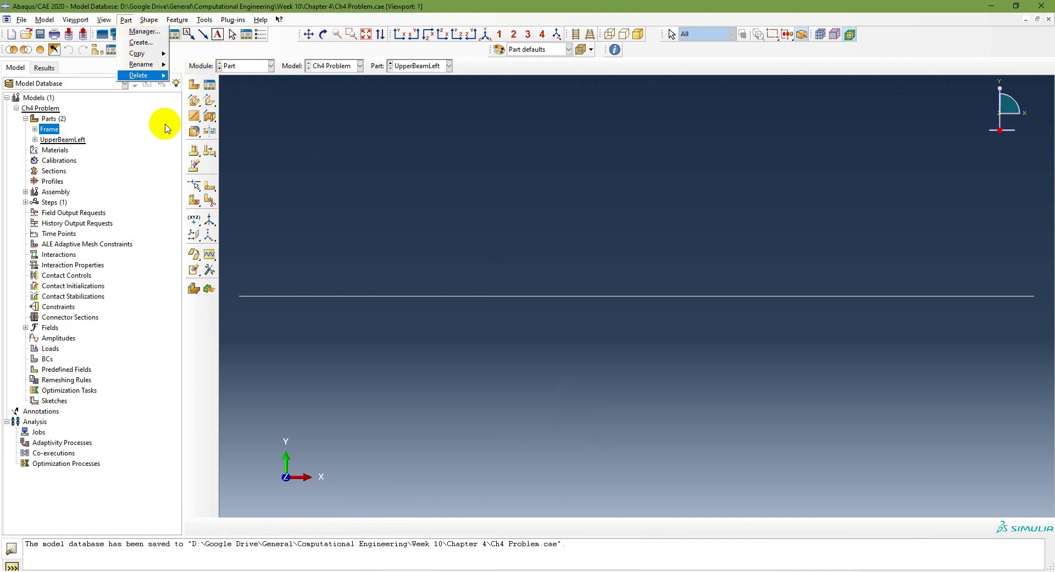
{"action": "left_click", "coordinate": [147, 106]}
{"action": "left_click", "coordinate": [194, 85]}
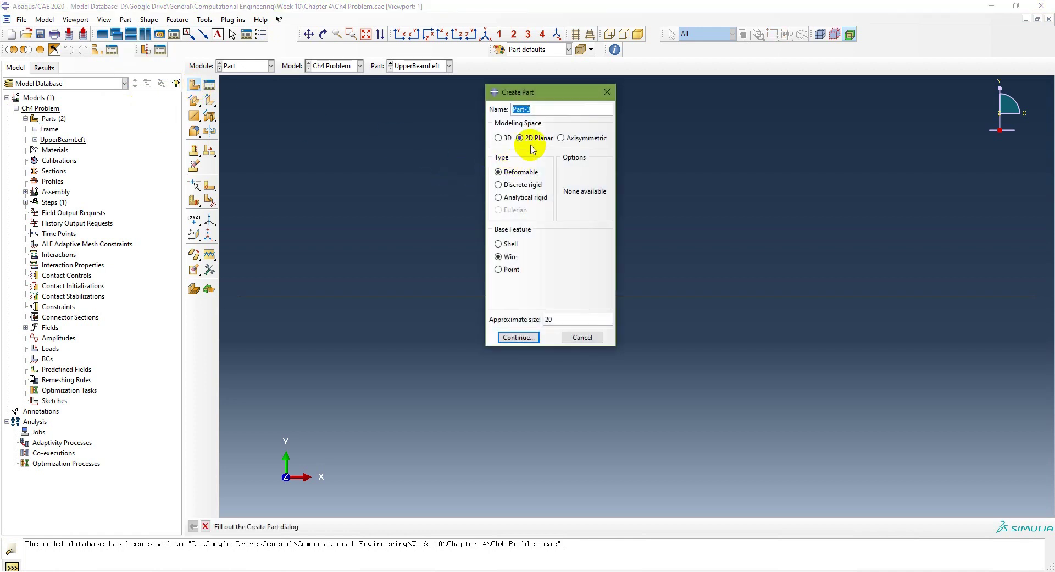
{"action": "type", "text": "UpperBeamRight"}
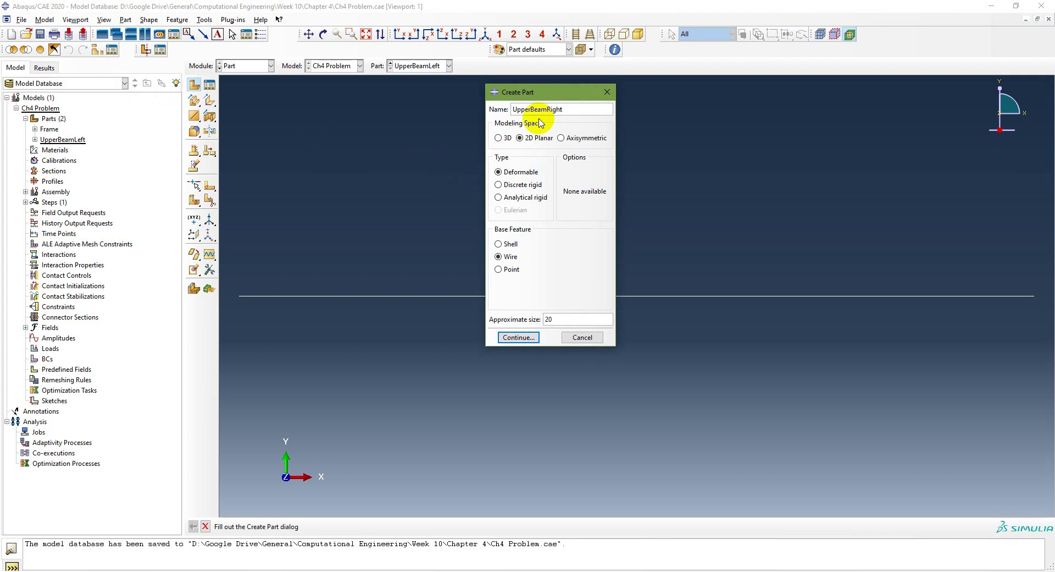
{"action": "left_click", "coordinate": [520, 337]}
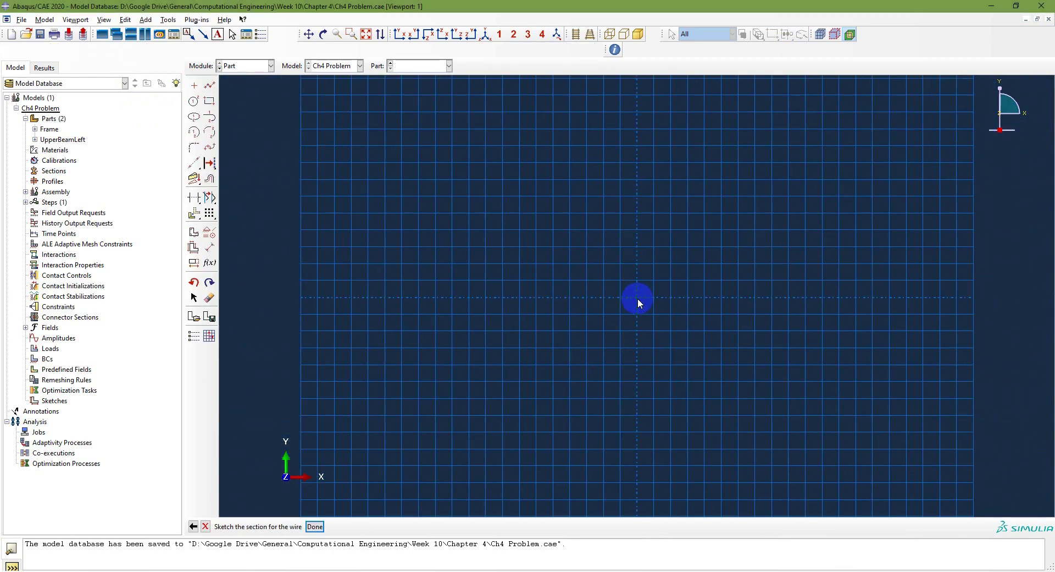
- Sketch the UpperBeamRight wire as a horizontal line from (1,2) to (5.5,2) and finish the sketch
{"action": "left_click", "coordinate": [210, 86]}
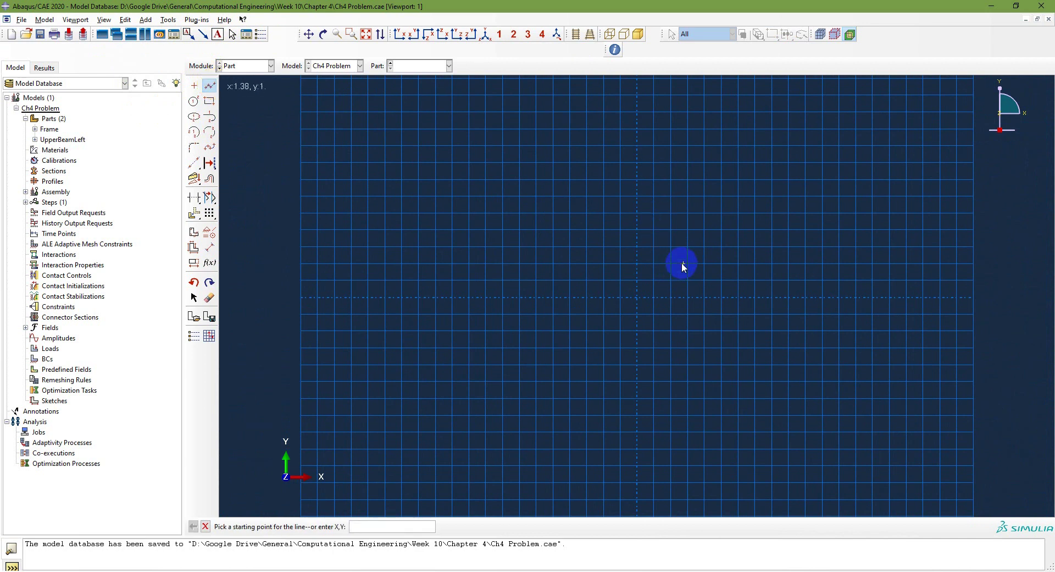
{"action": "left_click", "coordinate": [671, 229]}
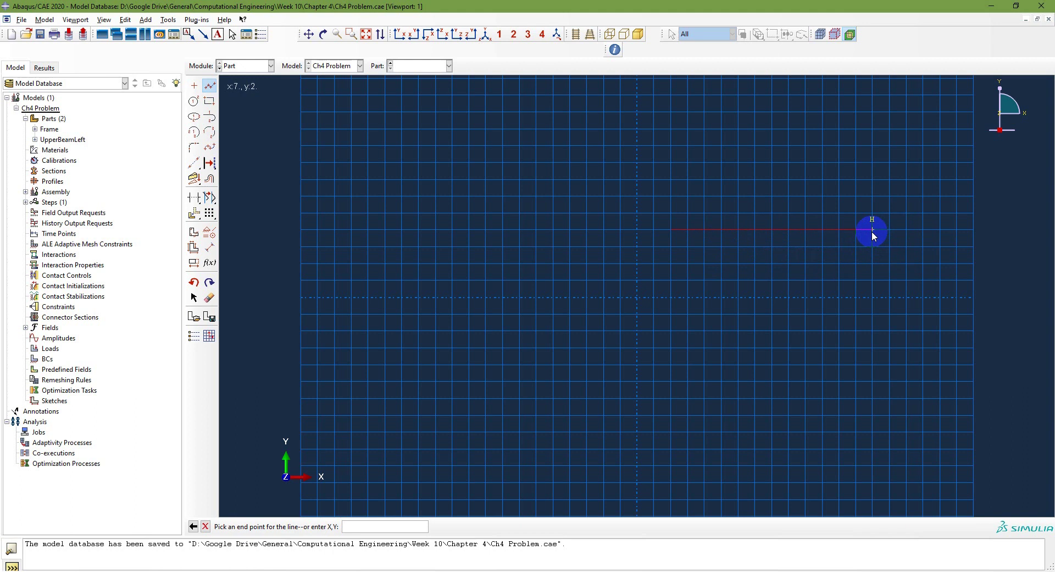
{"action": "left_click", "coordinate": [822, 236]}
{"action": "right_click", "coordinate": [815, 253]}
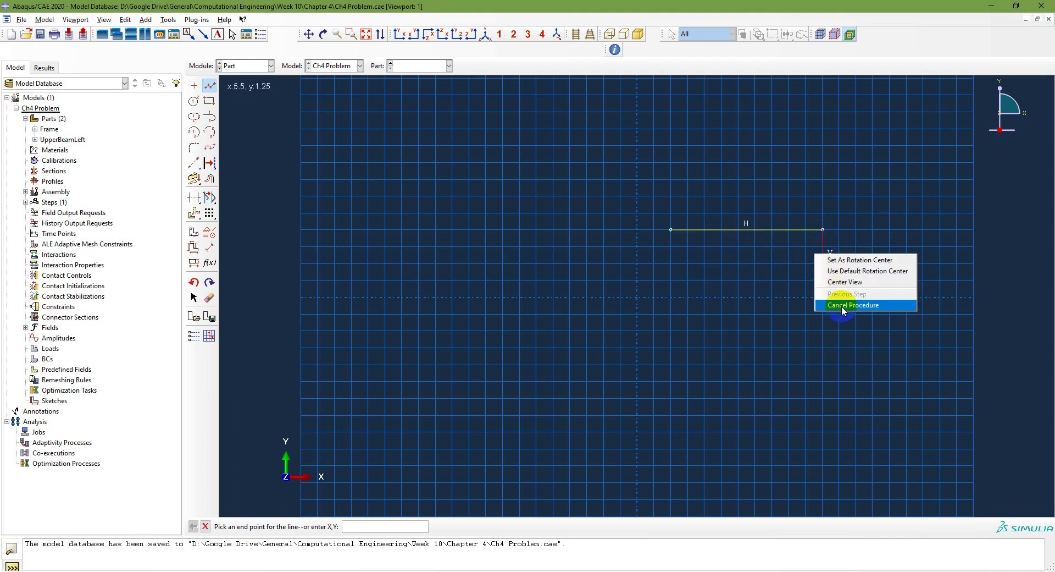
{"action": "left_click", "coordinate": [842, 306]}
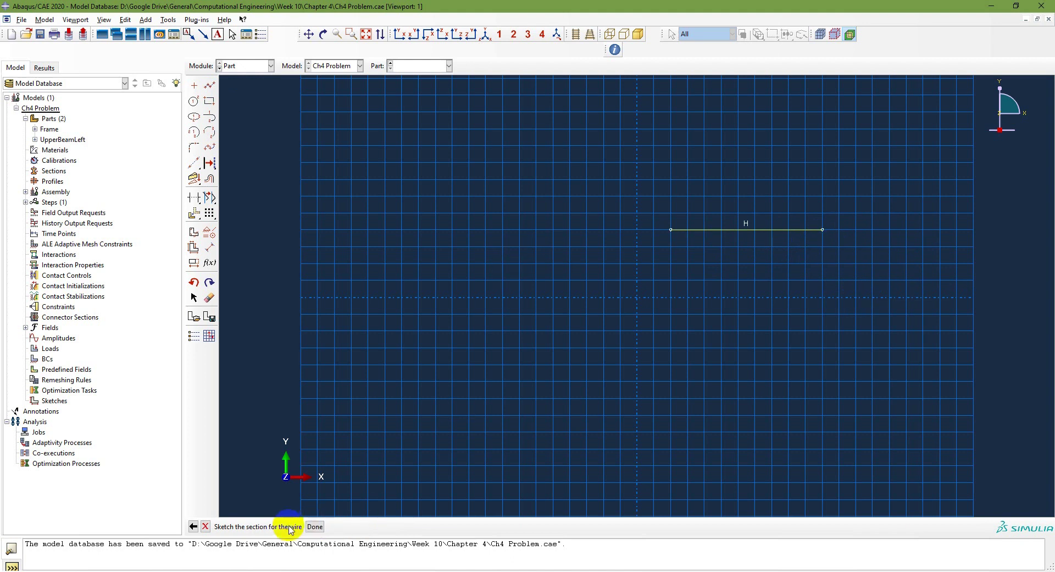
{"action": "left_click", "coordinate": [315, 526]}
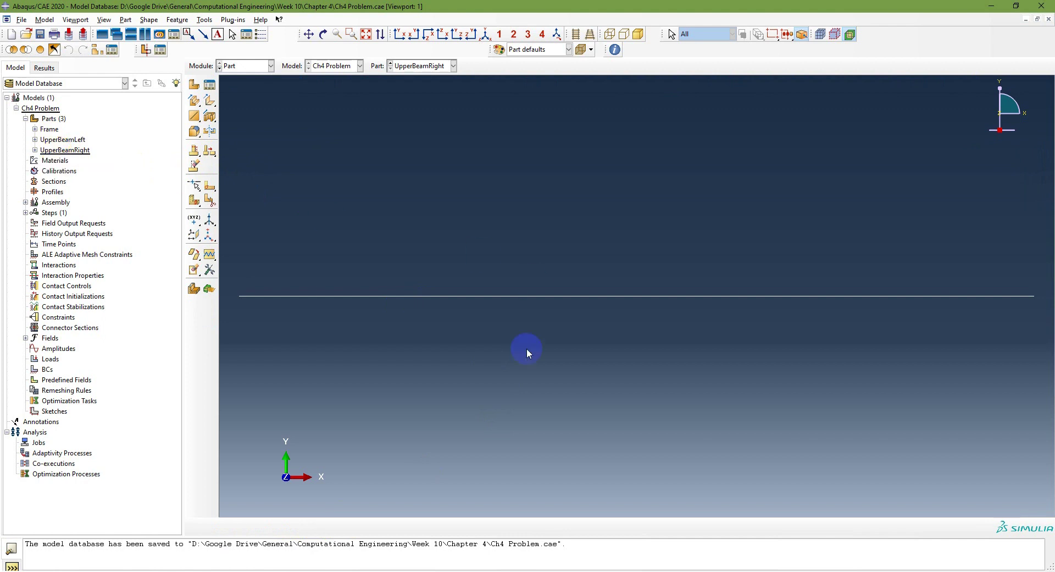
- Review the modeling procedure in PowerPoint and correct the Problem 4.1 slide's E values to 35 MPa for vertical and 70 MPa for horizontal members
{"action": "key", "text": "alt+Tab"}
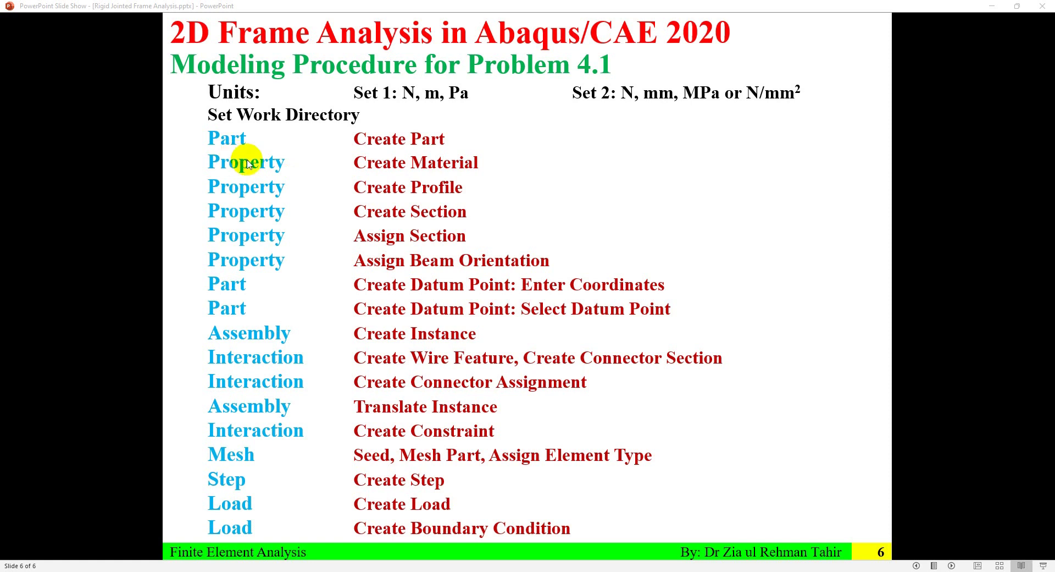
{"action": "left_click", "coordinate": [537, 435]}
{"action": "key", "text": "Left"}
{"action": "key", "text": "Left"}
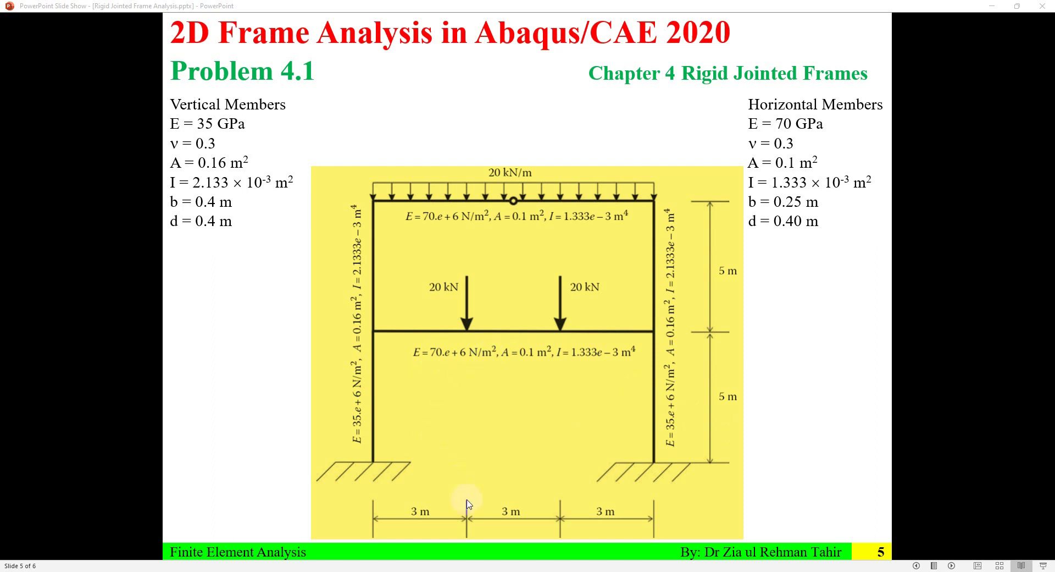
{"action": "left_click", "coordinate": [669, 565]}
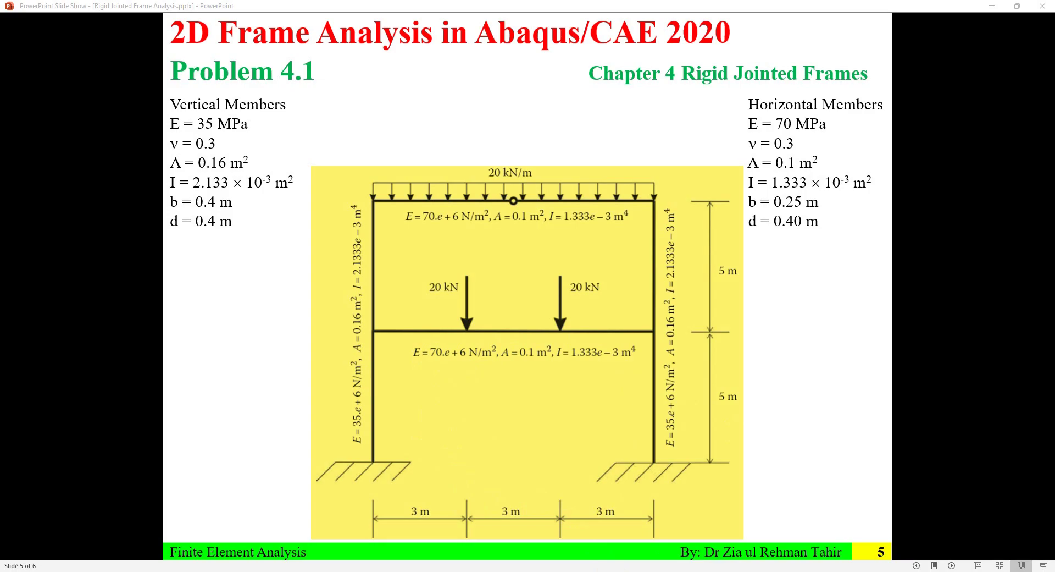
- Return to Abaqus/CAE and switch to the Property module
{"action": "key", "text": "alt+Tab"}
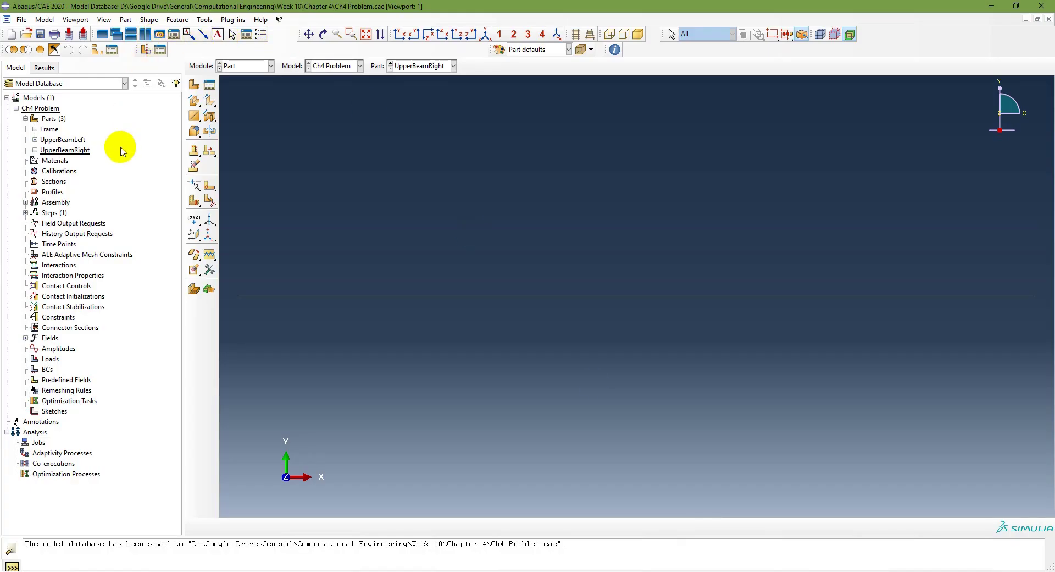
{"action": "left_click", "coordinate": [241, 67]}
{"action": "left_click", "coordinate": [242, 88]}
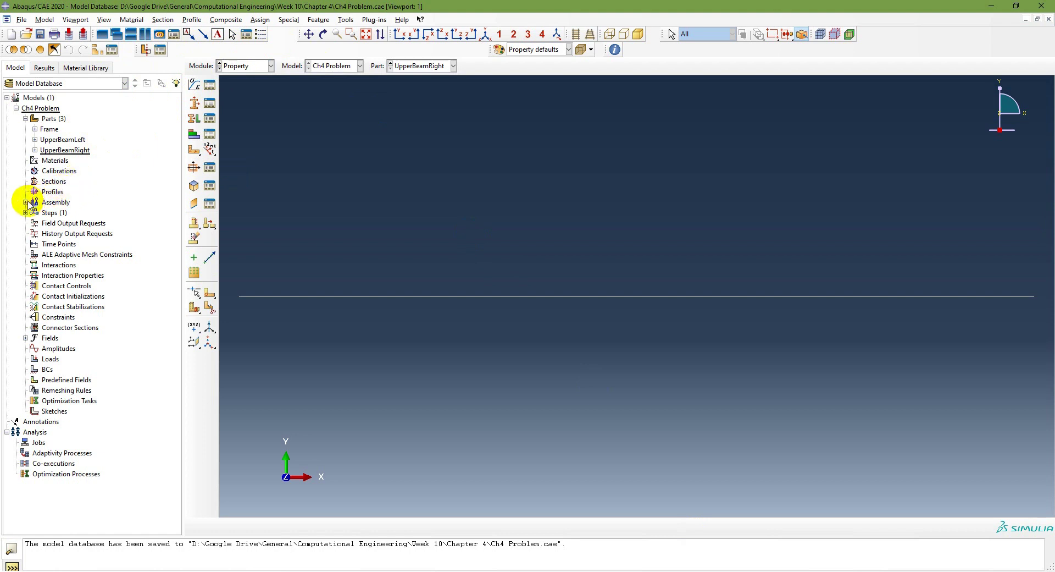
- Create a material named Columns with isotropic elasticity, Young's modulus 35e6 and Poisson's ratio 0.3
{"action": "double_click", "coordinate": [54, 161]}
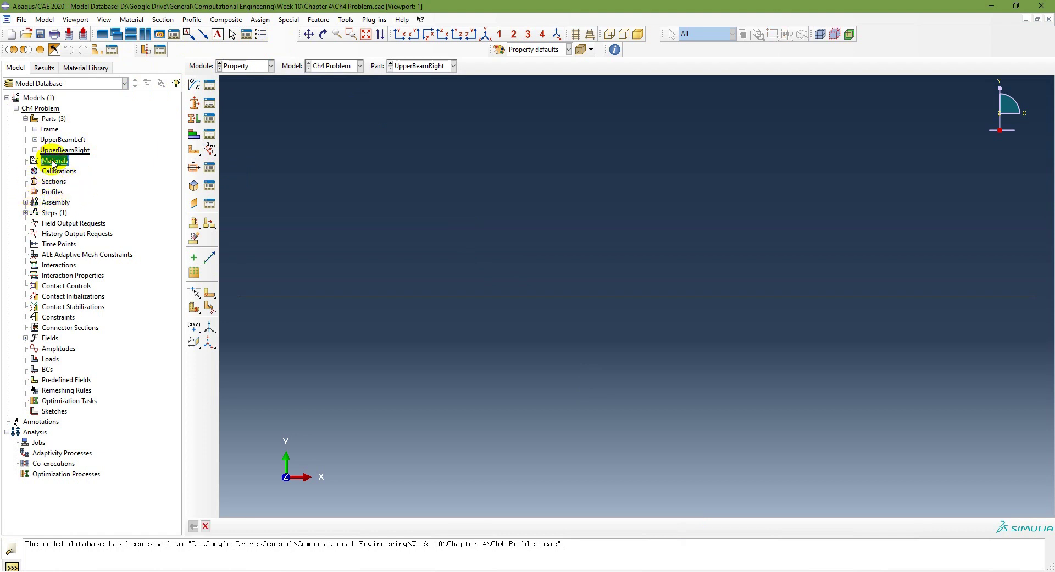
{"action": "type", "text": "Columns"}
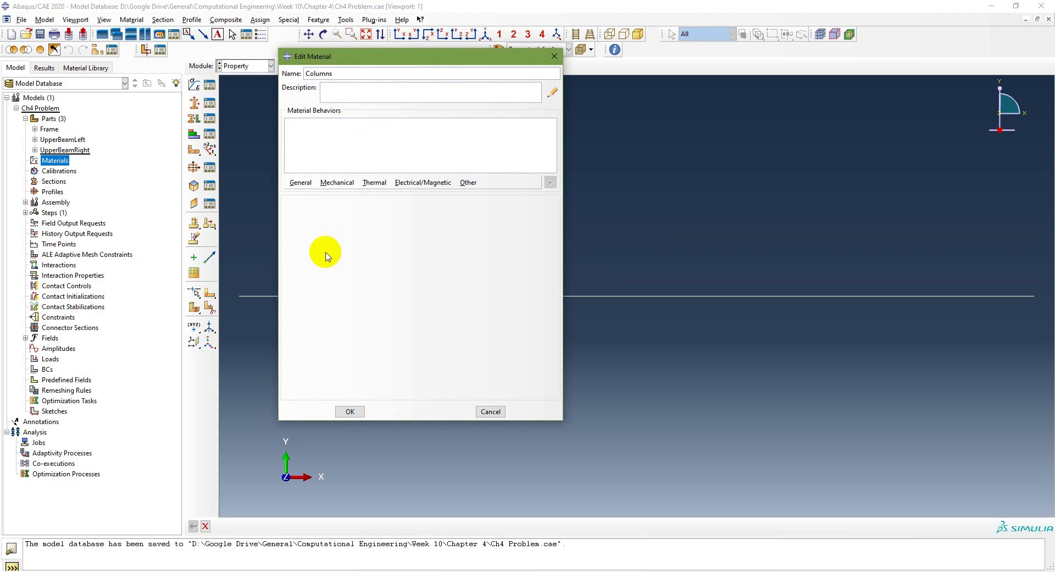
{"action": "left_click", "coordinate": [335, 183]}
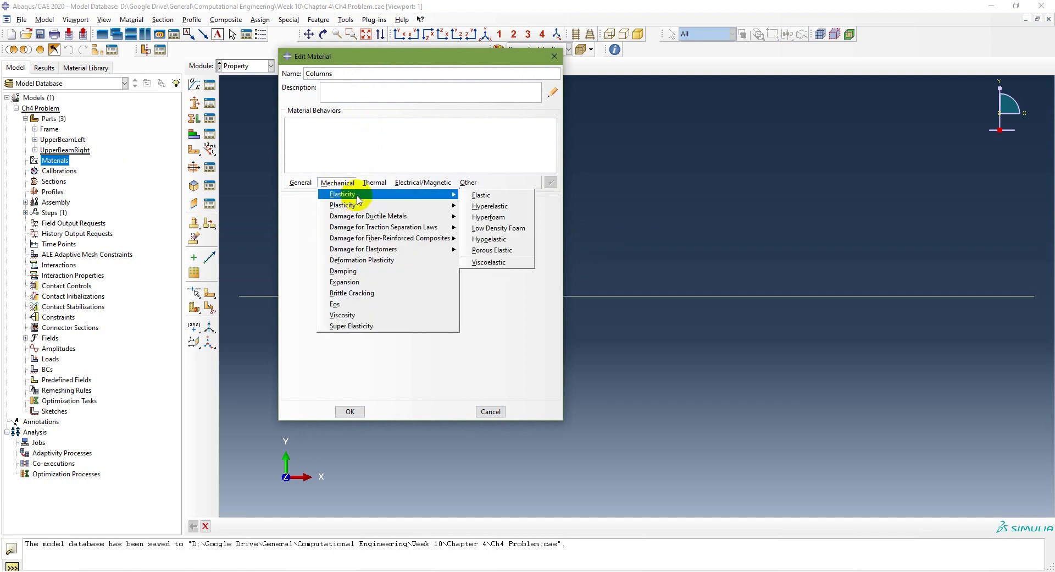
{"action": "mouse_move", "coordinate": [429, 195]}
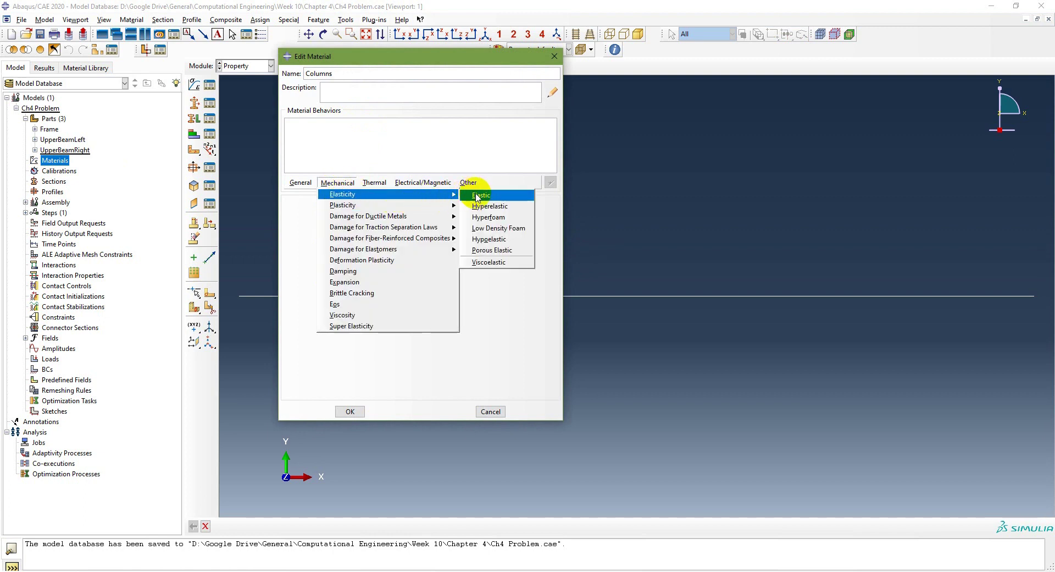
{"action": "left_click", "coordinate": [478, 195]}
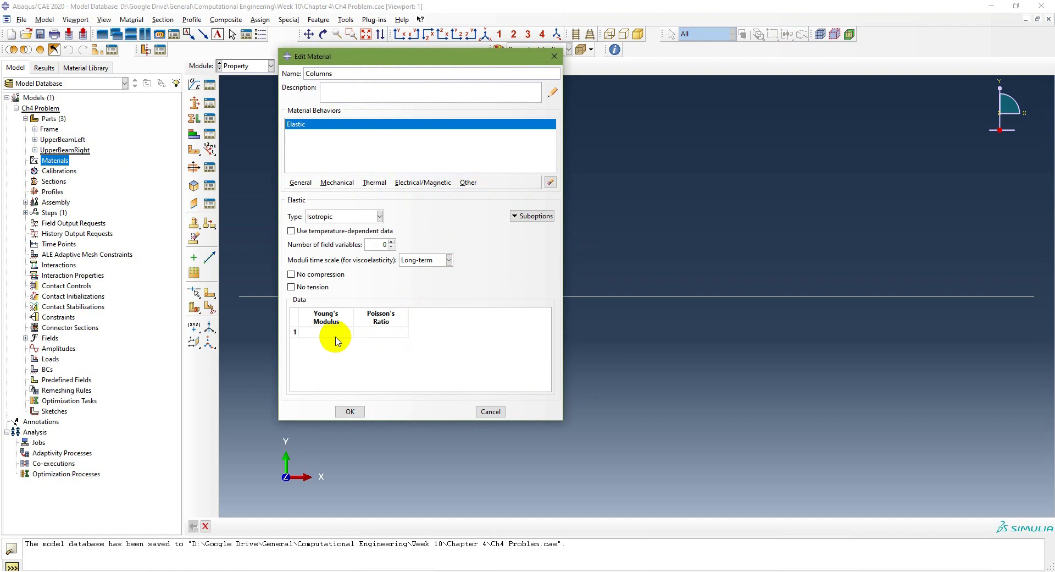
{"action": "left_click", "coordinate": [322, 333]}
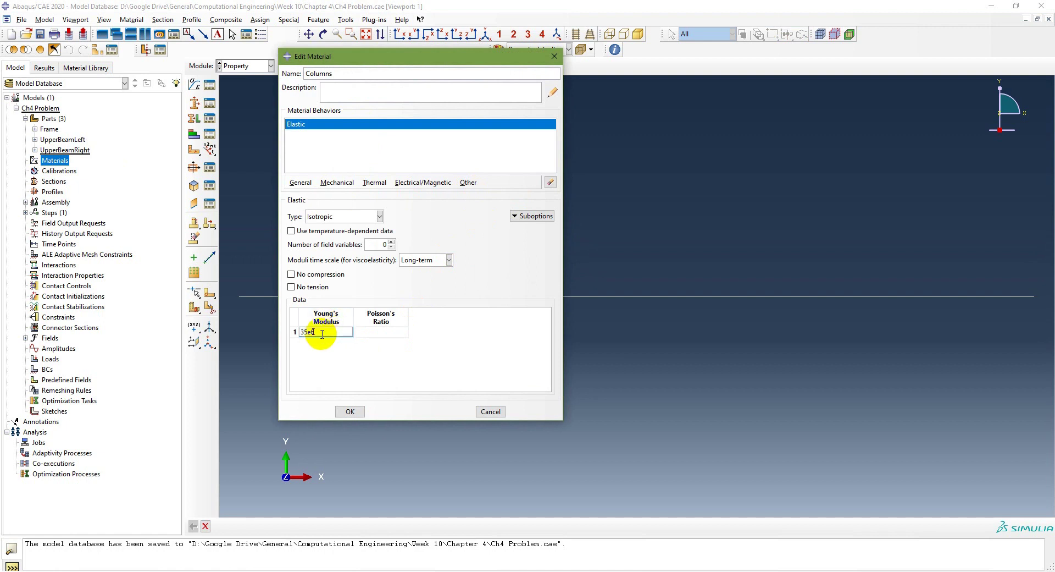
{"action": "type", "text": "35e6"}
{"action": "key", "text": "Tab"}
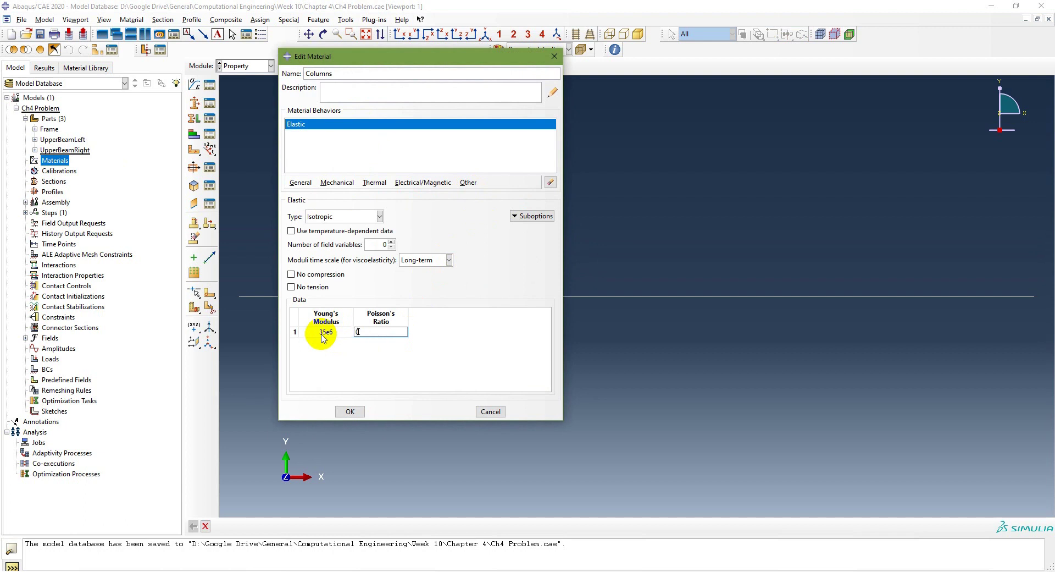
{"action": "type", "text": "0.3"}
{"action": "left_click", "coordinate": [349, 411]}
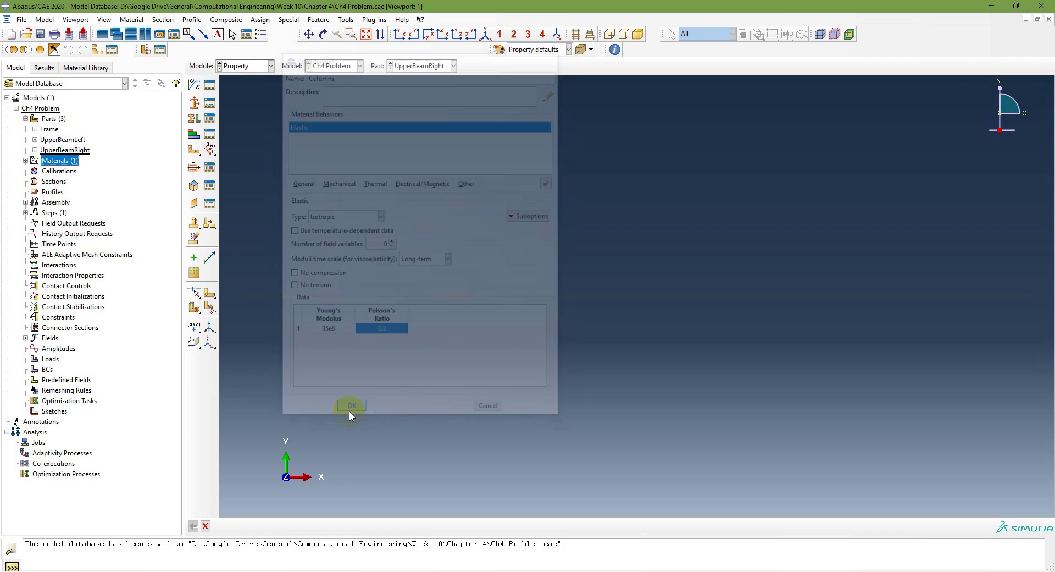
- Create a material named Beams with isotropic elasticity, Young's modulus 70e6 and Poisson's ratio 0.3
{"action": "left_click", "coordinate": [194, 85]}
{"action": "type", "text": "Beams"}
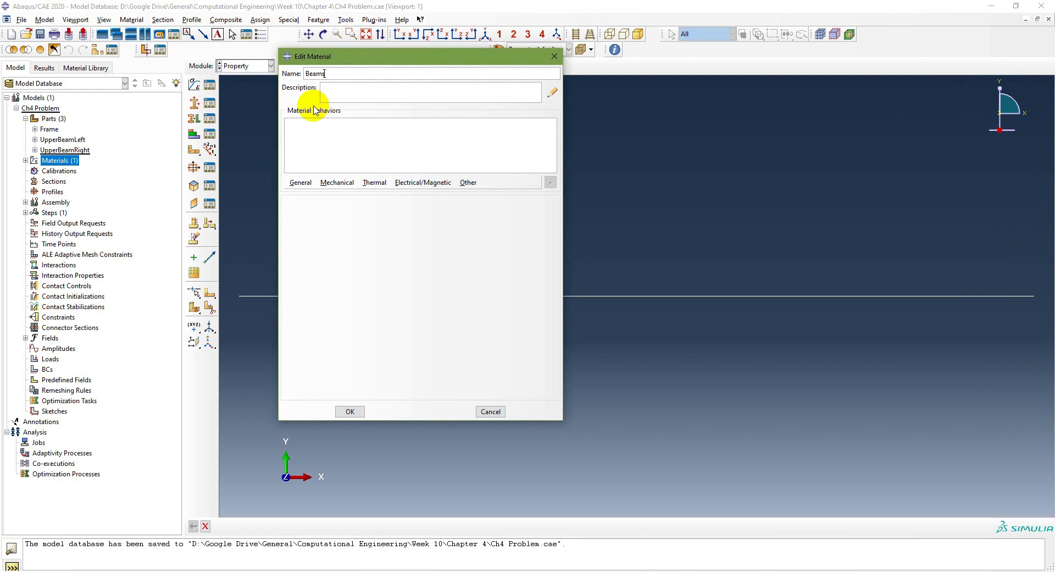
{"action": "left_click", "coordinate": [336, 182]}
{"action": "mouse_move", "coordinate": [360, 197]}
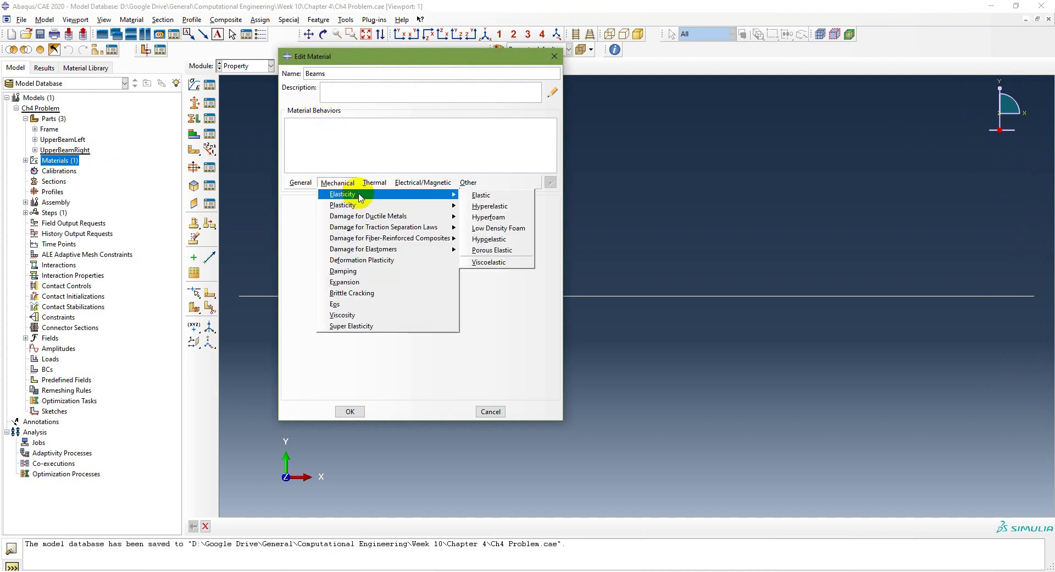
{"action": "left_click", "coordinate": [473, 195]}
{"action": "left_click", "coordinate": [337, 333]}
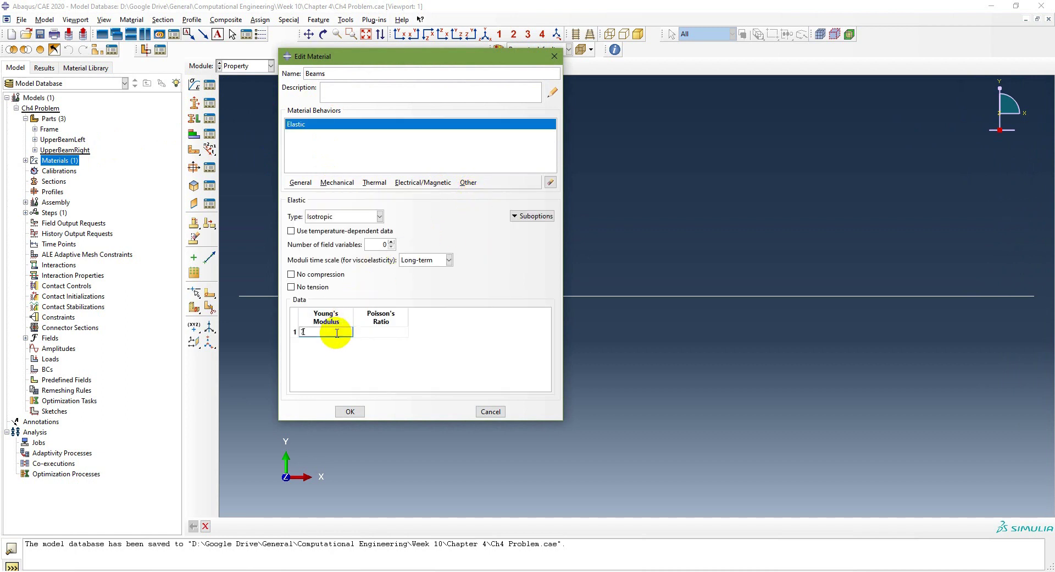
{"action": "type", "text": "70e6"}
{"action": "key", "text": "Tab"}
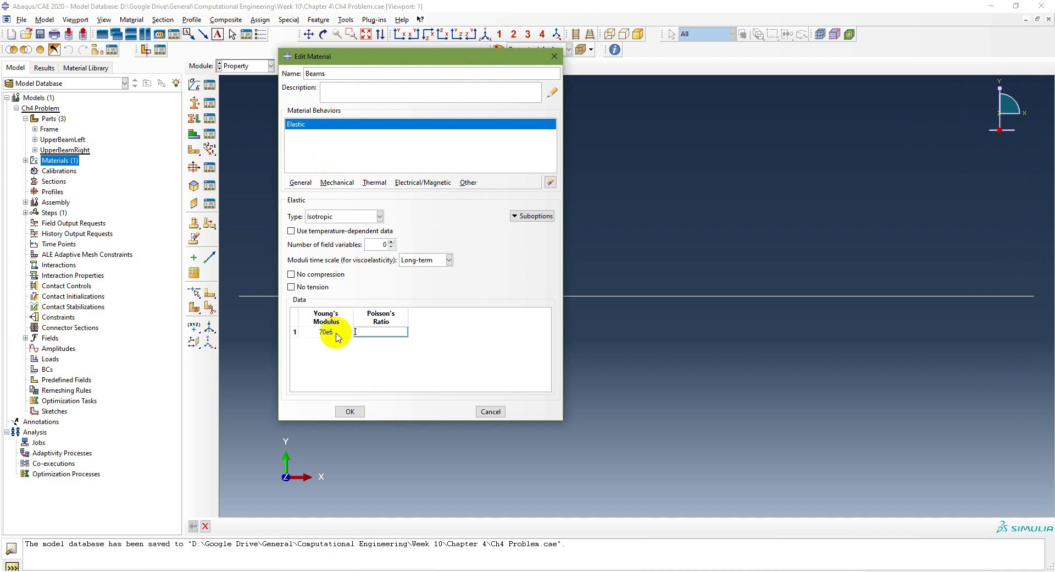
{"action": "left_click", "coordinate": [348, 410]}
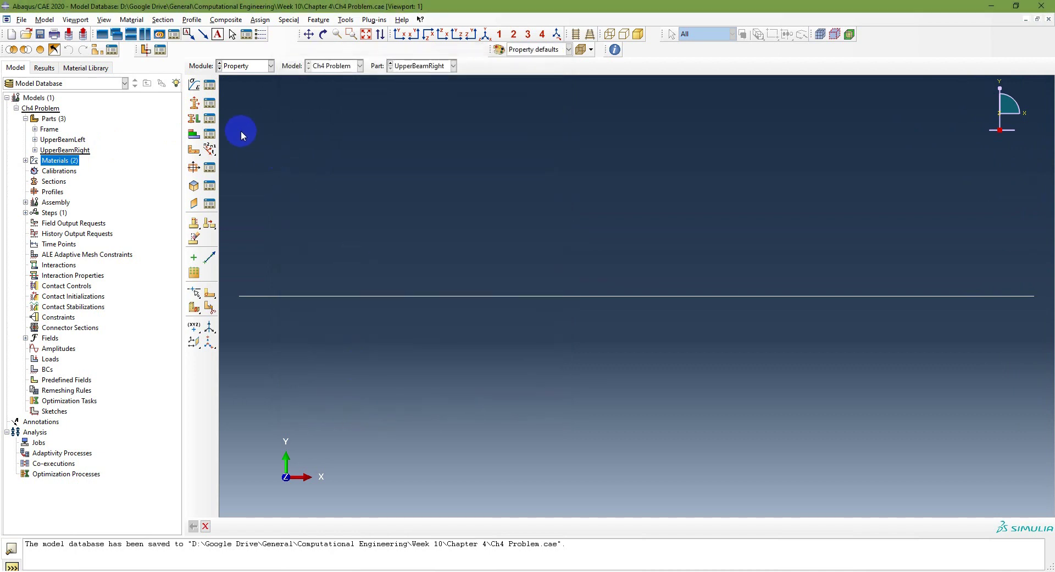
- Check the list of defined materials and review the modeling procedure slides in PowerPoint
{"action": "left_click", "coordinate": [209, 84]}
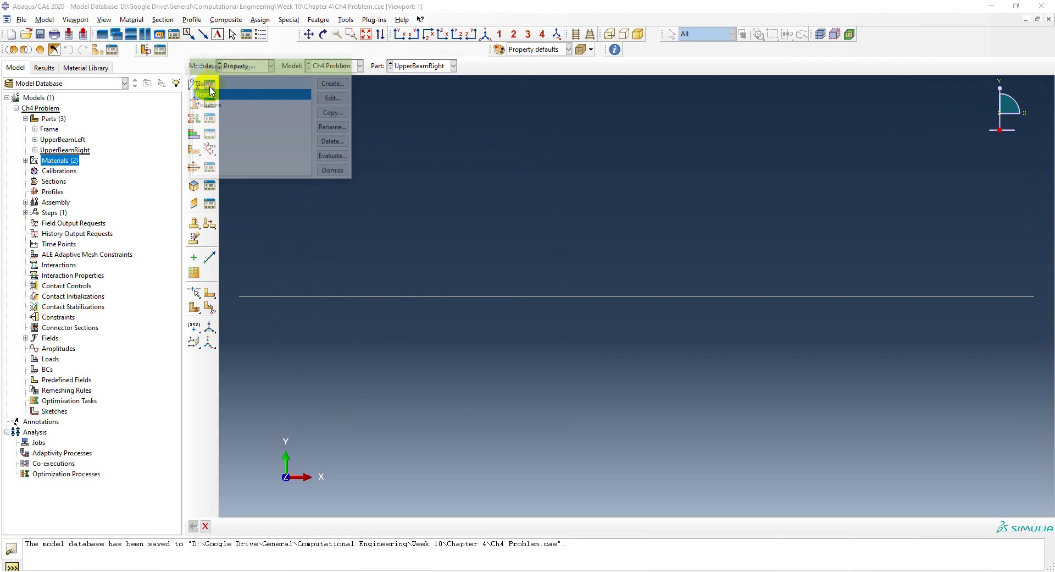
{"action": "left_click", "coordinate": [334, 172]}
{"action": "key", "text": "alt+Tab"}
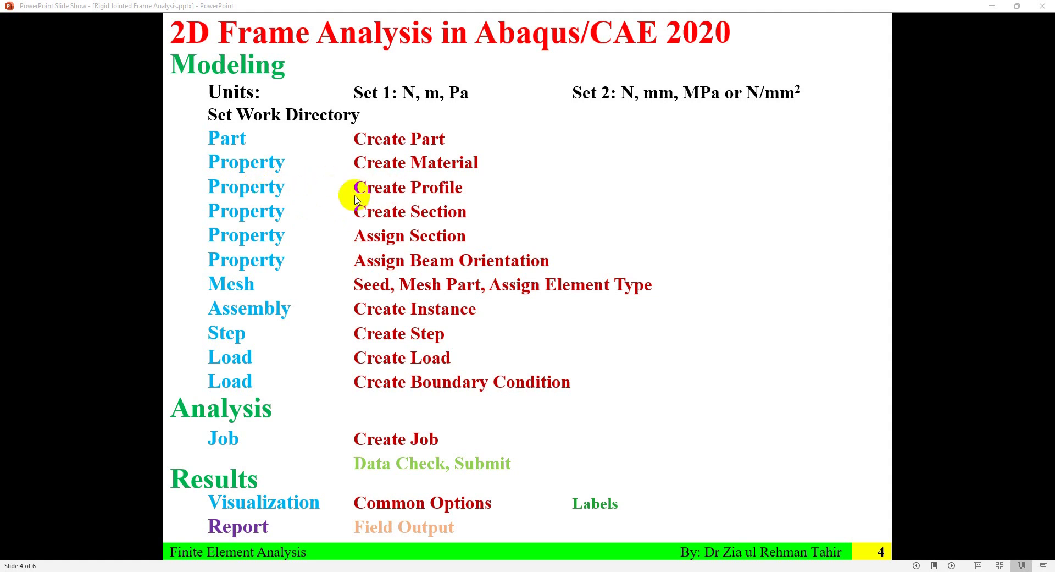
{"action": "scroll", "coordinate": [380, 201], "scroll_direction": "up", "scroll_amount": 1}
{"action": "scroll", "coordinate": [385, 205], "scroll_direction": "down", "scroll_amount": 1}
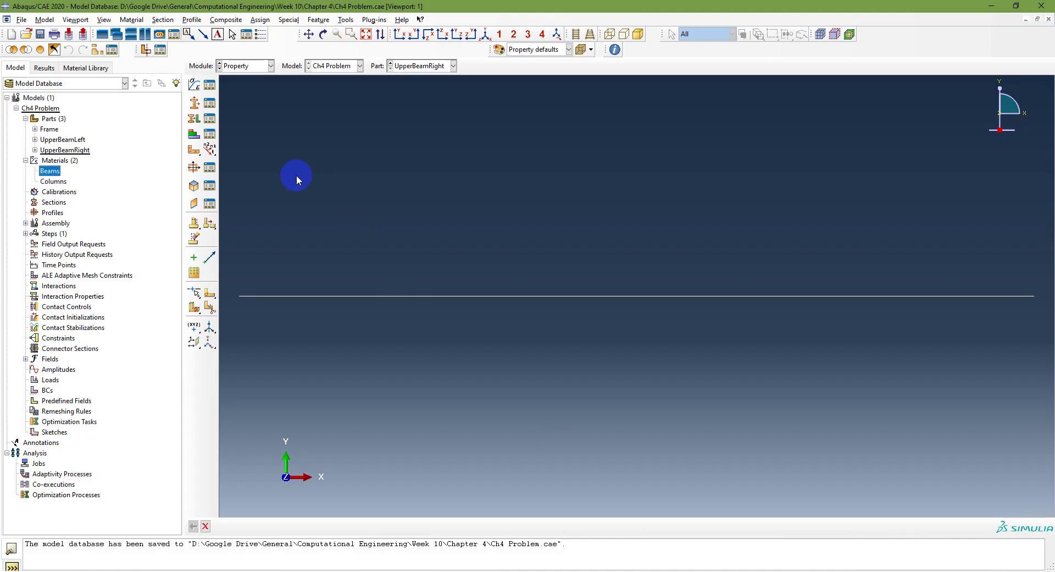
{"action": "left_click", "coordinate": [244, 67]}
{"action": "left_click", "coordinate": [244, 67]}
{"action": "left_click", "coordinate": [244, 67]}
{"action": "left_click", "coordinate": [244, 67]}
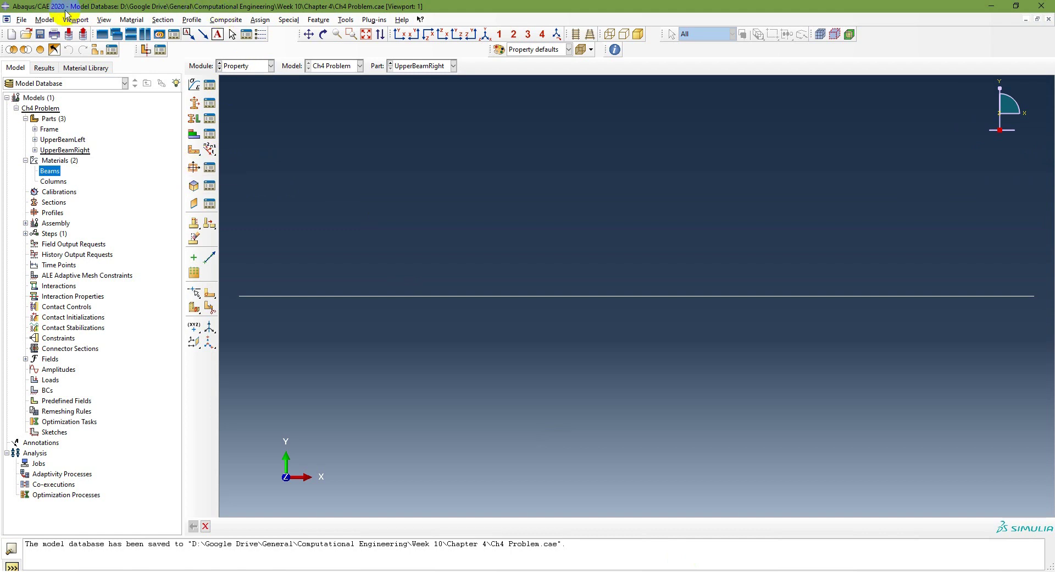
- Create a rectangular profile named Beams with a = 0.25 and b = 0.4, consulting the horizontal member dimensions on the Problem 4.1 slide in PowerPoint
{"action": "left_click", "coordinate": [193, 21]}
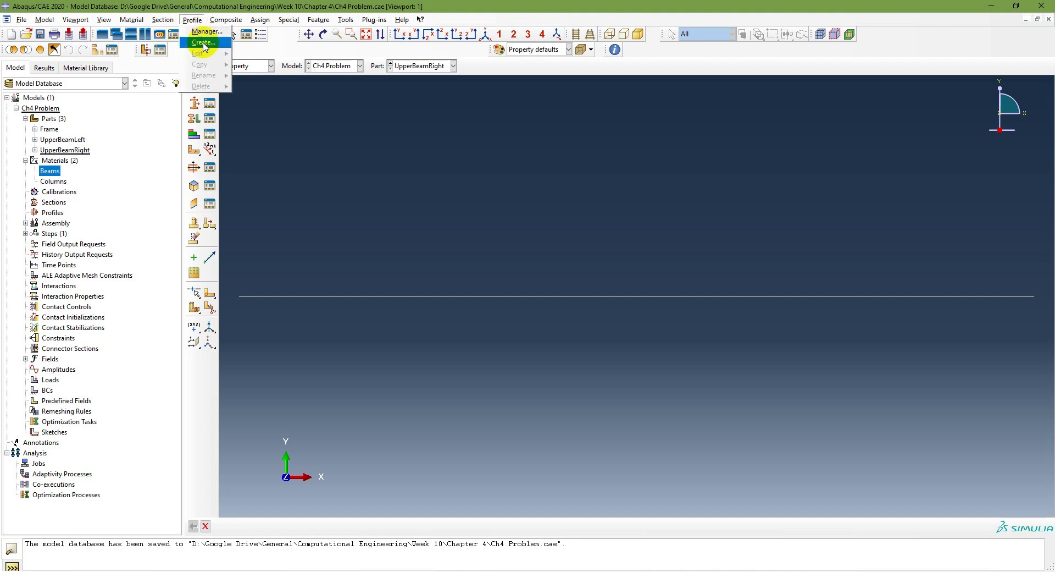
{"action": "left_click", "coordinate": [203, 43]}
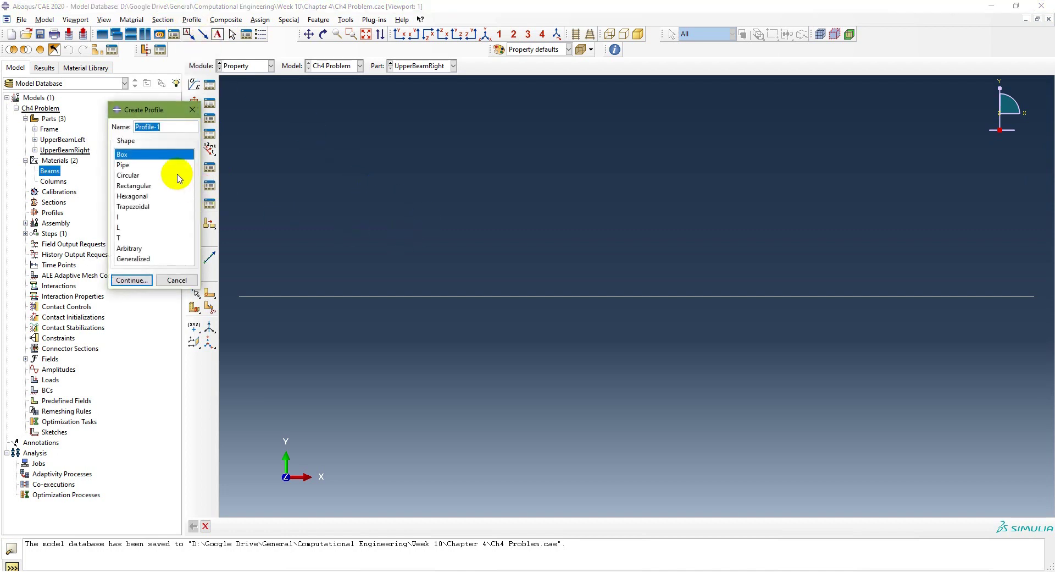
{"action": "type", "text": "Beams"}
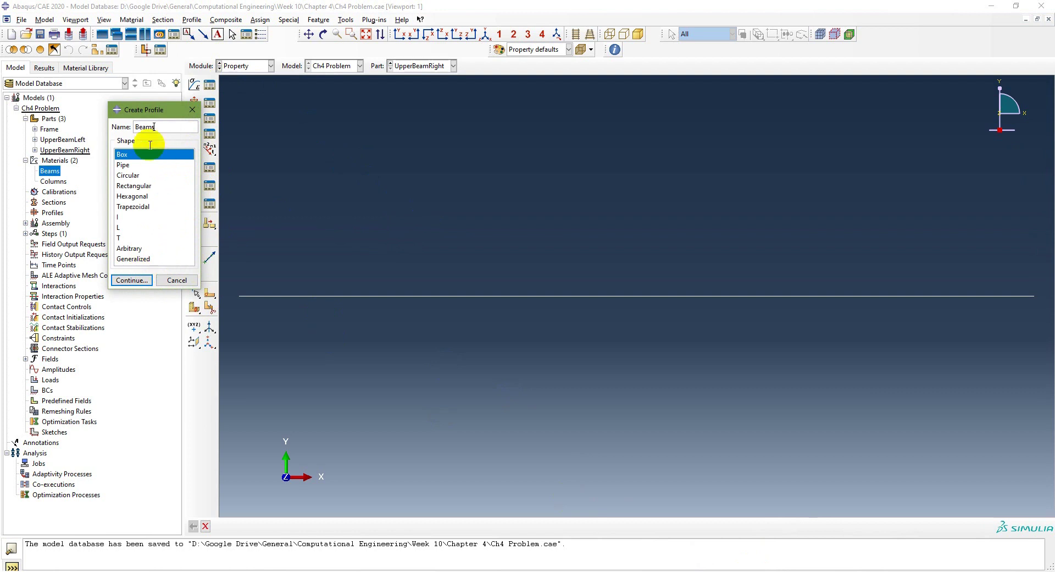
{"action": "left_click", "coordinate": [142, 186]}
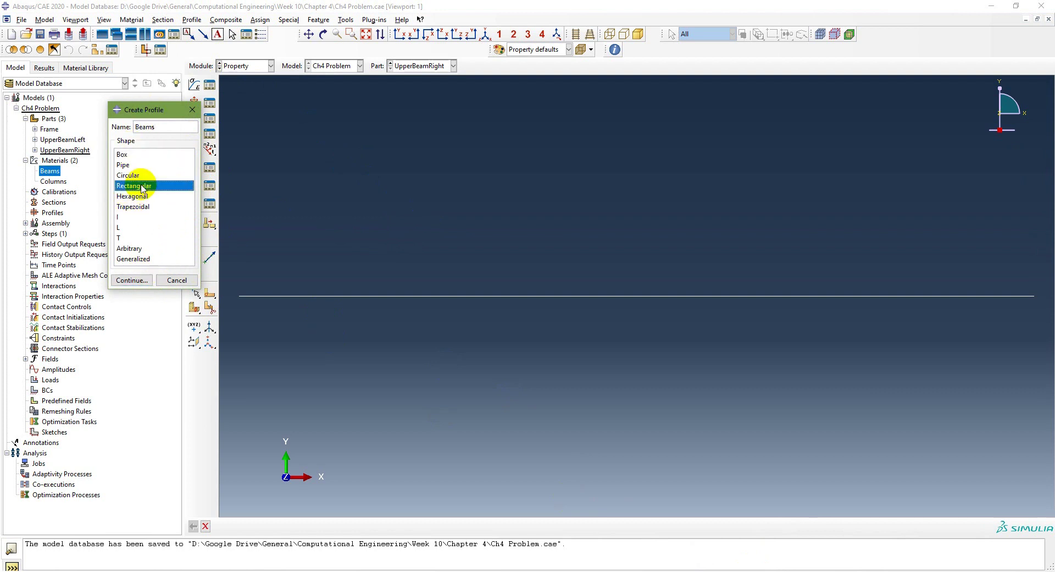
{"action": "left_click", "coordinate": [131, 280]}
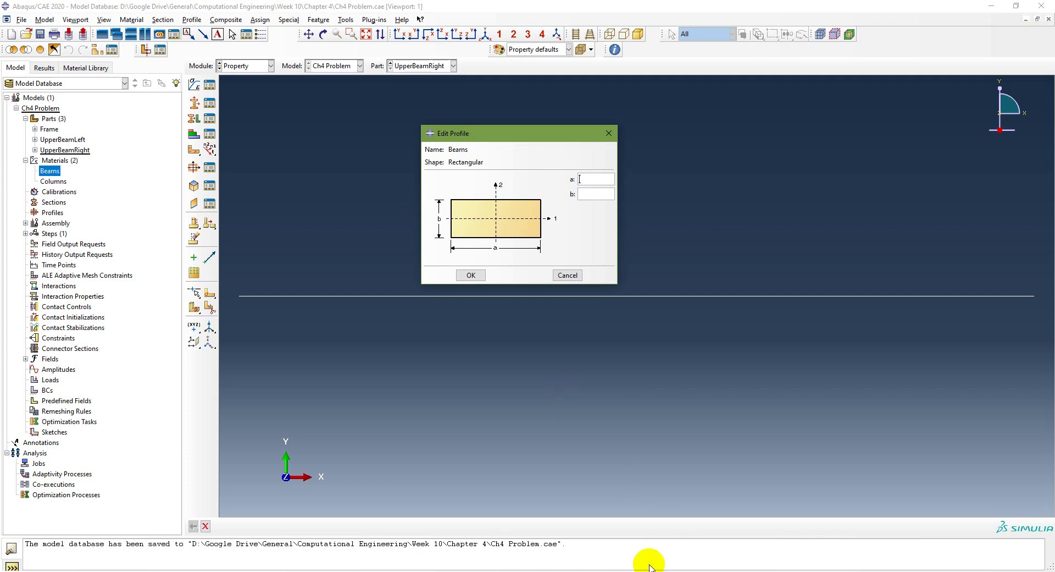
{"action": "key", "text": "alt+Tab"}
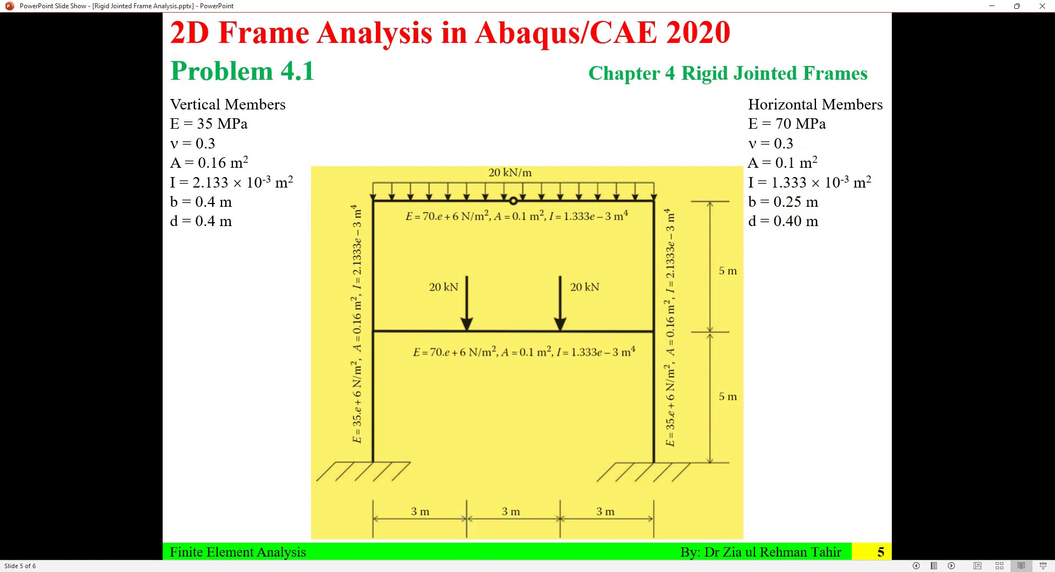
{"action": "key", "text": "alt+Tab"}
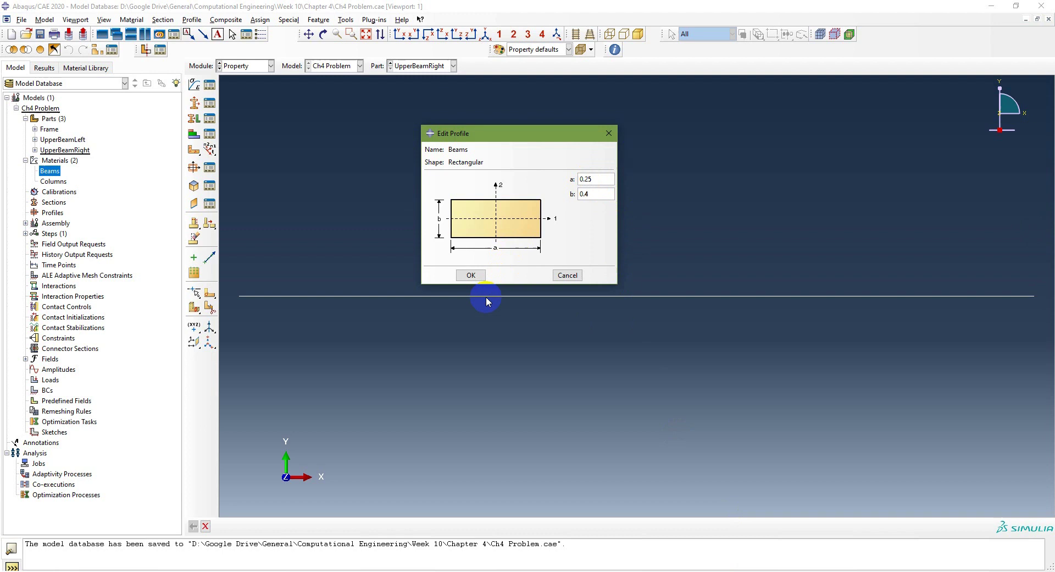
{"action": "left_click", "coordinate": [470, 275]}
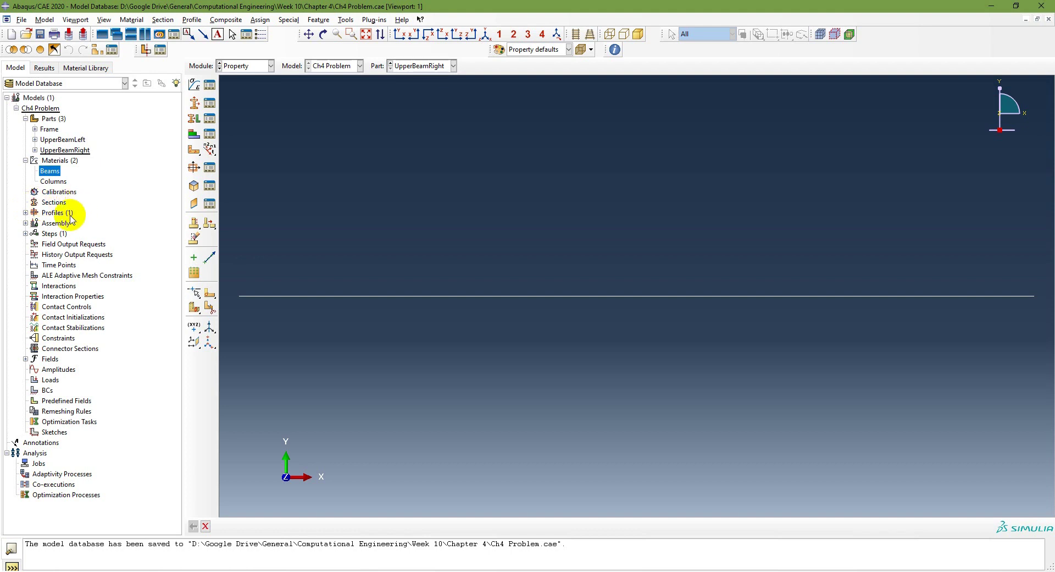
- Create a rectangular profile named Columns with a = 0.4 and b = 0.4
{"action": "left_click", "coordinate": [25, 213]}
{"action": "double_click", "coordinate": [58, 212]}
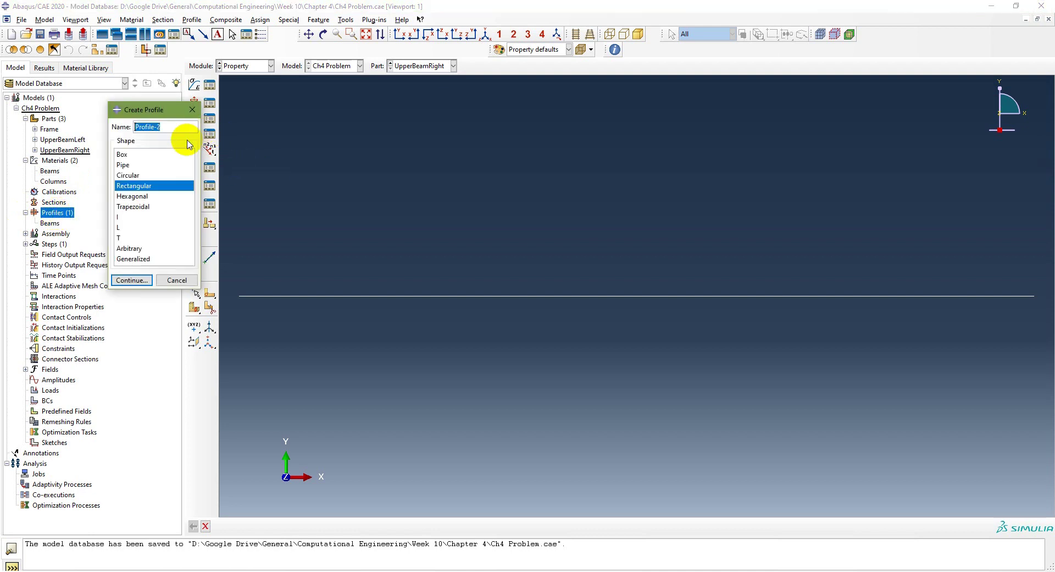
{"action": "type", "text": "Columns"}
{"action": "left_click", "coordinate": [130, 280]}
{"action": "left_click", "coordinate": [606, 181]}
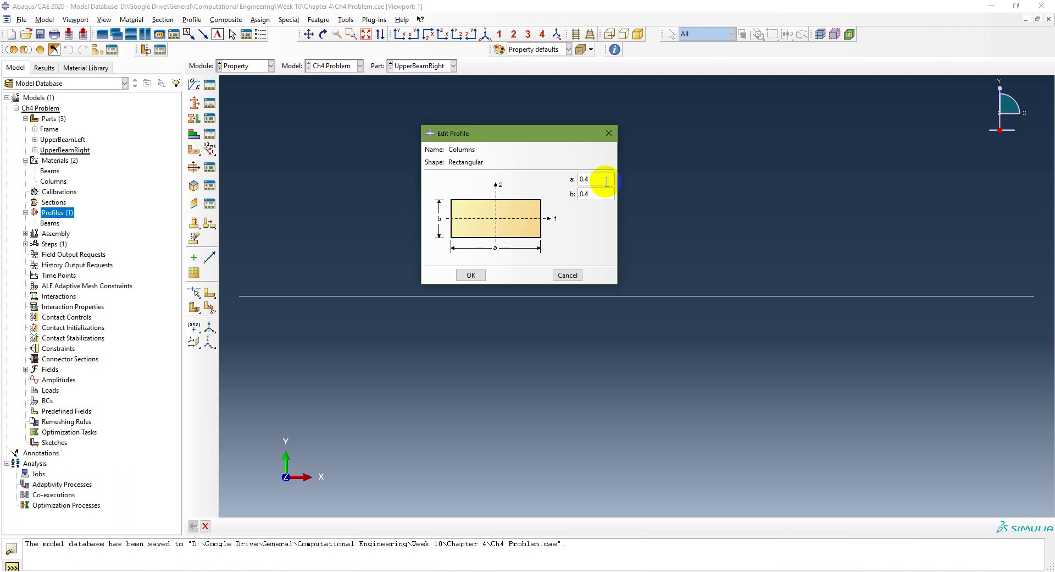
{"action": "left_click", "coordinate": [471, 275]}
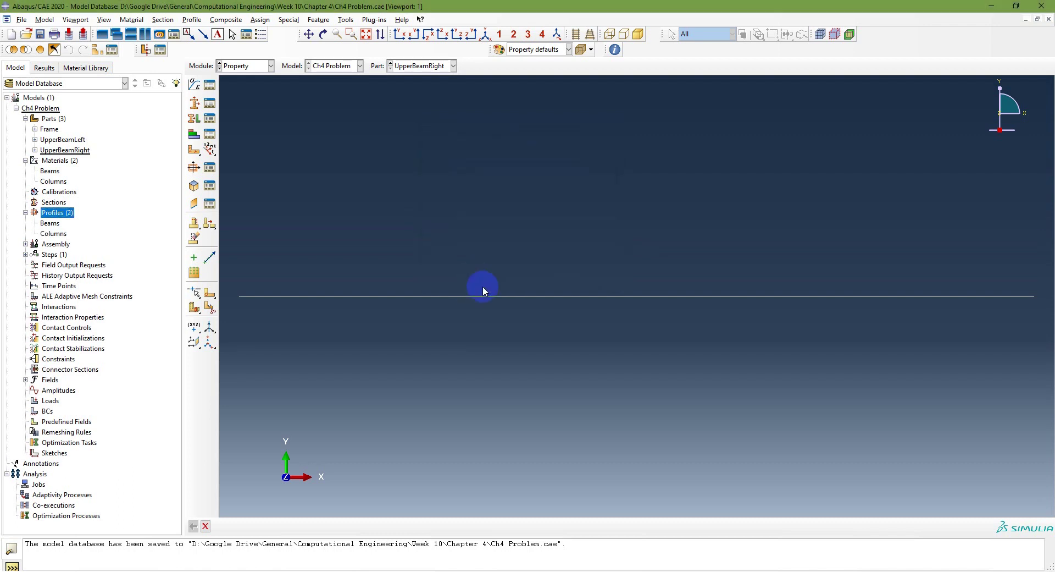
- Review the Problem 4.1 modeling procedure slide in PowerPoint and return to the Property module in Abaqus/CAE
{"action": "left_click", "coordinate": [621, 570]}
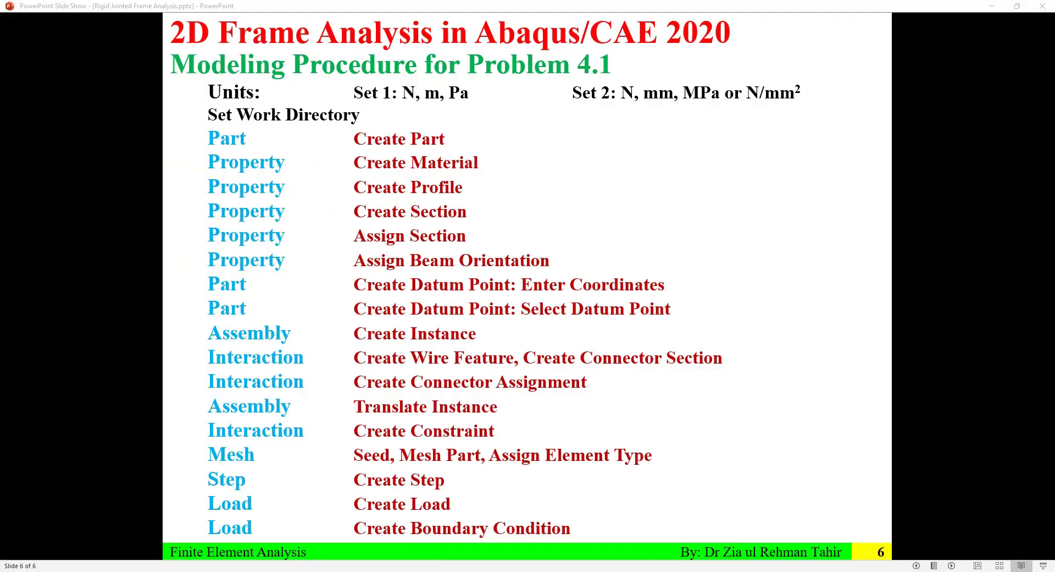
{"action": "key", "text": "alt+Tab"}
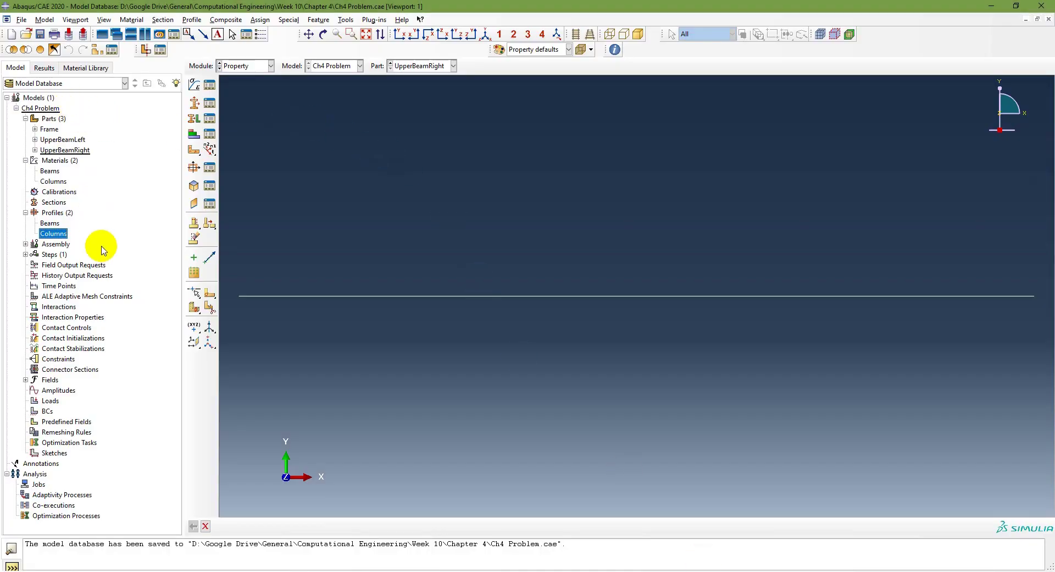
{"action": "left_click", "coordinate": [53, 202]}
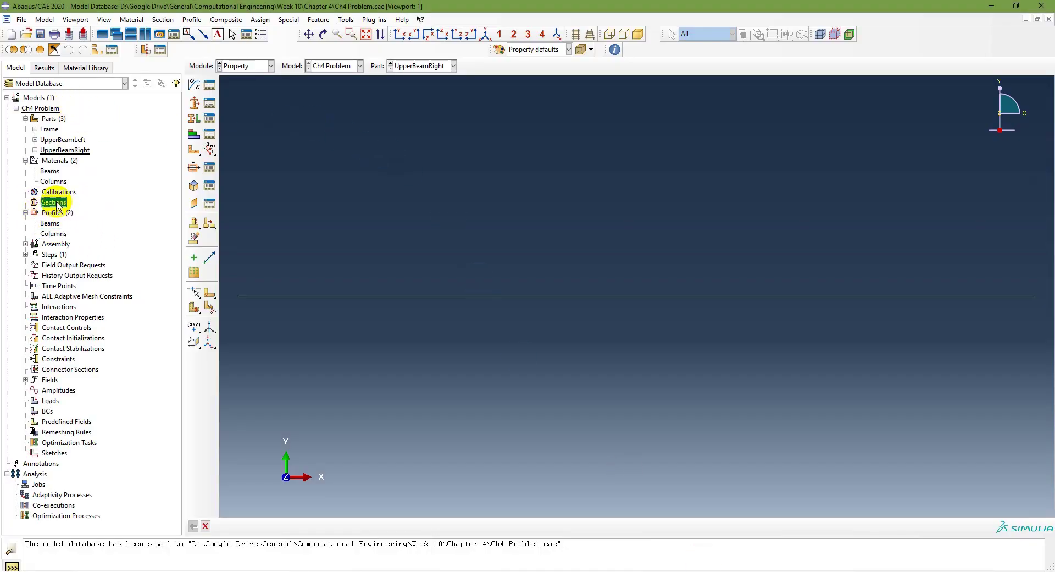
{"action": "left_click", "coordinate": [269, 66]}
{"action": "left_click", "coordinate": [242, 89]}
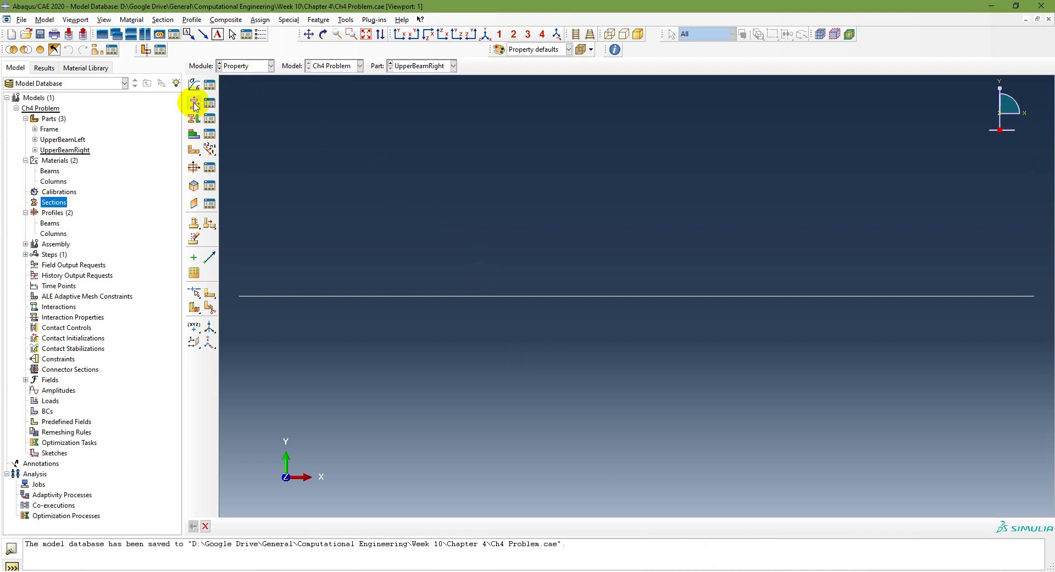
- Create a beam section named Beams using the Beams profile and the Beams material
{"action": "left_click", "coordinate": [161, 21]}
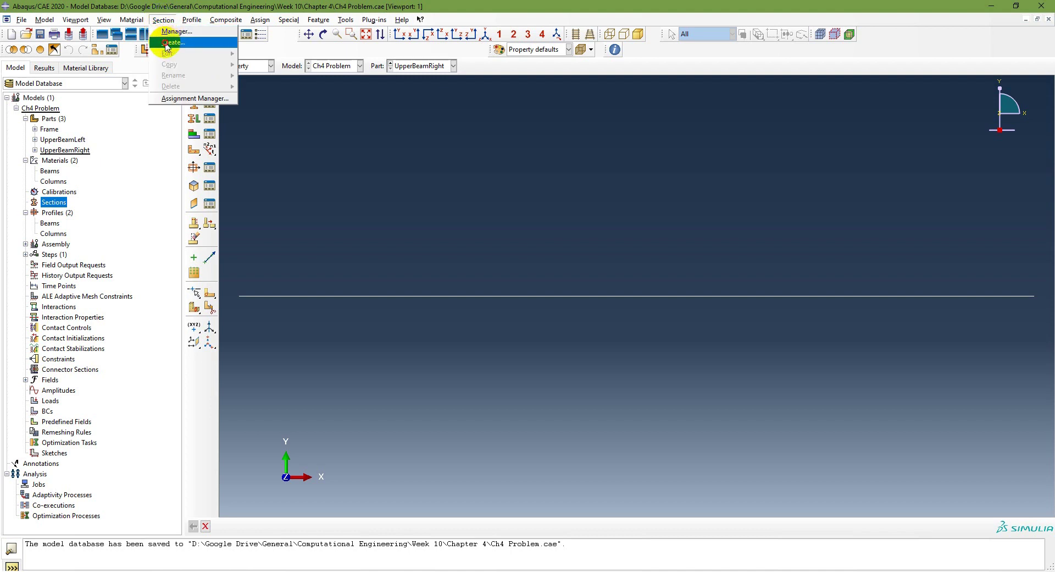
{"action": "left_click", "coordinate": [174, 42]}
{"action": "type", "text": "Beams"}
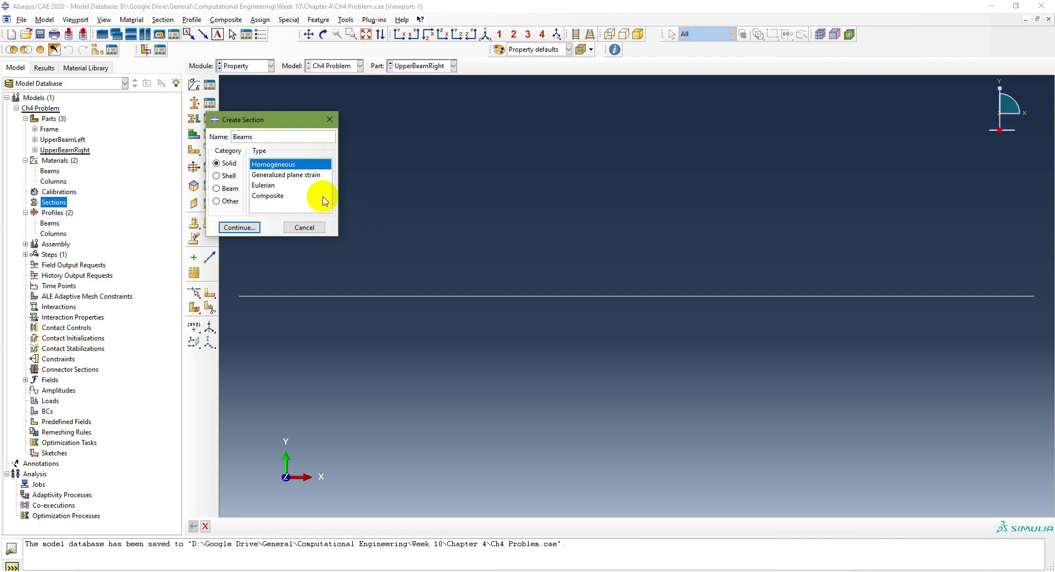
{"action": "left_click", "coordinate": [217, 187]}
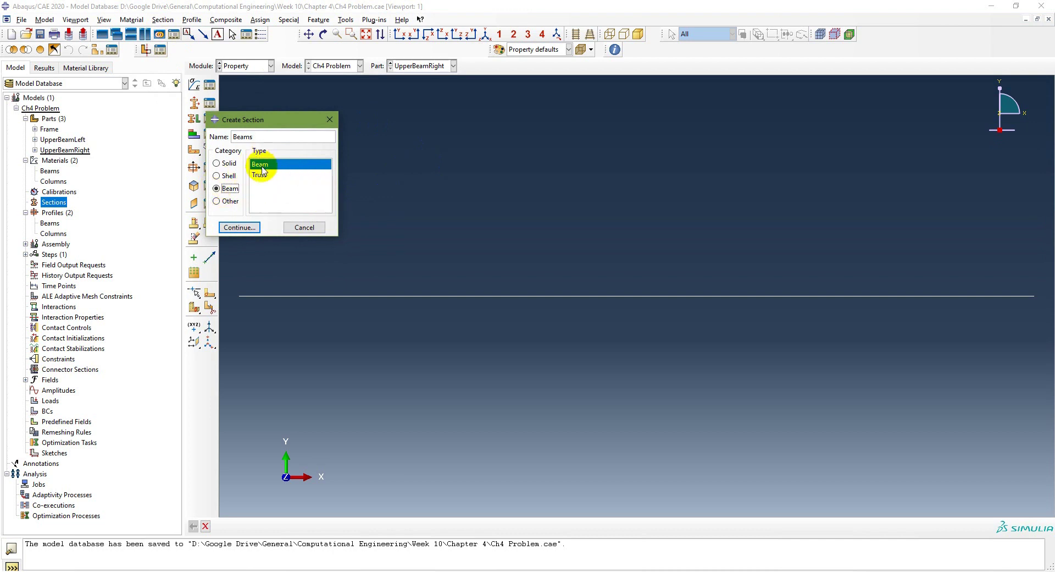
{"action": "left_click", "coordinate": [242, 227]}
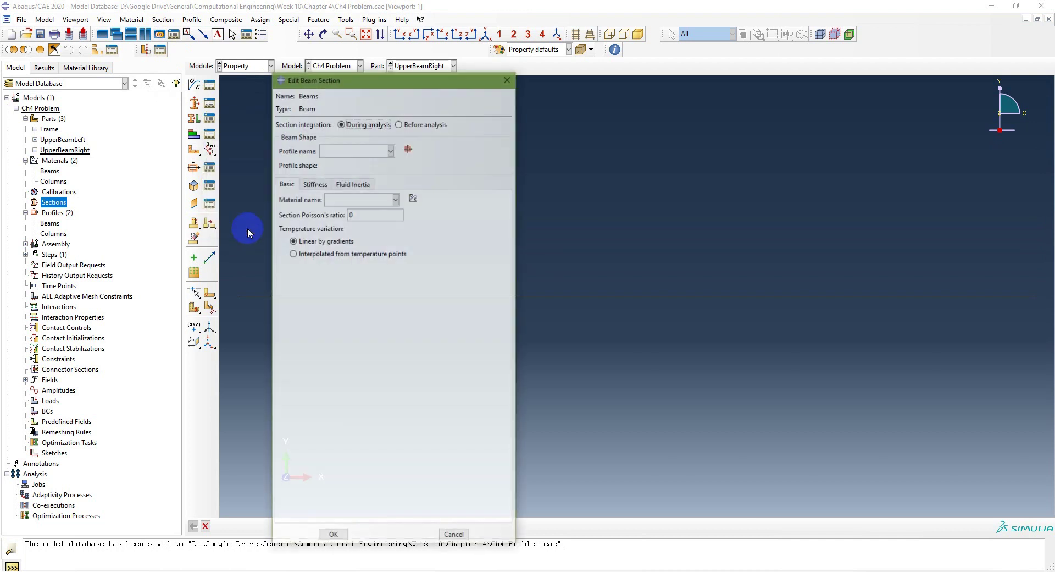
{"action": "left_click", "coordinate": [390, 150]}
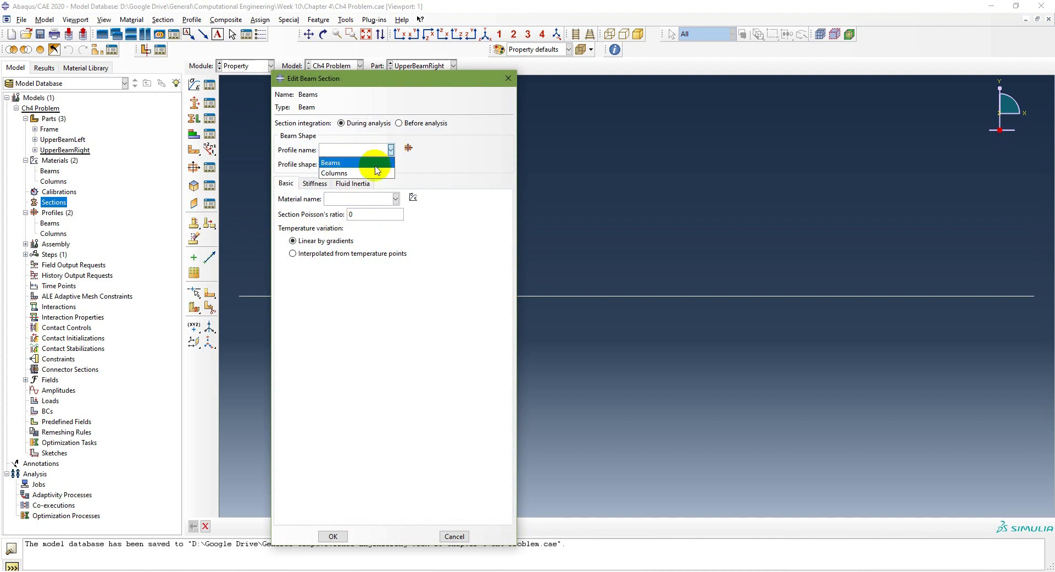
{"action": "left_click", "coordinate": [379, 159]}
{"action": "left_click", "coordinate": [396, 199]}
{"action": "left_click", "coordinate": [384, 209]}
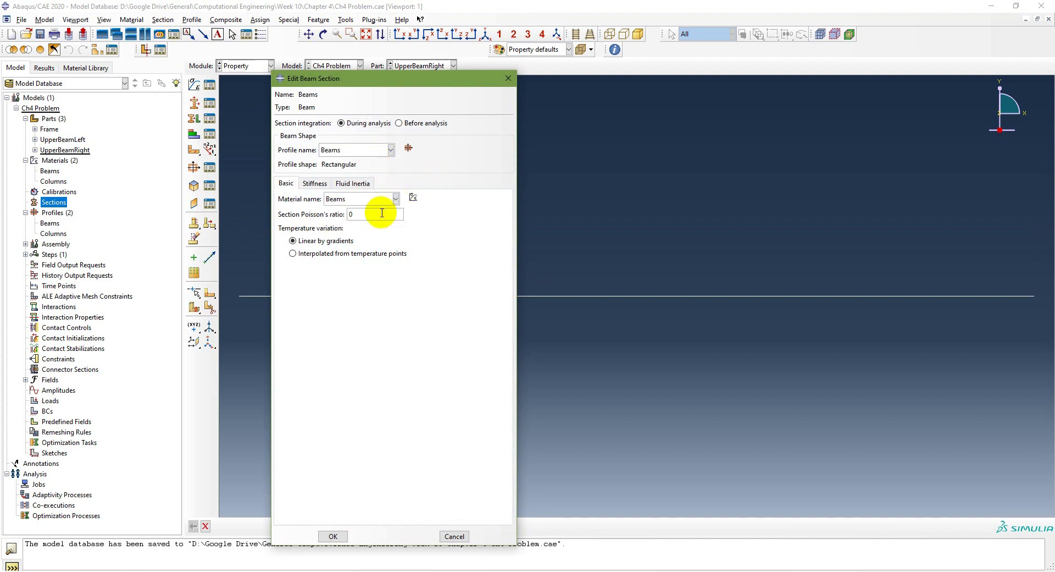
{"action": "left_click", "coordinate": [333, 536]}
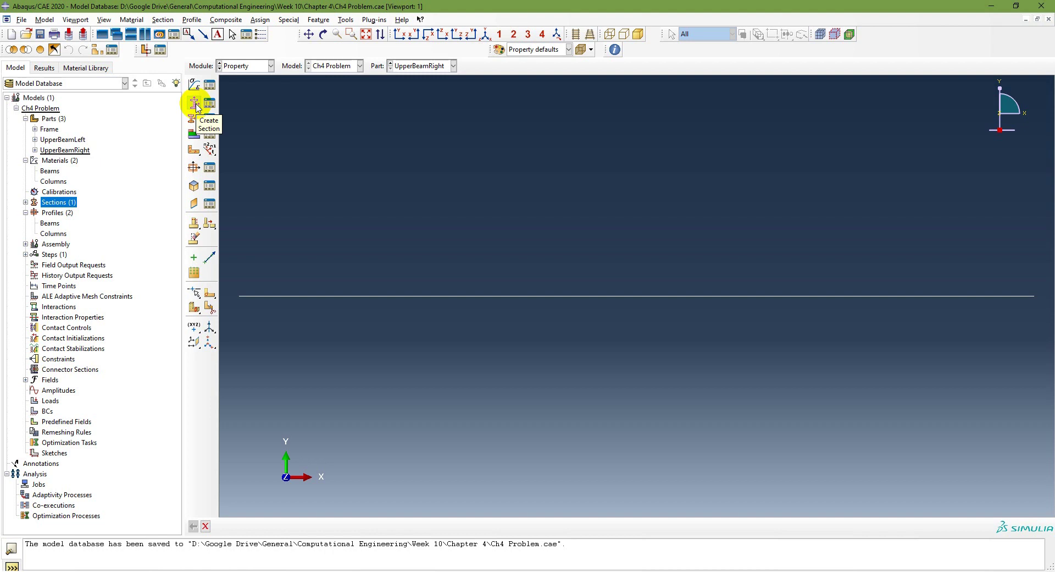
- Create a beam section named Columns using the Columns profile and the Columns material
{"action": "left_click", "coordinate": [245, 66]}
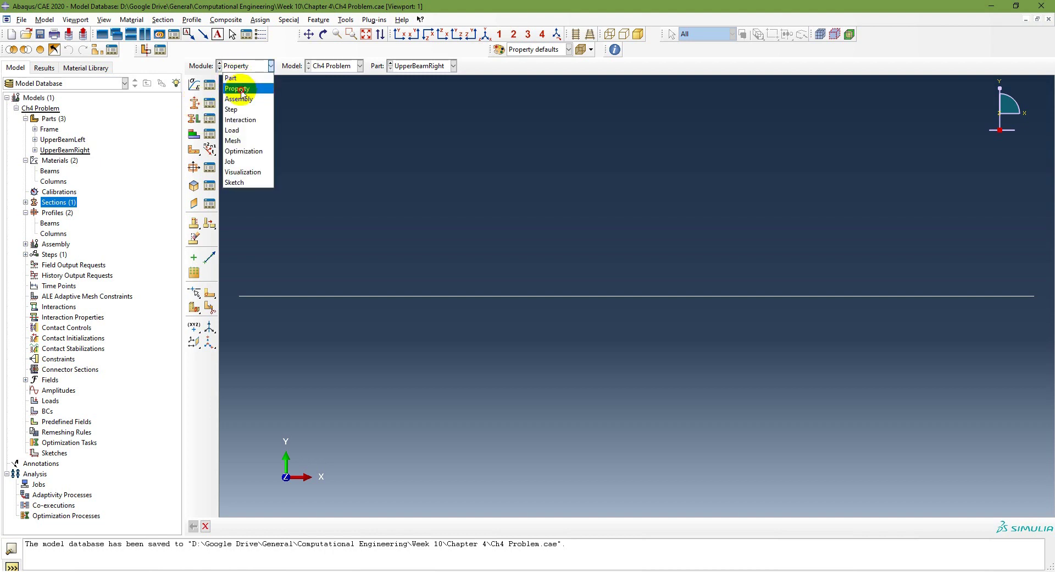
{"action": "left_click", "coordinate": [235, 88]}
{"action": "left_click", "coordinate": [194, 104]}
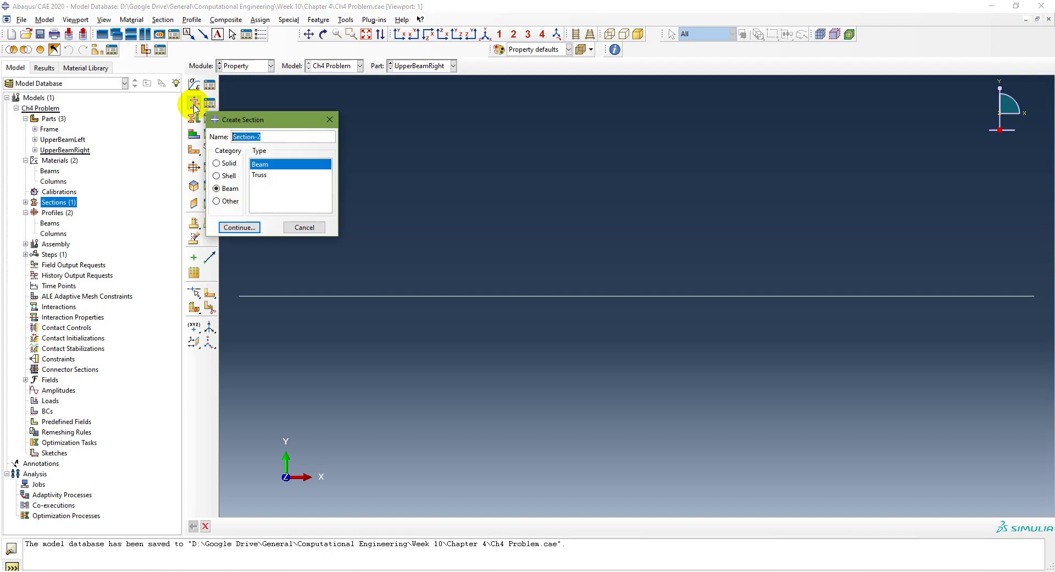
{"action": "type", "text": "Columns"}
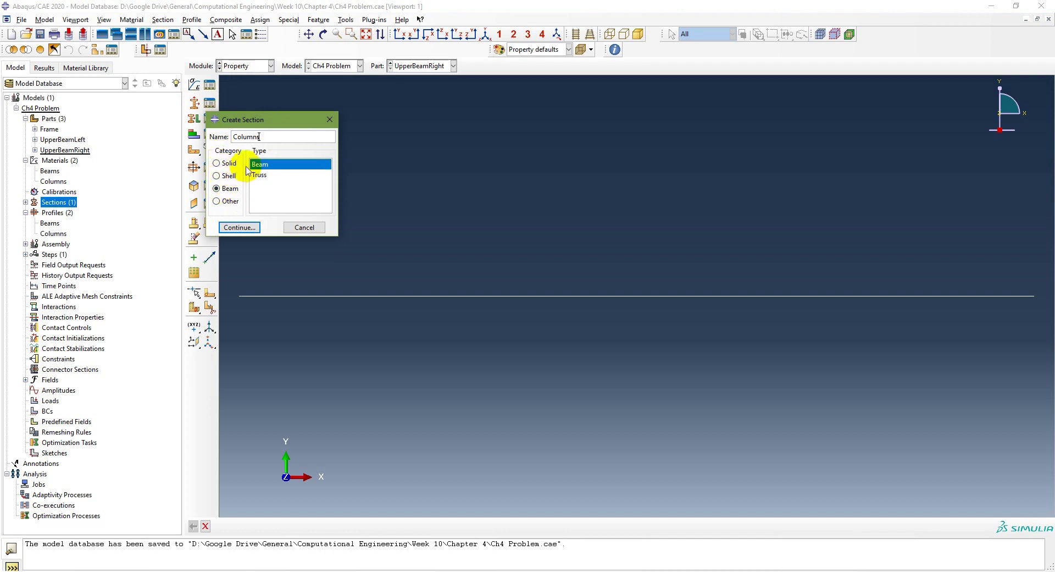
{"action": "left_click", "coordinate": [239, 227]}
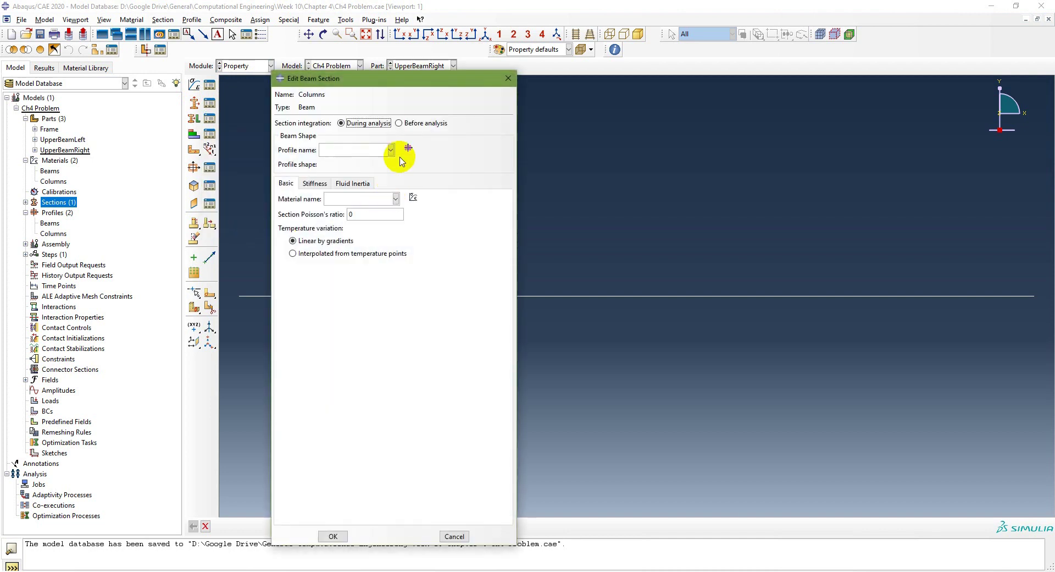
{"action": "left_click", "coordinate": [390, 150]}
{"action": "left_click", "coordinate": [359, 173]}
{"action": "left_click", "coordinate": [374, 198]}
{"action": "left_click", "coordinate": [372, 224]}
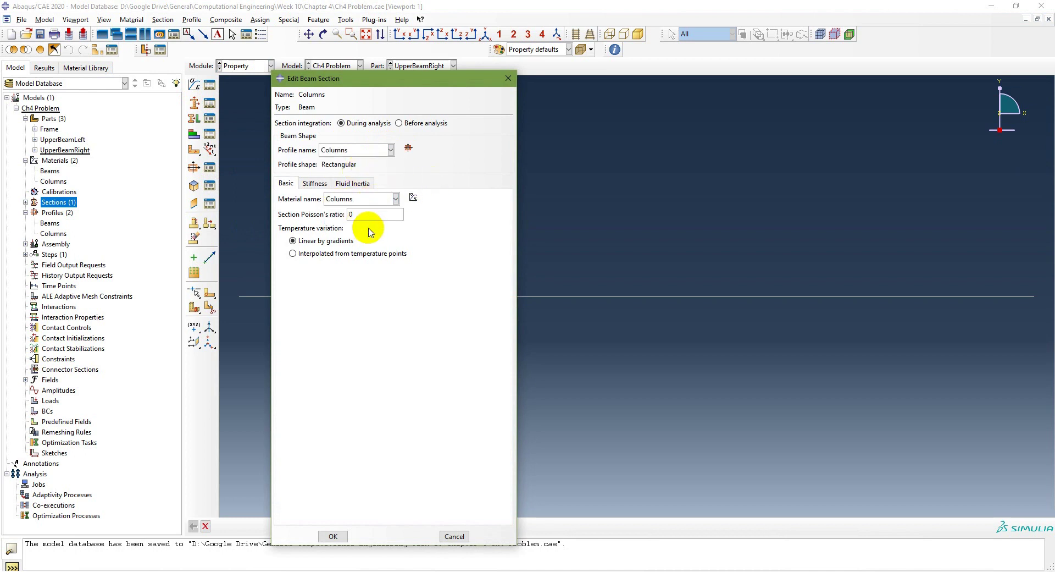
{"action": "left_click", "coordinate": [334, 536]}
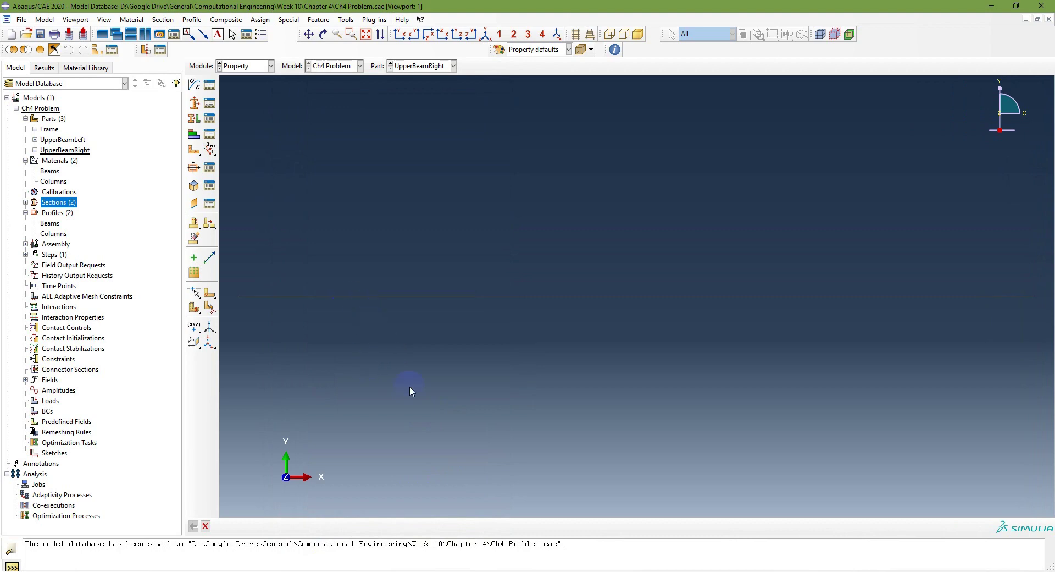
- Check the modeling procedure slide in PowerPoint and display the Frame part in the Property module of Abaqus/CAE
{"action": "key", "text": "alt+Tab"}
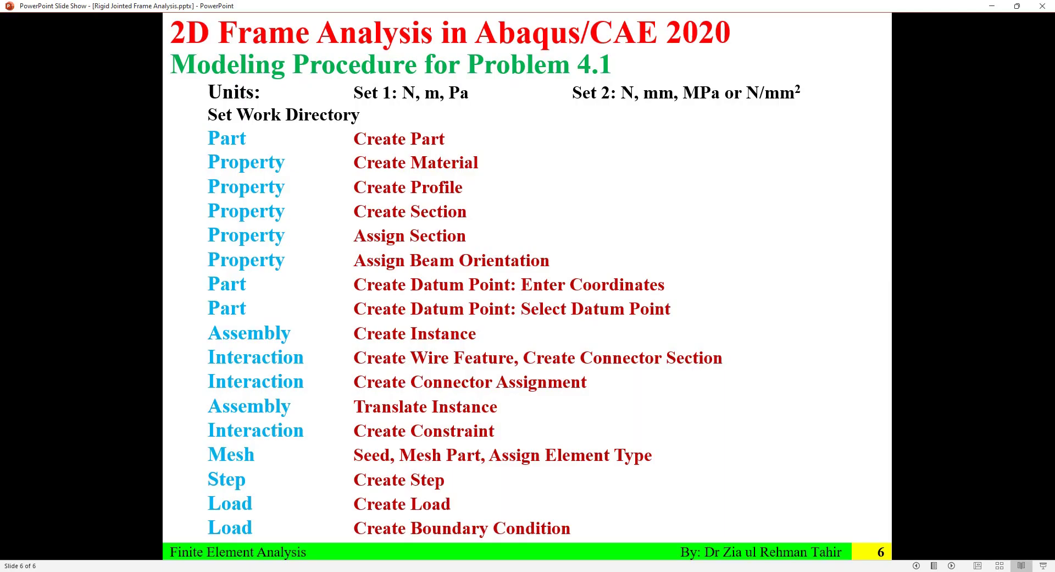
{"action": "key", "text": "alt+Tab"}
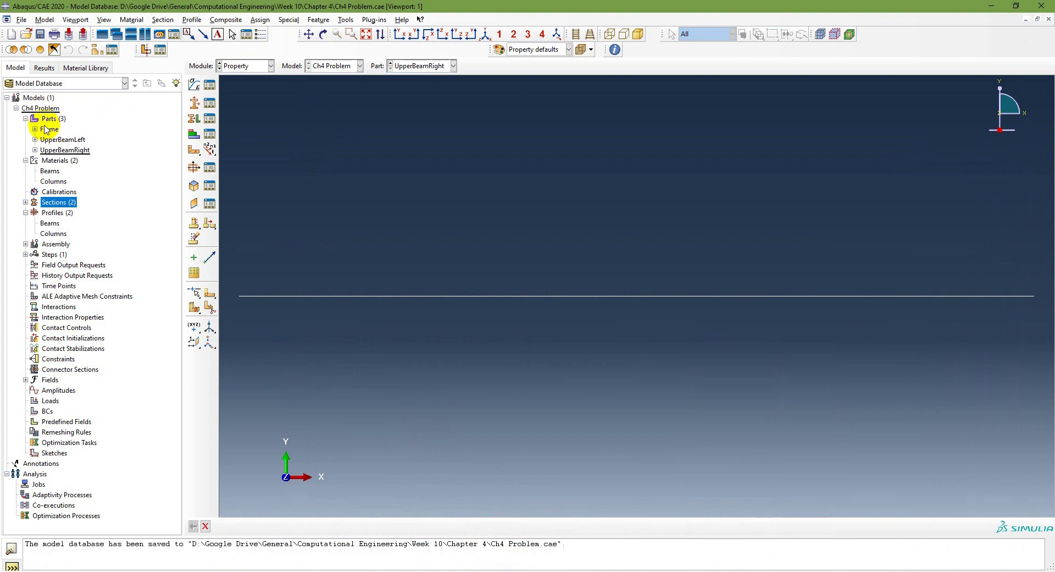
{"action": "left_click", "coordinate": [263, 65]}
{"action": "left_click", "coordinate": [265, 66]}
{"action": "left_click", "coordinate": [266, 66]}
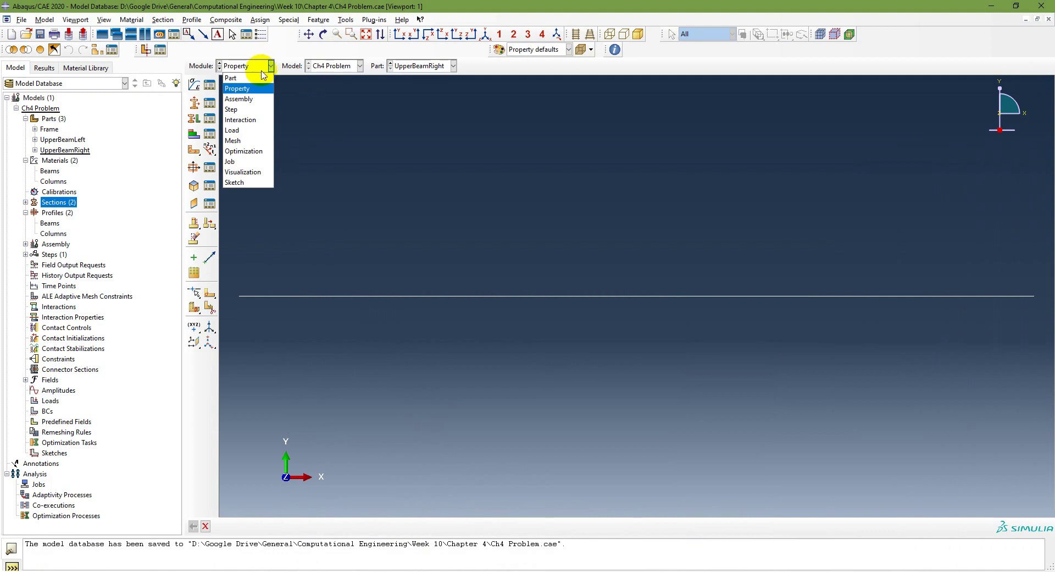
{"action": "left_click", "coordinate": [262, 84]}
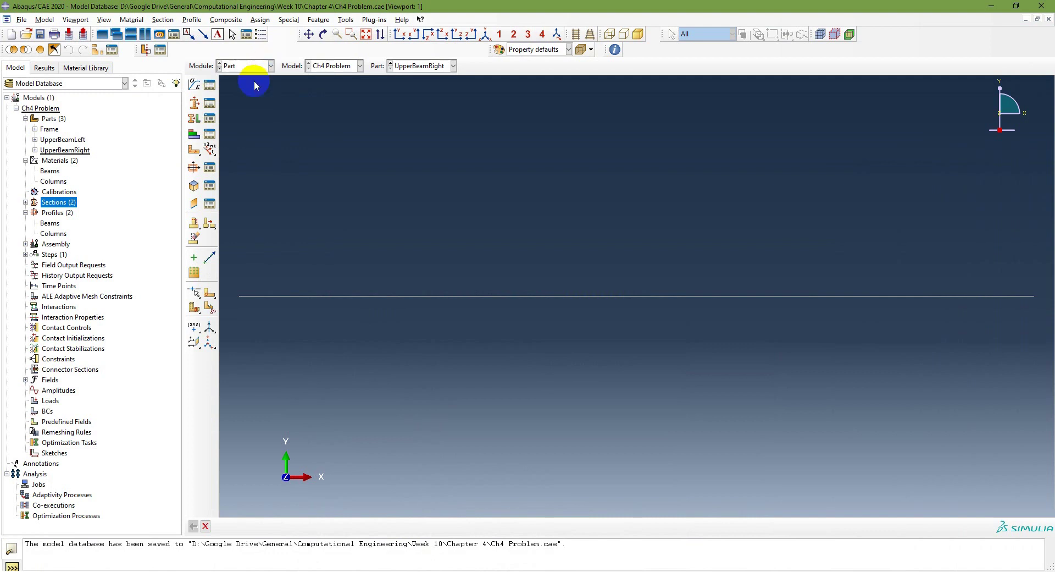
{"action": "double_click", "coordinate": [50, 129]}
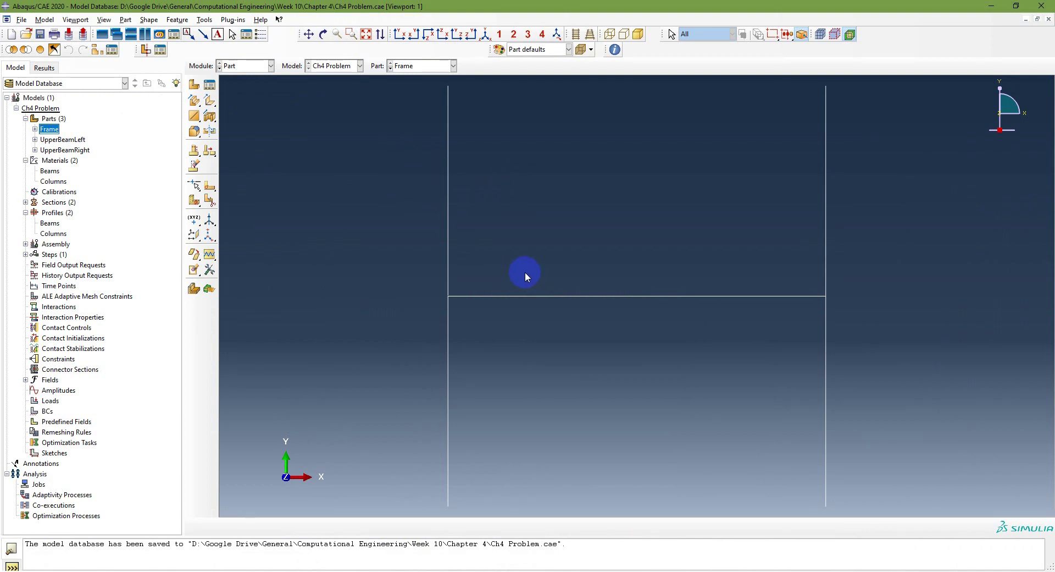
{"action": "left_click", "coordinate": [254, 66]}
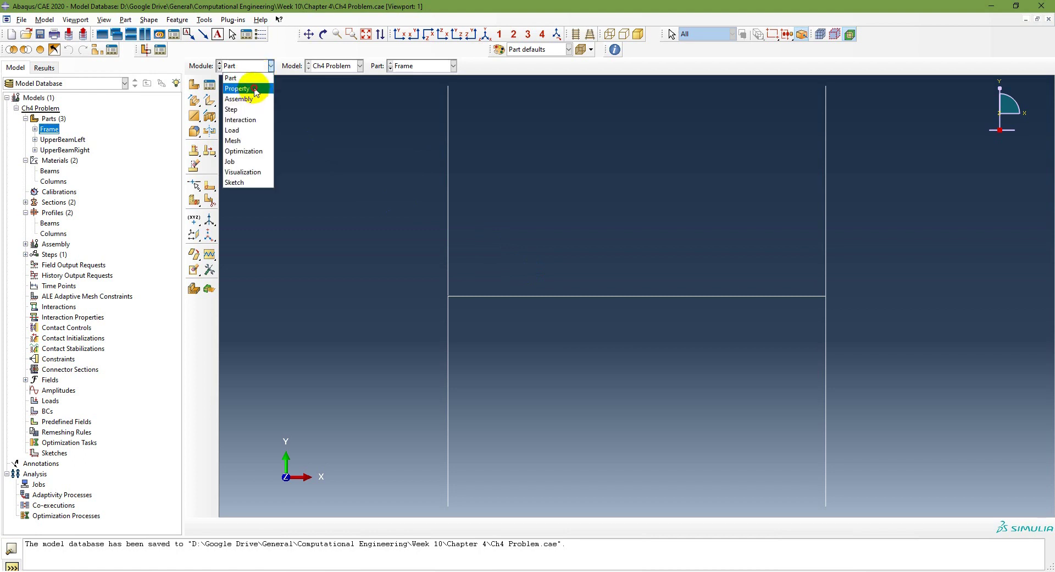
{"action": "left_click", "coordinate": [246, 88]}
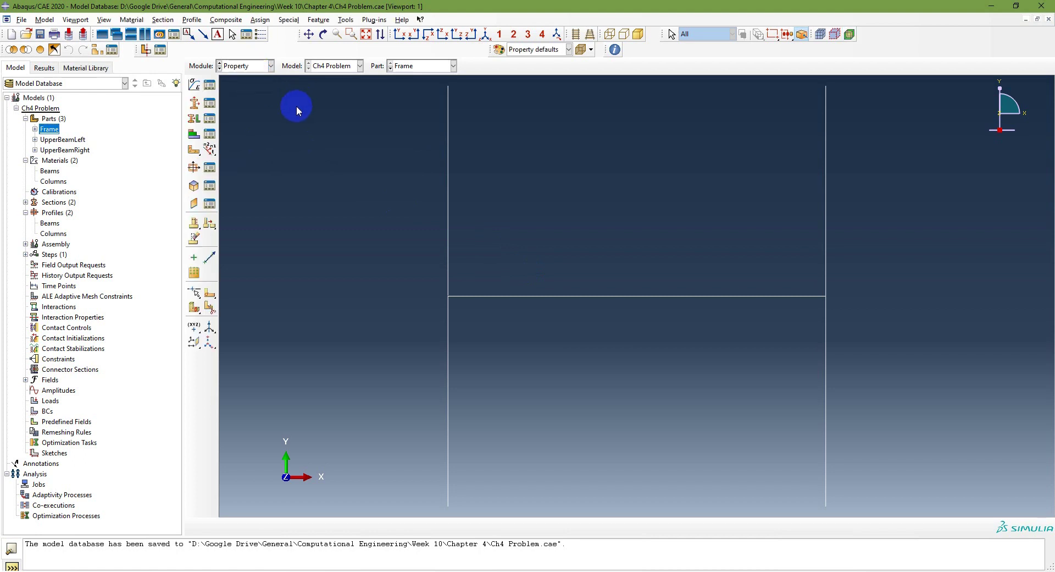
- Assign the Beams section to the horizontal member of the Frame part without creating a set
{"action": "left_click", "coordinate": [194, 120]}
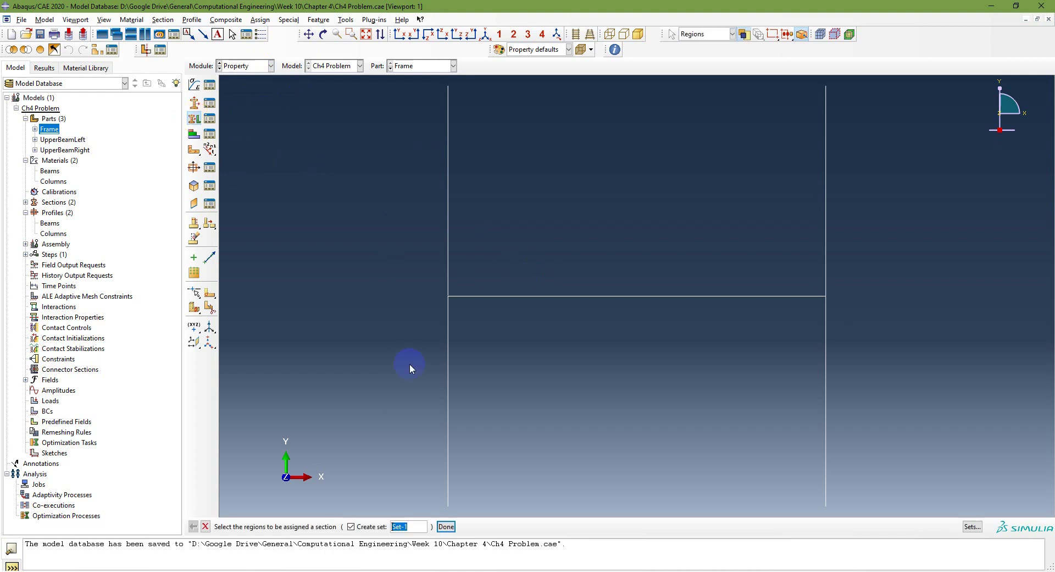
{"action": "left_click", "coordinate": [350, 527]}
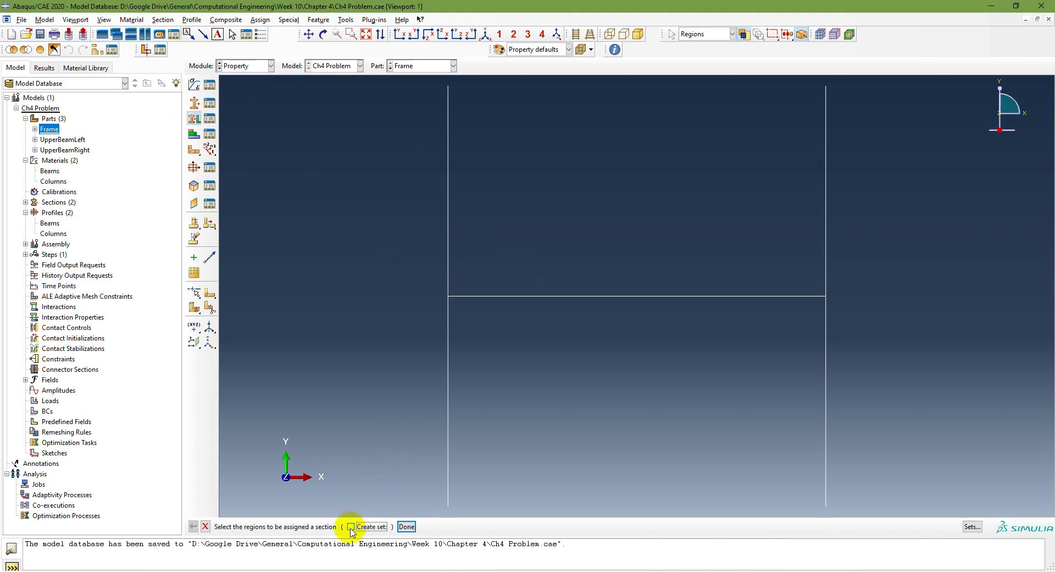
{"action": "left_click_drag", "start_coordinate": [493, 242], "coordinate": [736, 336]}
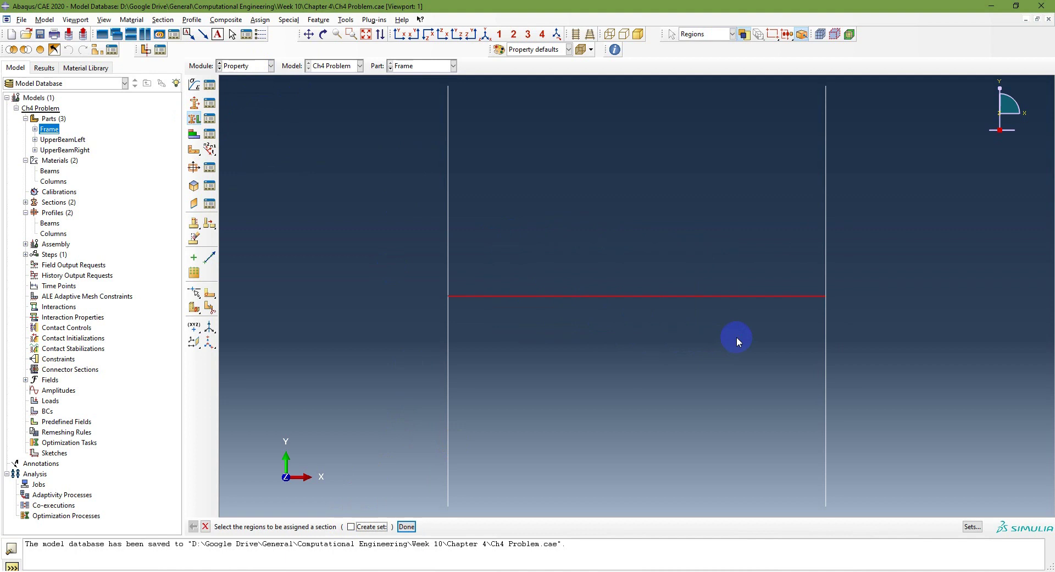
{"action": "left_click", "coordinate": [407, 527]}
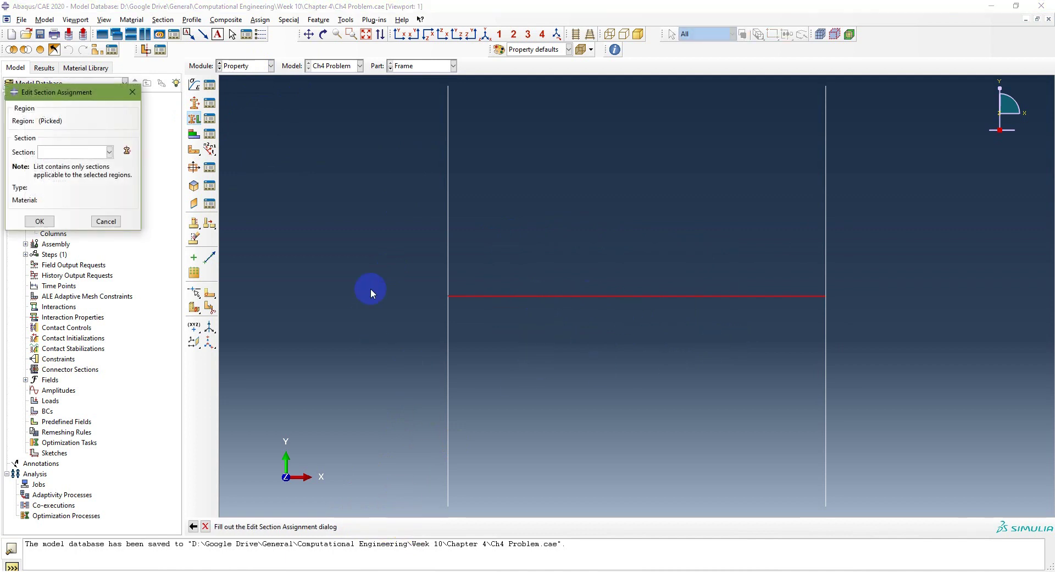
{"action": "left_click", "coordinate": [109, 152]}
{"action": "left_click", "coordinate": [77, 165]}
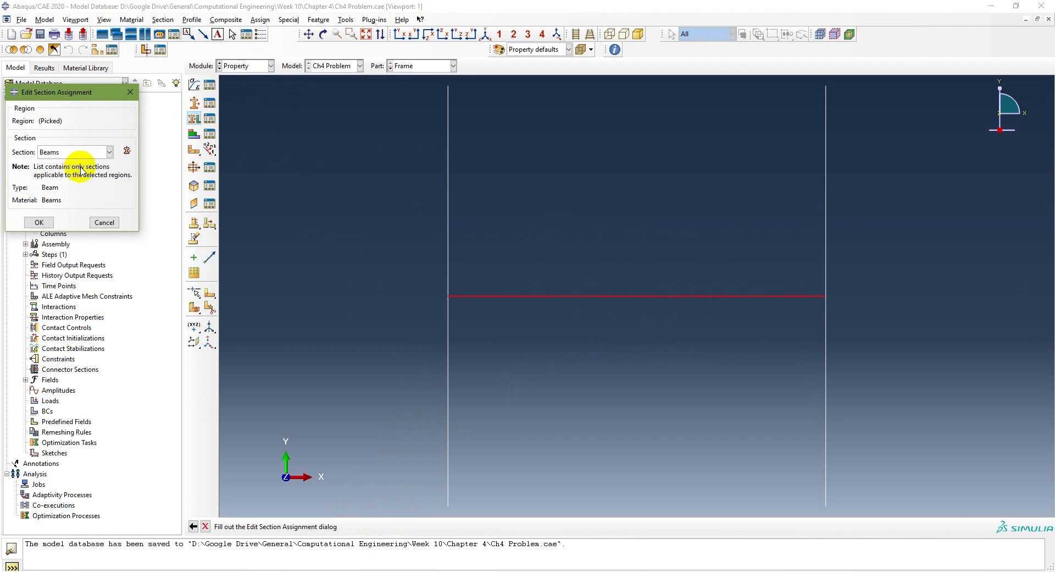
{"action": "left_click", "coordinate": [39, 222]}
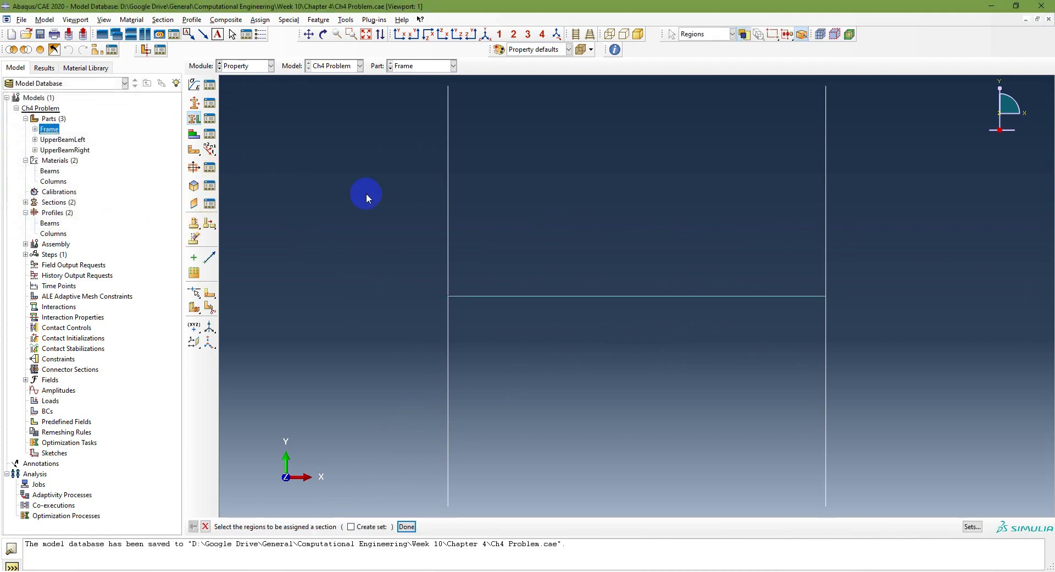
- Assign the Columns section to the upper and lower segments of both vertical members of the Frame part
{"action": "left_click", "coordinate": [407, 178]}
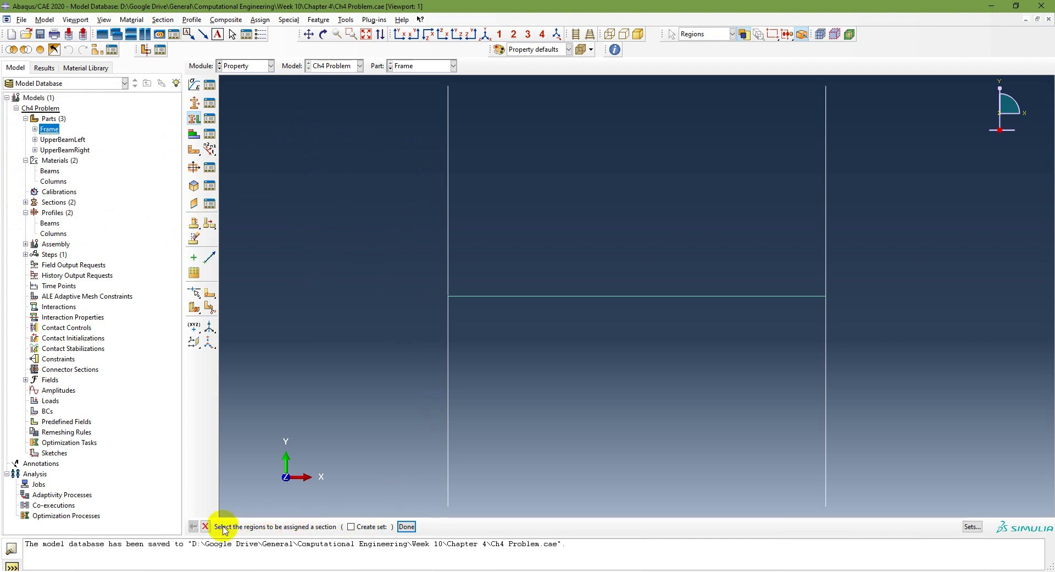
{"action": "left_click", "coordinate": [601, 344]}
{"action": "left_click_drag", "start_coordinate": [383, 138], "coordinate": [918, 239]}
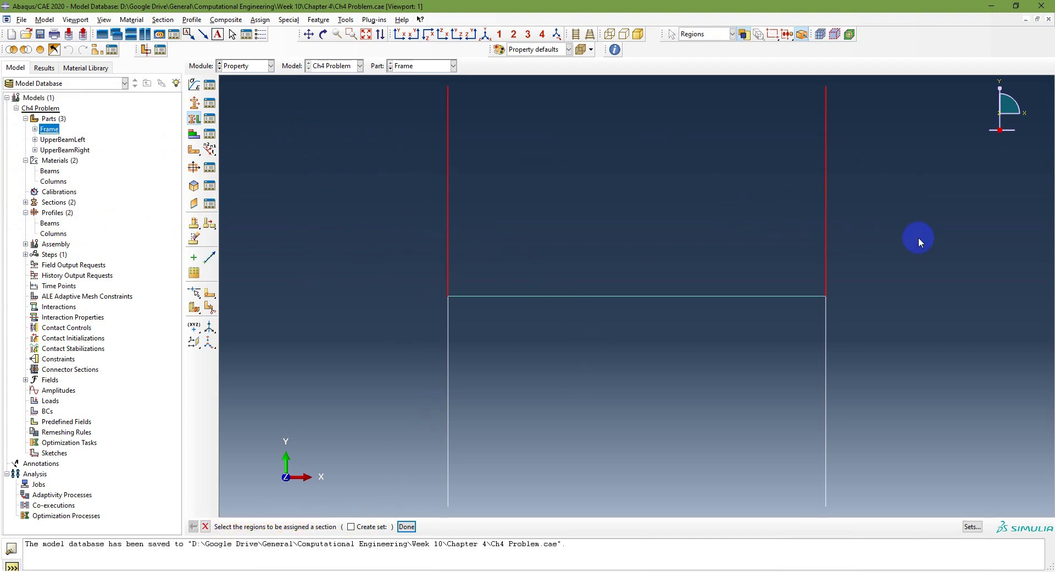
{"action": "left_click_drag", "start_coordinate": [419, 346], "coordinate": [968, 418], "text": "shift"}
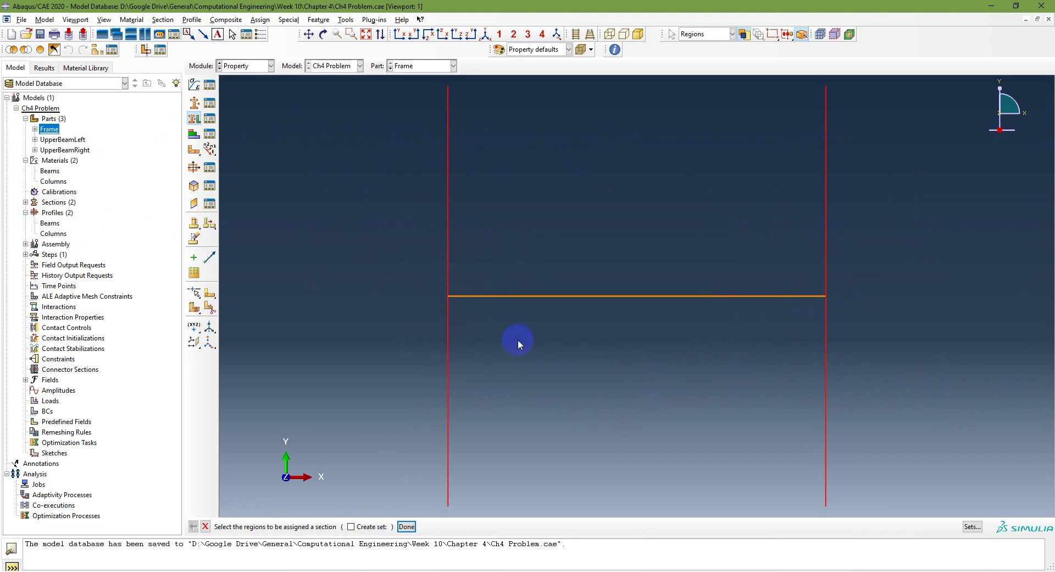
{"action": "left_click", "coordinate": [407, 526]}
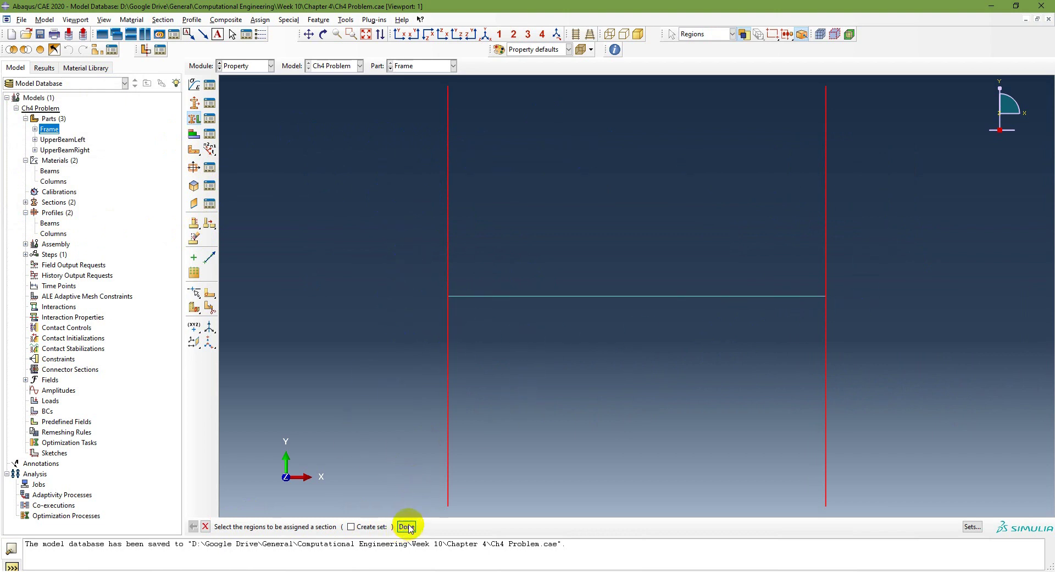
{"action": "left_click", "coordinate": [108, 153]}
{"action": "left_click", "coordinate": [67, 175]}
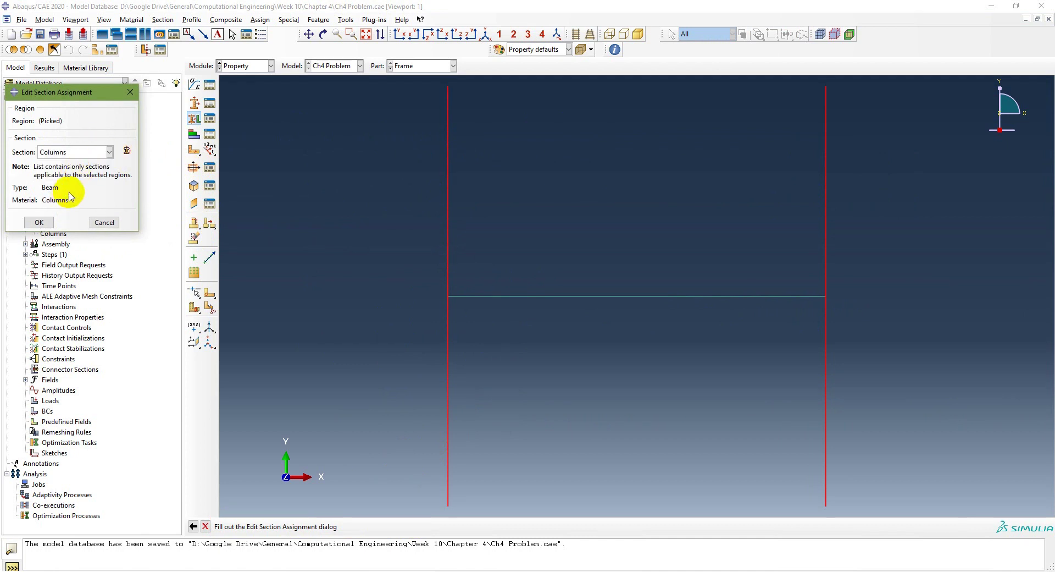
{"action": "left_click", "coordinate": [39, 222]}
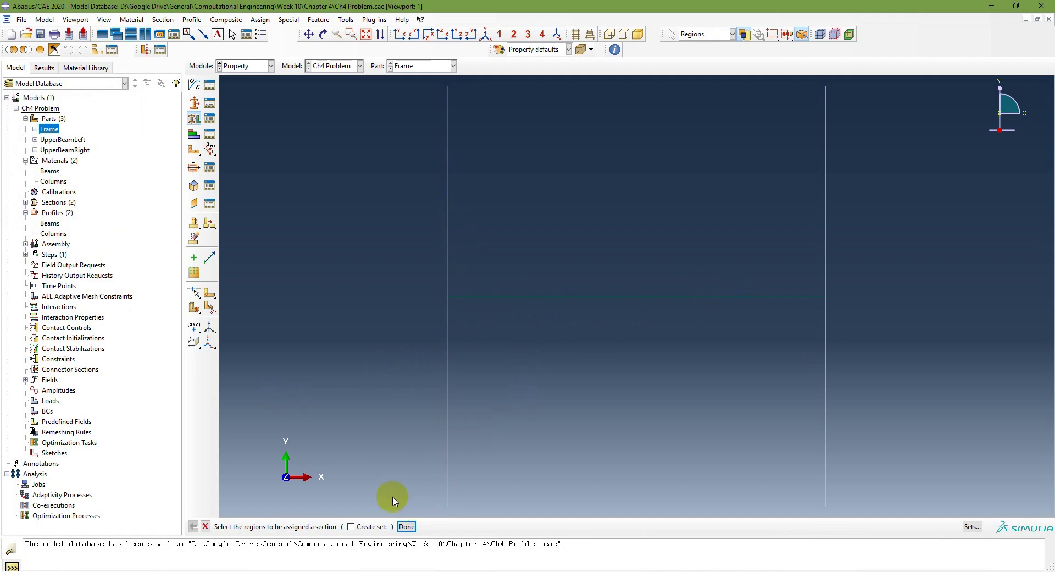
{"action": "left_click", "coordinate": [406, 526]}
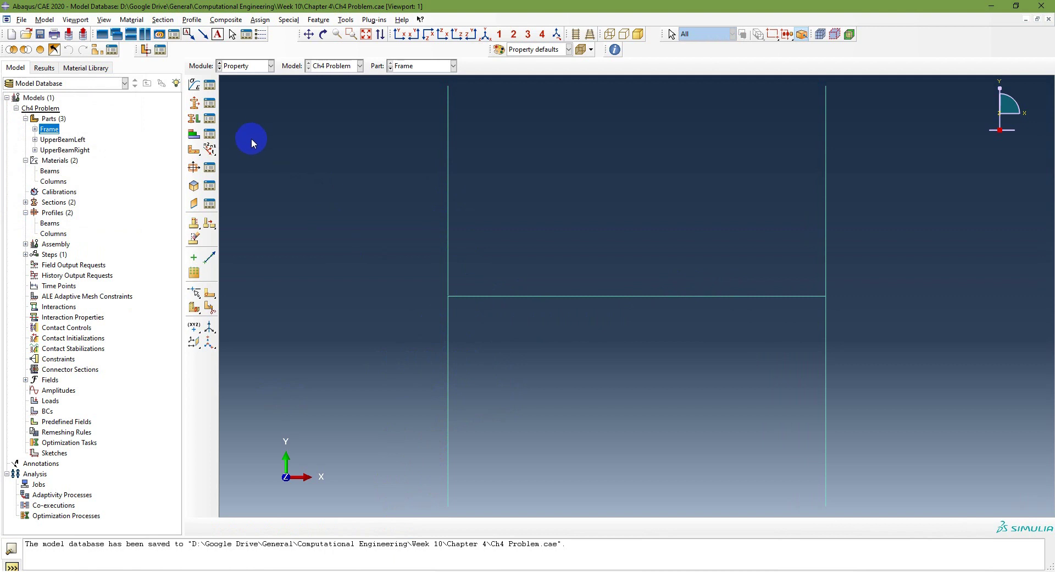
- Consult the Problem 4.1 modeling procedure slide in PowerPoint and return to the Frame part in Abaqus/CAE
{"action": "left_click", "coordinate": [365, 571]}
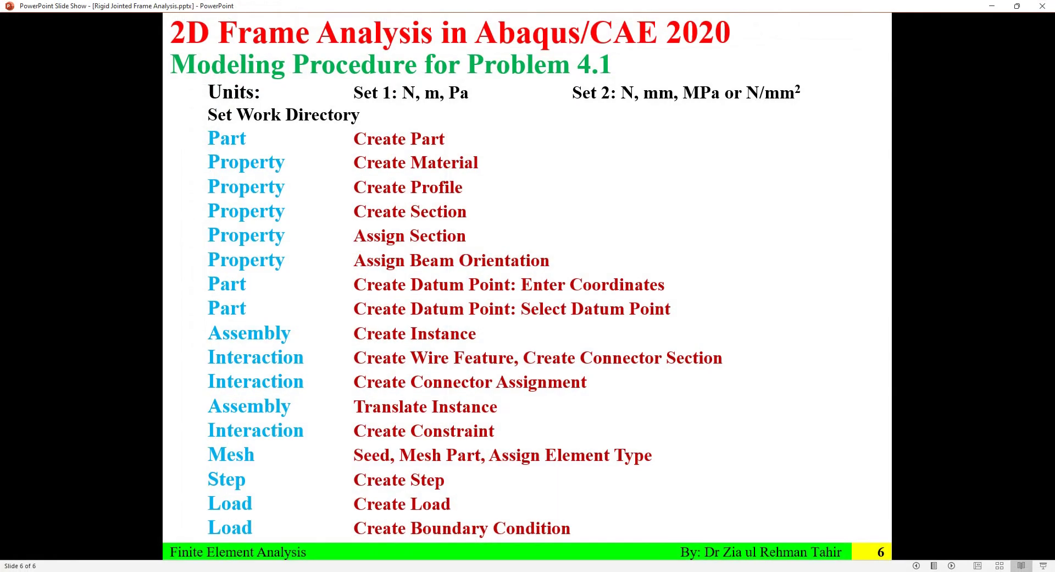
{"action": "key", "text": "alt+Tab"}
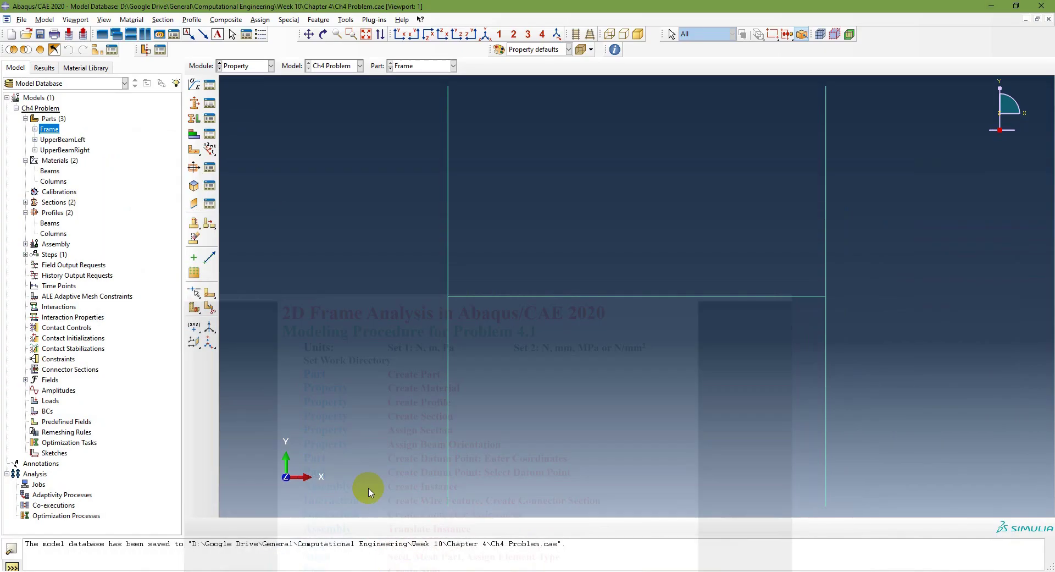
- Assign a beam section orientation to all members of the Frame part with an n1 direction of 0.0,0.0,-1.0
{"action": "left_click", "coordinate": [238, 73]}
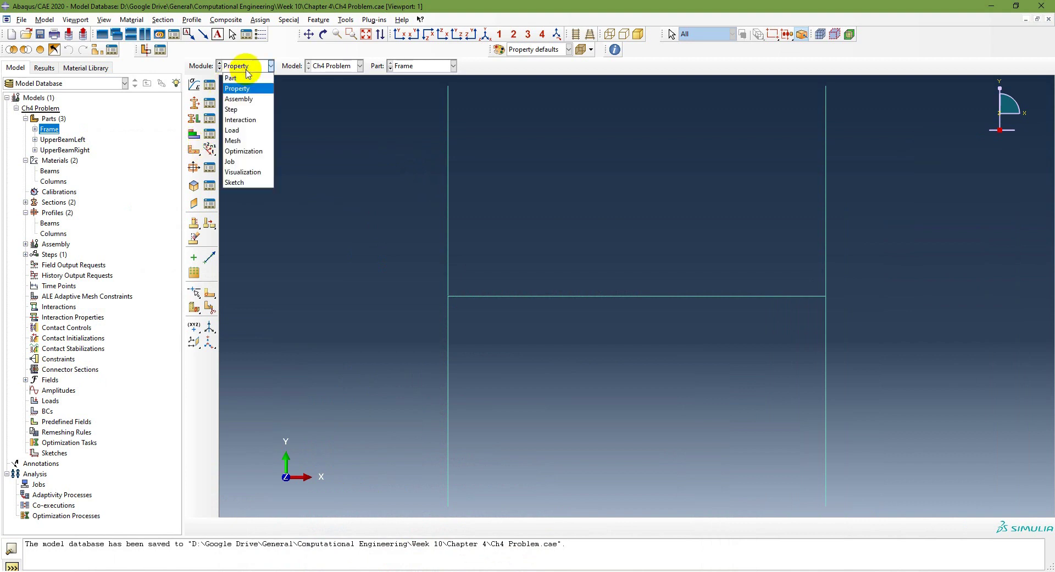
{"action": "left_click", "coordinate": [245, 88]}
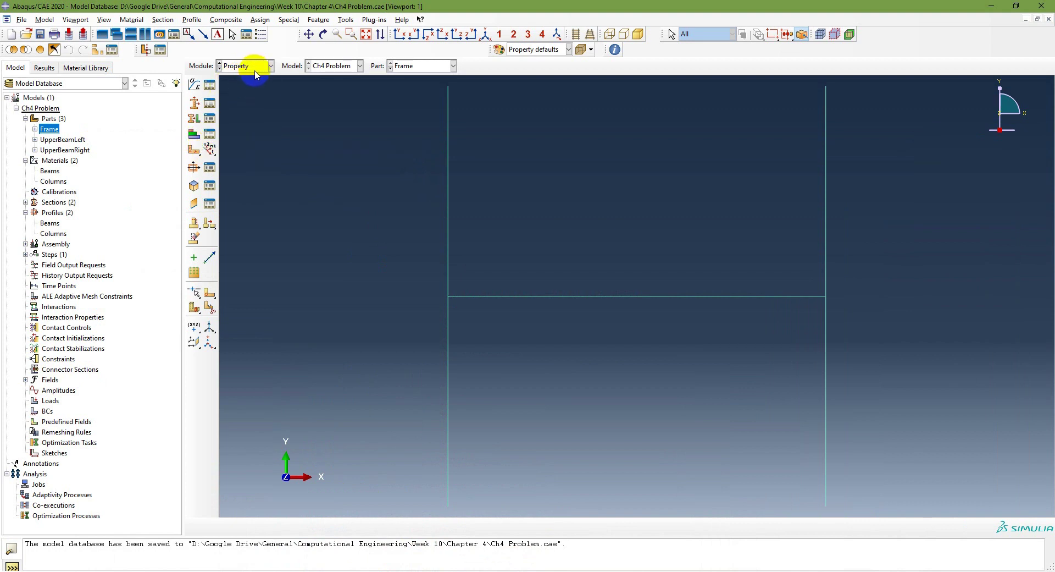
{"action": "left_click", "coordinate": [254, 71]}
{"action": "left_click", "coordinate": [251, 94]}
{"action": "left_click", "coordinate": [211, 150]}
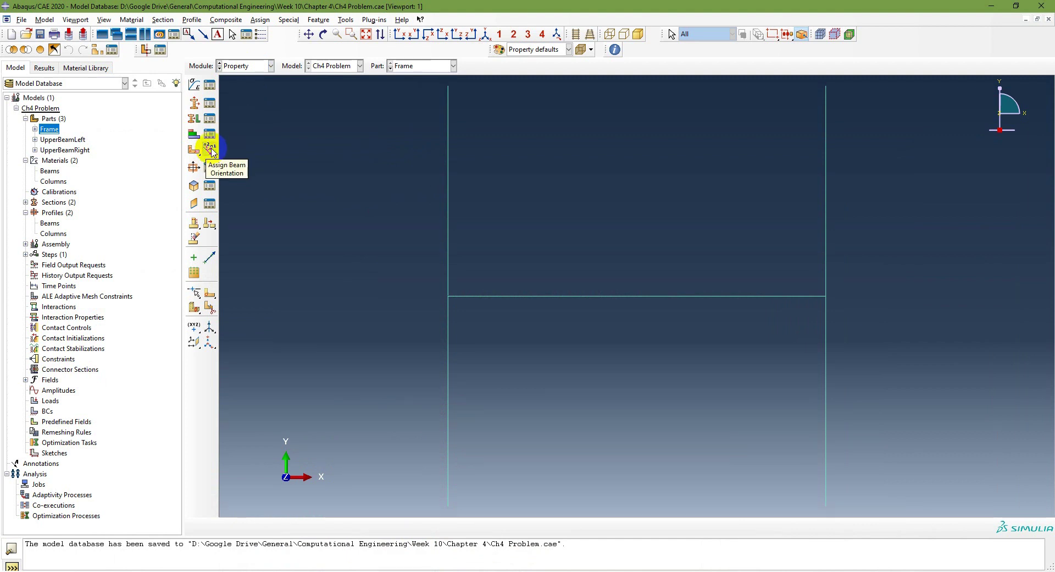
{"action": "left_click", "coordinate": [210, 150]}
{"action": "left_click_drag", "start_coordinate": [417, 83], "coordinate": [945, 530]}
{"action": "left_click", "coordinate": [458, 526]}
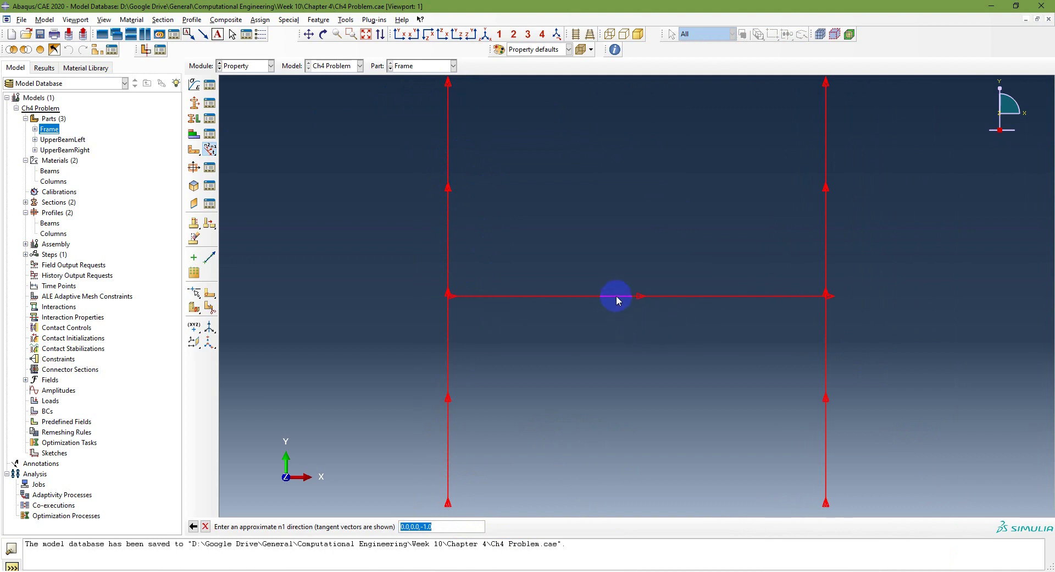
{"action": "key", "text": "Return"}
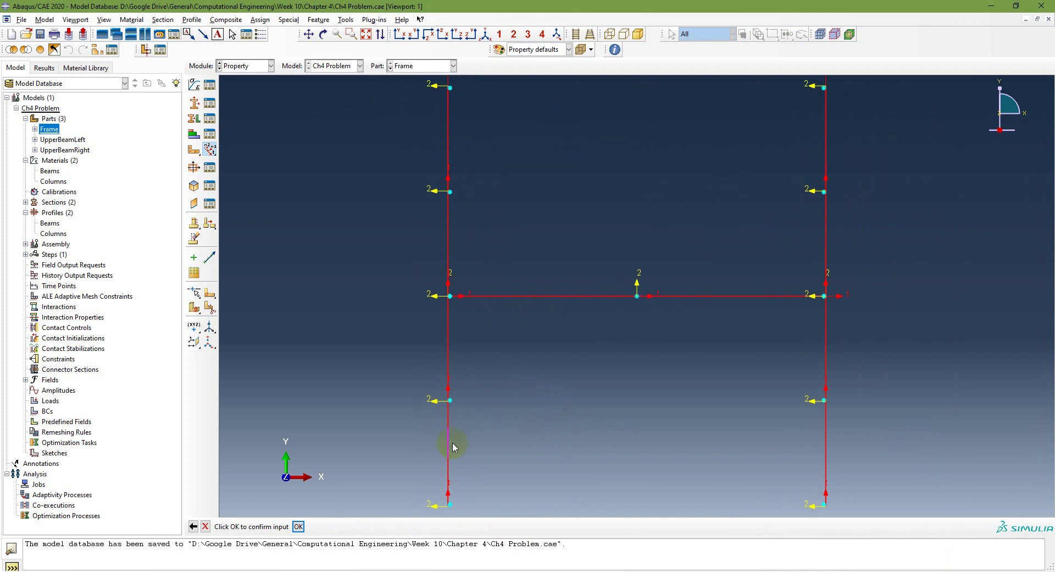
{"action": "left_click", "coordinate": [298, 526]}
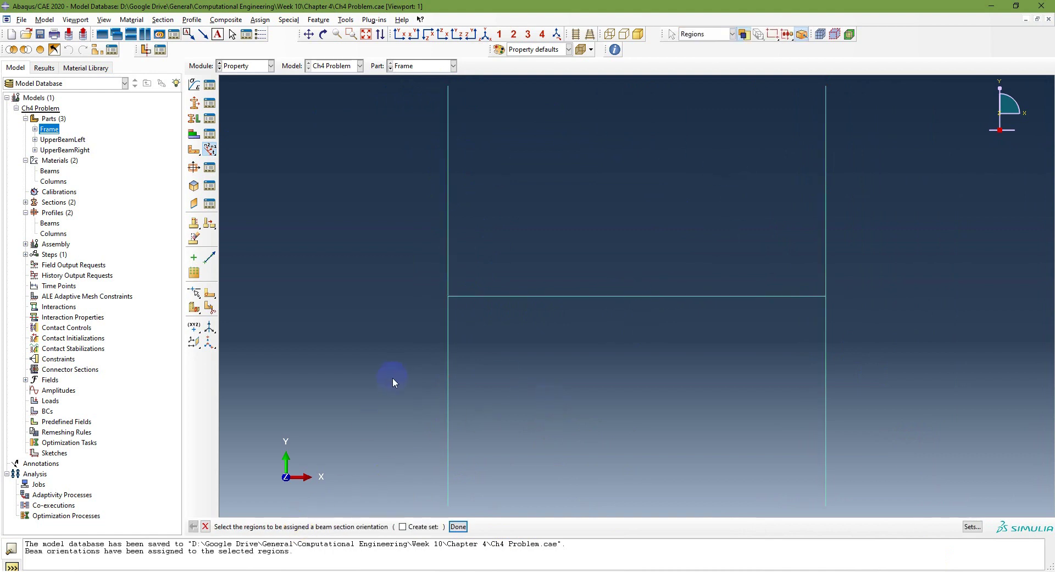
{"action": "left_click", "coordinate": [458, 526]}
- Display the UpperBeamLeft part and assign the Beams section to its entire wire without creating a set
{"action": "left_click", "coordinate": [59, 139]}
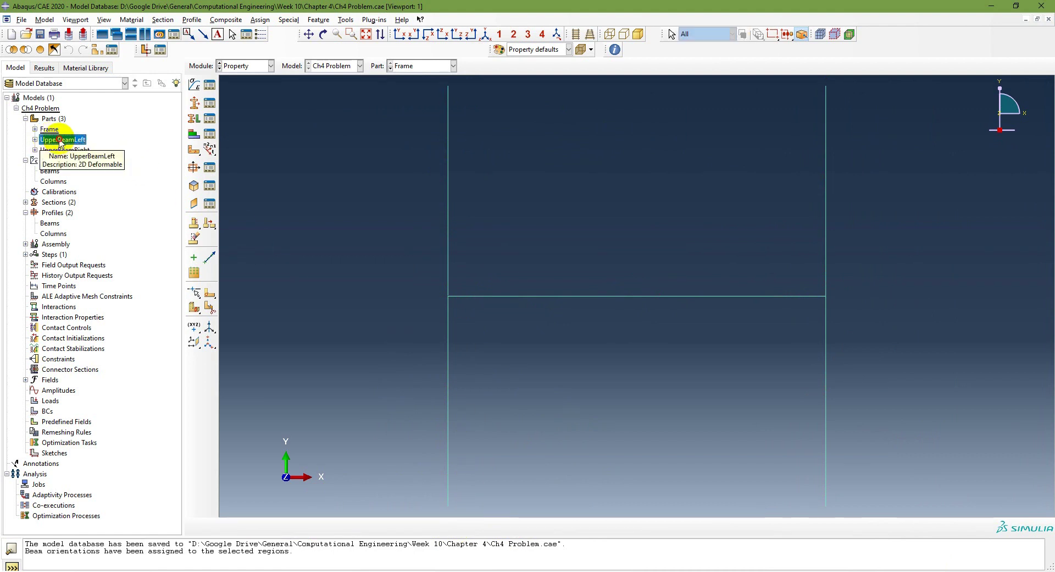
{"action": "double_click", "coordinate": [59, 141]}
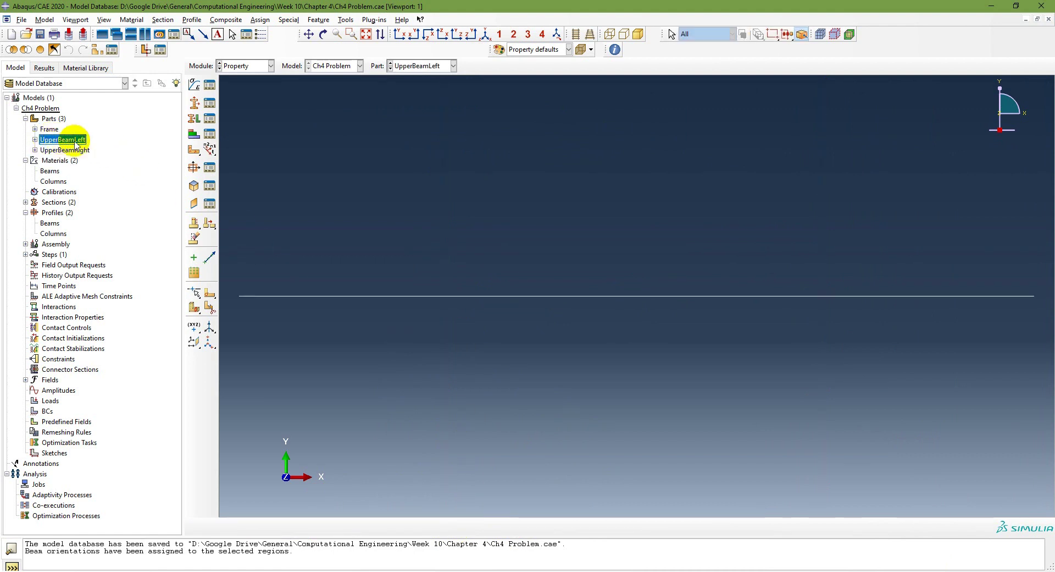
{"action": "left_click", "coordinate": [193, 121]}
{"action": "left_click_drag", "start_coordinate": [225, 246], "coordinate": [963, 367]}
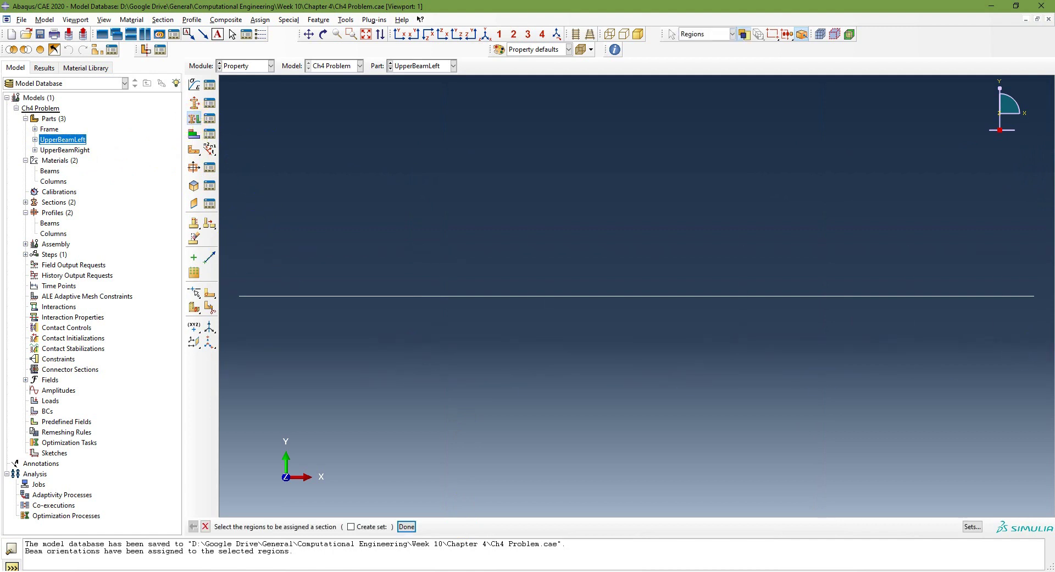
{"action": "left_click", "coordinate": [407, 526]}
{"action": "left_click", "coordinate": [61, 165]}
{"action": "left_click", "coordinate": [32, 222]}
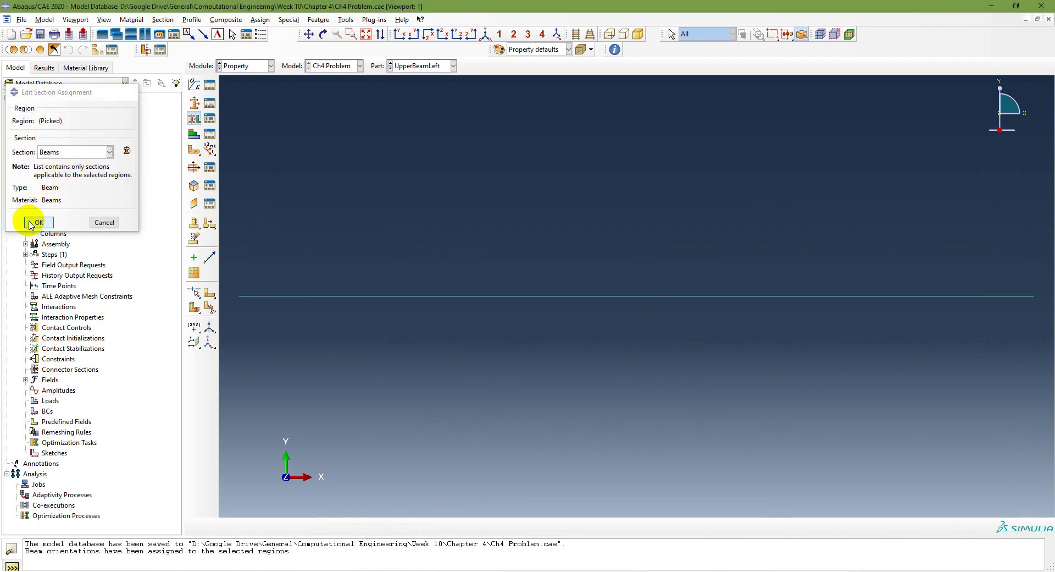
- Assign a beam section orientation to the UpperBeamLeft wire with an n1 direction of 0.0,0.0,-1.0
{"action": "left_click", "coordinate": [209, 149]}
{"action": "left_click_drag", "start_coordinate": [242, 233], "coordinate": [967, 398]}
{"action": "left_click", "coordinate": [458, 526]}
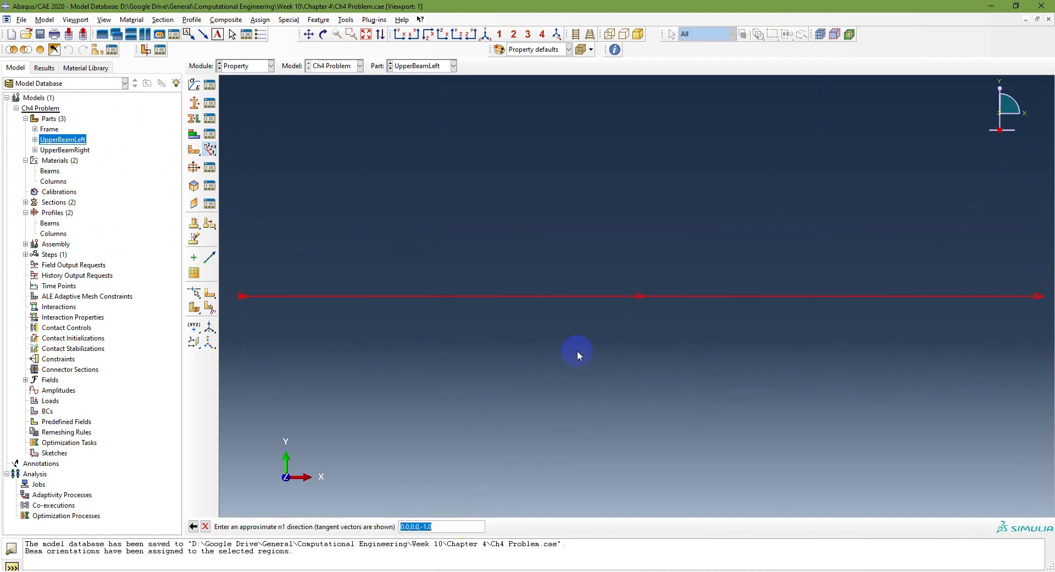
{"action": "key", "text": "Return"}
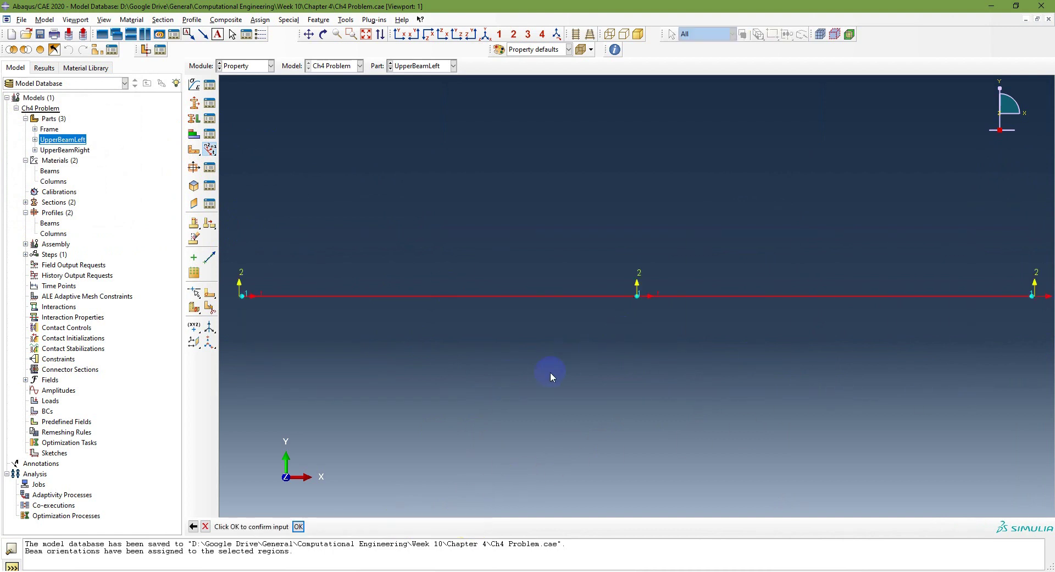
{"action": "left_click", "coordinate": [299, 526]}
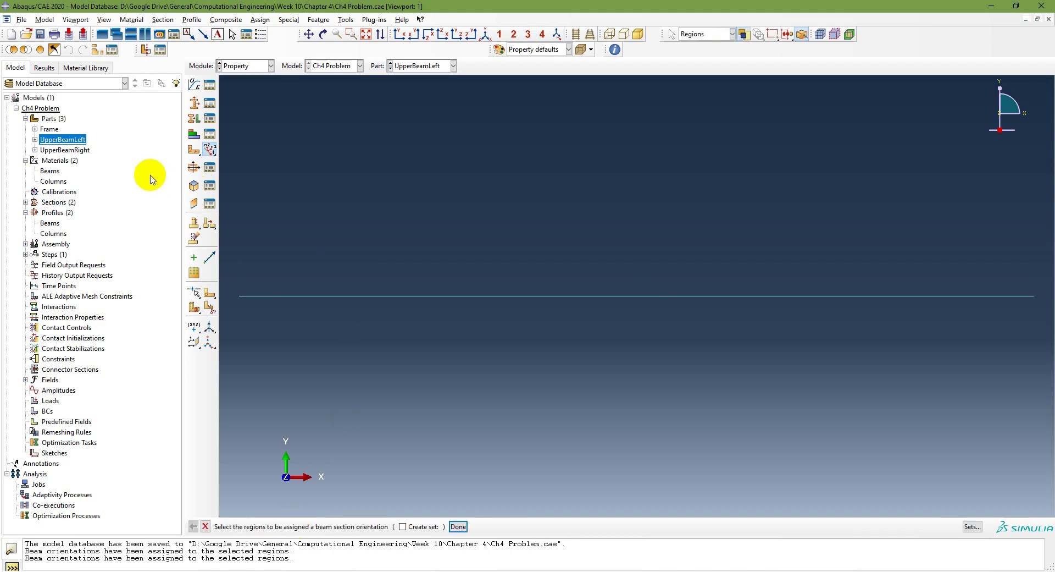
{"action": "left_click", "coordinate": [457, 526]}
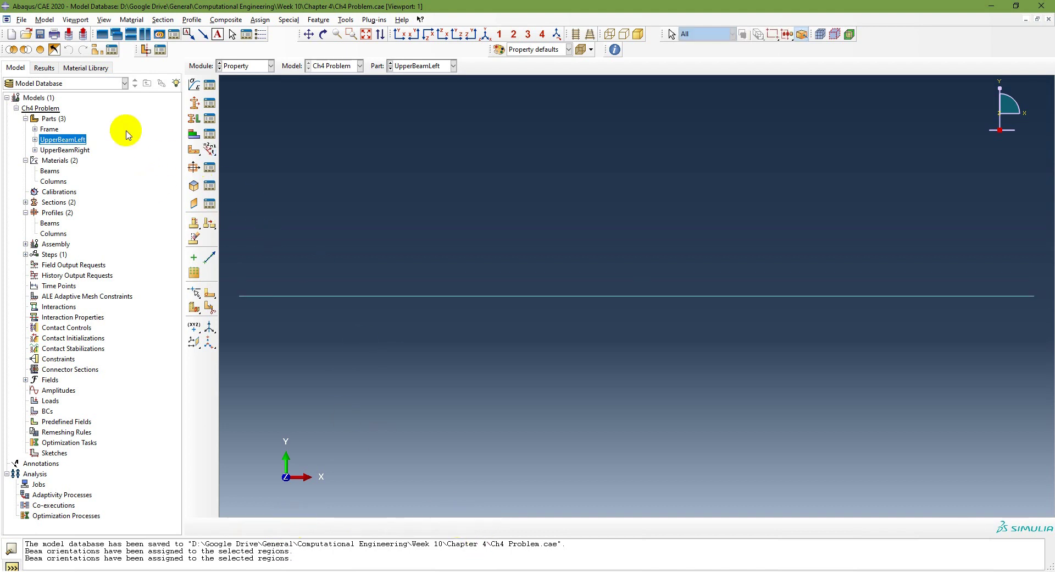
- Display the UpperBeamRight part and assign the Beams section to its entire wire without creating a set
{"action": "left_click", "coordinate": [65, 150]}
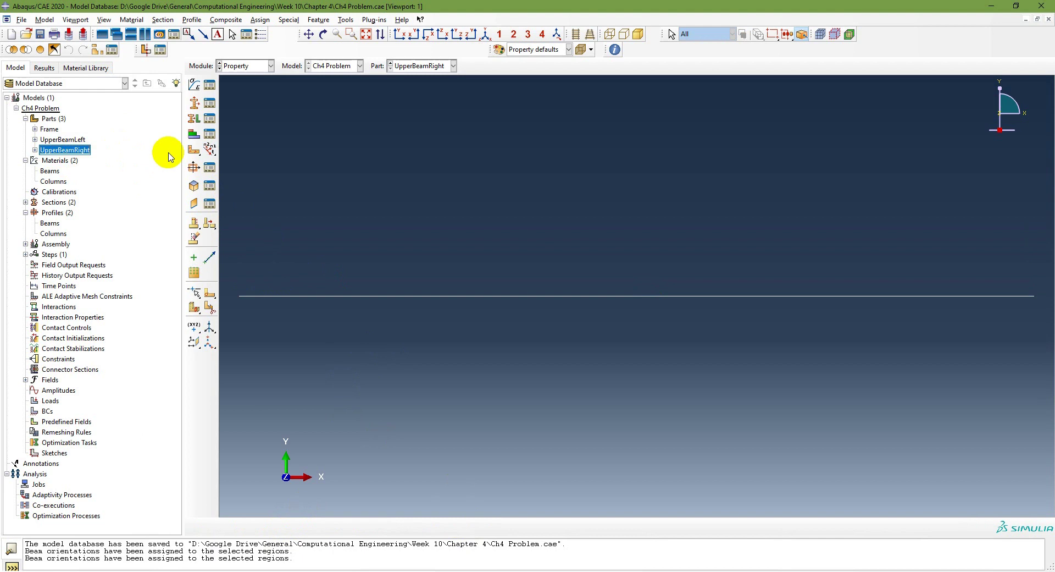
{"action": "left_click", "coordinate": [193, 119]}
{"action": "left_click_drag", "start_coordinate": [263, 262], "coordinate": [1051, 358]}
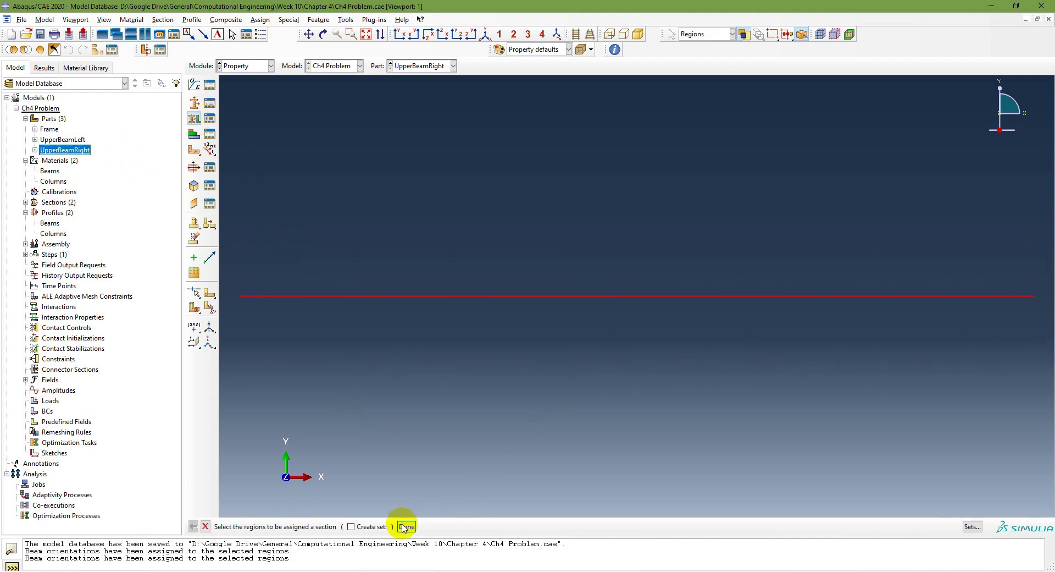
{"action": "left_click", "coordinate": [406, 527]}
{"action": "left_click", "coordinate": [110, 152]}
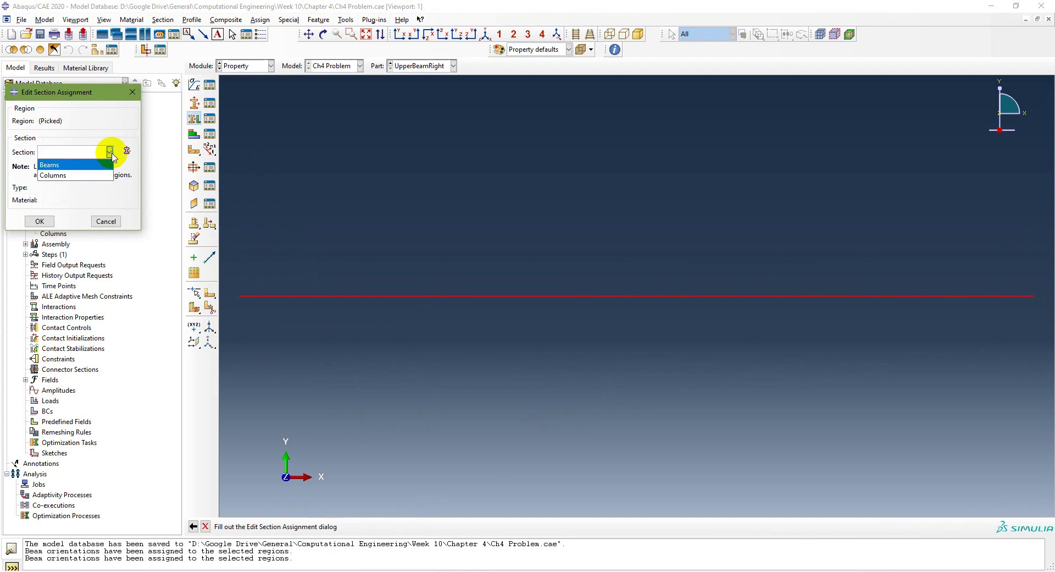
{"action": "left_click", "coordinate": [55, 165]}
{"action": "left_click", "coordinate": [40, 221]}
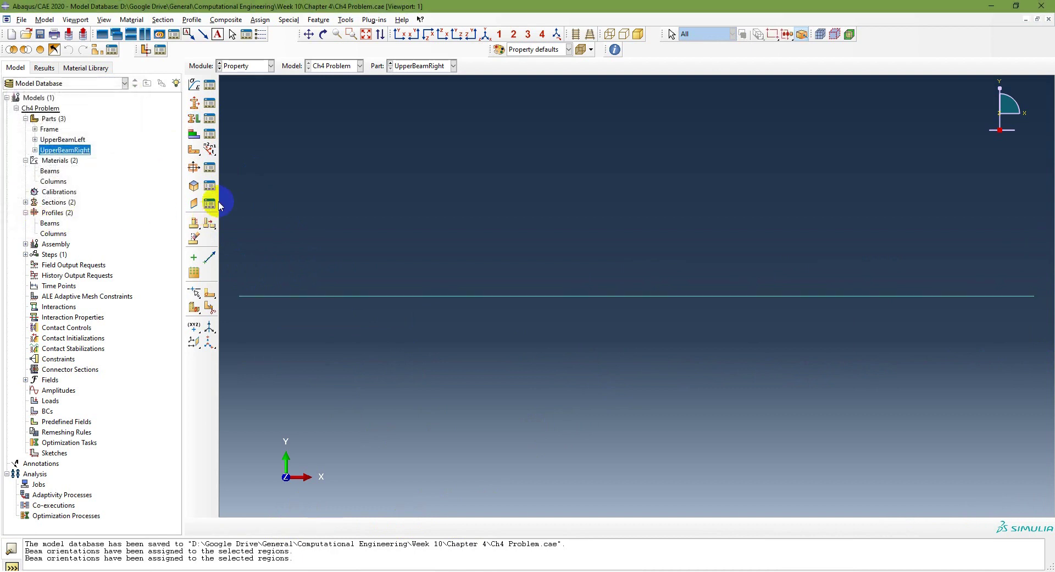
- Assign a beam section orientation to the UpperBeamRight wire with an n1 direction of 0.0,0.0,-1.0
{"action": "left_click", "coordinate": [214, 156]}
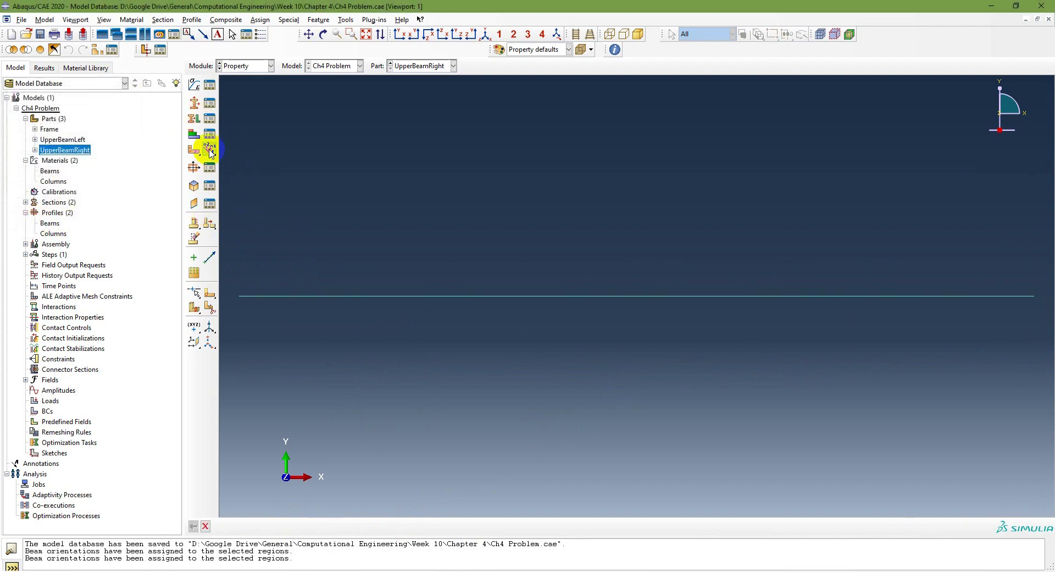
{"action": "left_click_drag", "start_coordinate": [253, 249], "coordinate": [967, 365]}
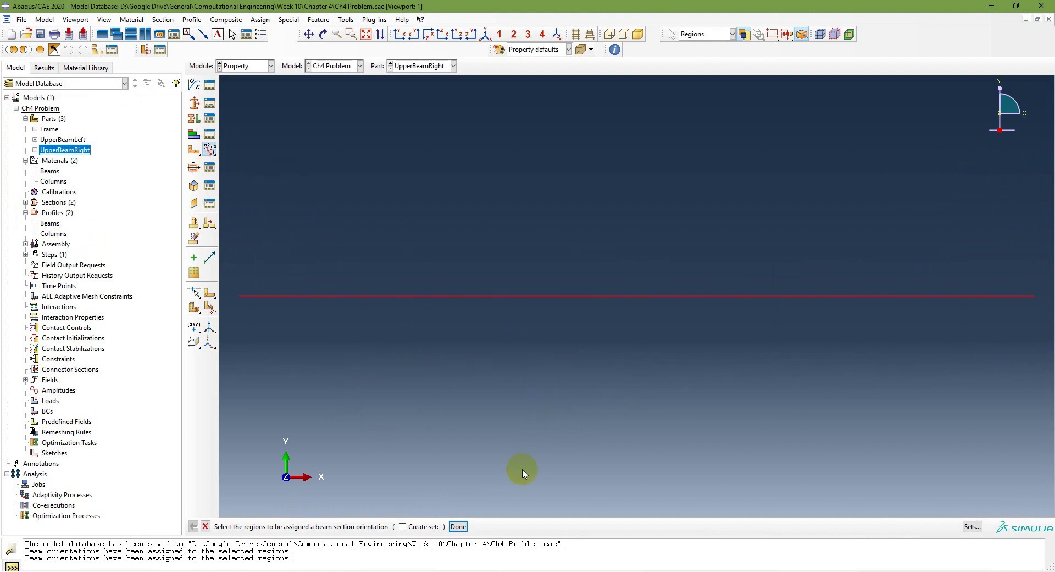
{"action": "left_click", "coordinate": [457, 526]}
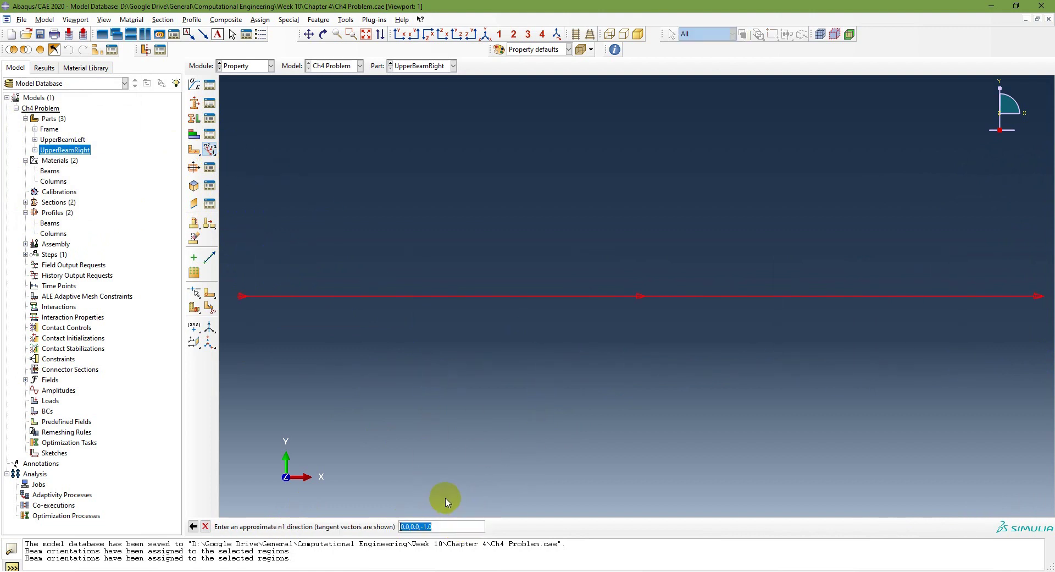
{"action": "key", "text": "Return"}
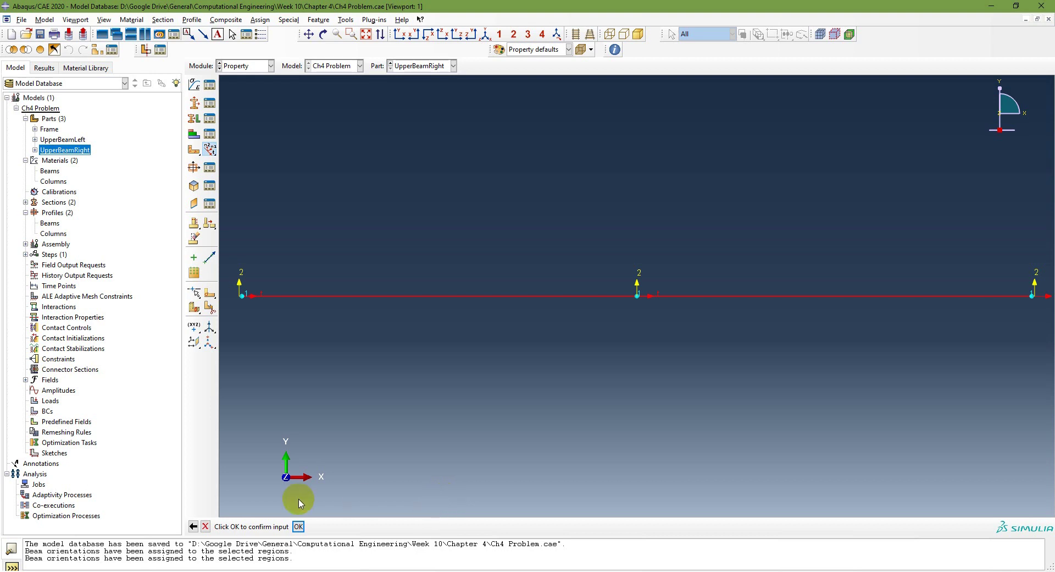
{"action": "left_click", "coordinate": [298, 526]}
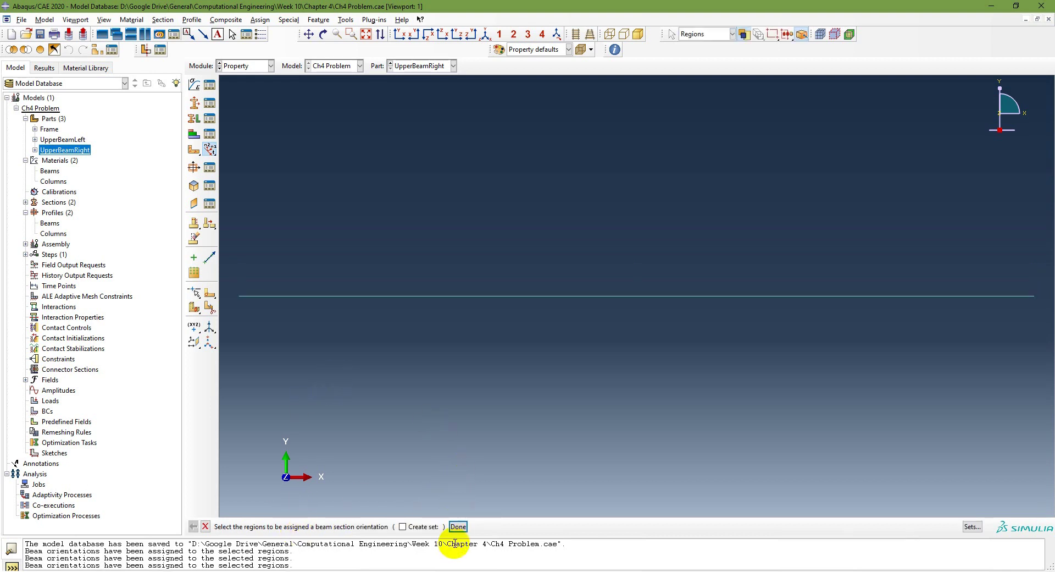
{"action": "left_click", "coordinate": [458, 526]}
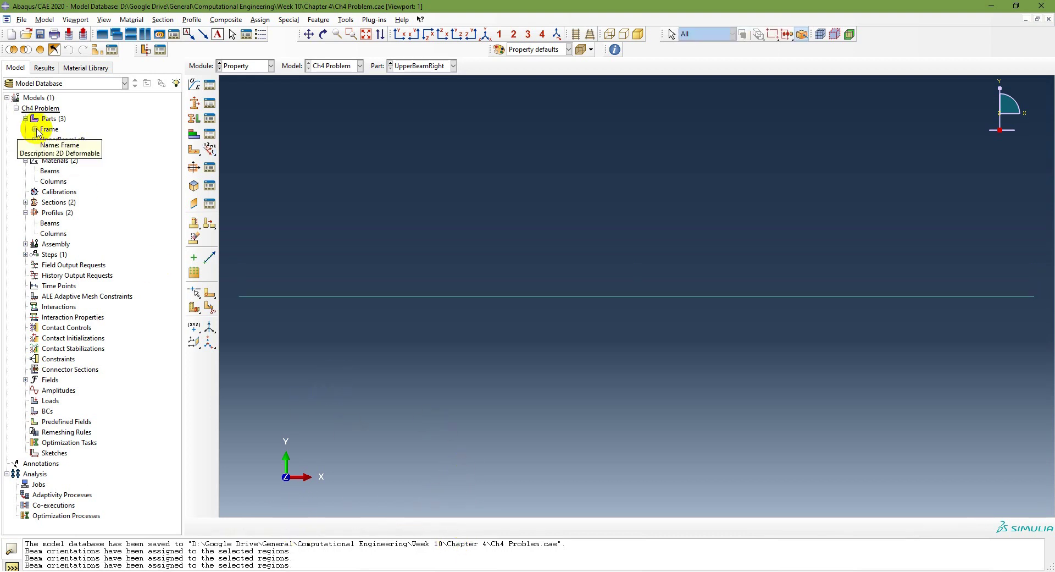
- Check which members of the Frame part carry the Beams and Columns section assignments
{"action": "left_click", "coordinate": [35, 130]}
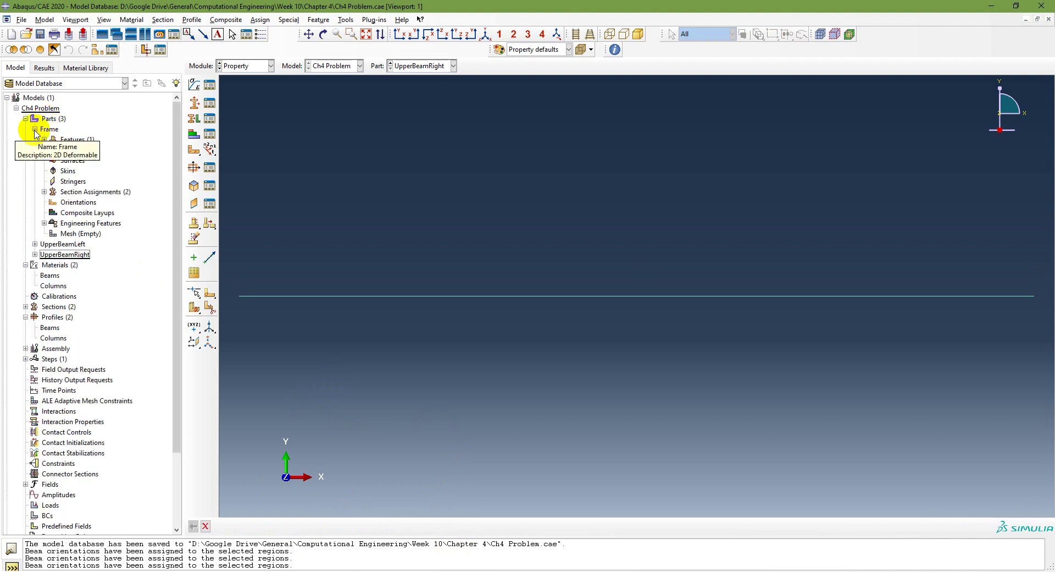
{"action": "left_click", "coordinate": [44, 191]}
{"action": "left_click", "coordinate": [94, 203]}
{"action": "double_click", "coordinate": [95, 203]}
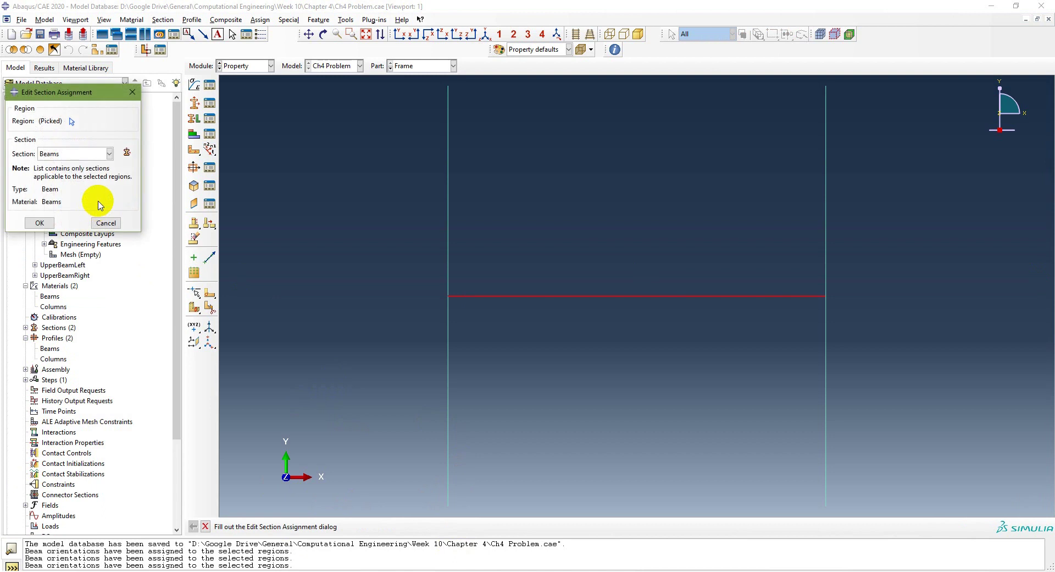
{"action": "left_click", "coordinate": [105, 220]}
{"action": "left_click", "coordinate": [99, 212]}
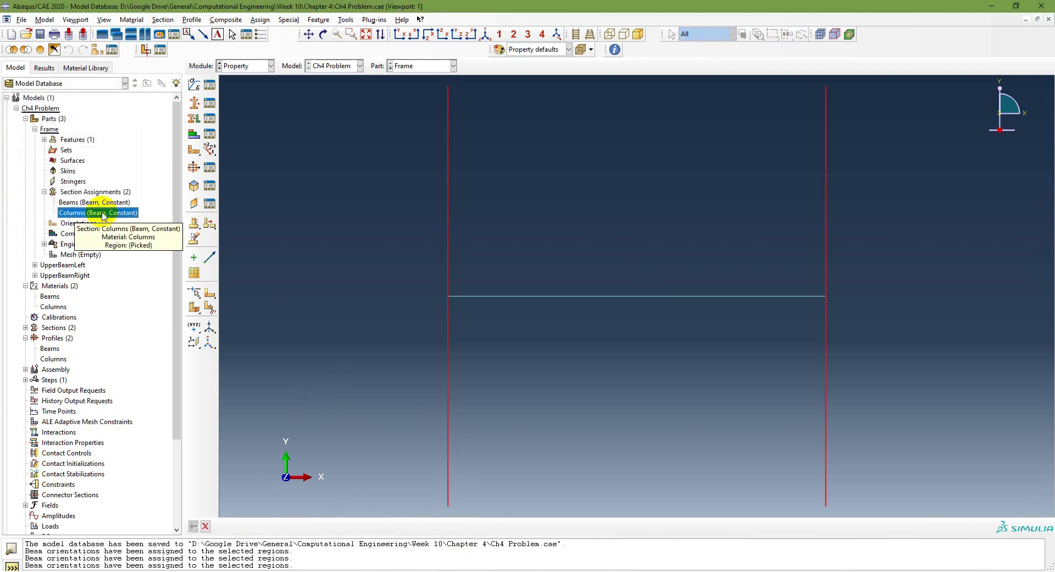
- Check the section assignment of the UpperBeamLeft part and the region it covers
{"action": "left_click", "coordinate": [35, 265]}
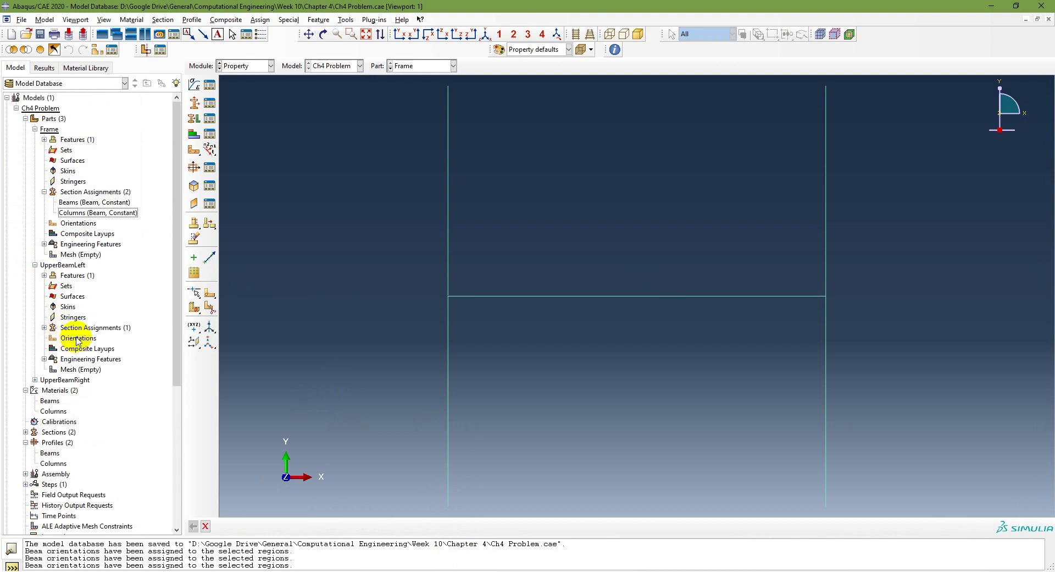
{"action": "left_click", "coordinate": [45, 327]}
{"action": "left_click", "coordinate": [77, 337]}
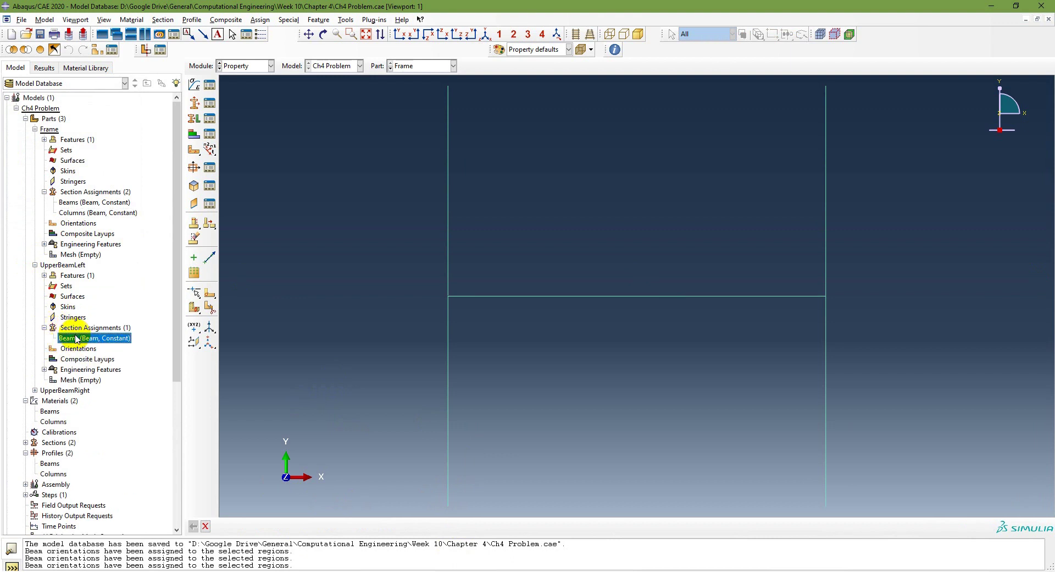
{"action": "double_click", "coordinate": [76, 337]}
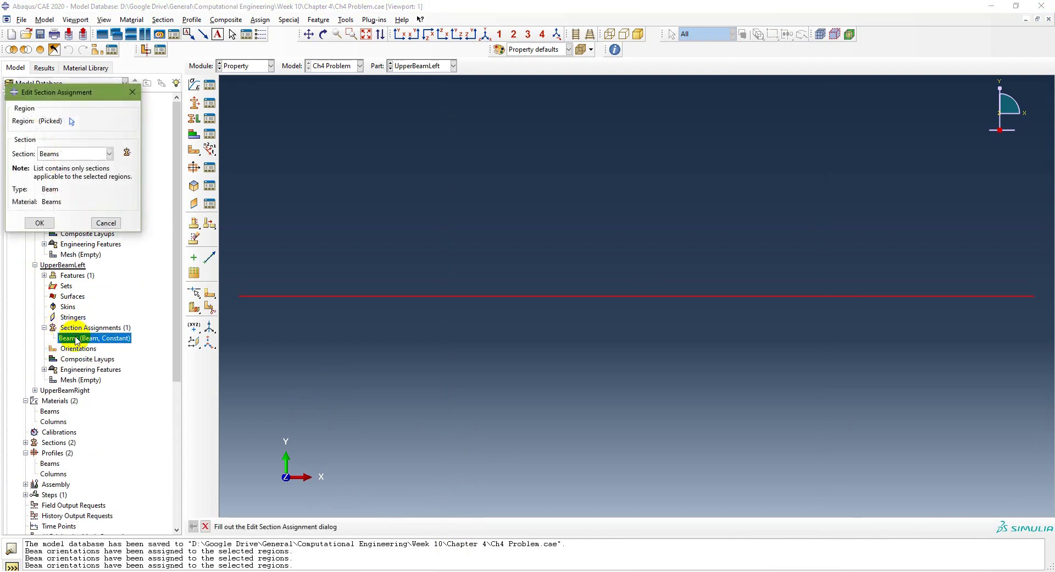
{"action": "left_click", "coordinate": [106, 223]}
{"action": "double_click", "coordinate": [104, 337]}
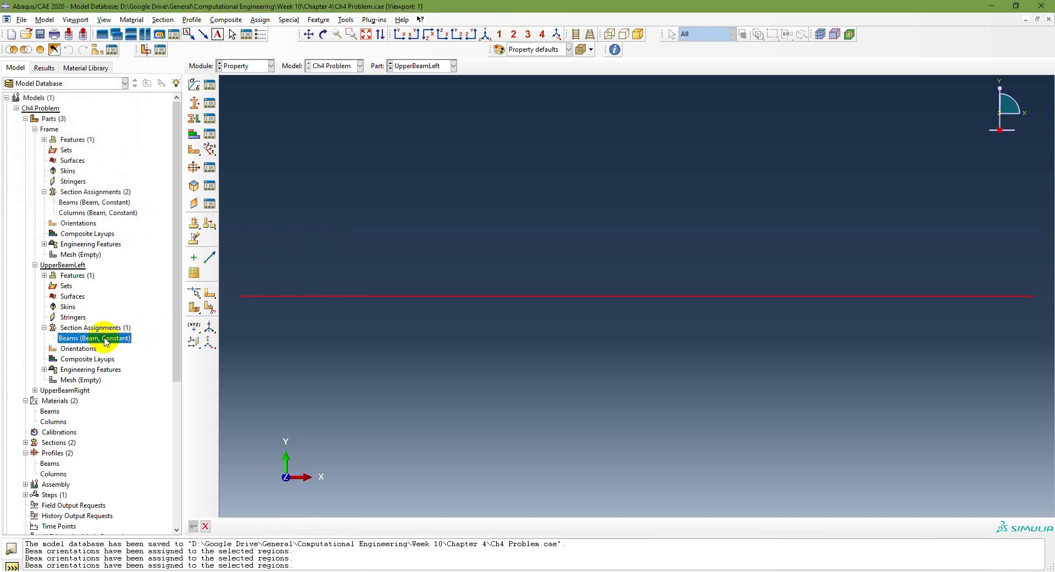
- Check the section assignment of the UpperBeamRight part and collapse the details of all three parts in the model tree
{"action": "left_click", "coordinate": [50, 391]}
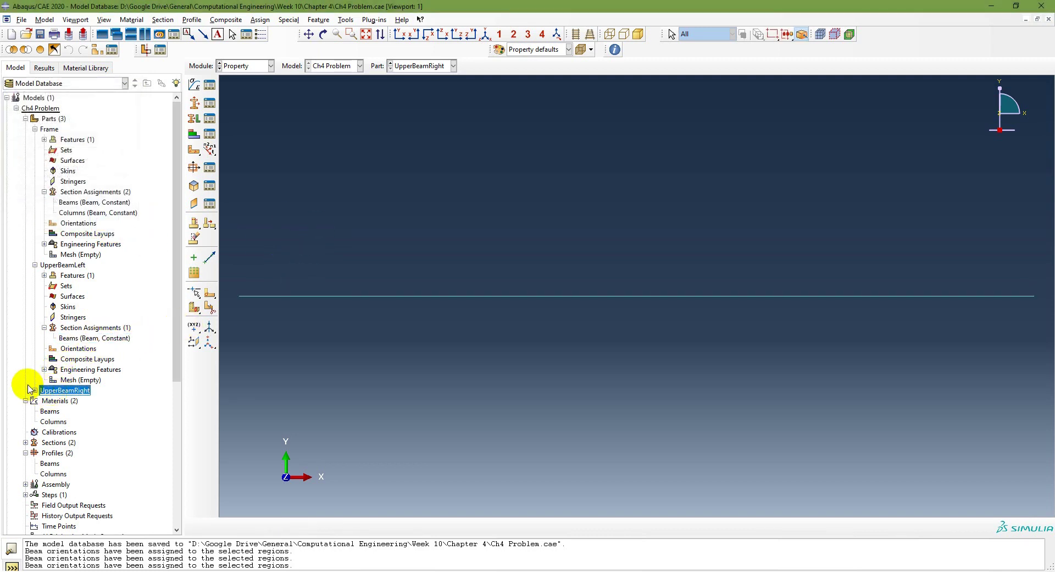
{"action": "left_click", "coordinate": [35, 391]}
{"action": "left_click", "coordinate": [45, 453]}
{"action": "double_click", "coordinate": [73, 465]}
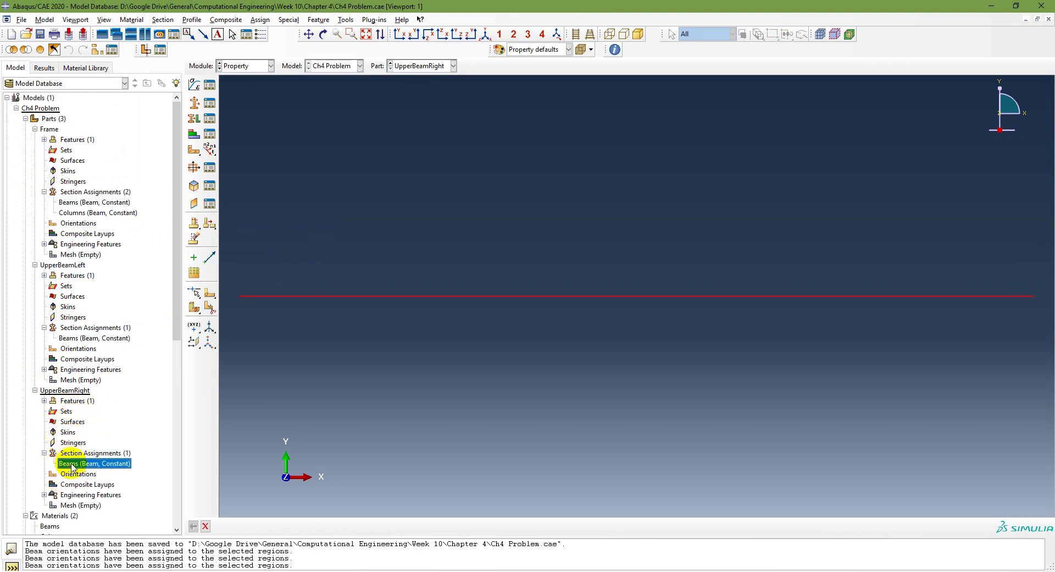
{"action": "left_click", "coordinate": [35, 128]}
{"action": "left_click", "coordinate": [35, 139]}
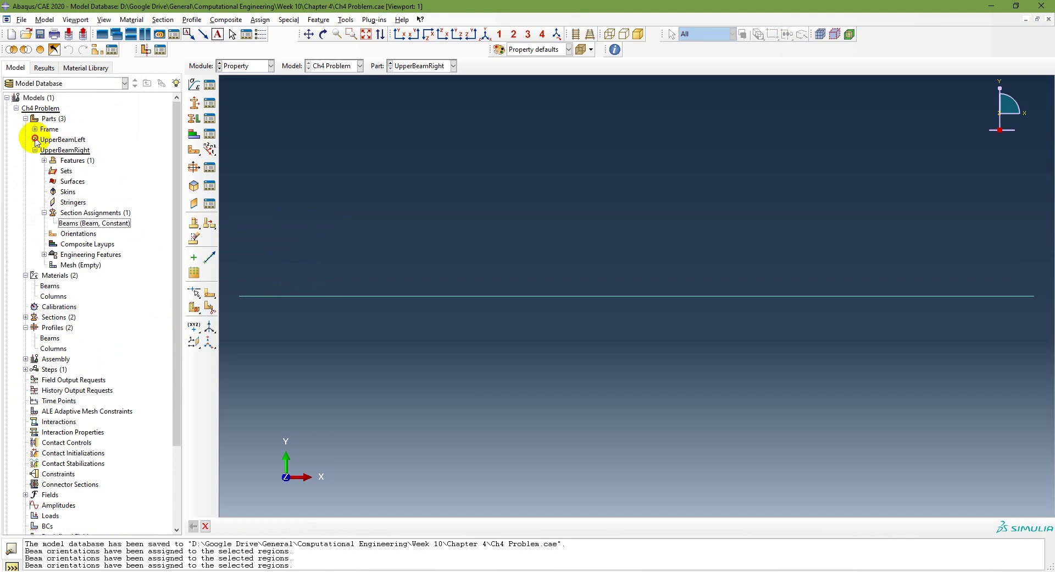
{"action": "left_click", "coordinate": [35, 149]}
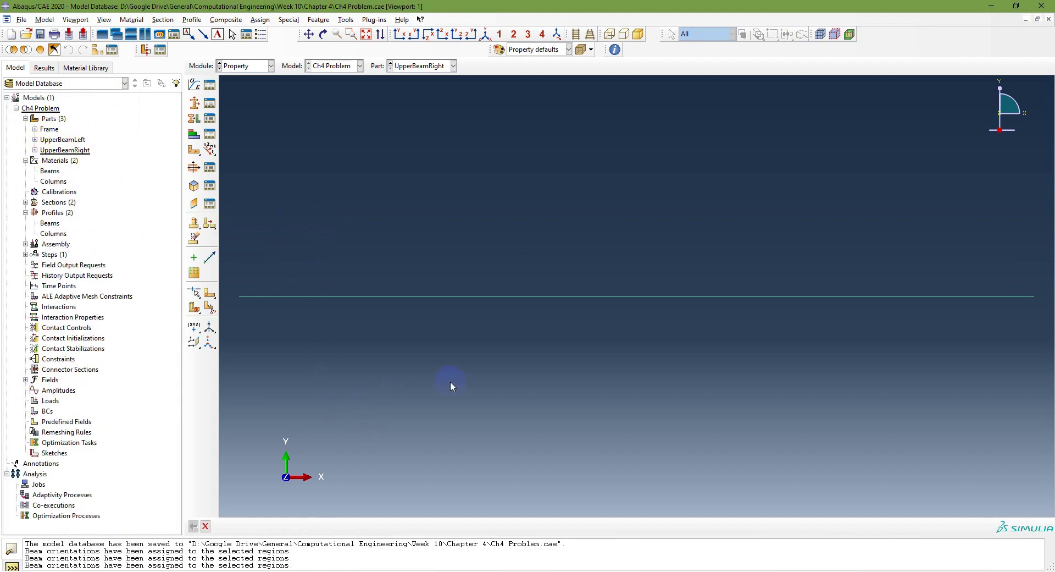
- Review the modeling procedure and the Problem 4.1 frame diagram in the PowerPoint slides, noting the middle beam's point loads, and return to Abaqus/CAE
{"action": "left_click", "coordinate": [358, 570]}
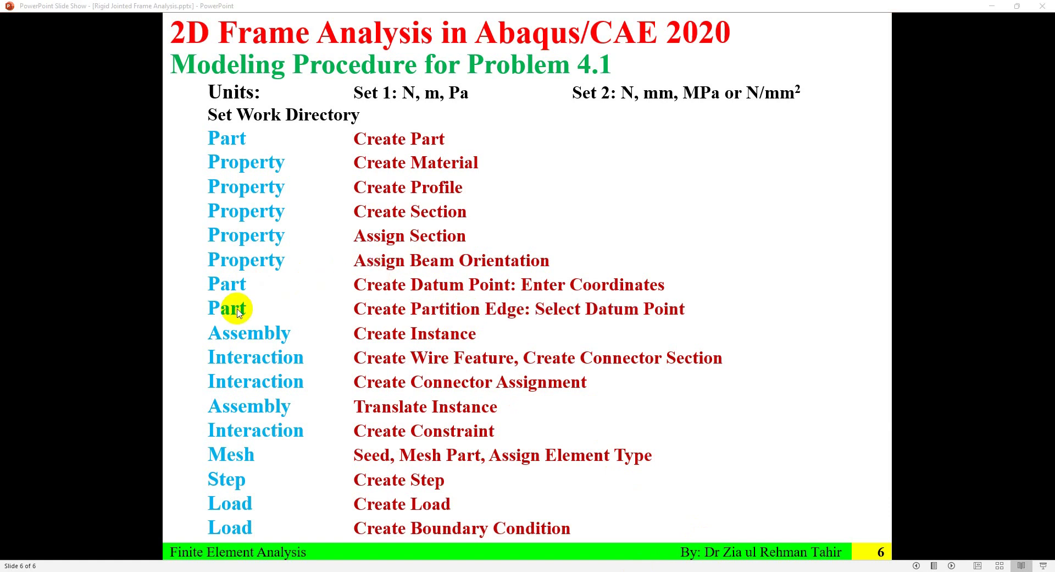
{"action": "left_click", "coordinate": [601, 371]}
{"action": "key", "text": "Left"}
{"action": "key", "text": "Left"}
{"action": "left_click_drag", "start_coordinate": [373, 331], "coordinate": [646, 333]}
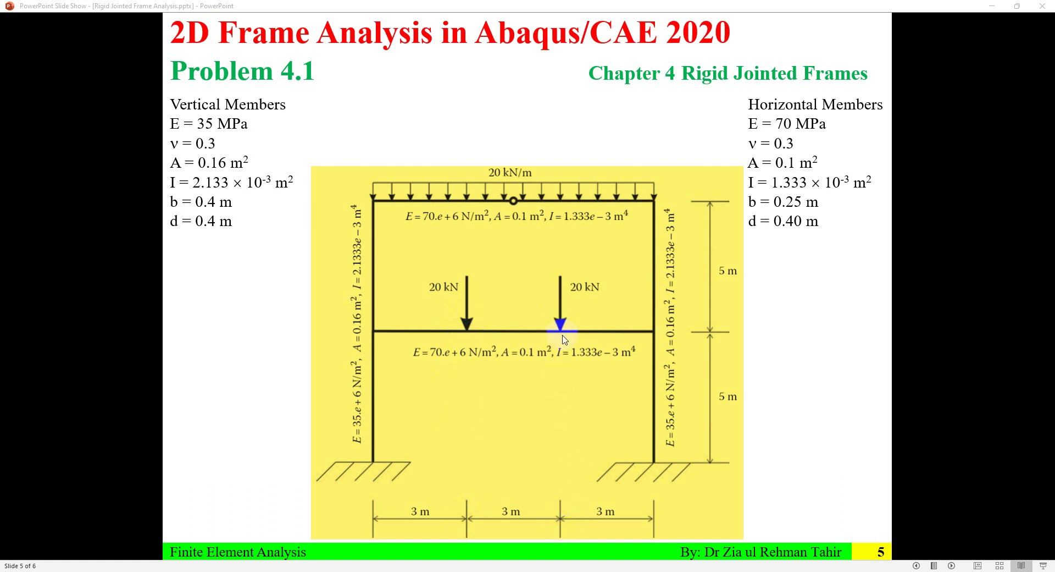
{"action": "key", "text": "alt+Tab"}
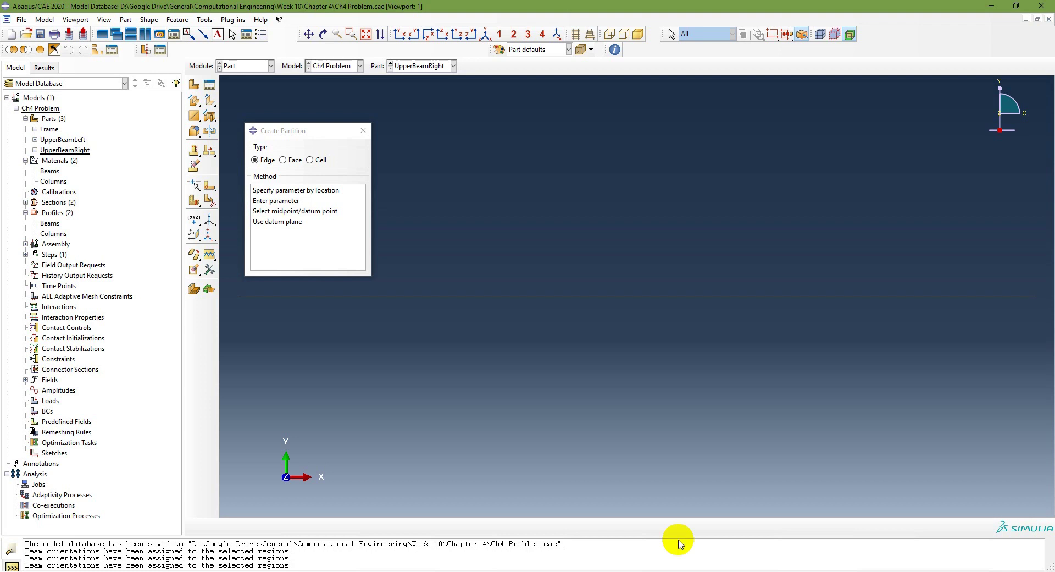
- Close the Create Partition dialog and make Part the active module
{"action": "left_click", "coordinate": [363, 130]}
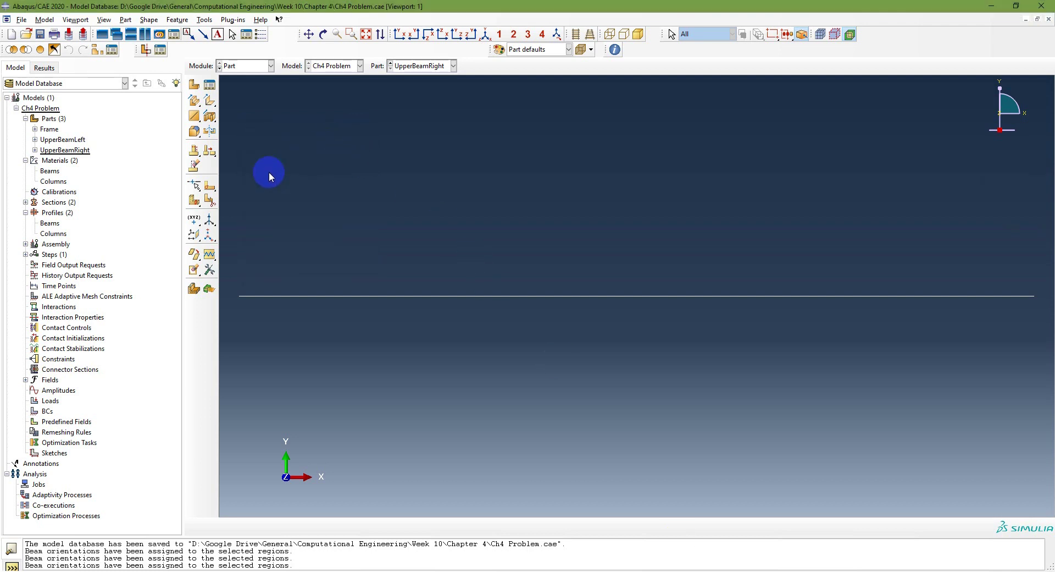
{"action": "left_click", "coordinate": [252, 67]}
{"action": "left_click", "coordinate": [251, 78]}
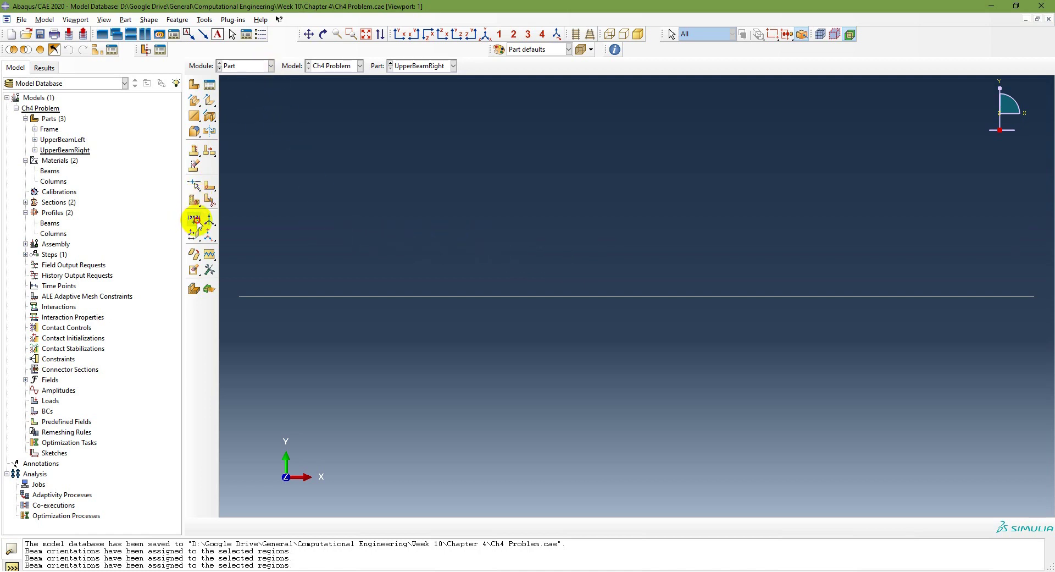
{"action": "left_click_drag", "start_coordinate": [197, 223], "coordinate": [211, 224]}
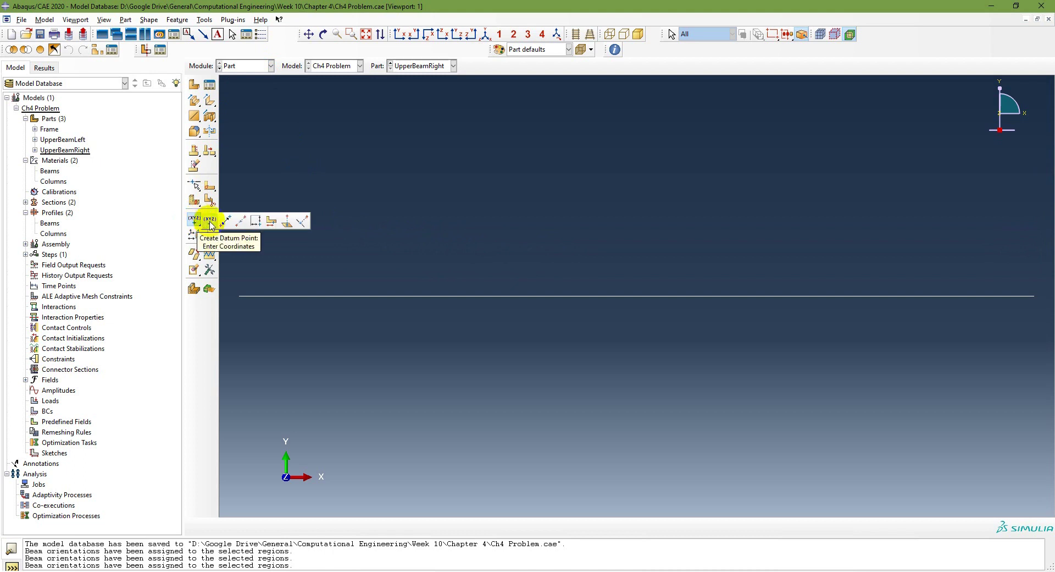
{"action": "left_click_drag", "start_coordinate": [211, 224], "coordinate": [204, 22]}
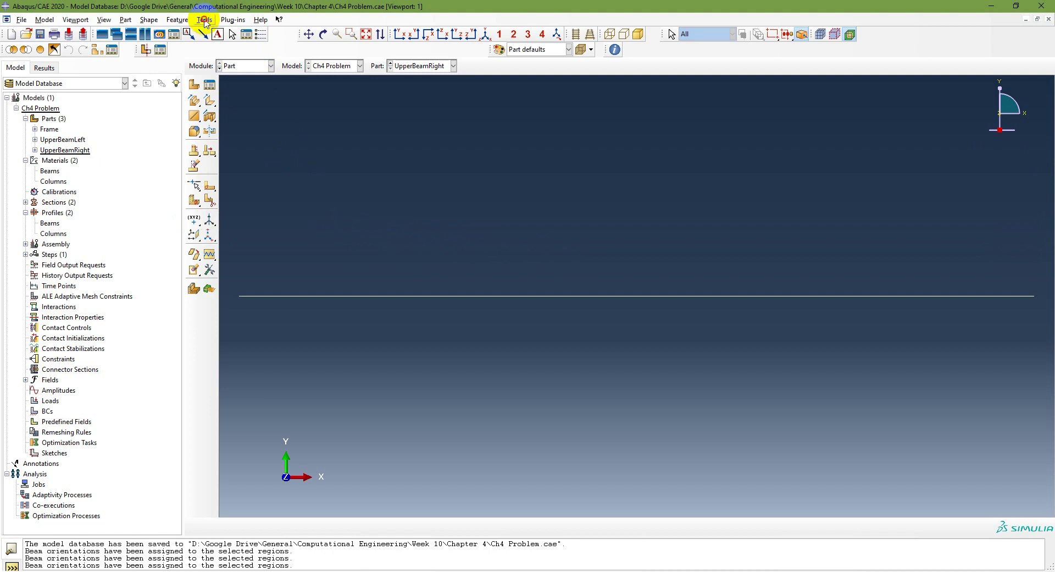
{"action": "left_click", "coordinate": [204, 20]}
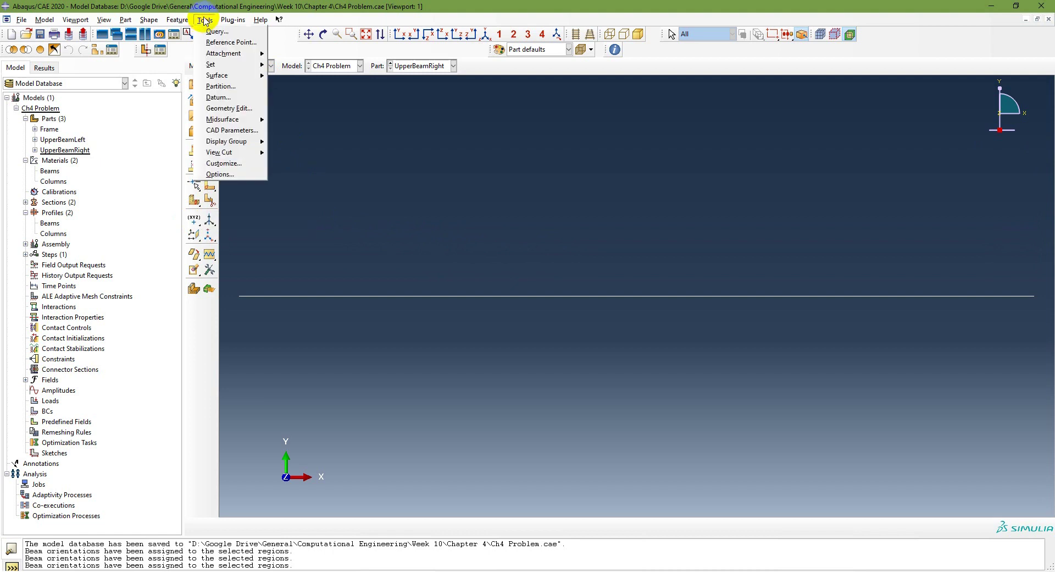
{"action": "left_click", "coordinate": [223, 86]}
{"action": "left_click_drag", "start_coordinate": [309, 131], "coordinate": [408, 142]}
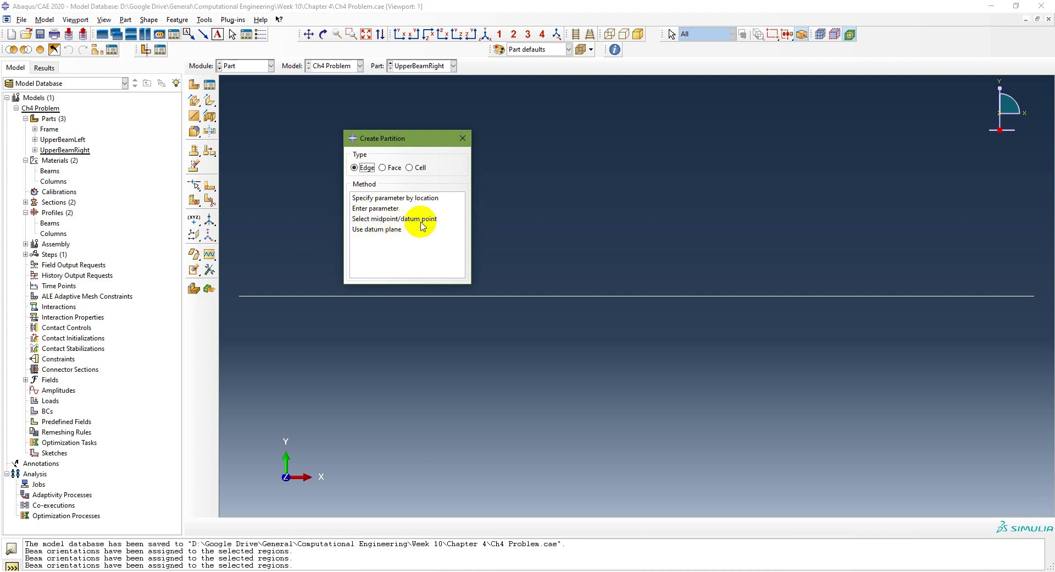
{"action": "left_click", "coordinate": [463, 138]}
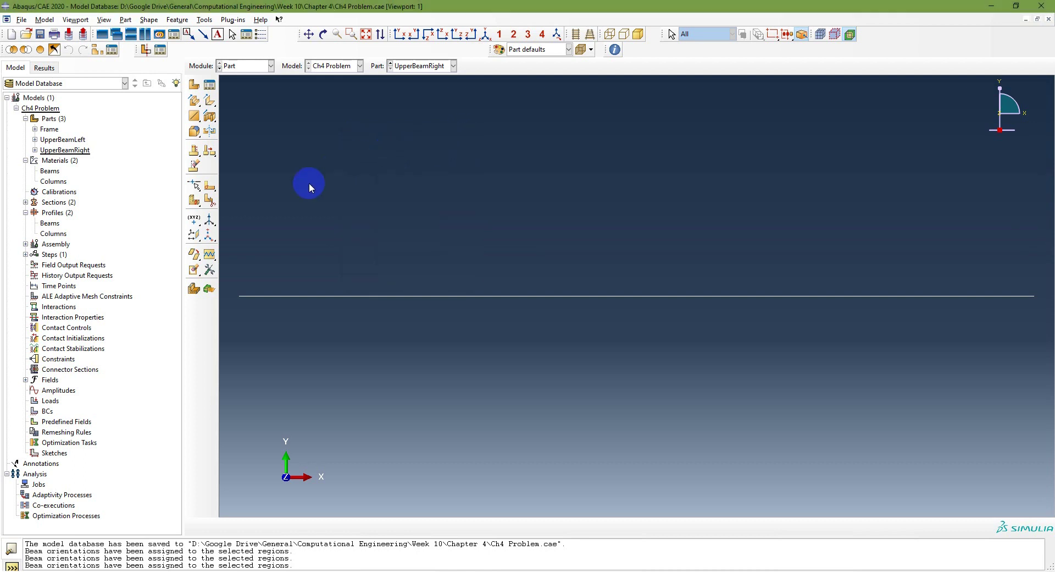
{"action": "left_click", "coordinate": [204, 20]}
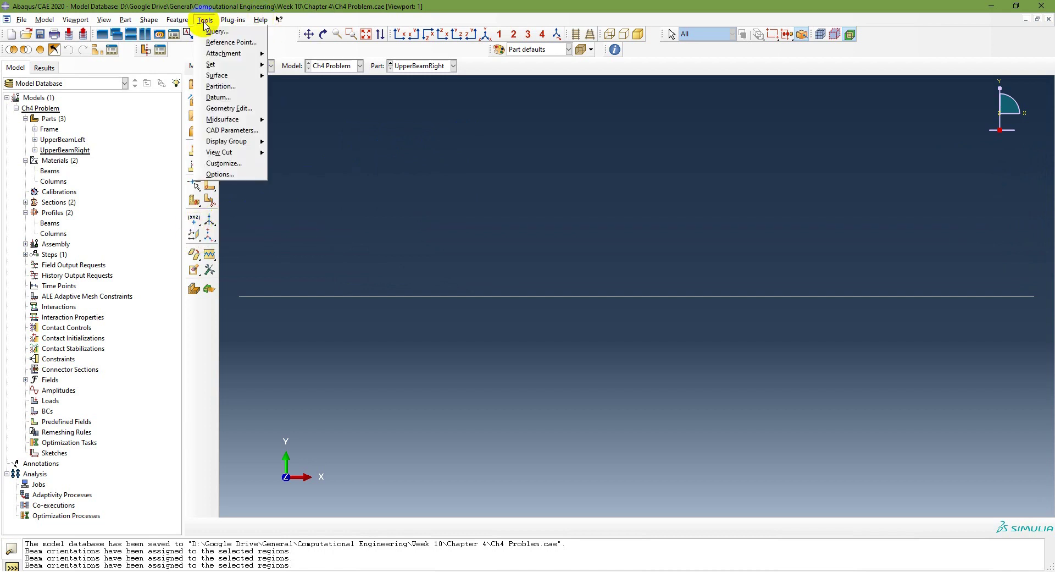
{"action": "left_click", "coordinate": [231, 99]}
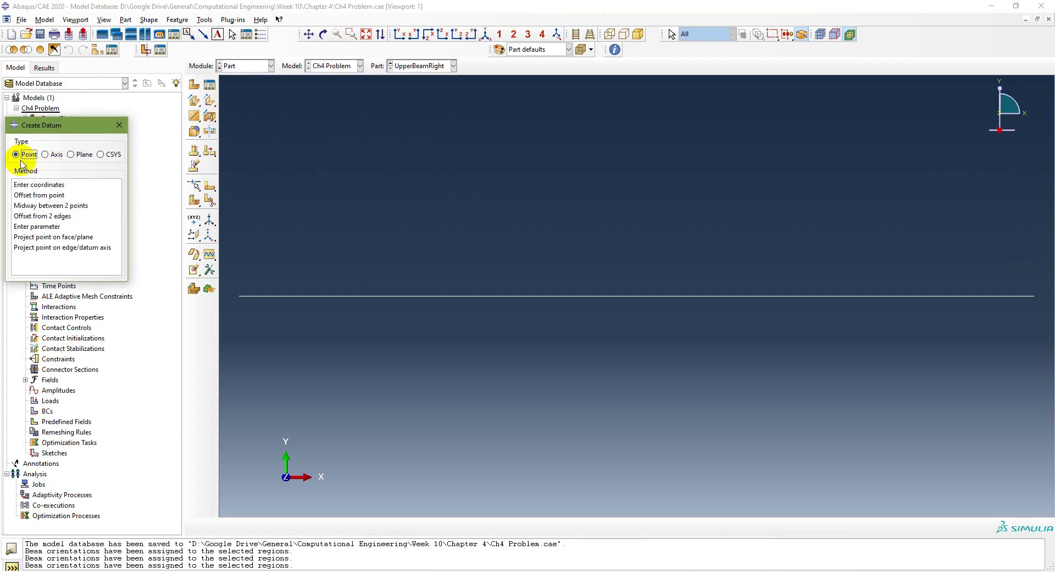
{"action": "left_click", "coordinate": [44, 185]}
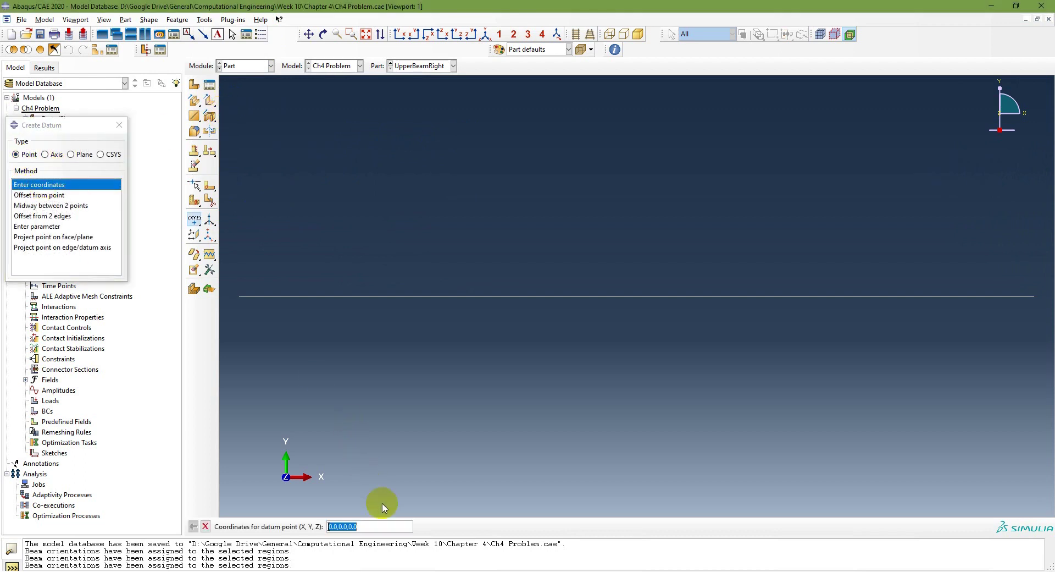
{"action": "left_click", "coordinate": [392, 526]}
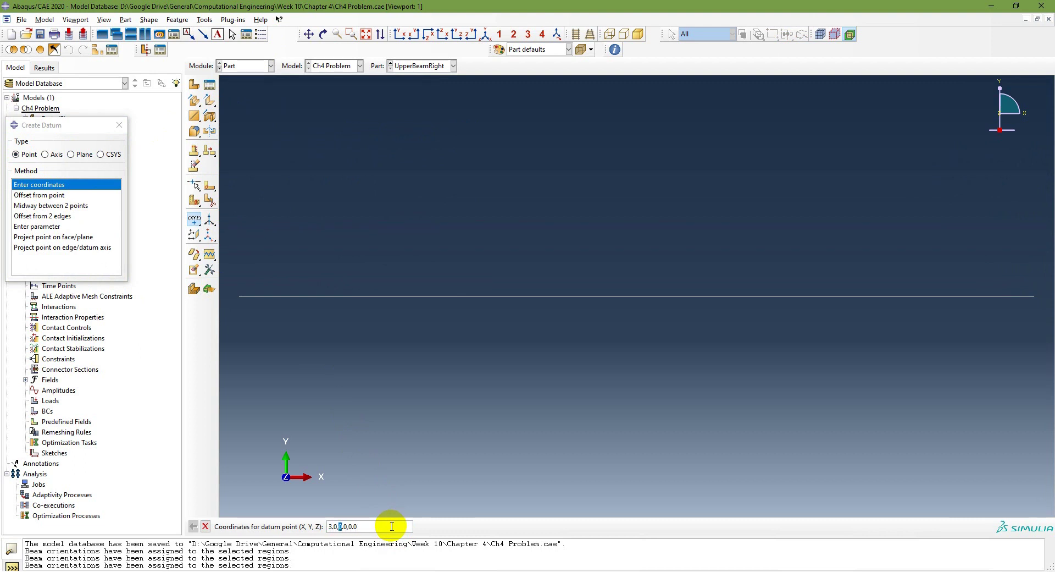
{"action": "key", "text": "Return"}
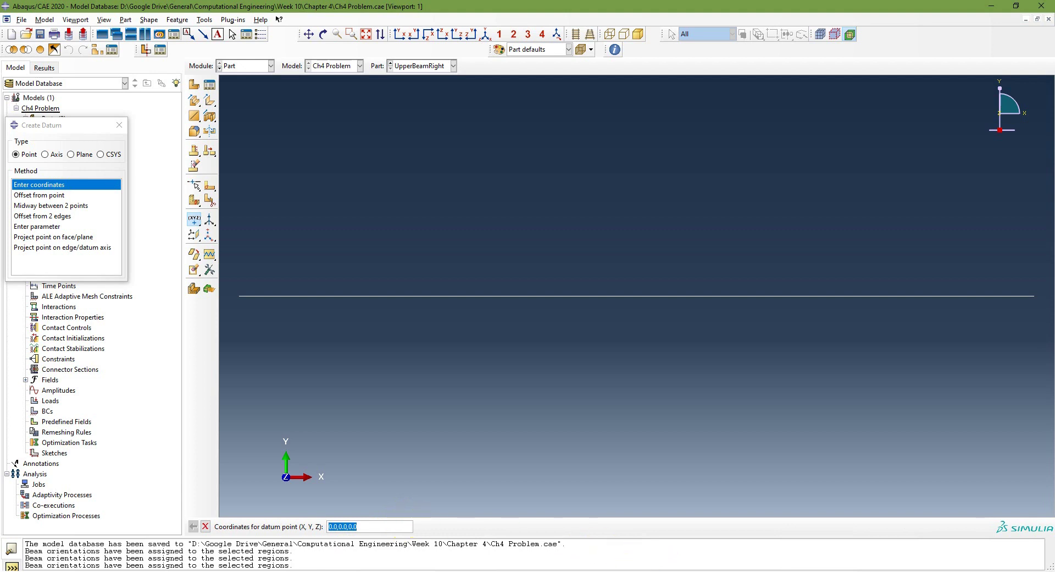
{"action": "left_click", "coordinate": [405, 328]}
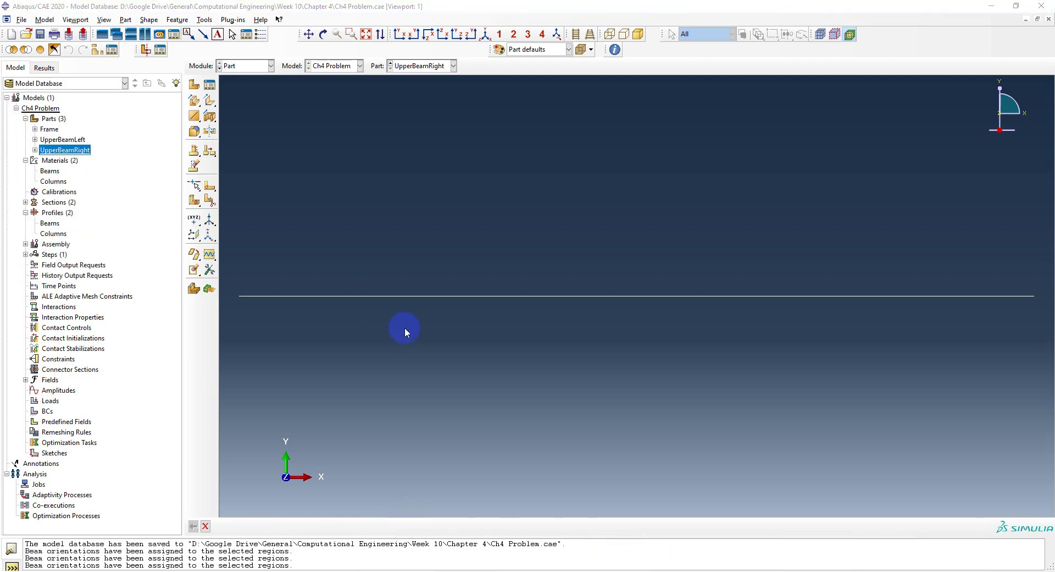
- Make Frame the current part and create a datum point on its middle beam at coordinates X 3, Y 5
{"action": "double_click", "coordinate": [47, 130]}
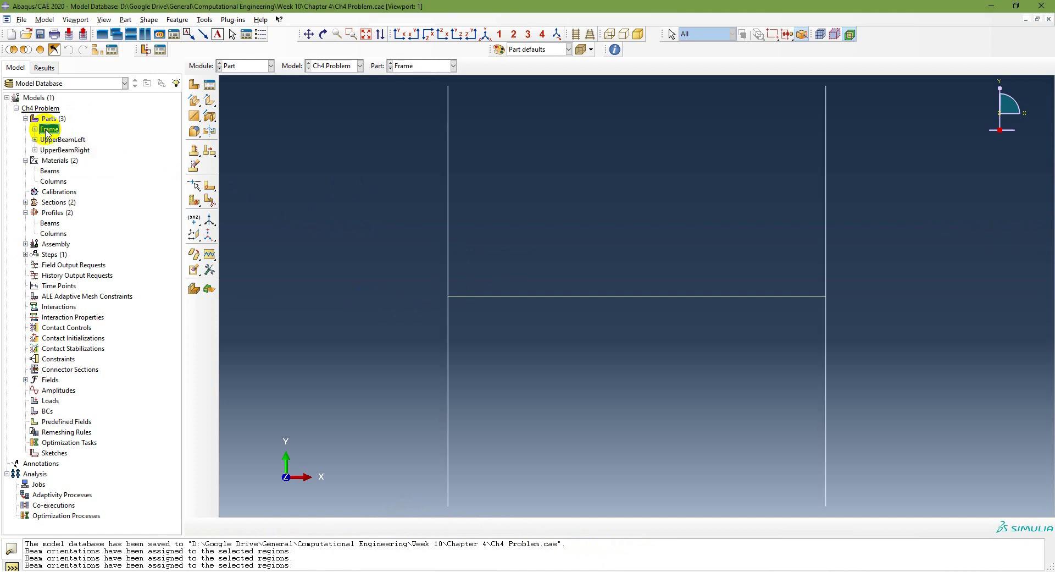
{"action": "left_click", "coordinate": [688, 285]}
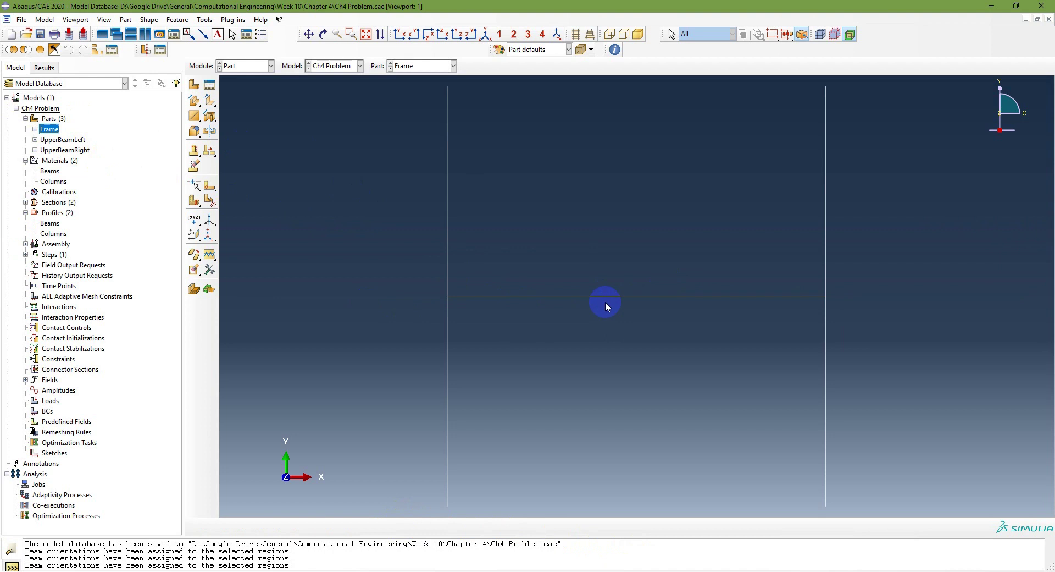
{"action": "left_click", "coordinate": [204, 20]}
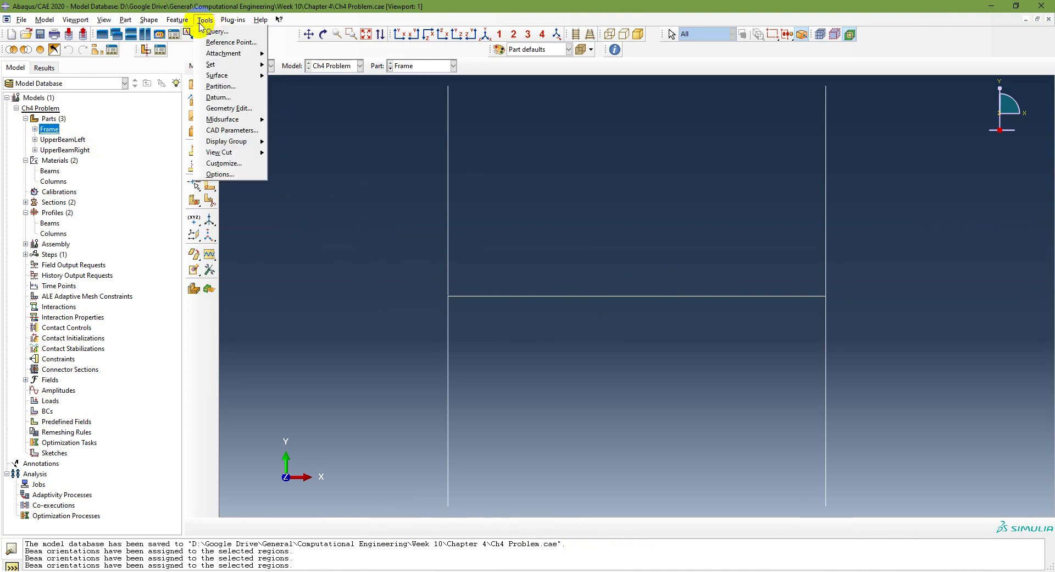
{"action": "left_click", "coordinate": [231, 97]}
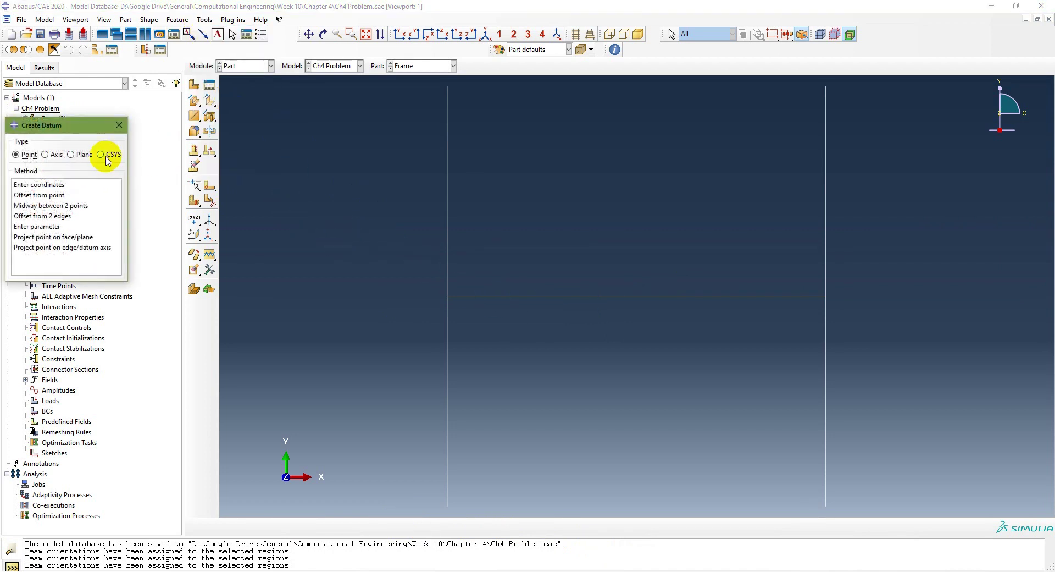
{"action": "left_click", "coordinate": [39, 186]}
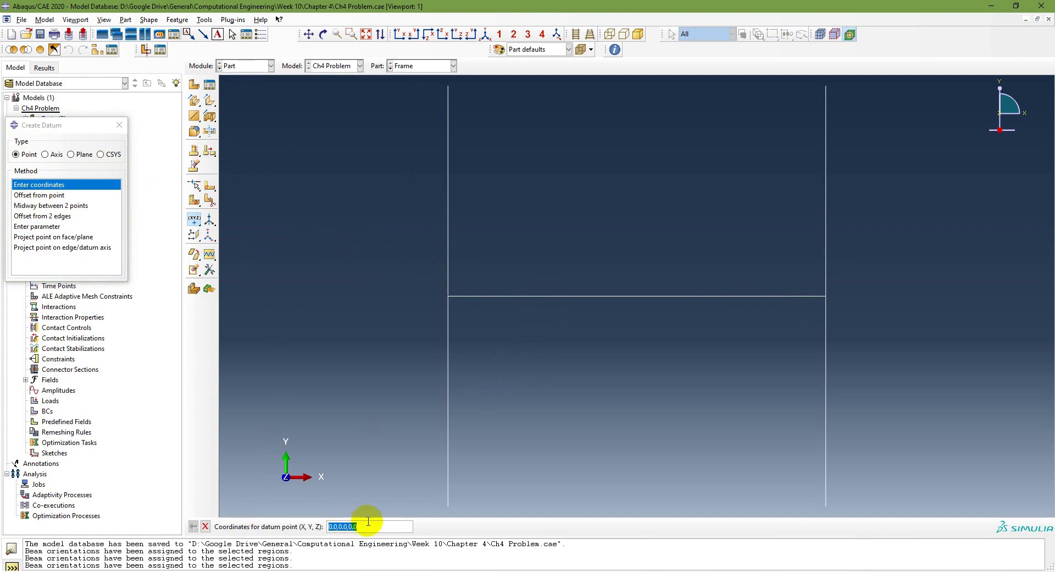
{"action": "type", "text": "1"}
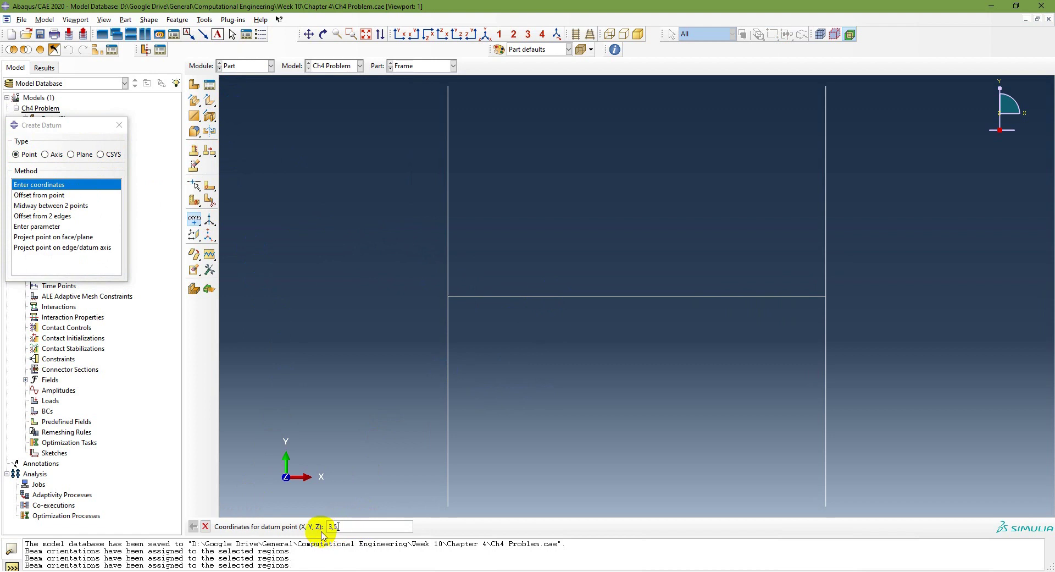
{"action": "key", "text": "Return"}
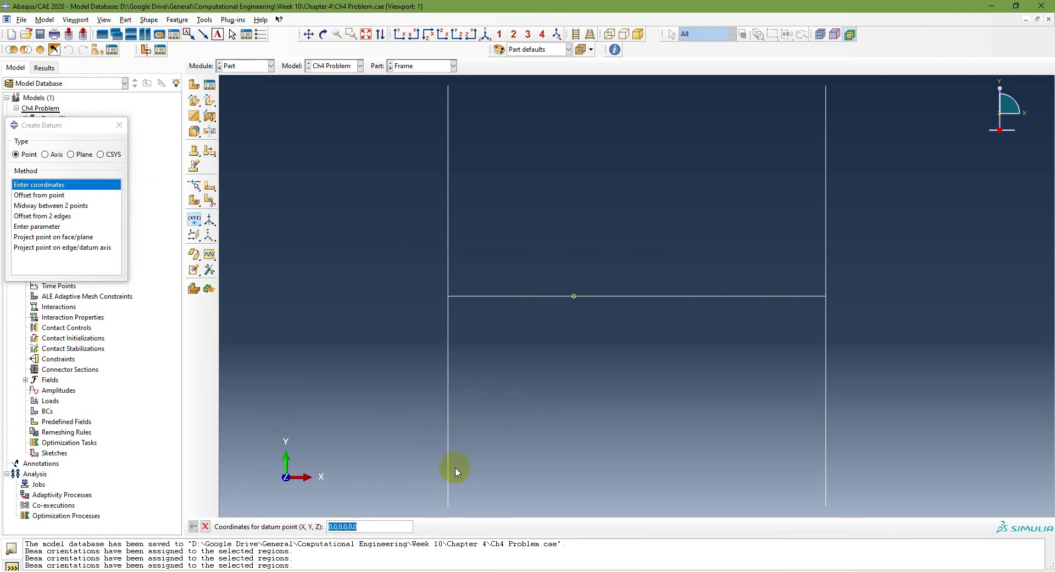
- Create a second datum point on the middle beam at X 6 and finish creating datum points
{"action": "type", "text": "6"}
{"action": "left_click", "coordinate": [205, 526]}
{"action": "left_click", "coordinate": [119, 125]}
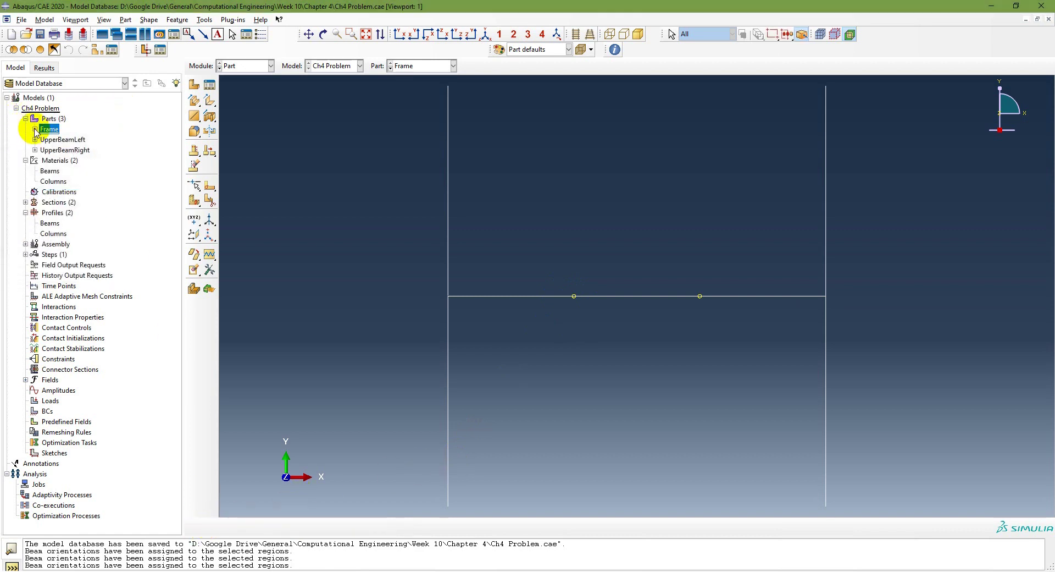
- Expand the Frame part's features in the model tree and check where each of the two datum points lies on the beam
{"action": "left_click", "coordinate": [35, 129]}
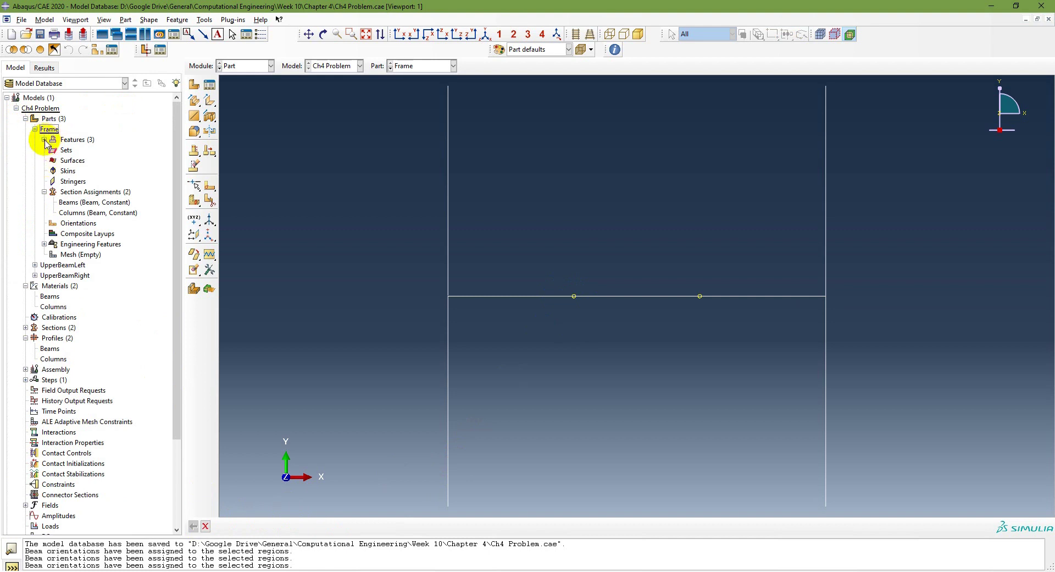
{"action": "left_click", "coordinate": [44, 139]}
{"action": "left_click", "coordinate": [78, 160]}
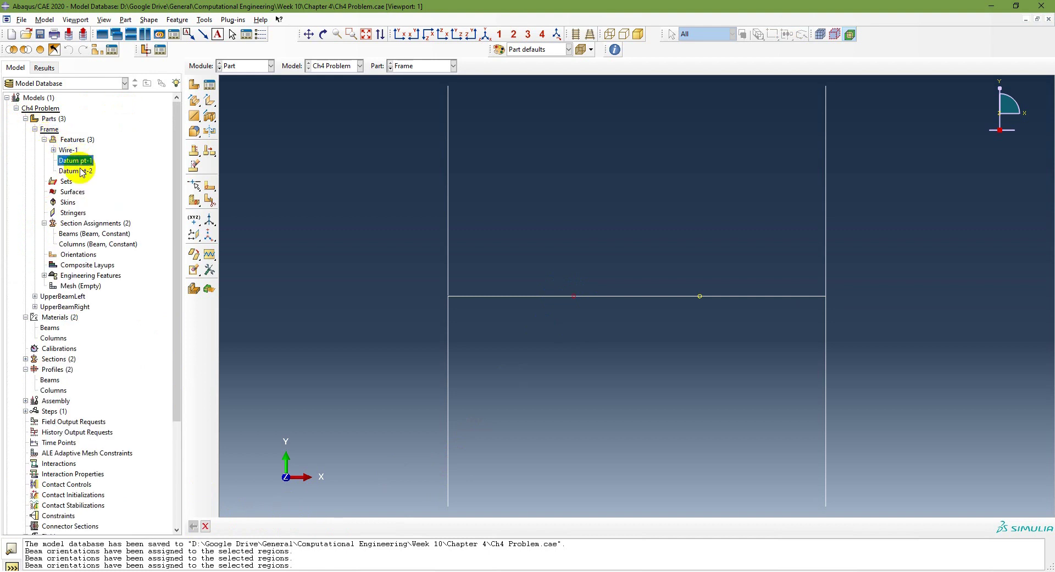
{"action": "left_click", "coordinate": [79, 170]}
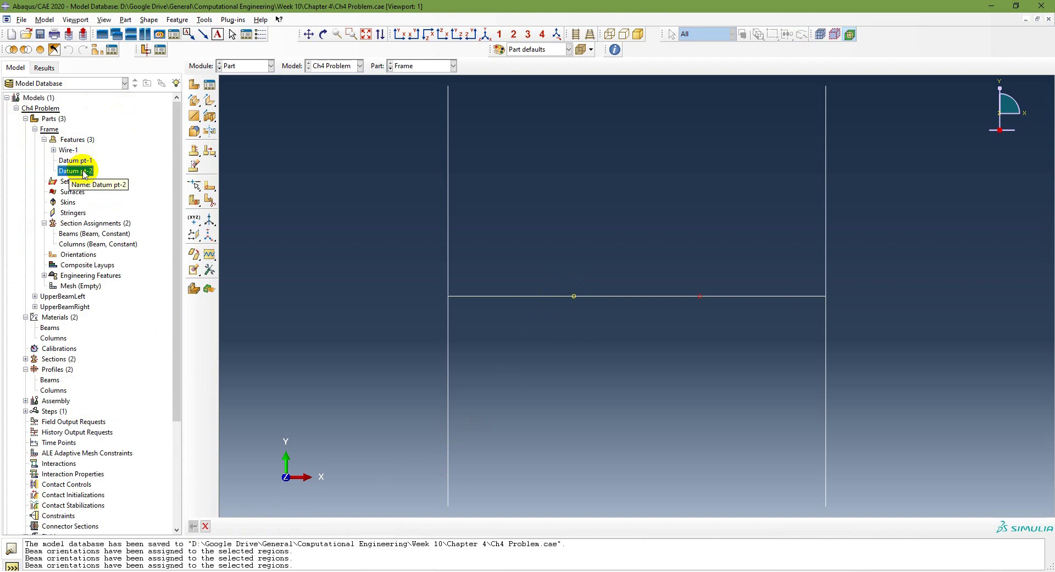
- Partition the Frame's middle beam edge at the datum point nearer the left column, using the midpoint/datum point method
{"action": "left_click_drag", "start_coordinate": [194, 185], "coordinate": [243, 191]}
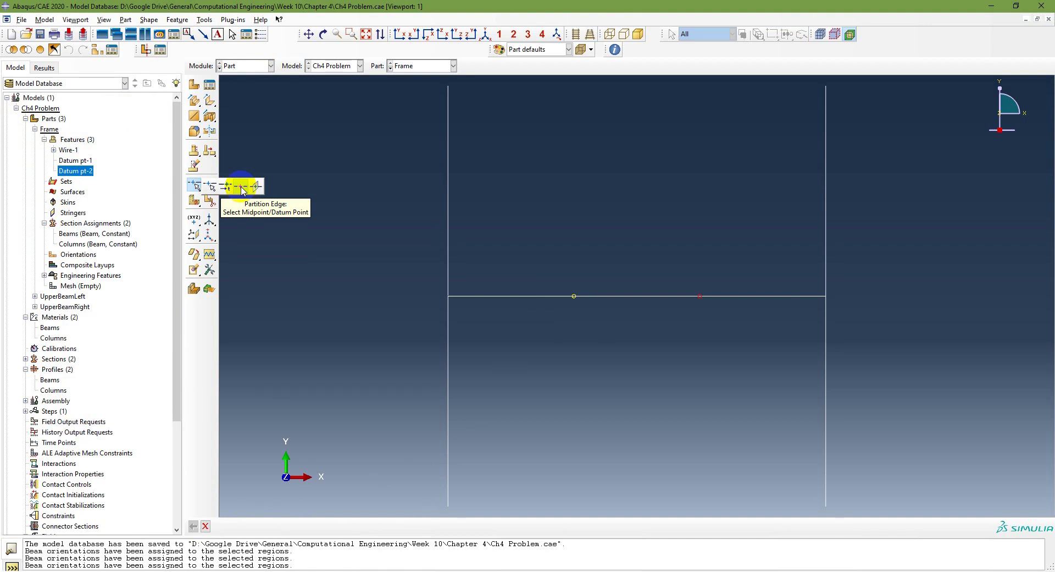
{"action": "left_click_drag", "start_coordinate": [242, 189], "coordinate": [205, 25]}
{"action": "left_click", "coordinate": [204, 20]}
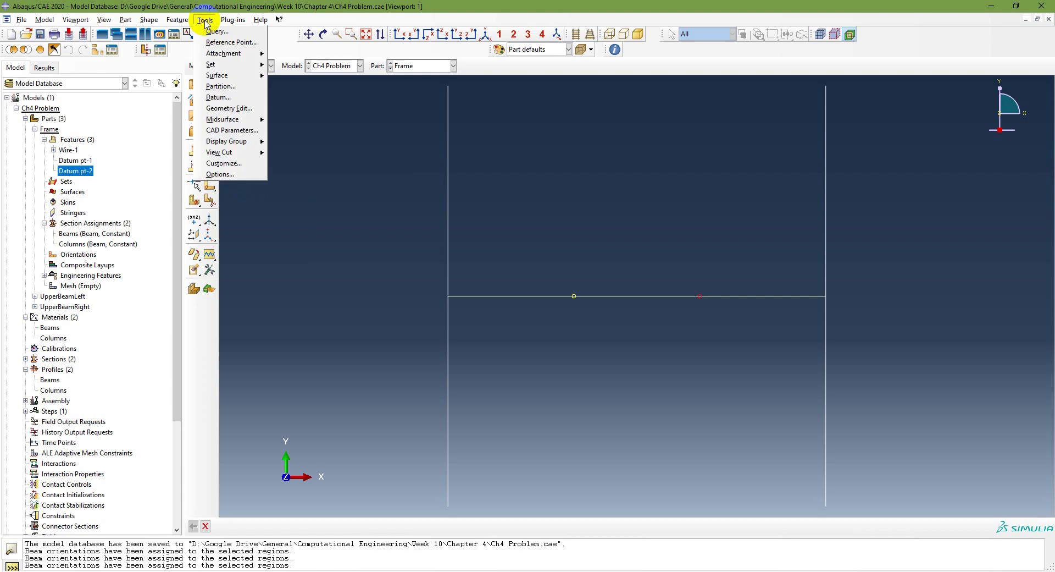
{"action": "left_click", "coordinate": [225, 86]}
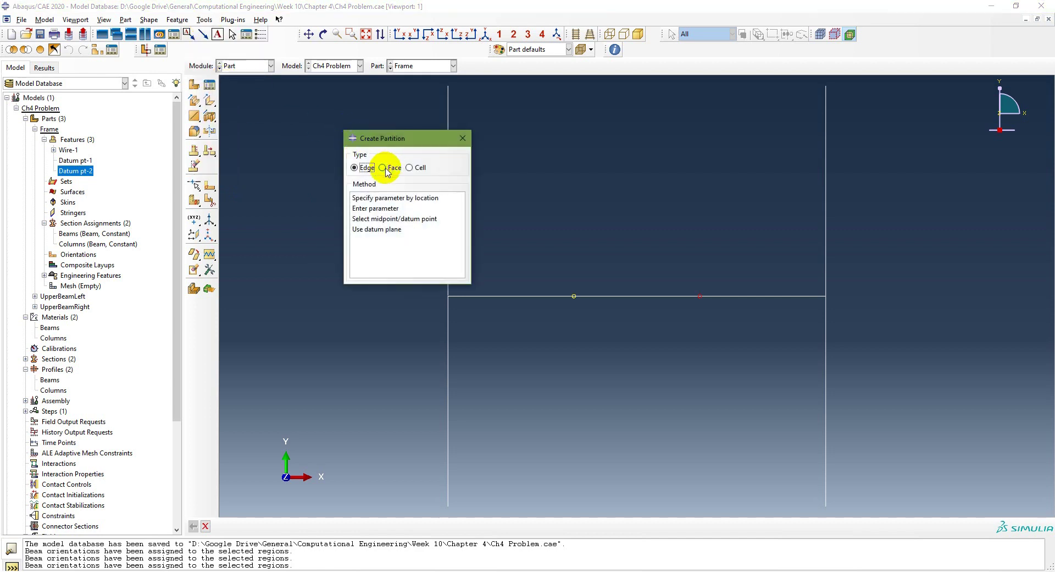
{"action": "left_click", "coordinate": [387, 219]}
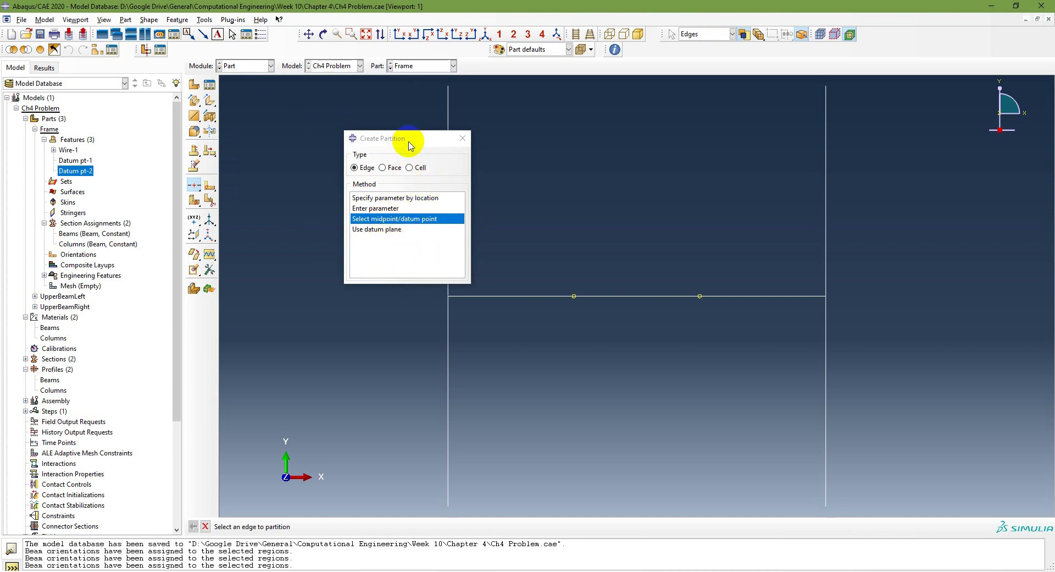
{"action": "left_click_drag", "start_coordinate": [432, 142], "coordinate": [335, 160]}
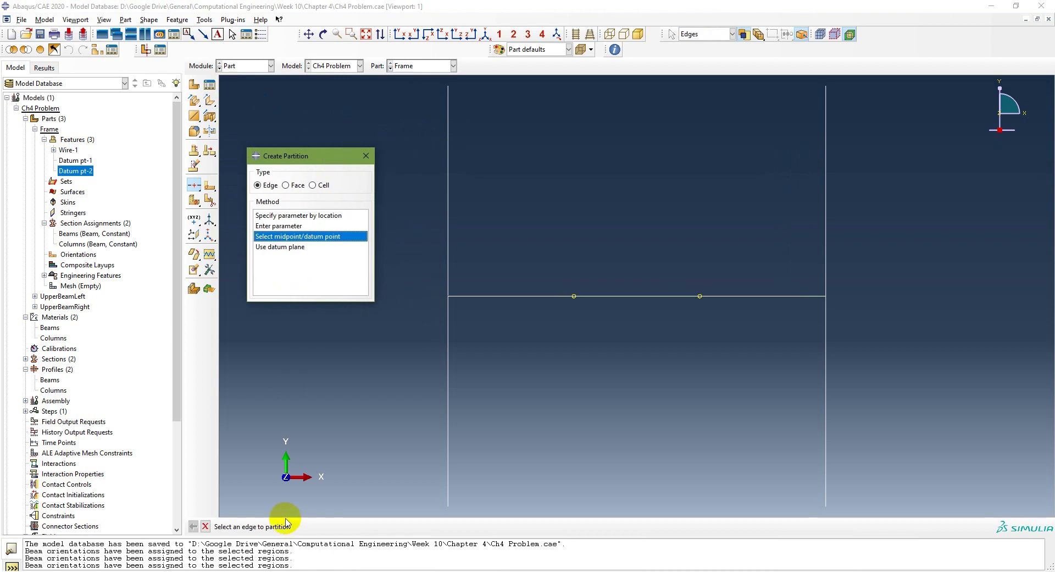
{"action": "left_click", "coordinate": [542, 296]}
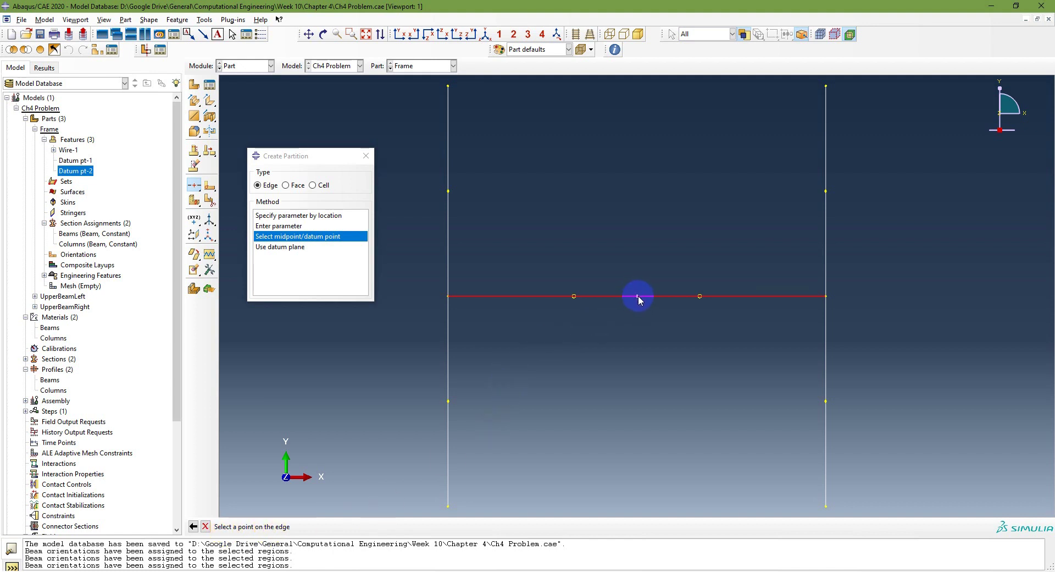
{"action": "left_click", "coordinate": [574, 296]}
{"action": "left_click", "coordinate": [327, 526]}
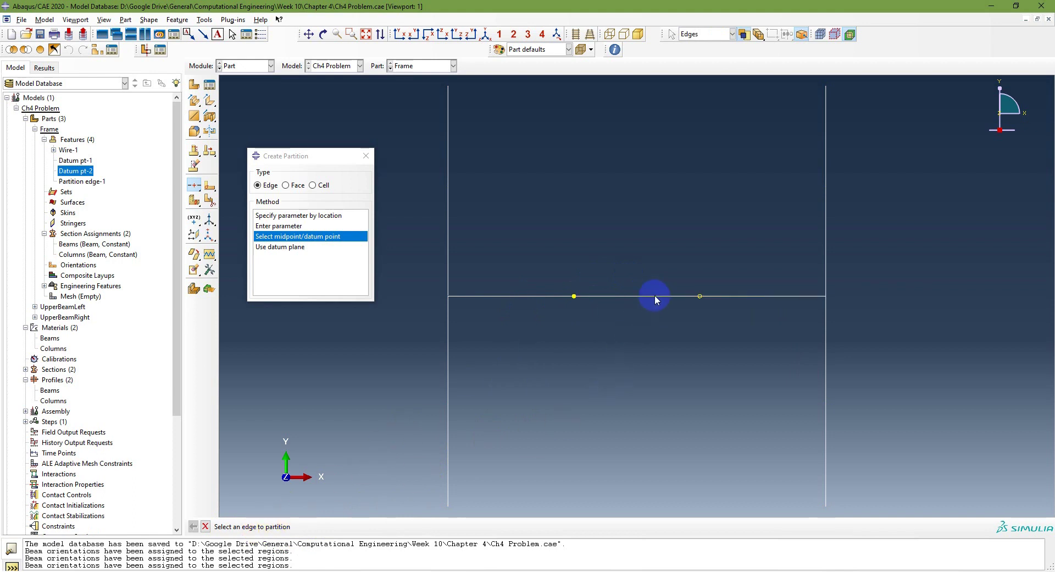
{"action": "left_click", "coordinate": [365, 155]}
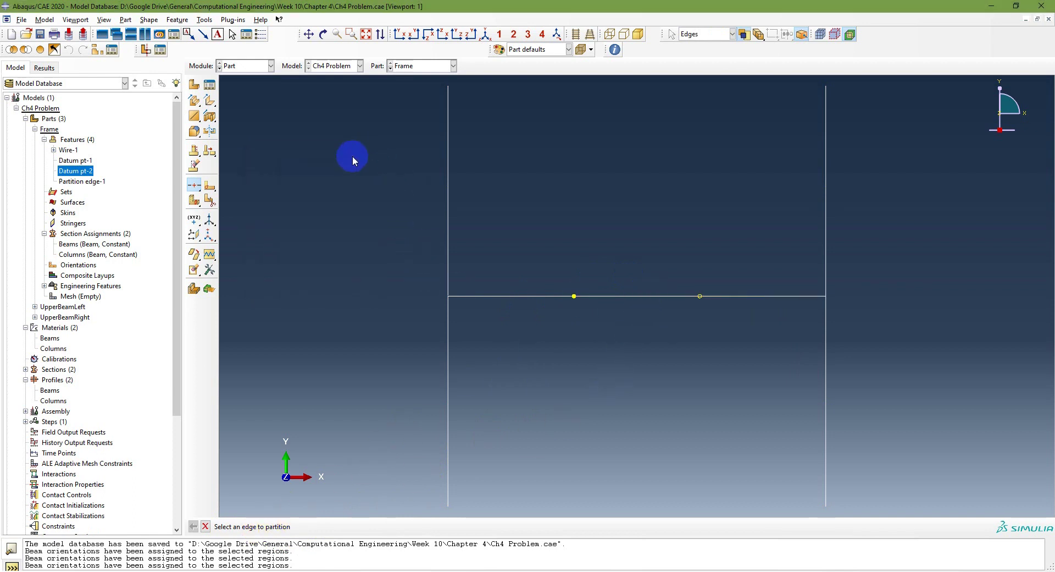
- Partition the remaining middle beam edge at the datum point nearer the right column
{"action": "left_click", "coordinate": [193, 187]}
{"action": "left_click", "coordinate": [282, 514]}
{"action": "left_click", "coordinate": [756, 296]}
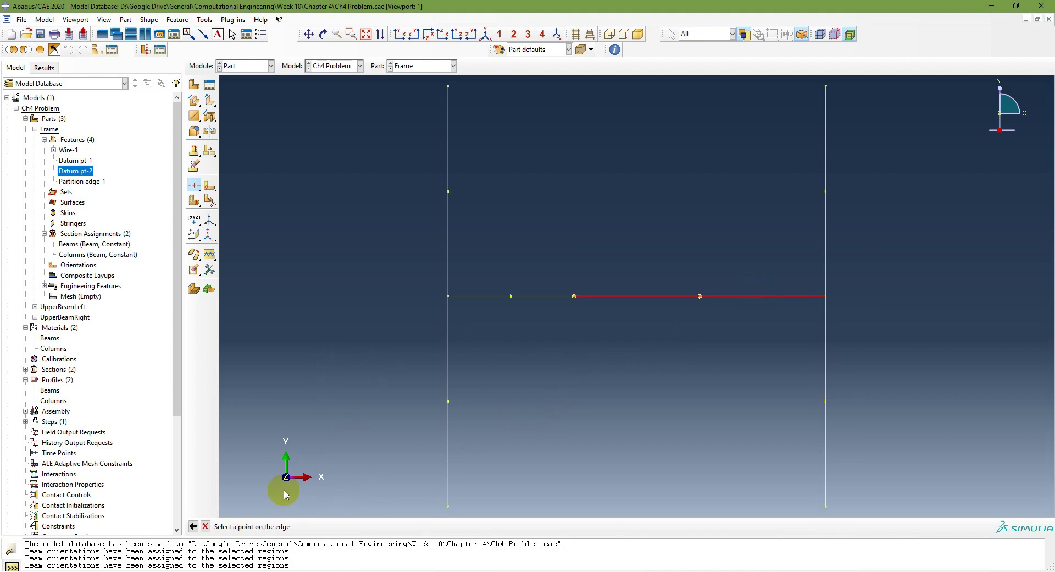
{"action": "left_click", "coordinate": [699, 296]}
{"action": "left_click", "coordinate": [326, 526]}
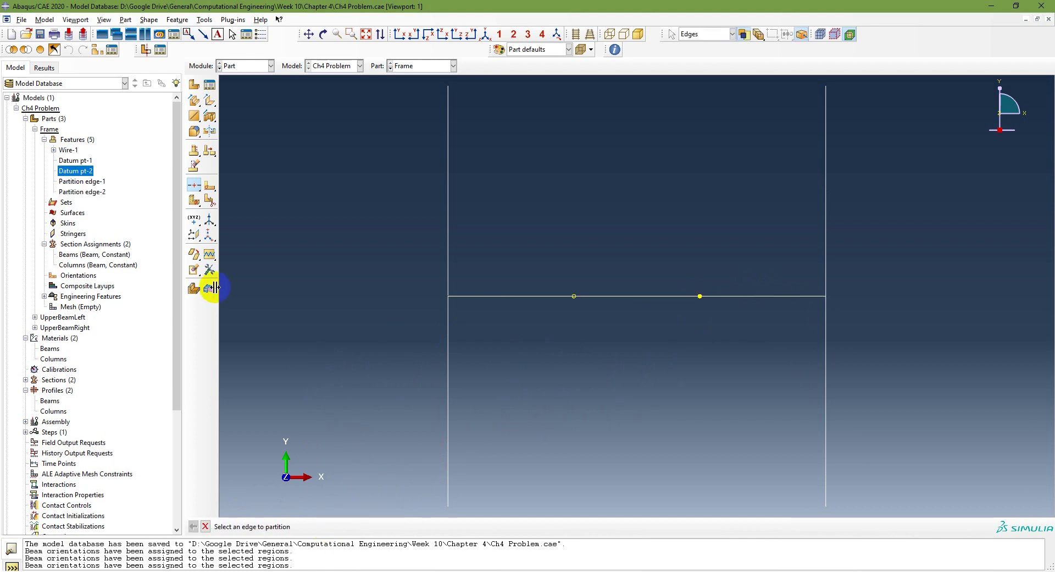
- Check the Frame's two edge partitions through the model tree and end the edge partition command
{"action": "left_click", "coordinate": [79, 181]}
{"action": "left_click", "coordinate": [84, 192]}
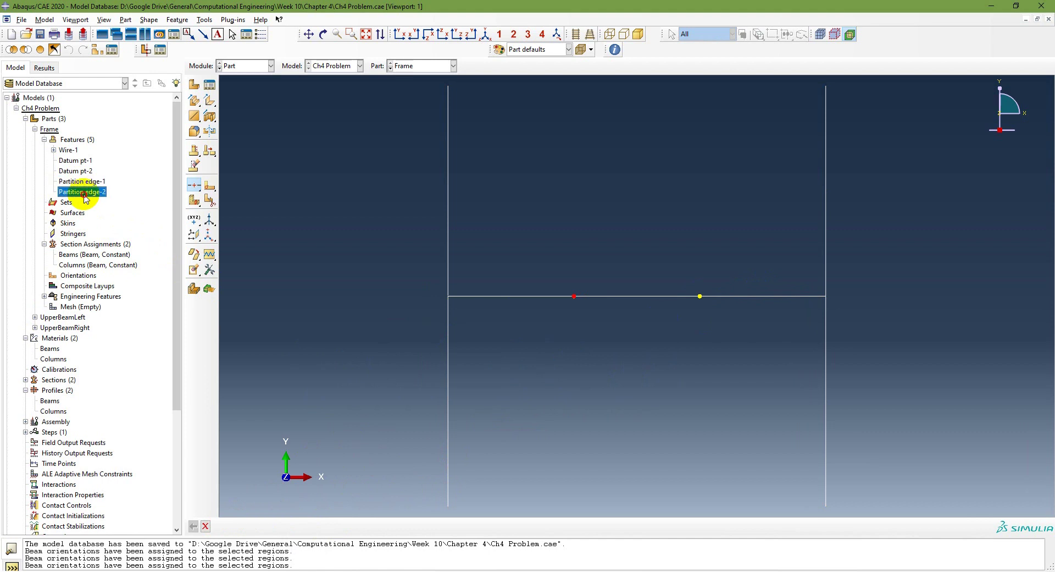
{"action": "right_click", "coordinate": [526, 298]}
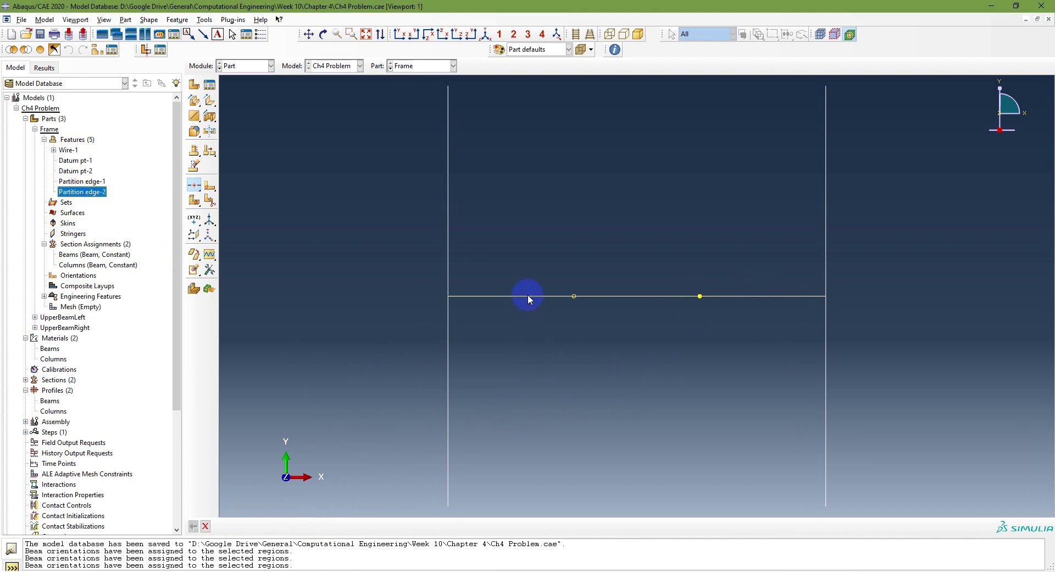
{"action": "left_click", "coordinate": [206, 526]}
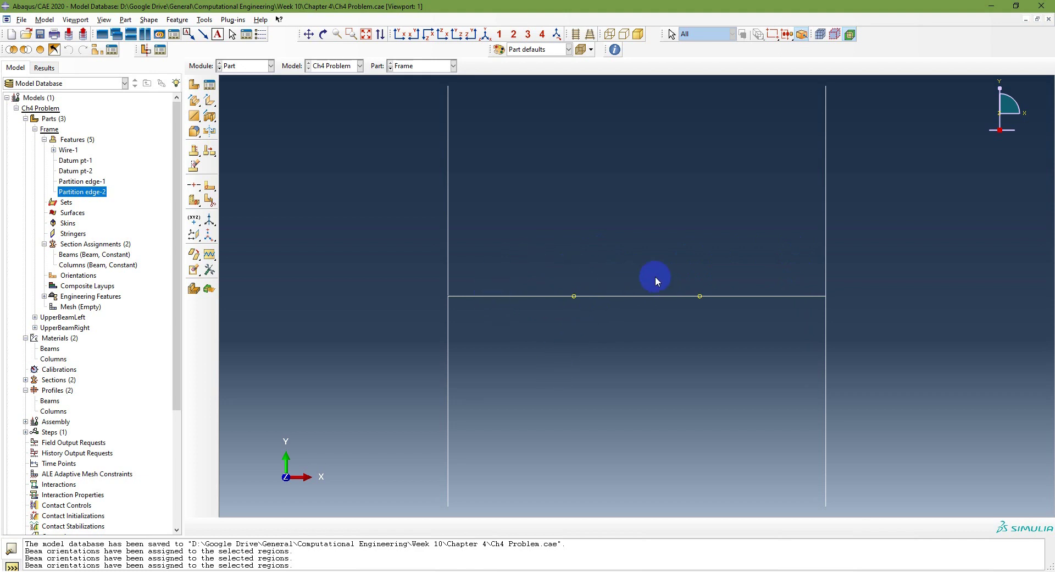
- Switch to the PowerPoint presentation, review the Problem 4.1 diagram and the modeling procedure, and return to Abaqus/CAE
{"action": "left_click", "coordinate": [382, 566]}
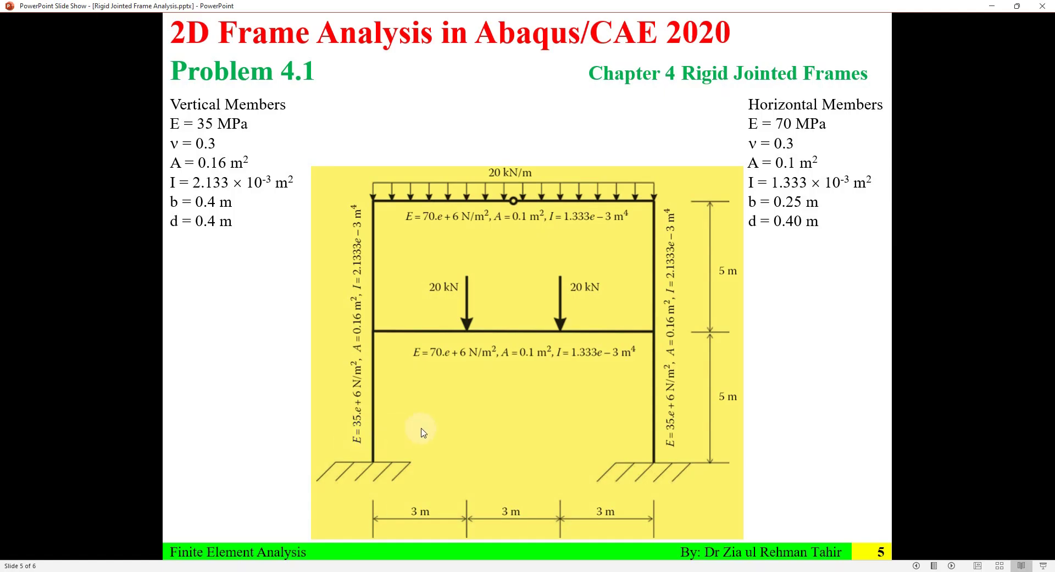
{"action": "key", "text": "Left"}
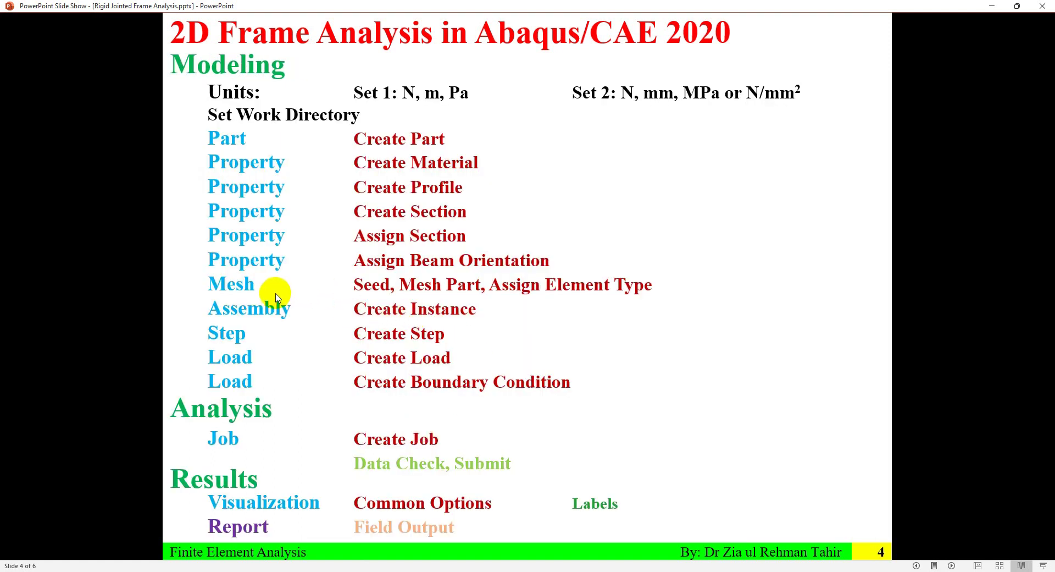
{"action": "key", "text": "Right"}
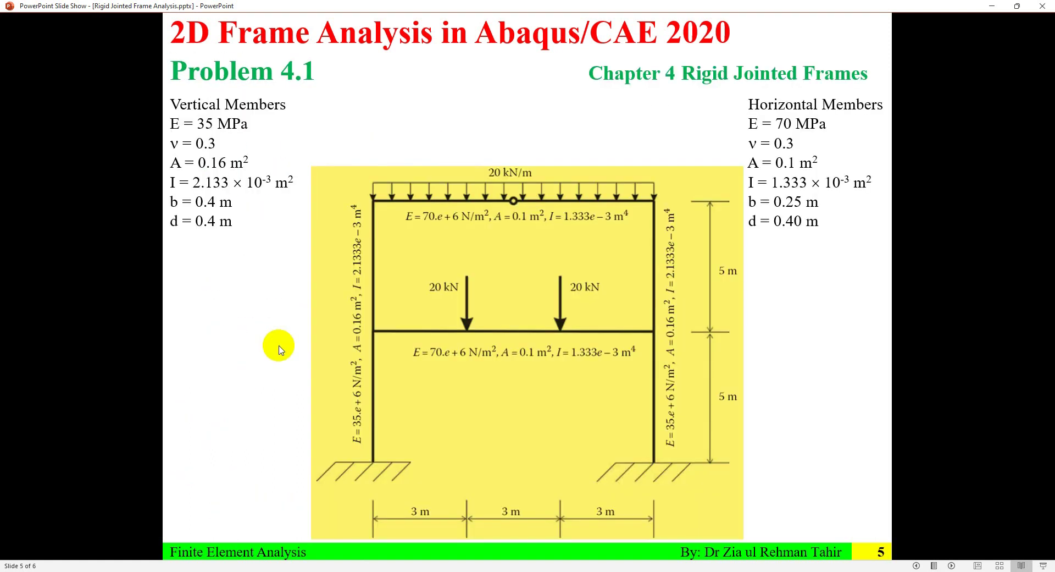
{"action": "key", "text": "Right"}
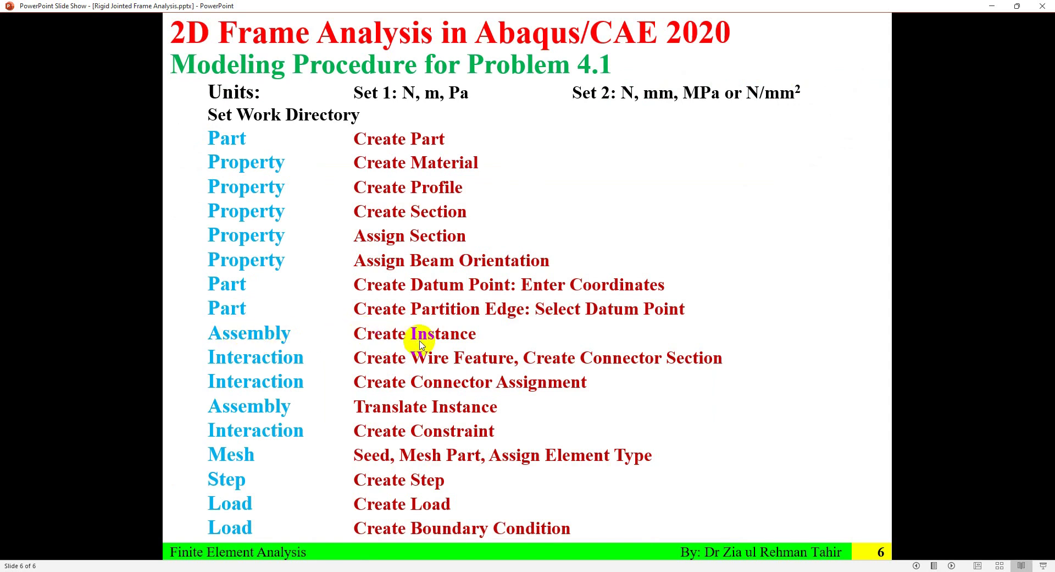
{"action": "left_click", "coordinate": [714, 566]}
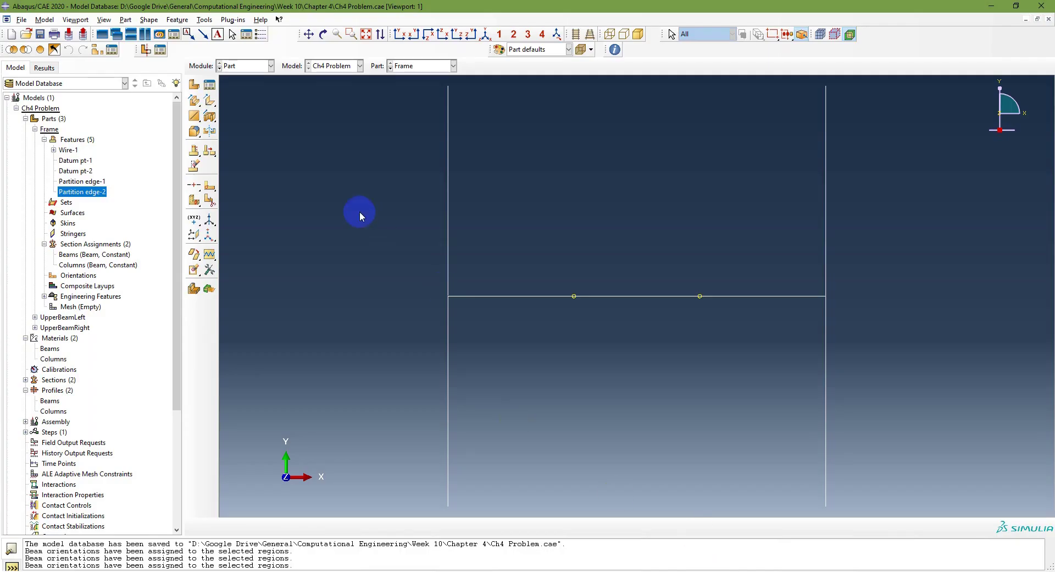
- Enter the Assembly module, collapse the Parts branch and expand the Assembly branch to reach its Instances
{"action": "left_click", "coordinate": [253, 65]}
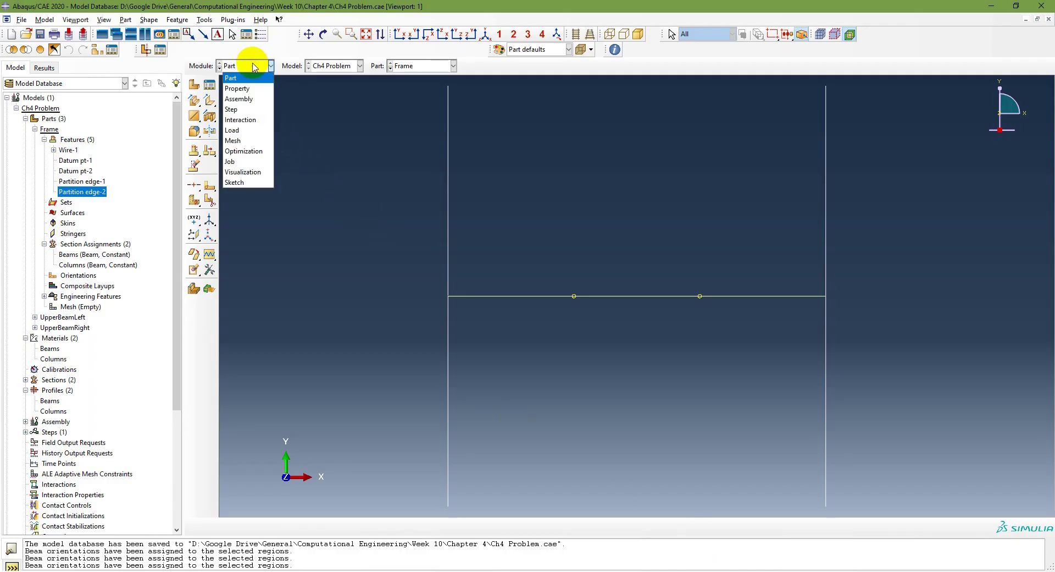
{"action": "left_click", "coordinate": [243, 99]}
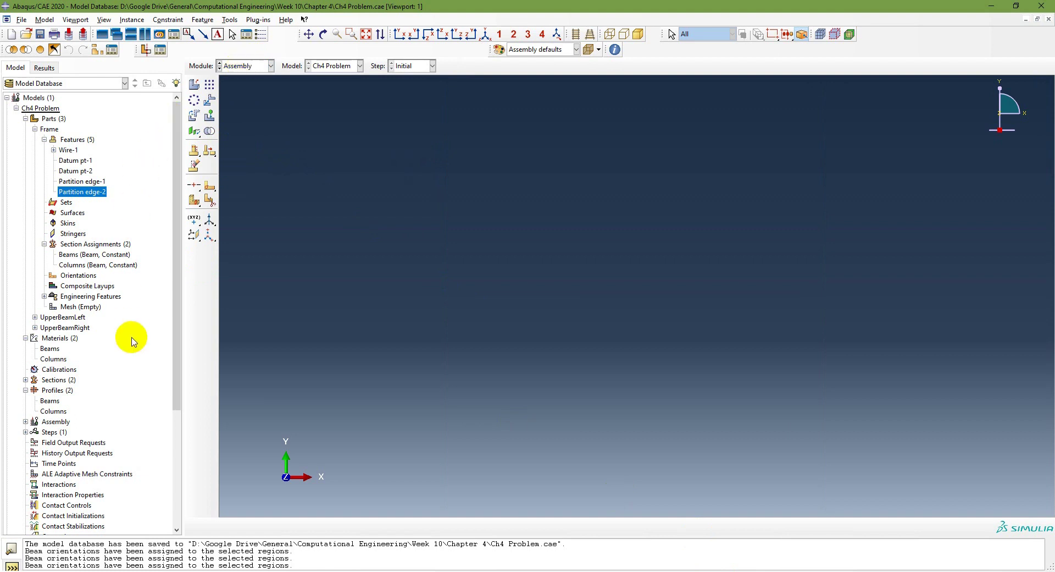
{"action": "left_click", "coordinate": [25, 118]}
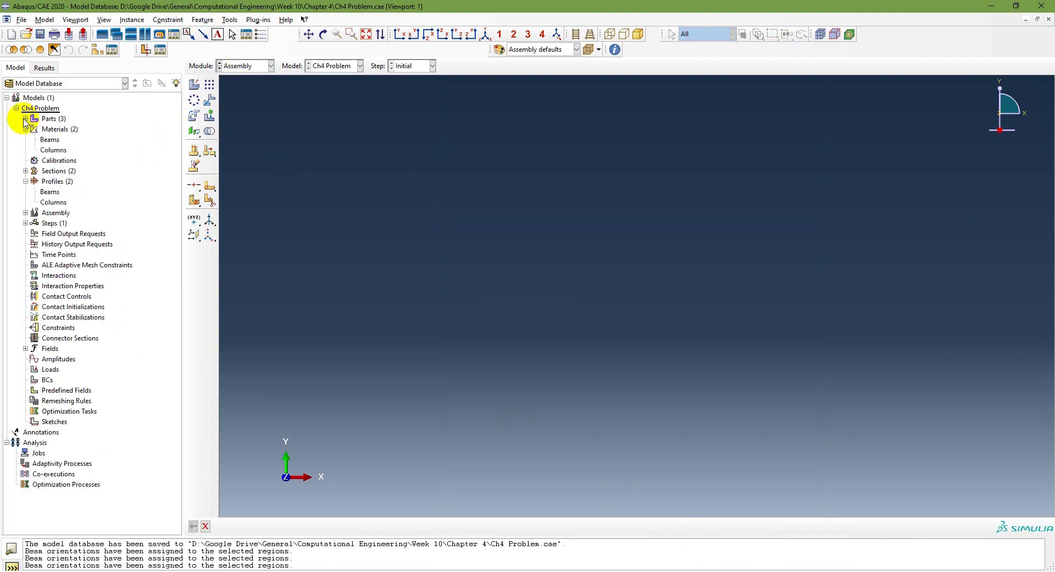
{"action": "left_click", "coordinate": [25, 212]}
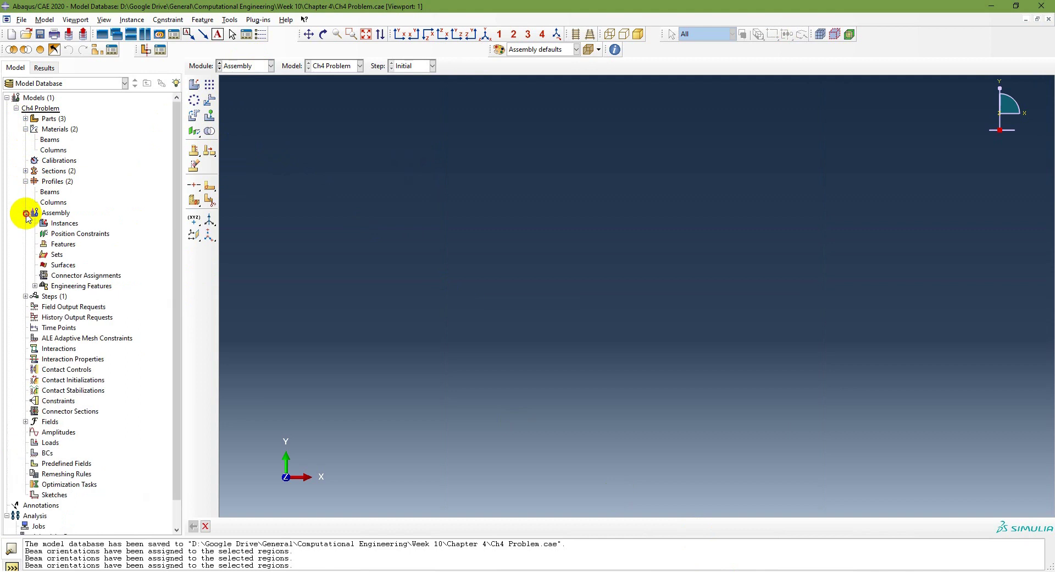
{"action": "left_click", "coordinate": [57, 213]}
{"action": "left_click", "coordinate": [62, 224]}
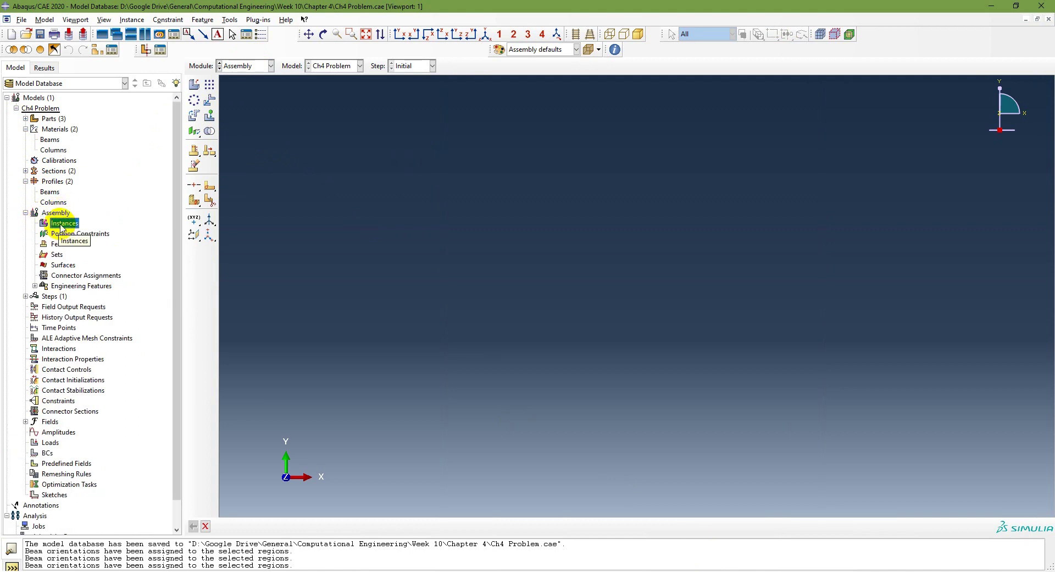
- Create dependent instances of the parts Frame, UpperBeamLeft and UpperBeamRight
{"action": "left_click", "coordinate": [132, 20]}
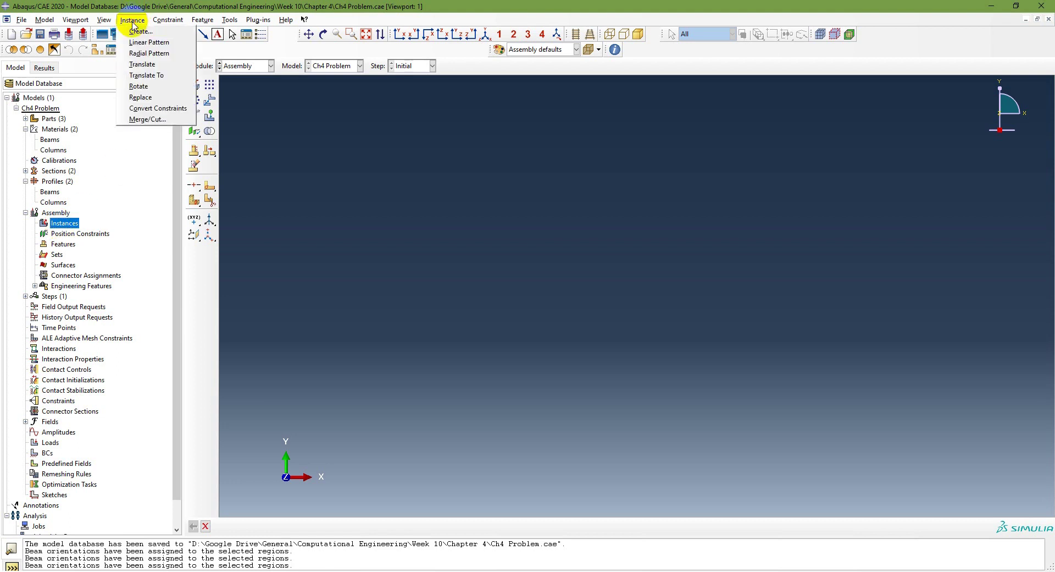
{"action": "left_click", "coordinate": [140, 32]}
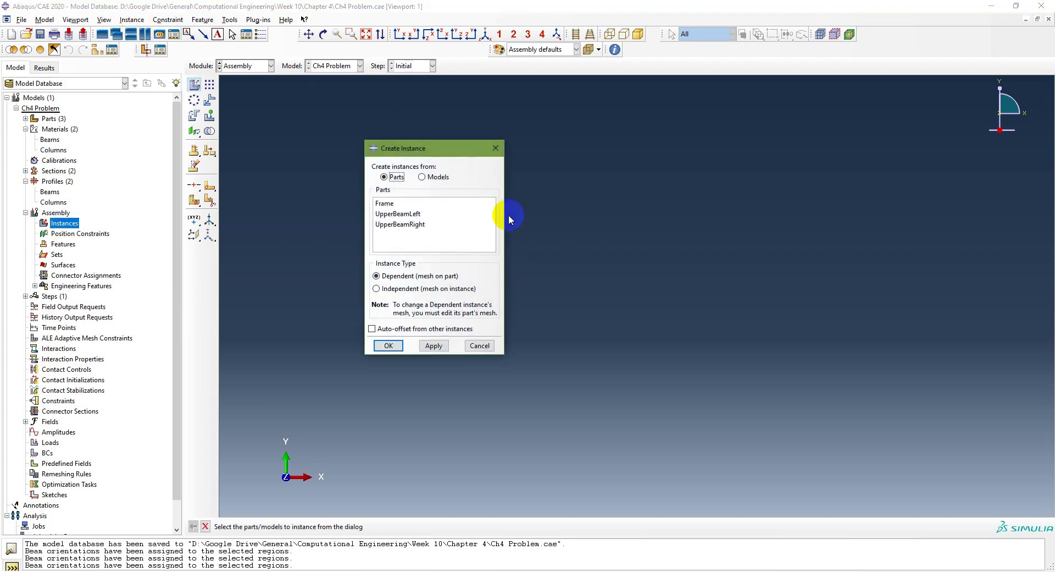
{"action": "left_click", "coordinate": [385, 204]}
{"action": "left_click", "coordinate": [387, 214], "text": "shift"}
{"action": "left_click", "coordinate": [391, 224], "text": "shift"}
{"action": "left_click", "coordinate": [384, 345]}
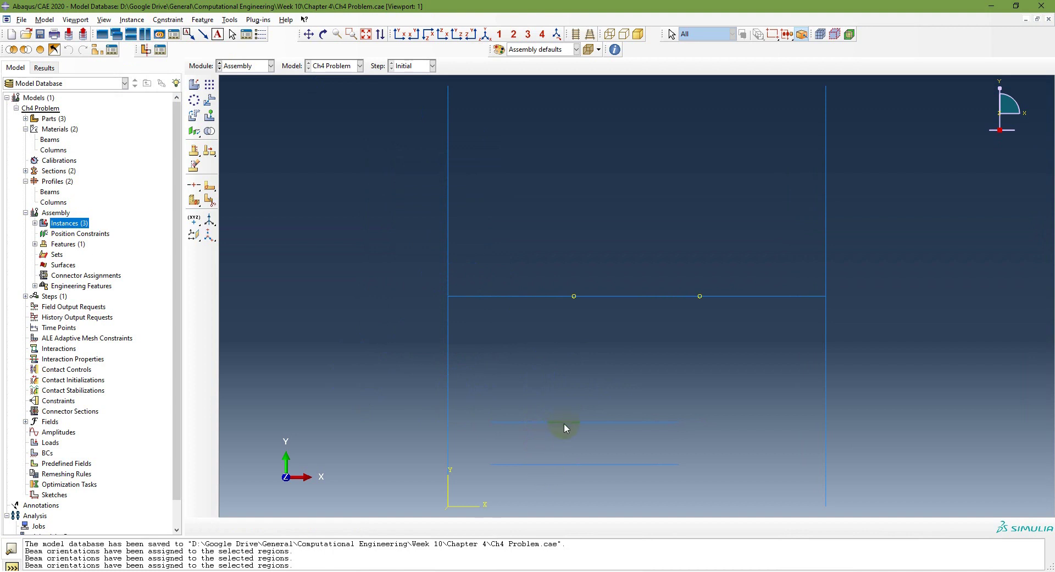
- Expand the assembly's instances and check where the frame, left upper beam and right upper beam each lie
{"action": "left_click", "coordinate": [35, 222]}
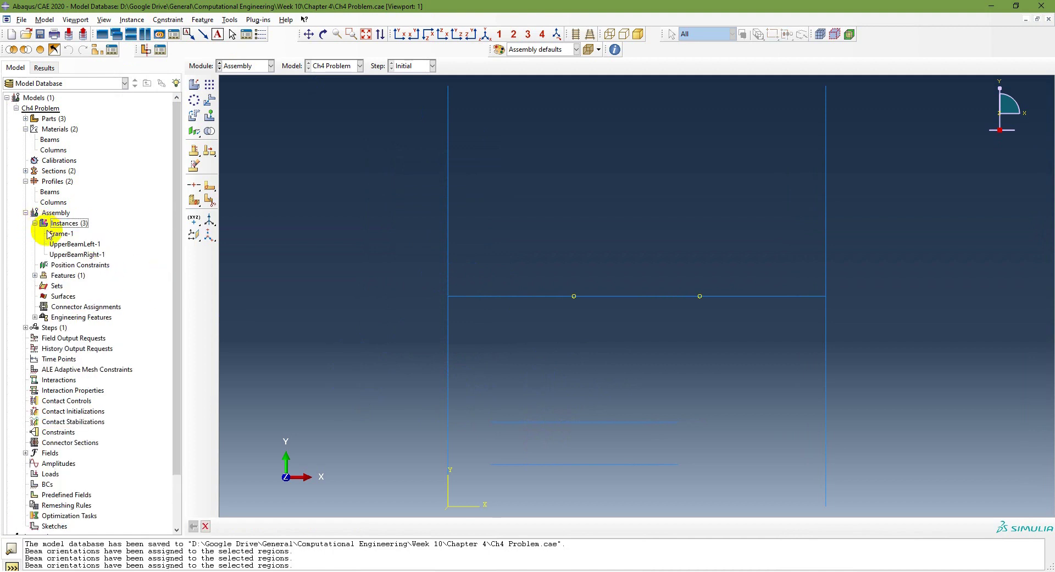
{"action": "left_click", "coordinate": [60, 233]}
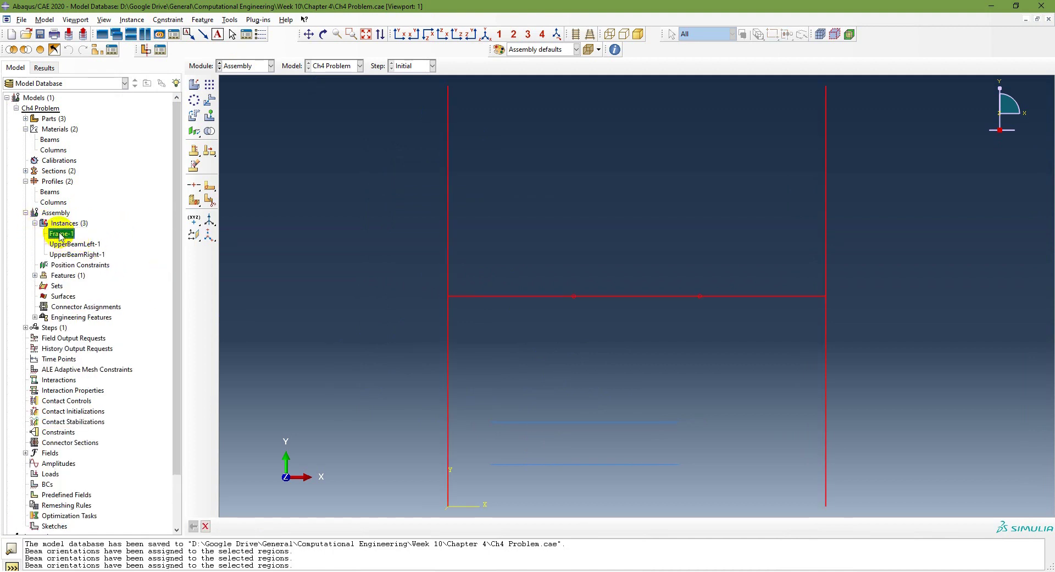
{"action": "left_click", "coordinate": [65, 245]}
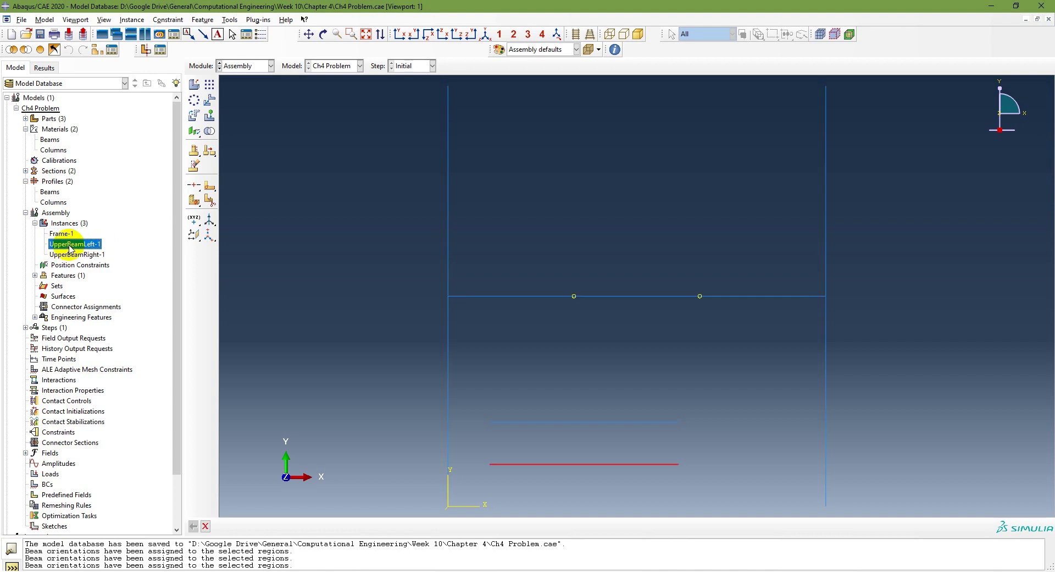
{"action": "left_click", "coordinate": [67, 255]}
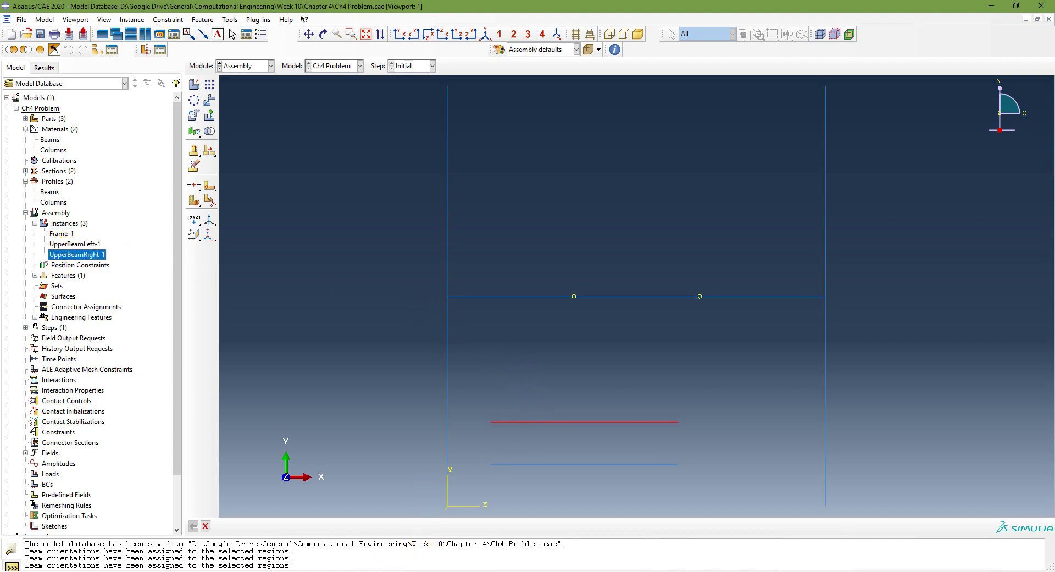
- Switch to the PowerPoint presentation and review the hinge on the Problem 4.1 upper beam and the remaining modeling procedure
{"action": "key", "text": "alt+Tab"}
{"action": "left_click", "coordinate": [547, 444]}
{"action": "scroll", "coordinate": [548, 444], "scroll_direction": "up", "scroll_amount": 1}
{"action": "scroll", "coordinate": [547, 444], "scroll_direction": "up", "scroll_amount": 1}
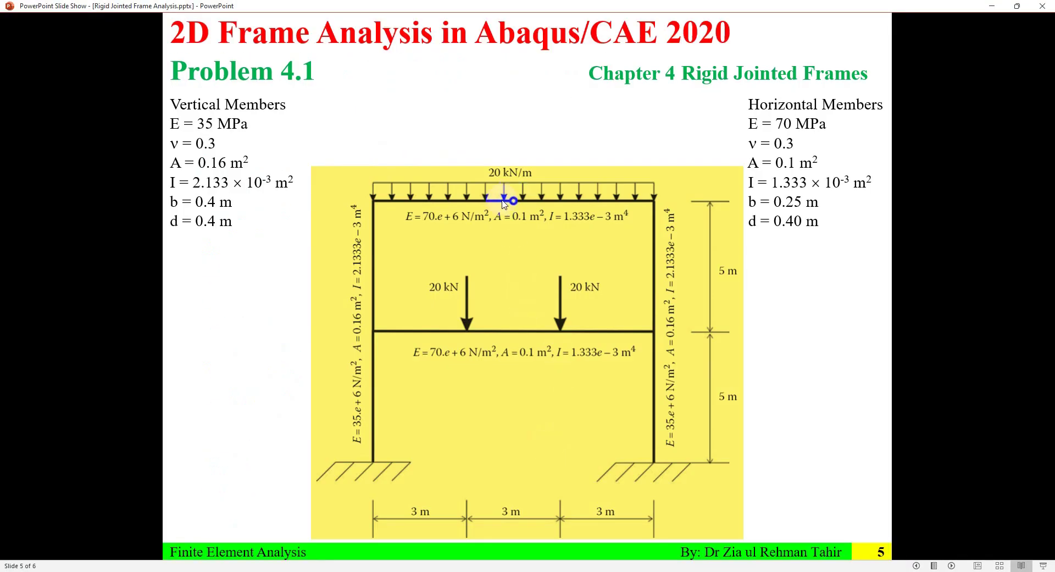
{"action": "left_click", "coordinate": [526, 280]}
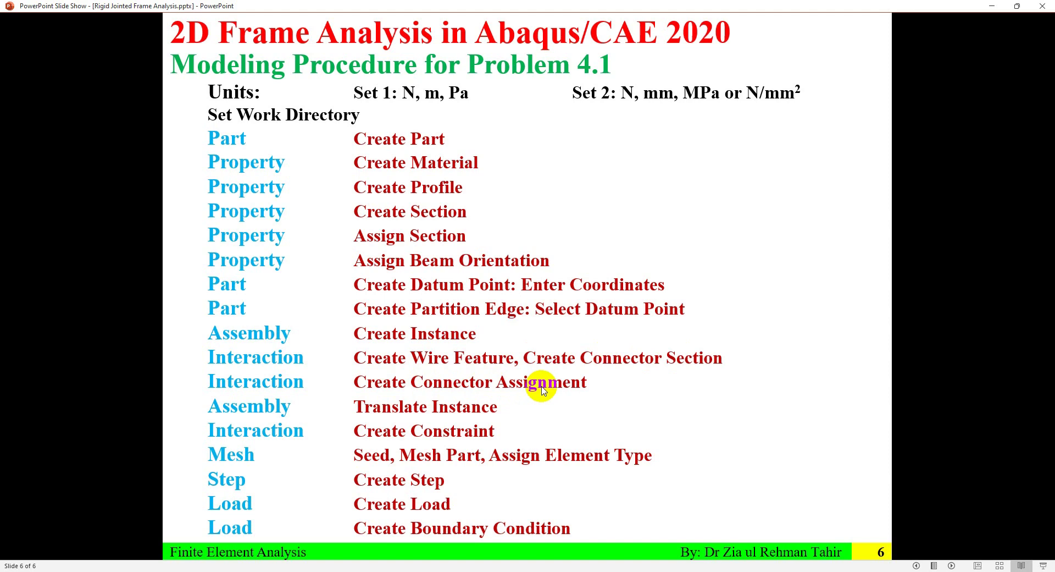
- Switch back to Abaqus/CAE and enter the Interaction module
{"action": "key", "text": "alt+Tab"}
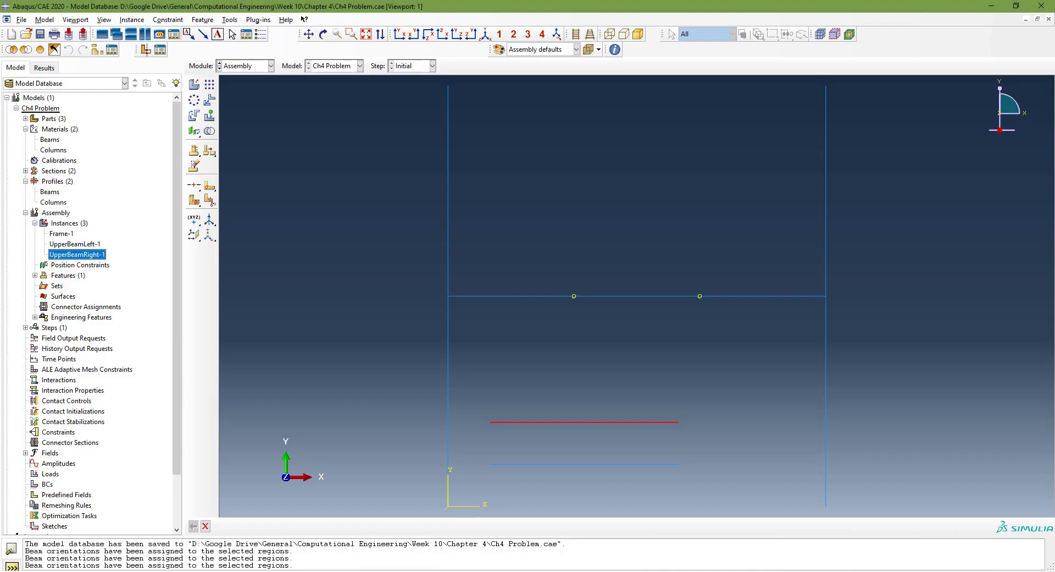
{"action": "left_click_drag", "start_coordinate": [247, 65], "coordinate": [256, 119]}
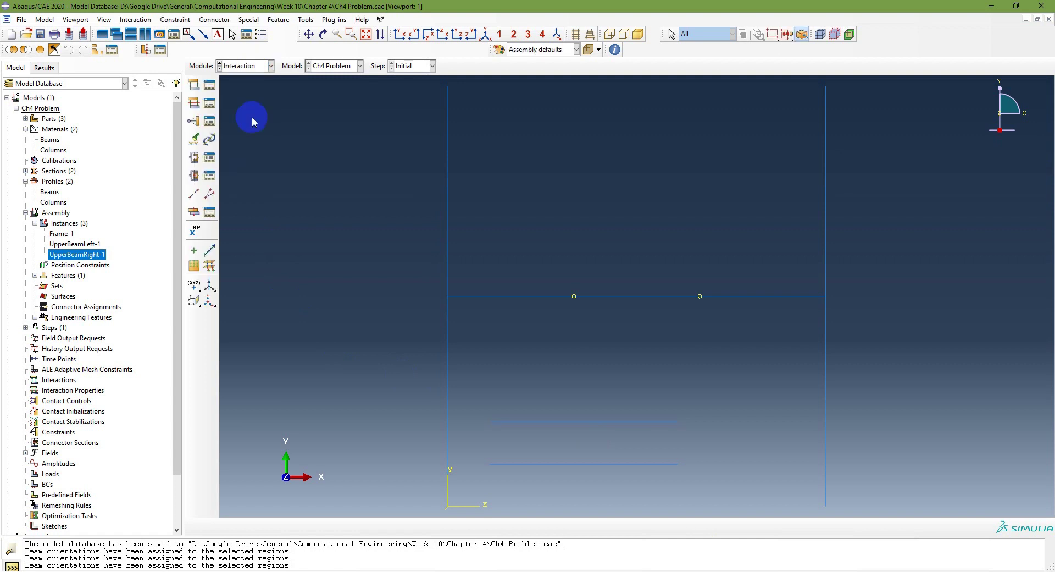
{"action": "left_click", "coordinate": [195, 199]}
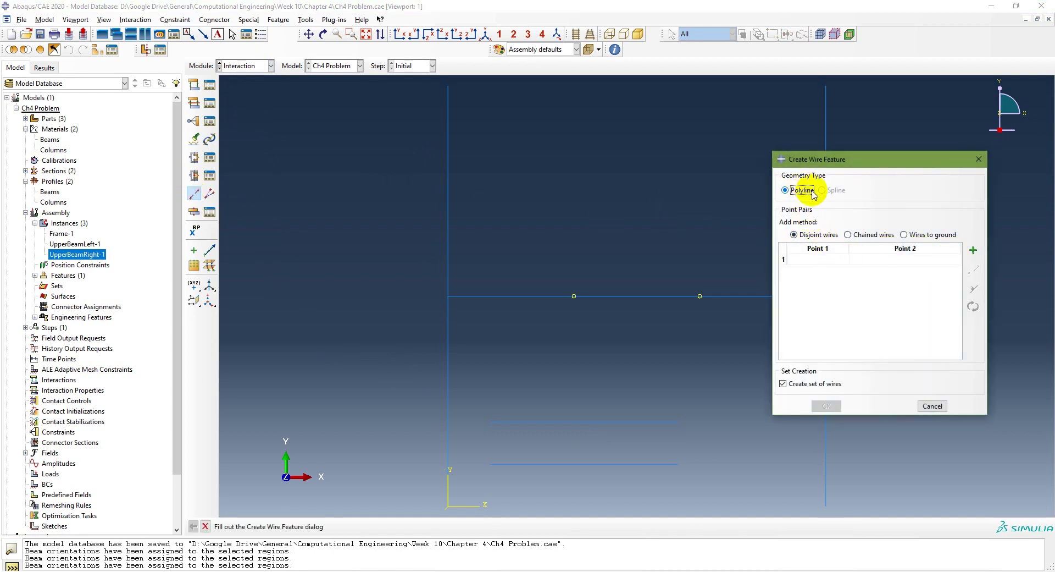
{"action": "left_click", "coordinate": [972, 250]}
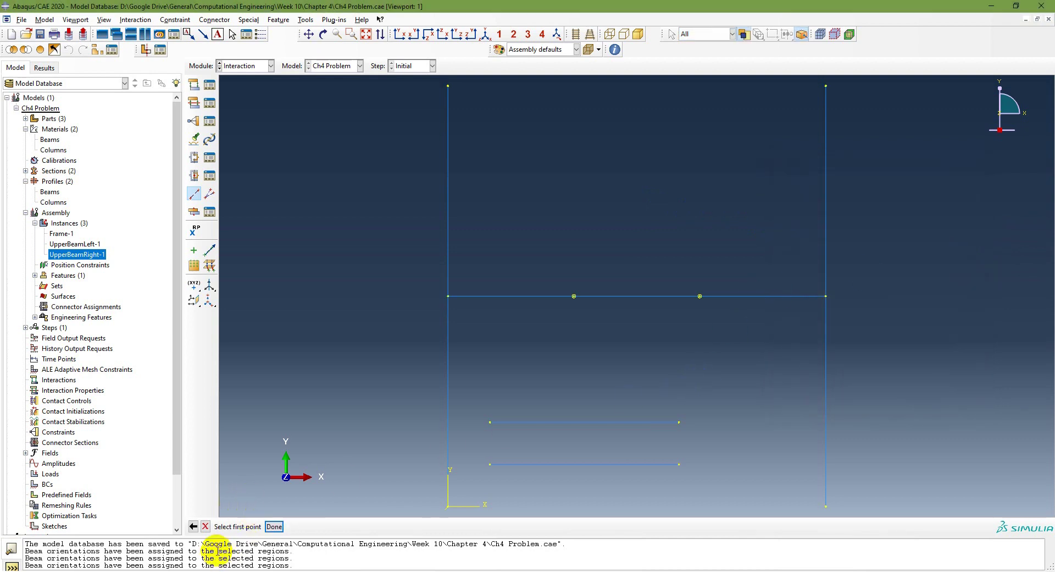
{"action": "left_click", "coordinate": [490, 422]}
{"action": "left_click", "coordinate": [679, 464]}
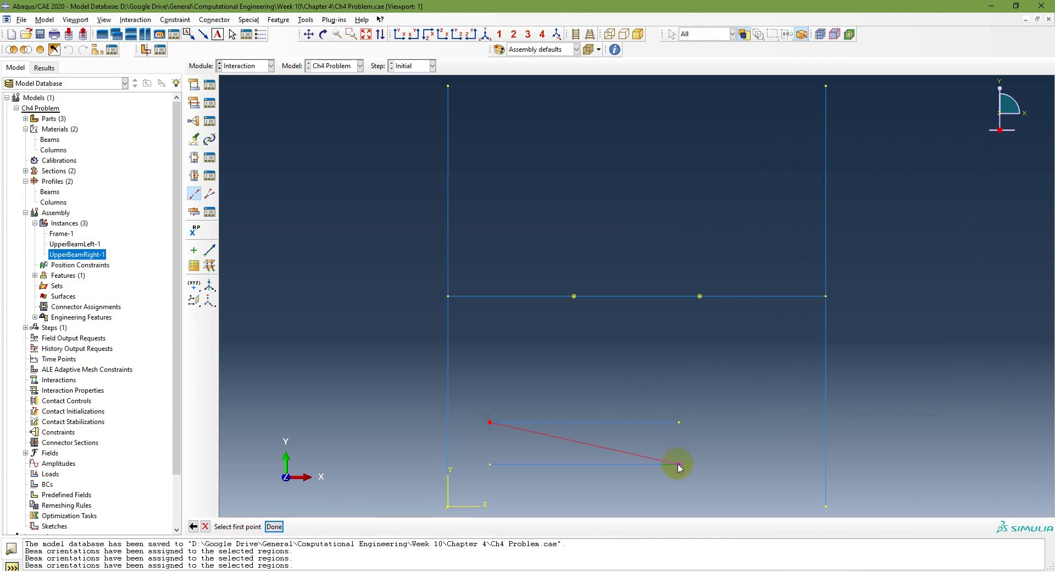
{"action": "left_click", "coordinate": [193, 526]}
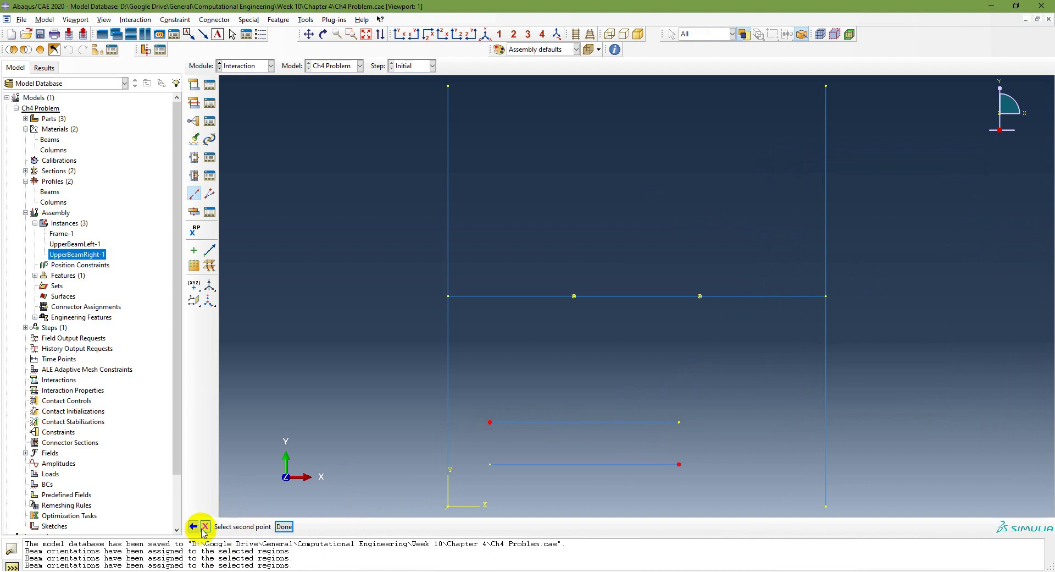
{"action": "left_click", "coordinate": [205, 525]}
{"action": "left_click", "coordinate": [487, 313]}
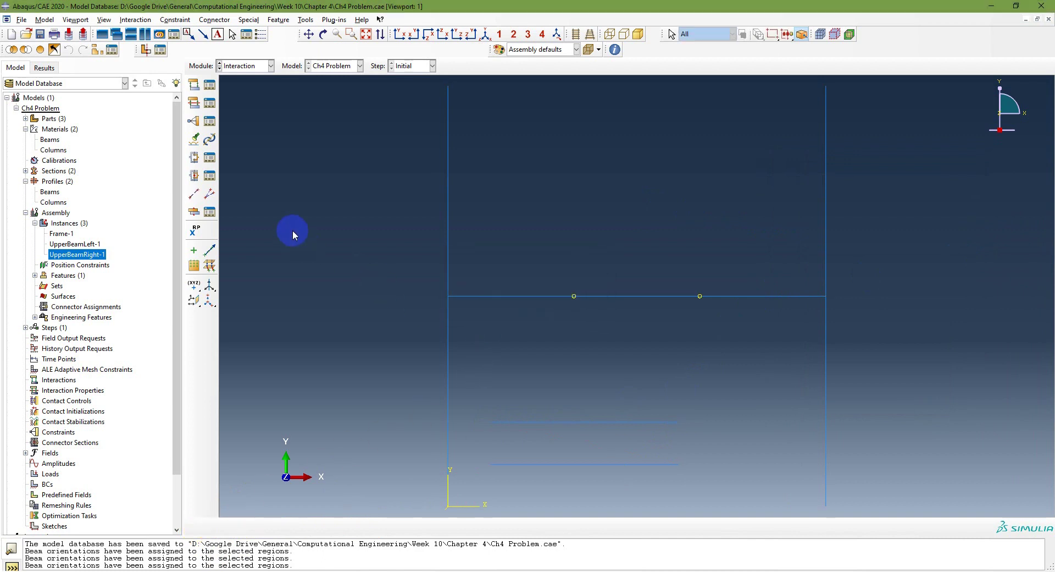
- Create a disjoint wire feature from the right end of UpperBeamLeft-1 to the left end of UpperBeamRight-1, with a set of wires
{"action": "left_click", "coordinate": [195, 194]}
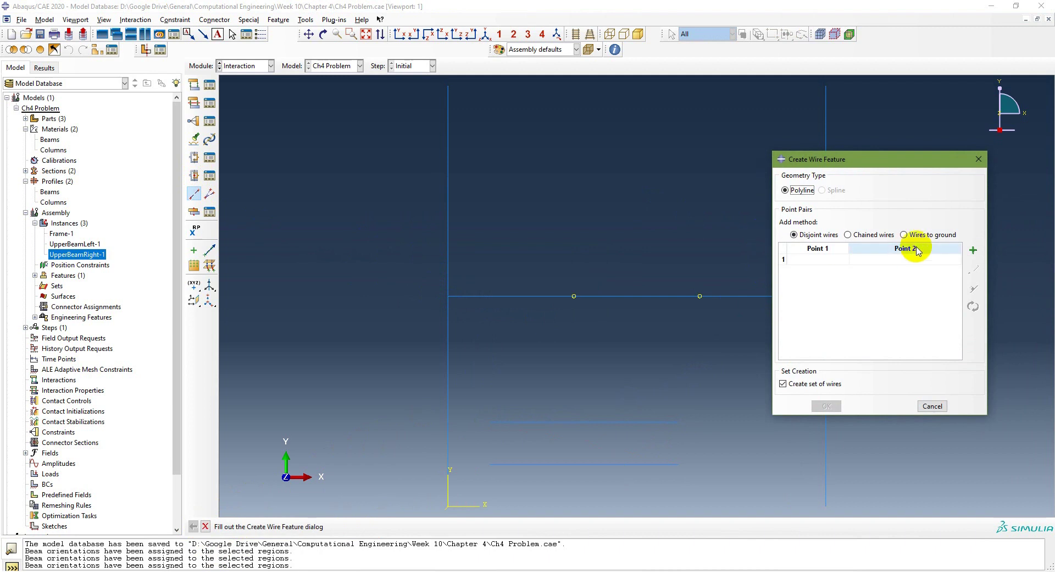
{"action": "left_click", "coordinate": [973, 250]}
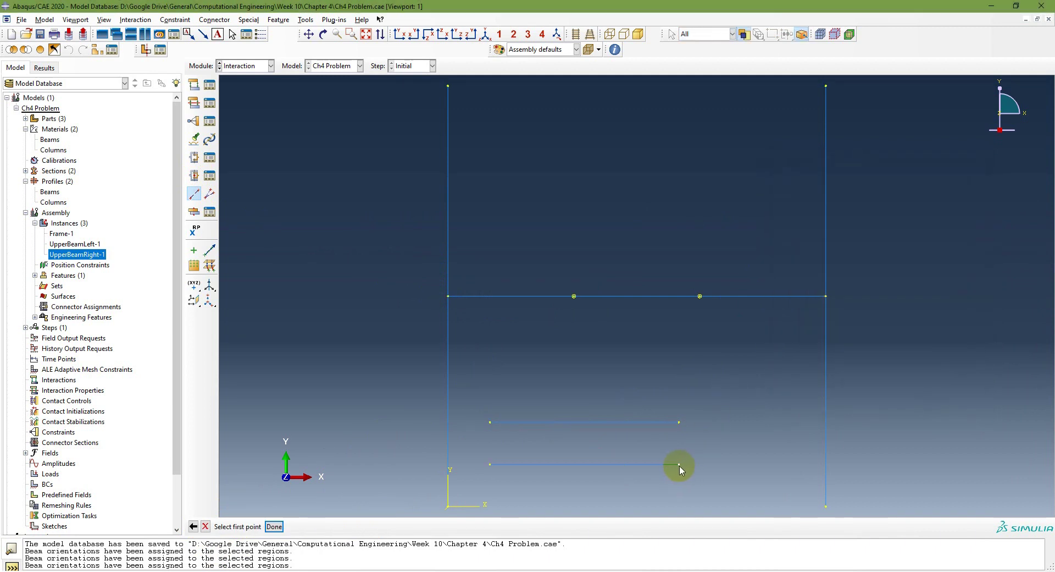
{"action": "left_click", "coordinate": [679, 464]}
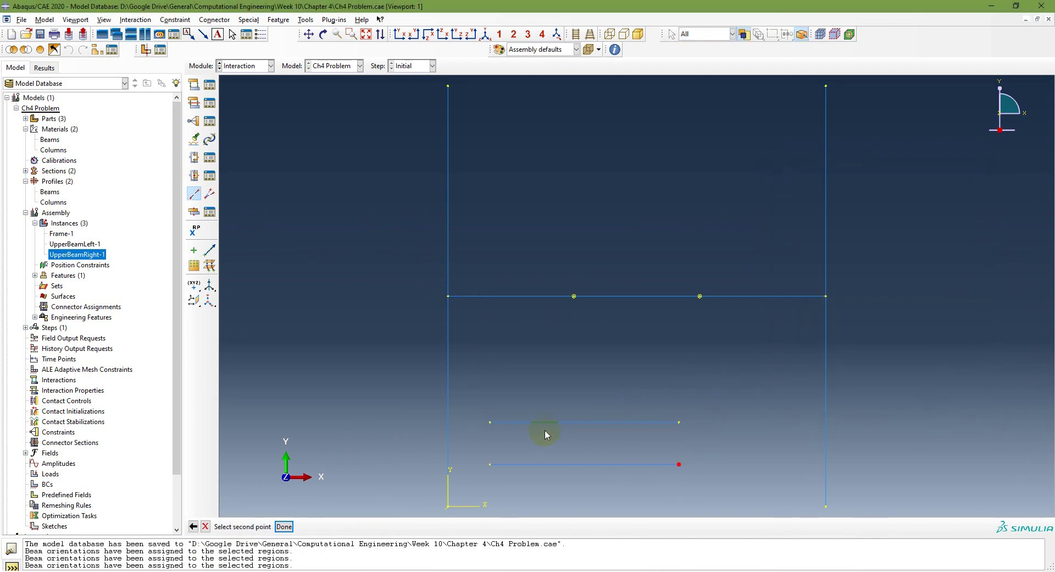
{"action": "left_click", "coordinate": [490, 422]}
{"action": "left_click", "coordinate": [273, 526]}
{"action": "left_click", "coordinate": [834, 406]}
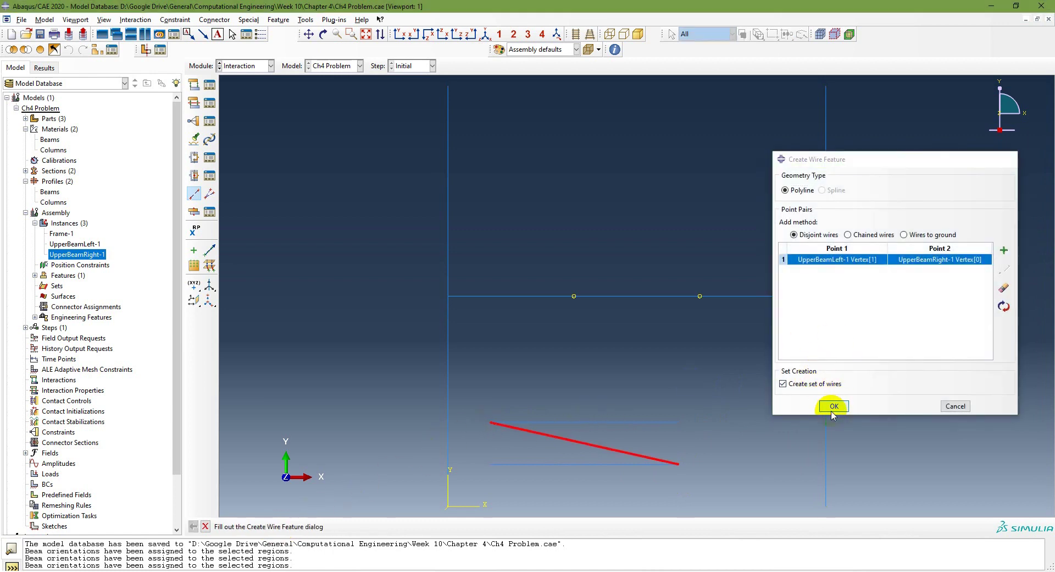
- Create a Basic connector section with translational type Join and rotational type Rotation
{"action": "left_click", "coordinate": [193, 178]}
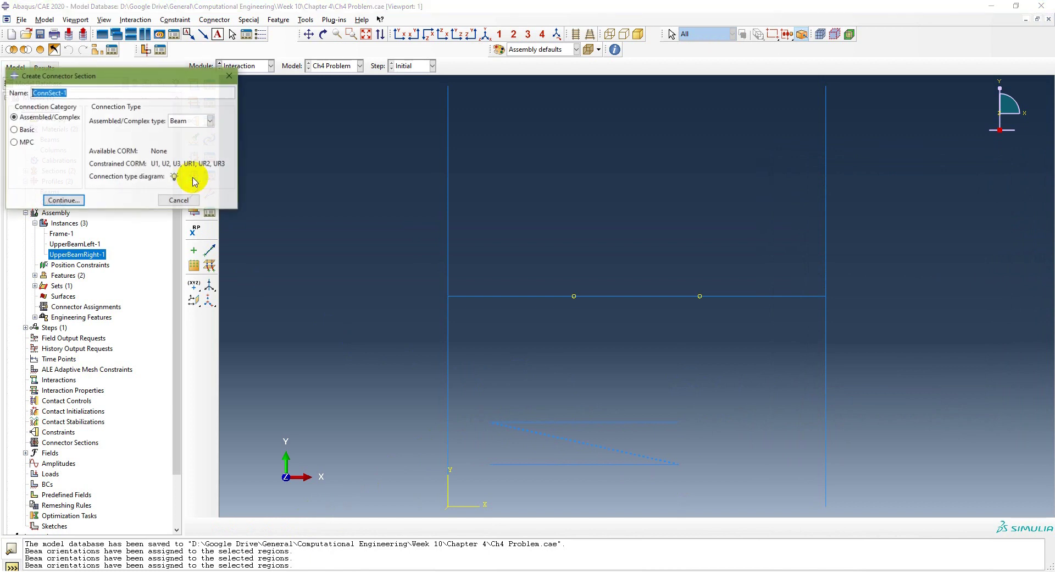
{"action": "left_click", "coordinate": [35, 132]}
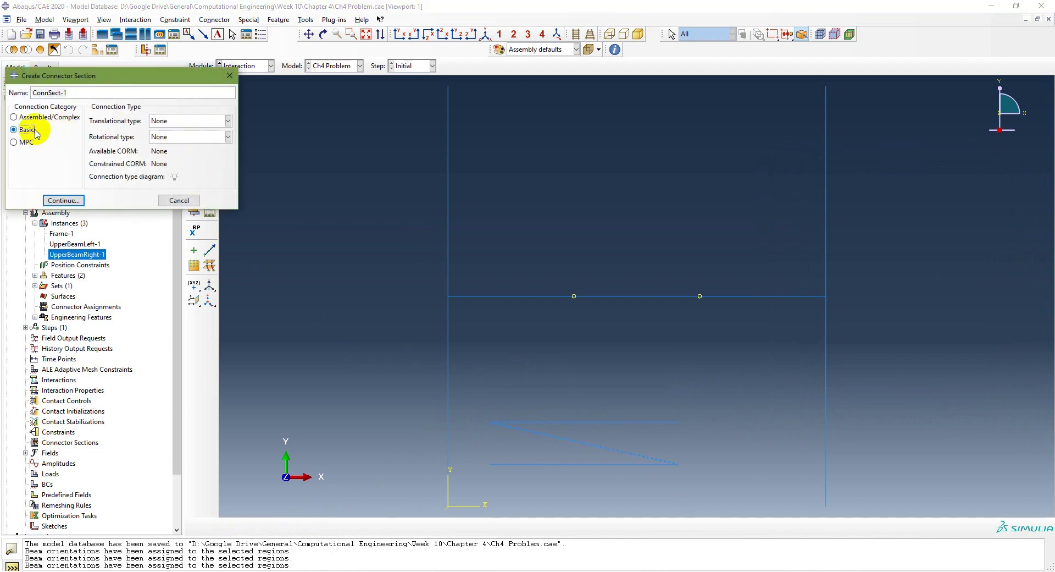
{"action": "left_click", "coordinate": [214, 125]}
{"action": "left_click", "coordinate": [195, 182]}
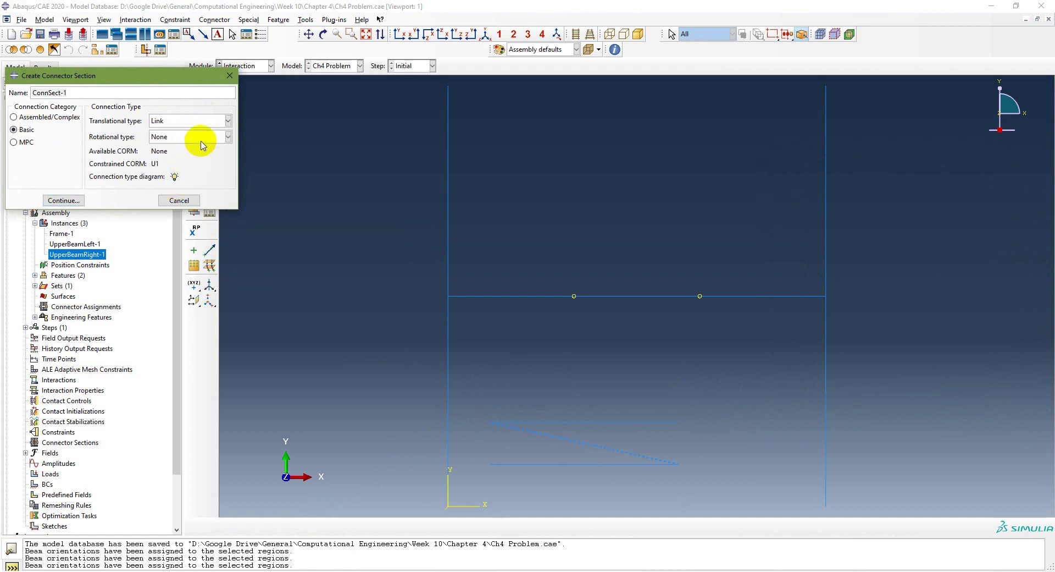
{"action": "left_click", "coordinate": [207, 121]}
{"action": "left_click", "coordinate": [220, 173]}
{"action": "left_click", "coordinate": [202, 137]}
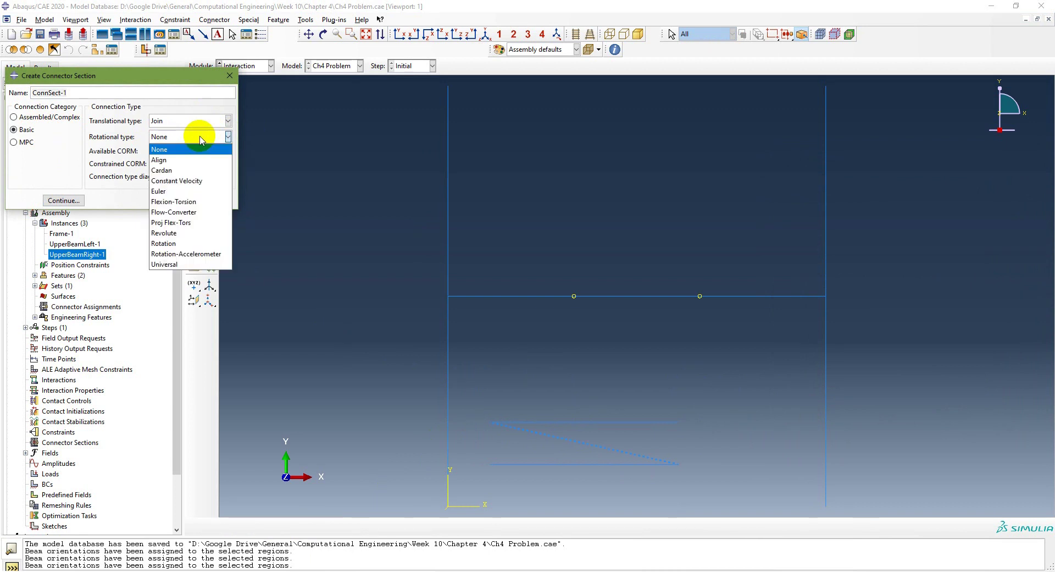
{"action": "left_click", "coordinate": [187, 238]}
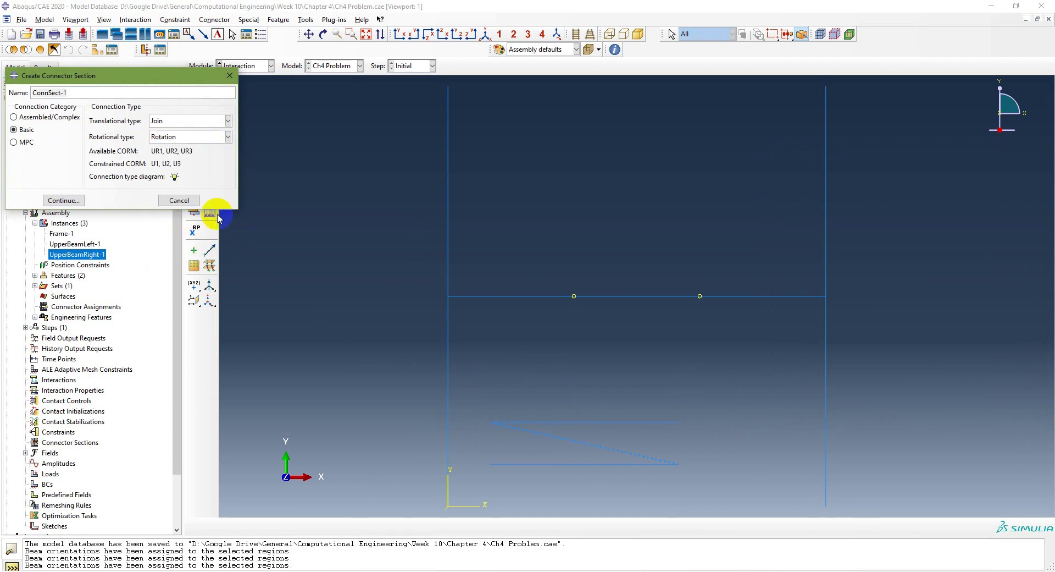
{"action": "left_click", "coordinate": [65, 200]}
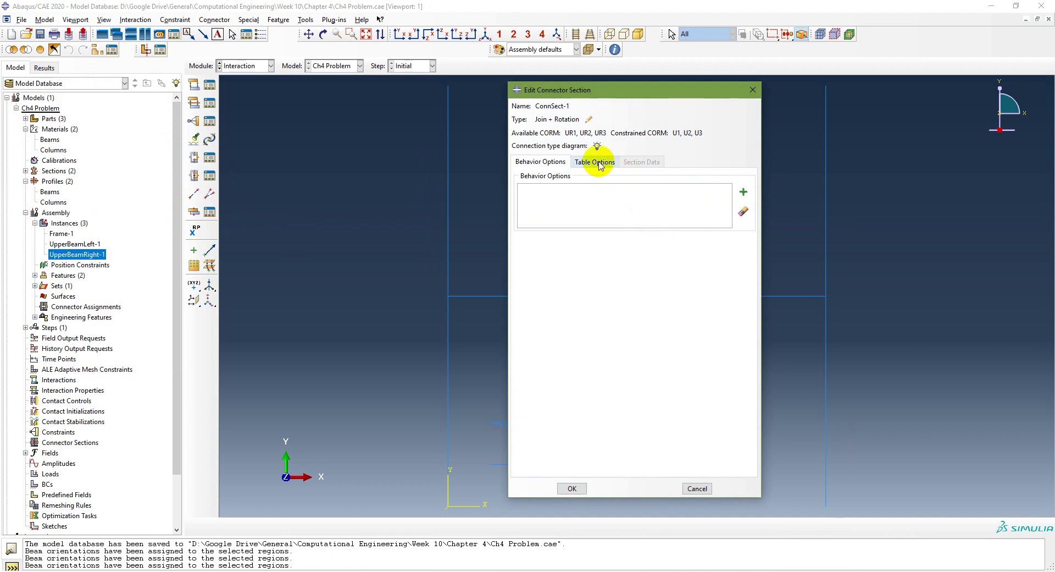
- Add rigid elasticity for component UR1 to the connector section, save it, and reopen the section to check its definition
{"action": "left_click", "coordinate": [744, 194]}
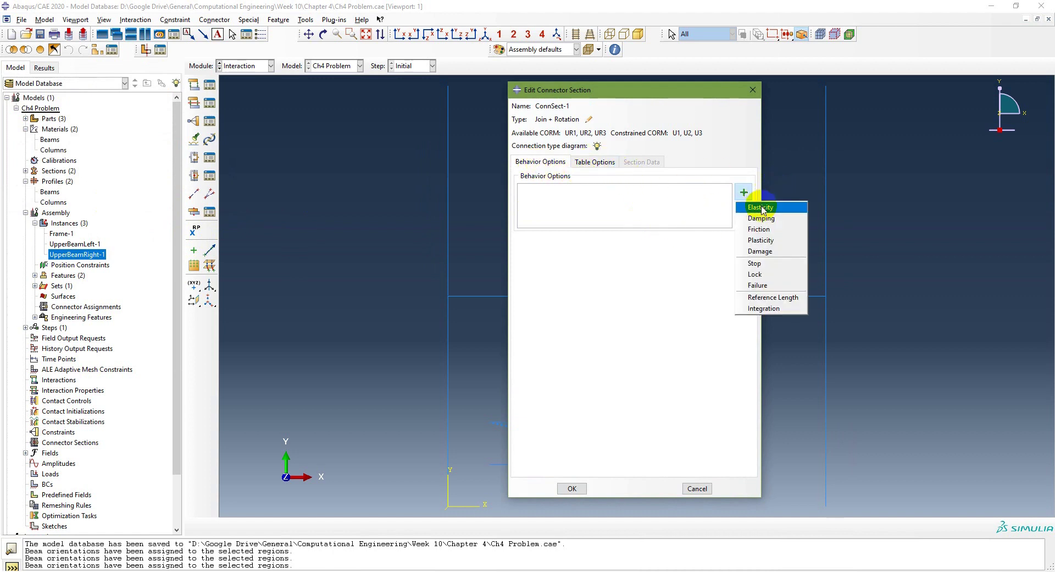
{"action": "left_click", "coordinate": [764, 203]}
{"action": "left_click", "coordinate": [632, 251]}
{"action": "left_click", "coordinate": [630, 264]}
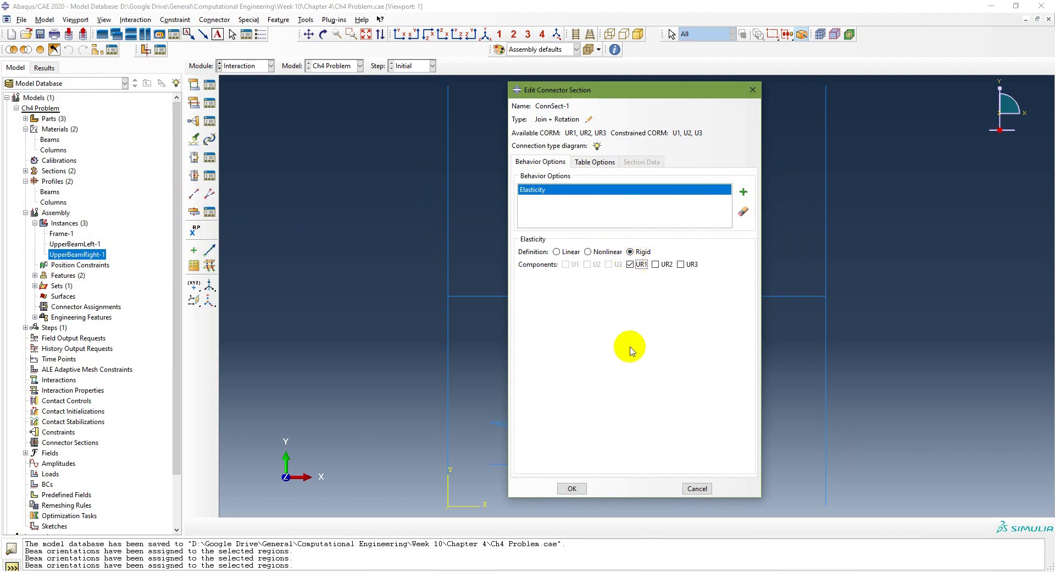
{"action": "left_click", "coordinate": [569, 487]}
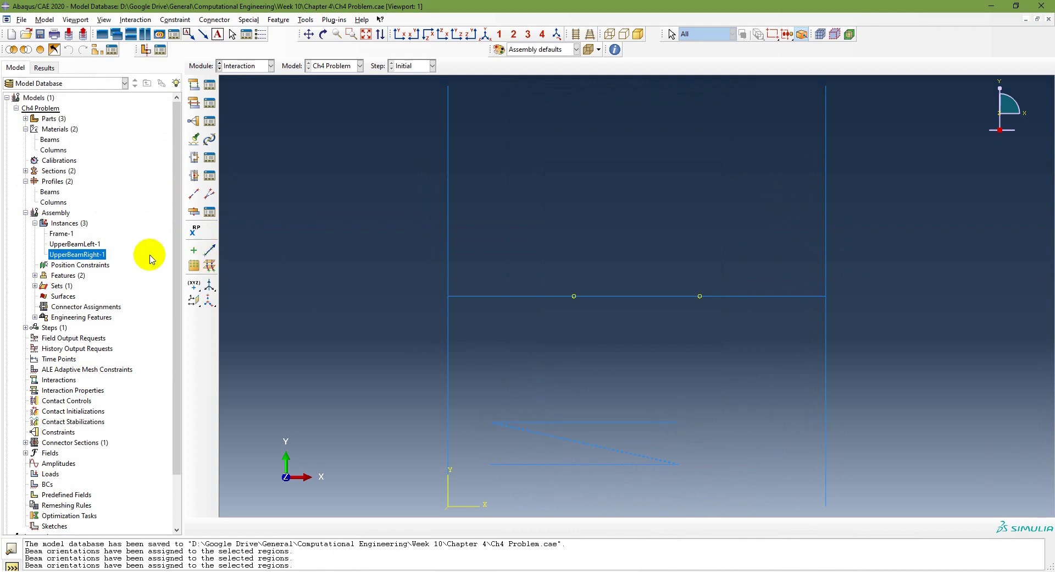
{"action": "left_click", "coordinate": [26, 442]}
{"action": "double_click", "coordinate": [62, 452]}
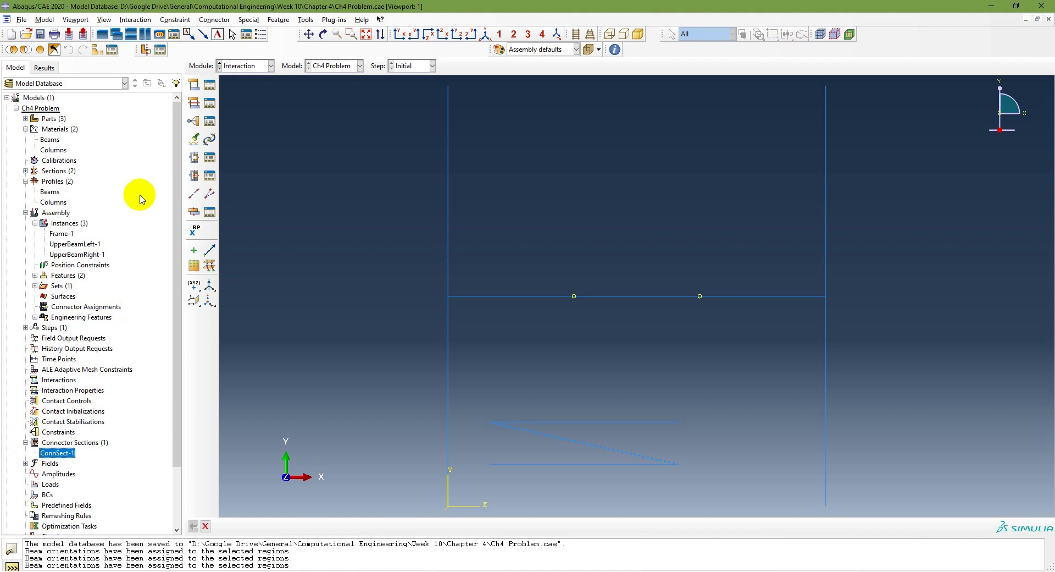
- Identify the wire feature joining the two upper beams and select that wire for a connector section assignment
{"action": "left_click", "coordinate": [35, 274]}
{"action": "left_click", "coordinate": [60, 295]}
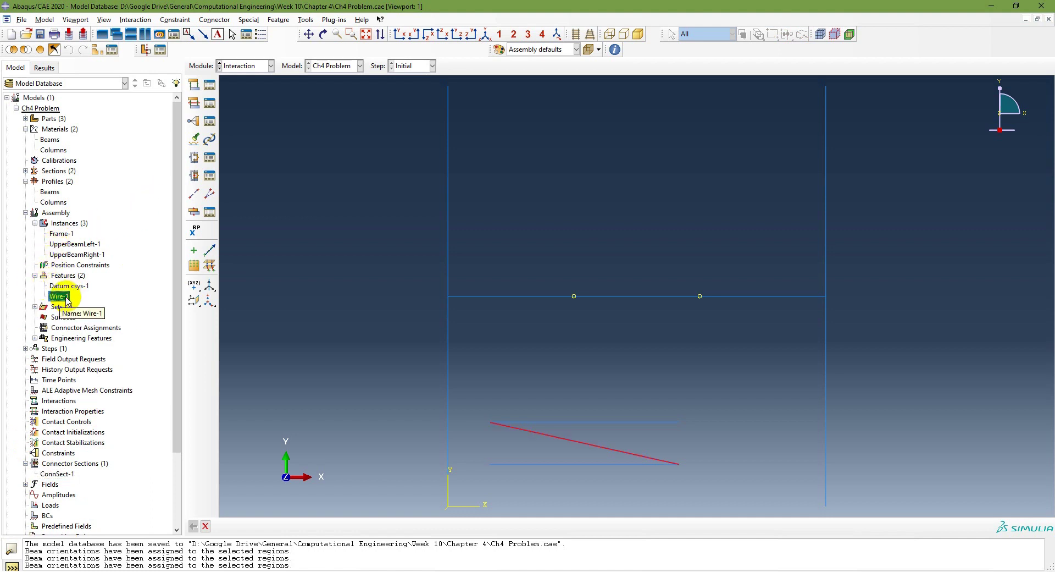
{"action": "left_click", "coordinate": [194, 158]}
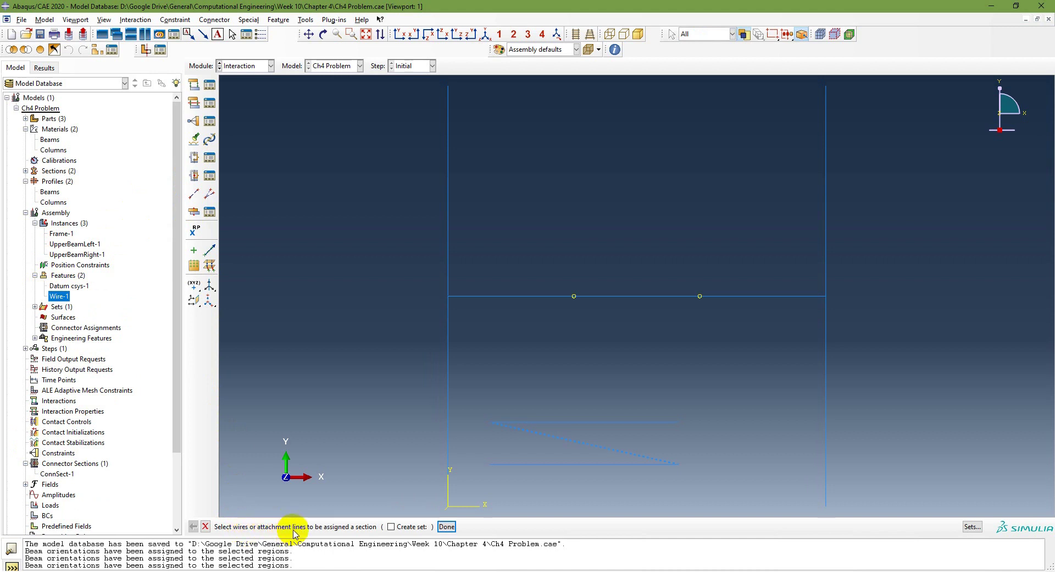
{"action": "left_click", "coordinate": [605, 450]}
{"action": "left_click", "coordinate": [447, 526]}
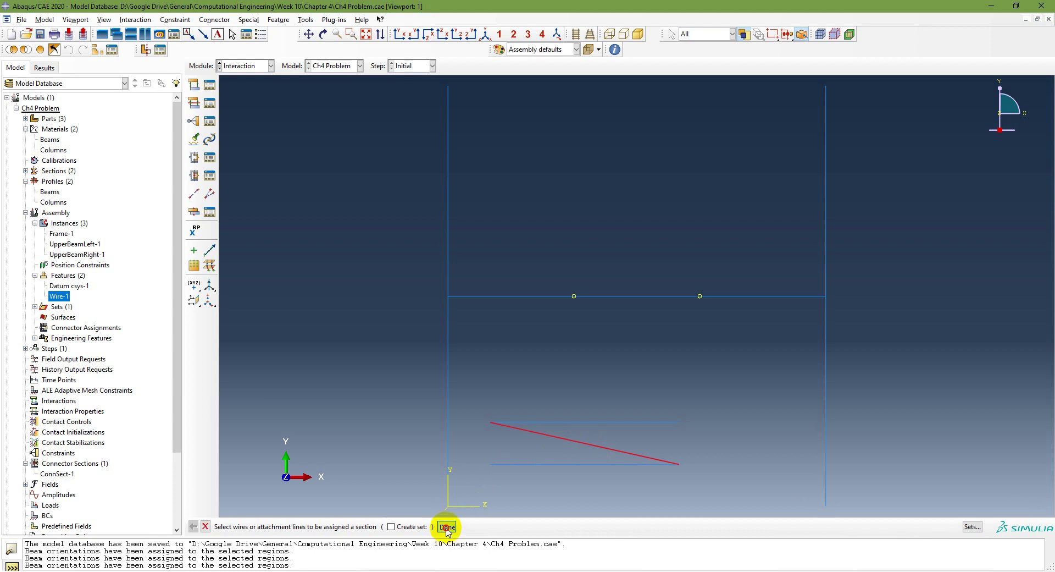
- Assign the connector section ConnSect-1 to the selected wire Wire-1
{"action": "left_click", "coordinate": [131, 156]}
{"action": "left_click", "coordinate": [130, 167]}
{"action": "left_click", "coordinate": [50, 232]}
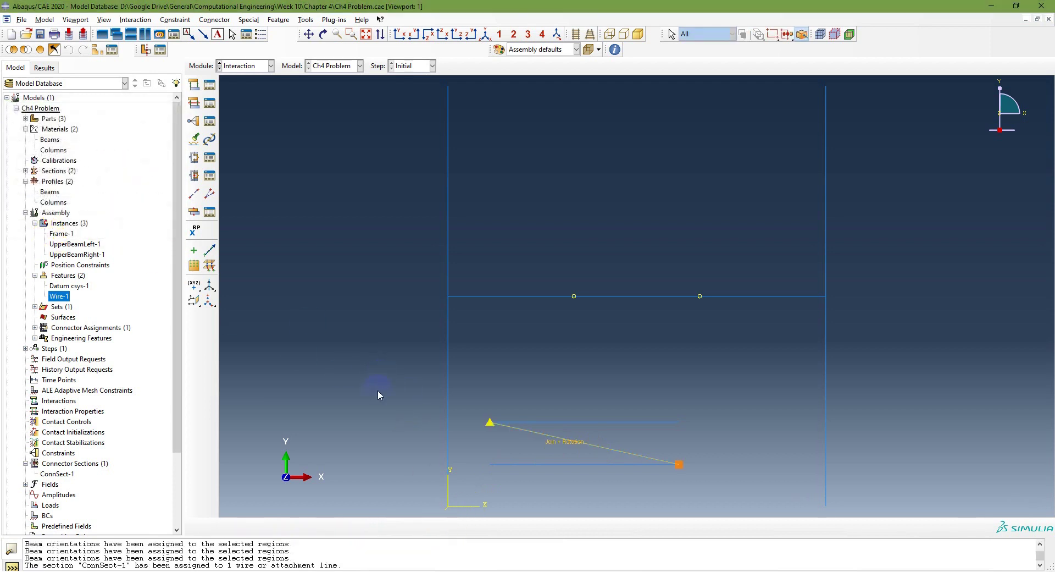
- Inspect the connector between the two upper beams, check the procedure slide in PowerPoint for the following stage, and return to Abaqus/CAE
{"action": "left_click", "coordinate": [546, 482]}
{"action": "left_click", "coordinate": [482, 423]}
{"action": "left_click", "coordinate": [644, 465]}
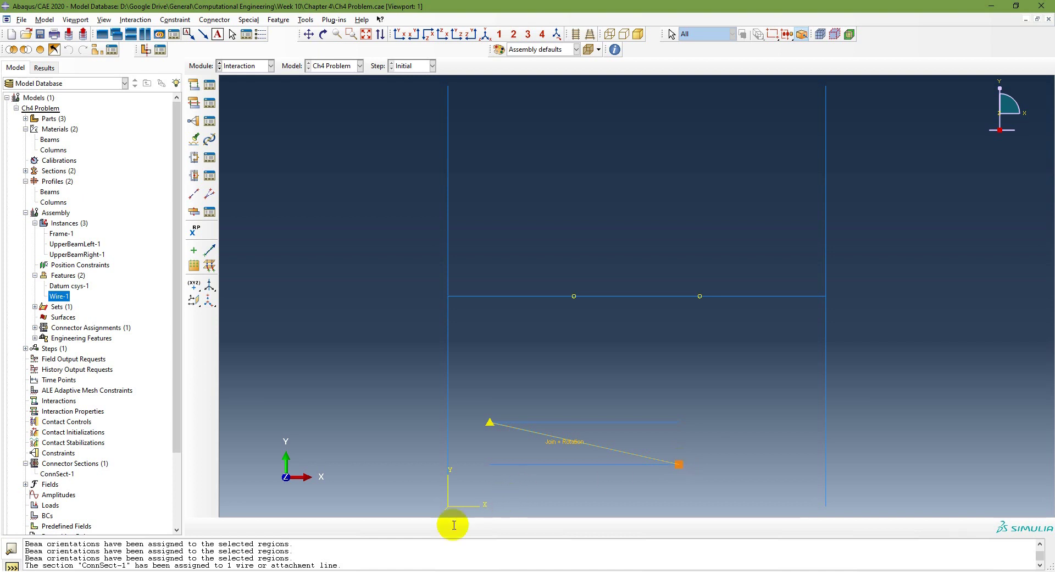
{"action": "key", "text": "alt+Tab"}
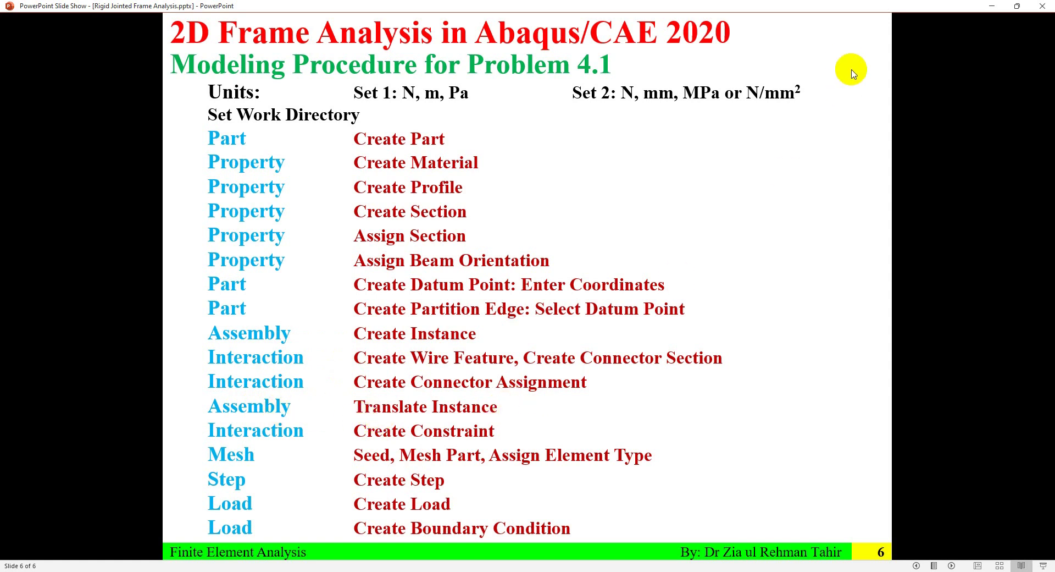
{"action": "left_click", "coordinate": [992, 6]}
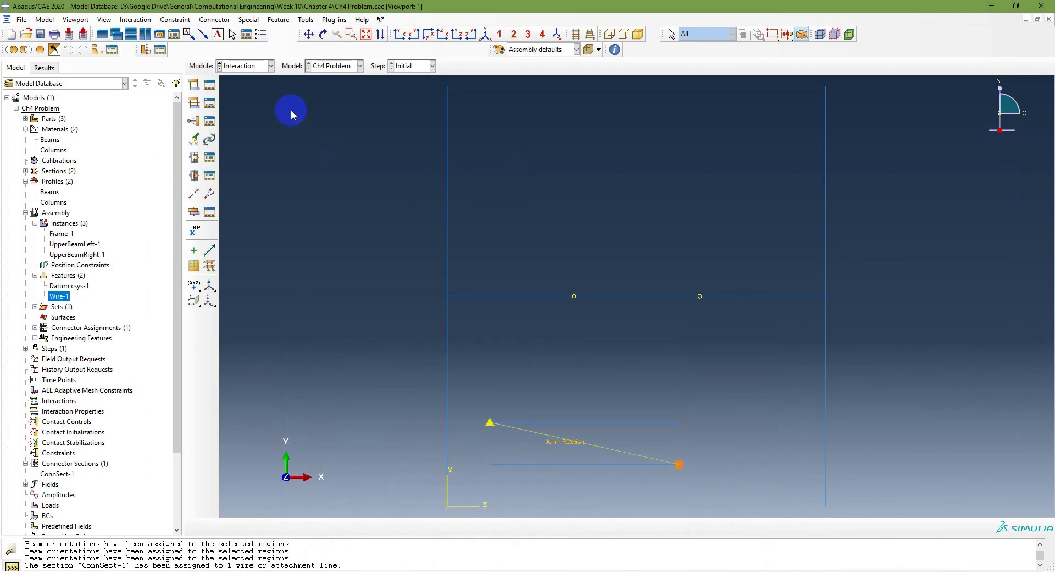
- Switch to the Assembly module and start the Translate Instance command
{"action": "left_click", "coordinate": [251, 66]}
{"action": "left_click", "coordinate": [249, 92]}
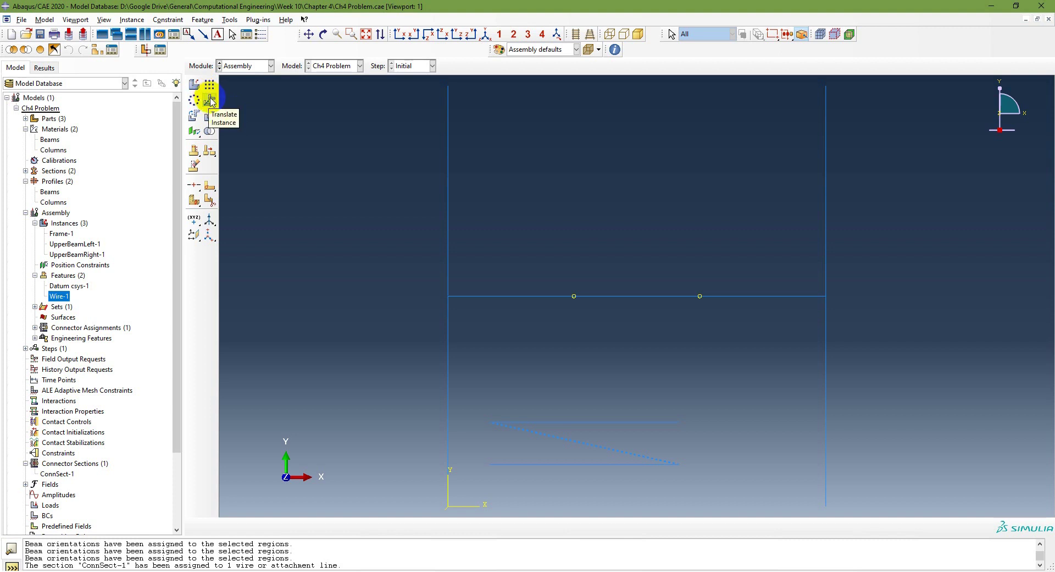
{"action": "left_click", "coordinate": [131, 21]}
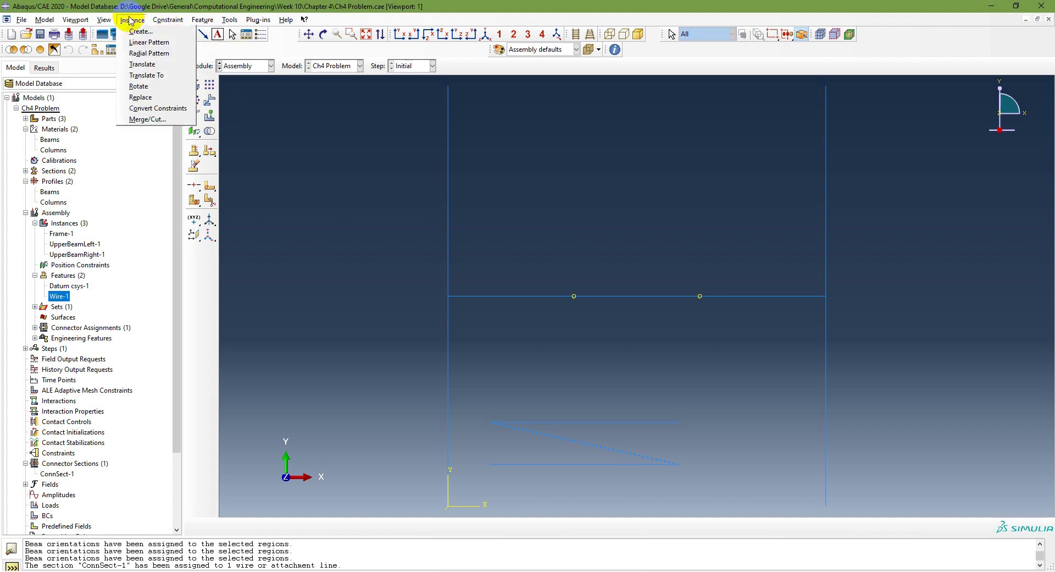
{"action": "left_click", "coordinate": [149, 68]}
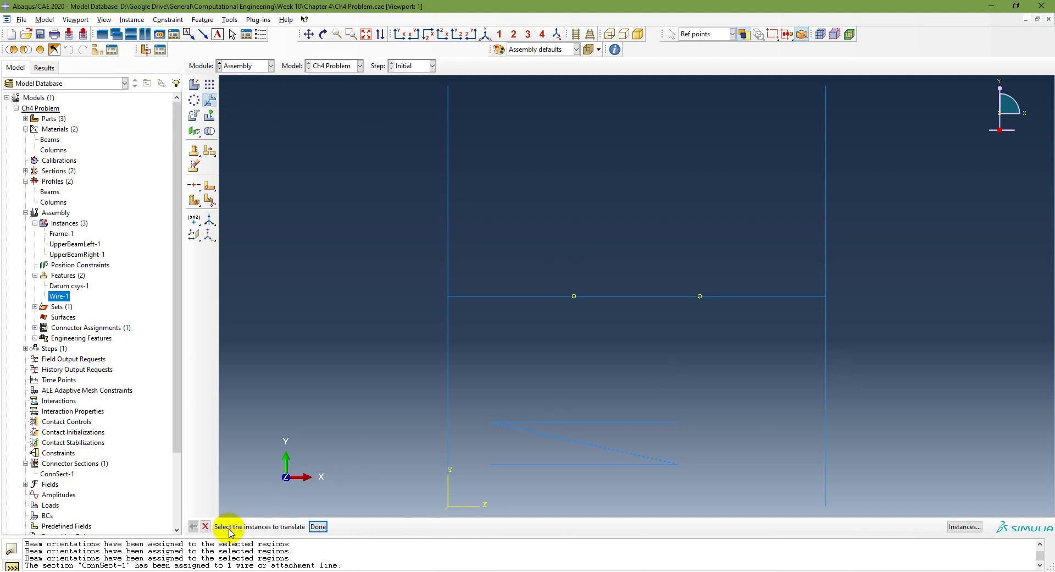
- Highlight UpperBeamLeft-1 and UpperBeamRight-1 in turn to identify which line in the assembly is which instance
{"action": "left_click", "coordinate": [607, 421]}
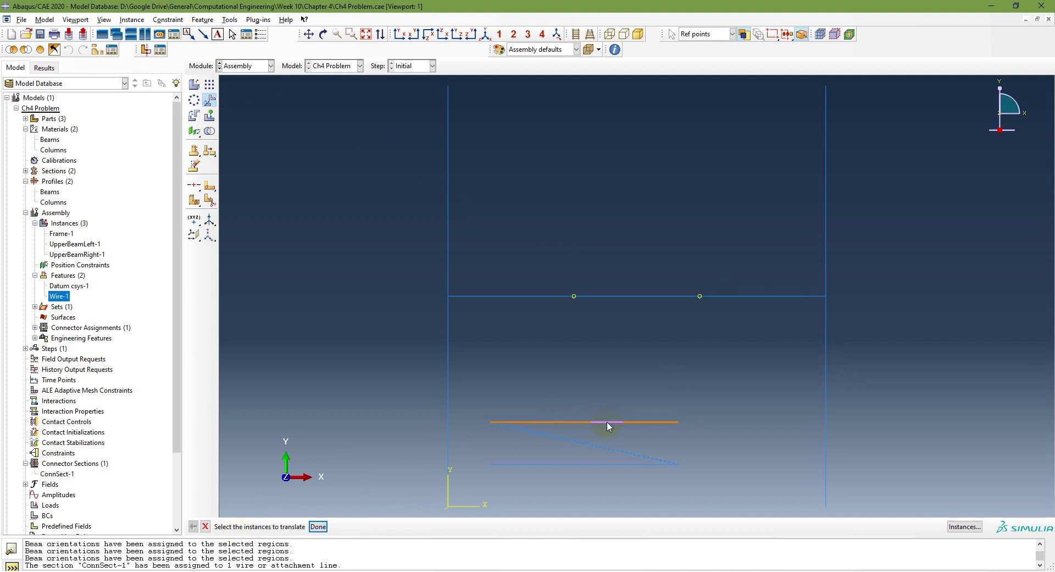
{"action": "left_click", "coordinate": [702, 464]}
{"action": "left_click", "coordinate": [618, 464]}
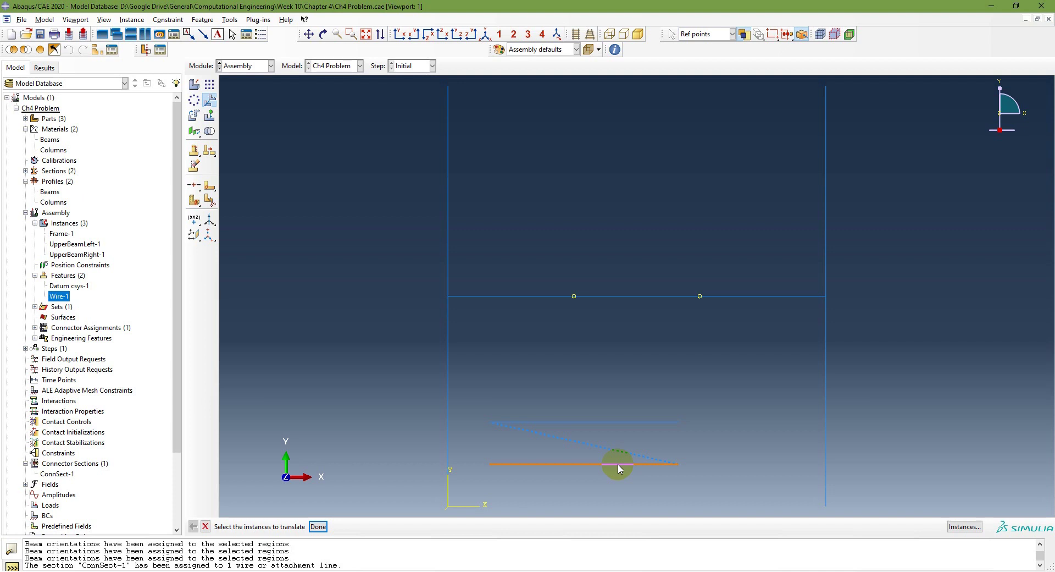
{"action": "left_click", "coordinate": [638, 422]}
{"action": "left_click", "coordinate": [243, 418]}
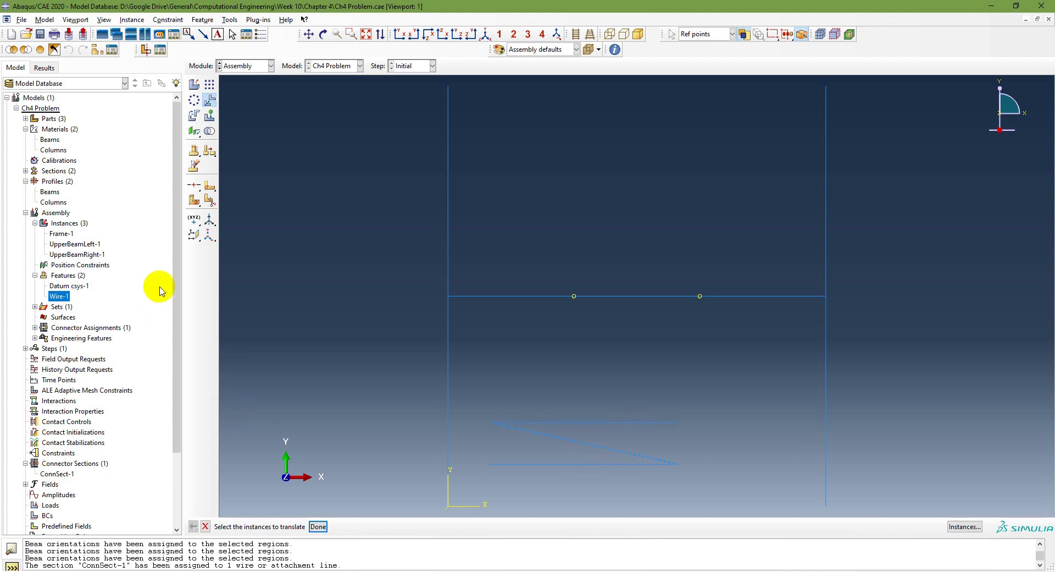
{"action": "left_click", "coordinate": [75, 244]}
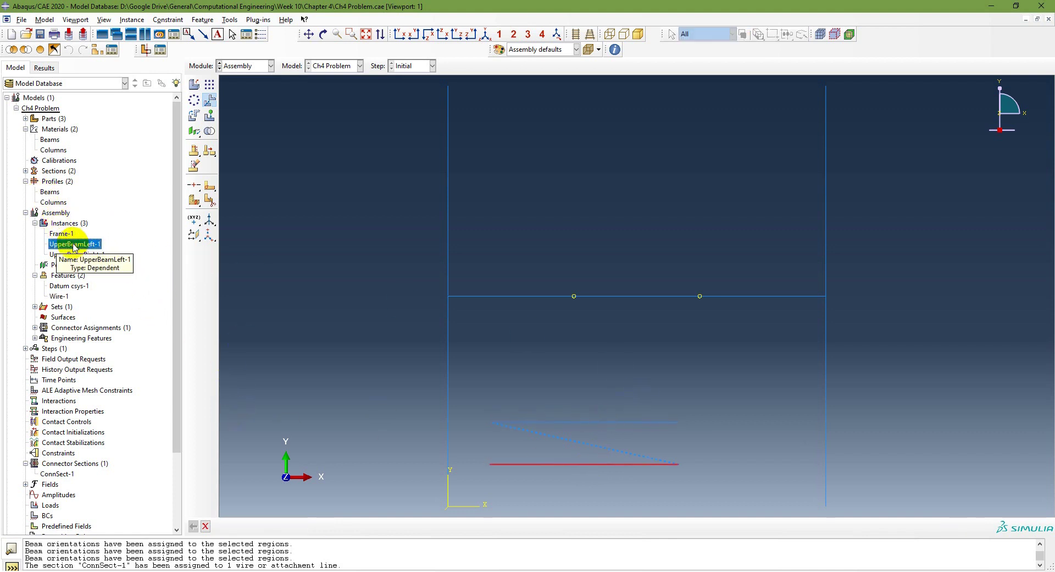
{"action": "left_click", "coordinate": [75, 255]}
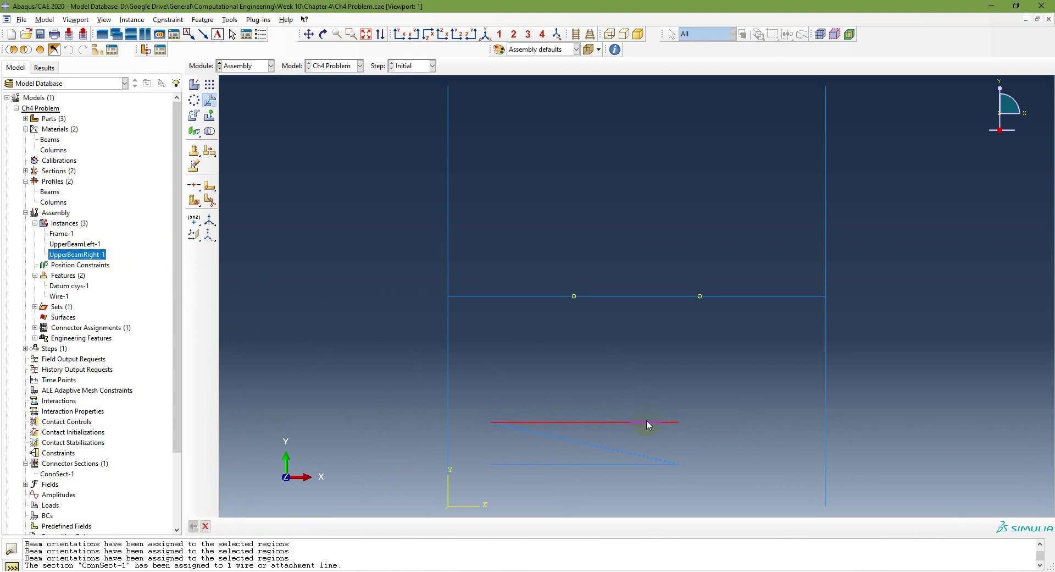
- Translate the instance UpperBeamRight-1 so that its left endpoint lands on the right endpoint of UpperBeamLeft-1
{"action": "left_click", "coordinate": [209, 100]}
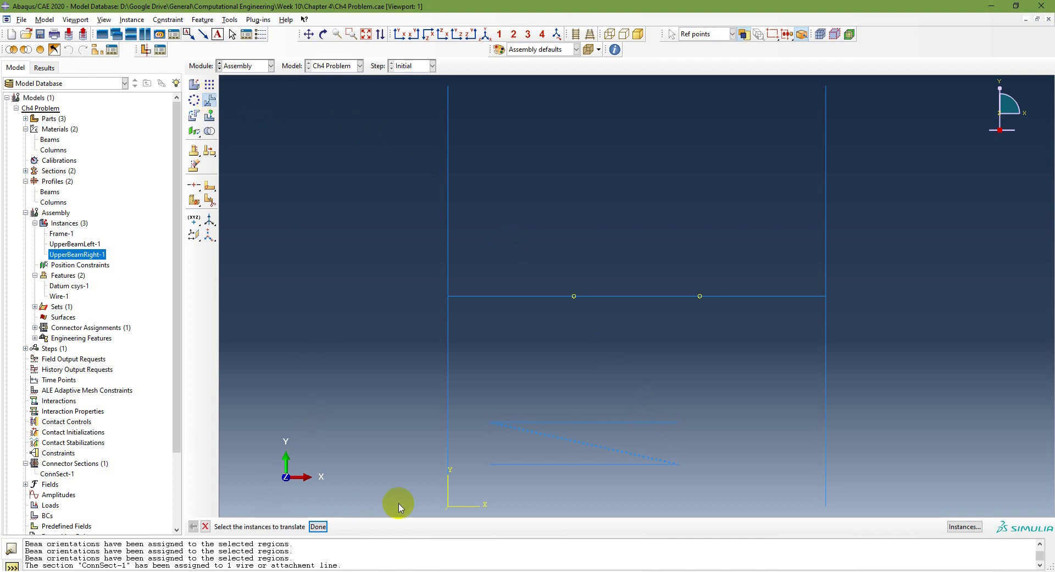
{"action": "left_click", "coordinate": [652, 420]}
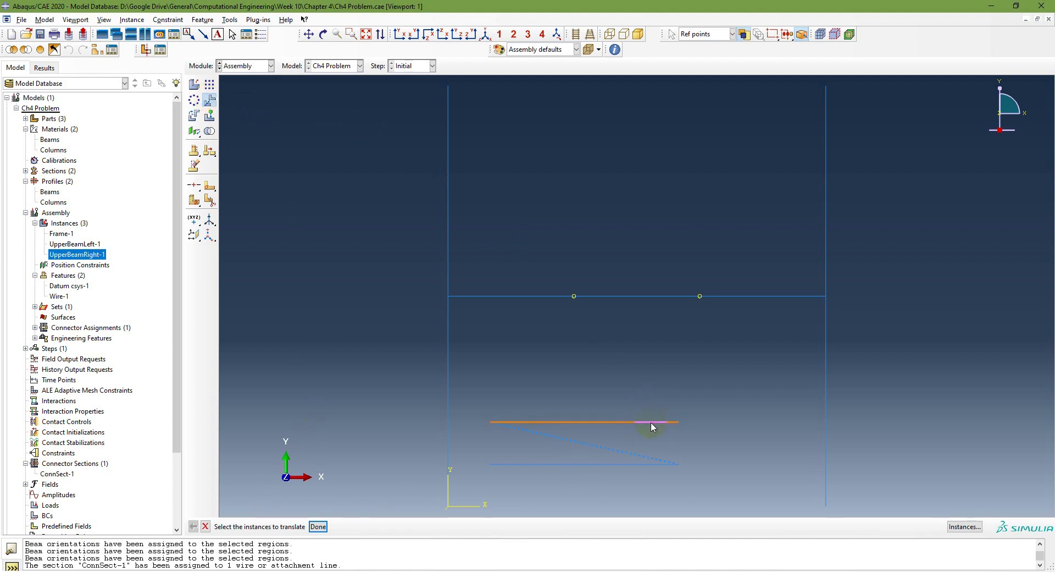
{"action": "left_click", "coordinate": [318, 526]}
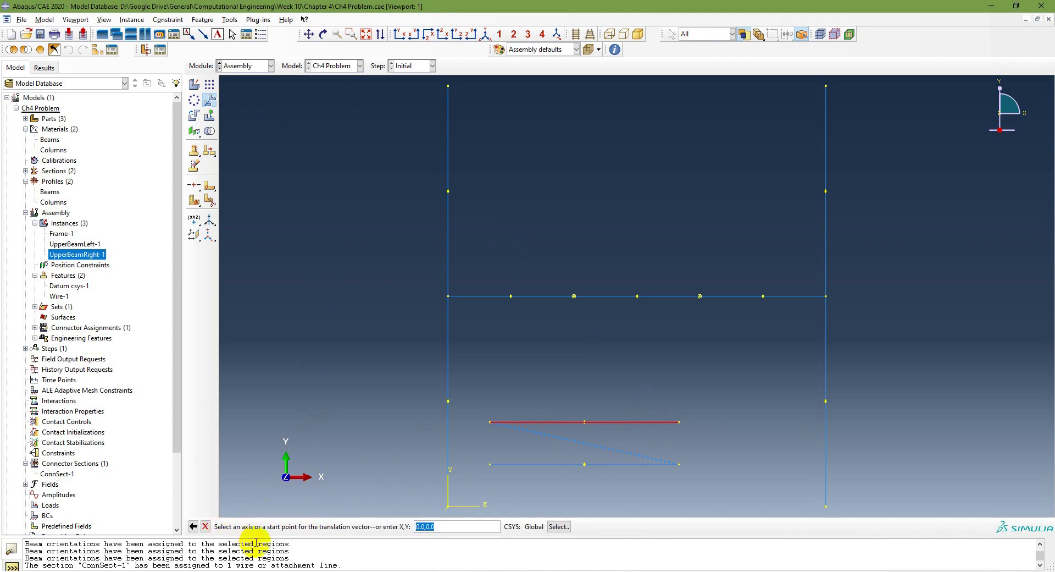
{"action": "left_click", "coordinate": [490, 422]}
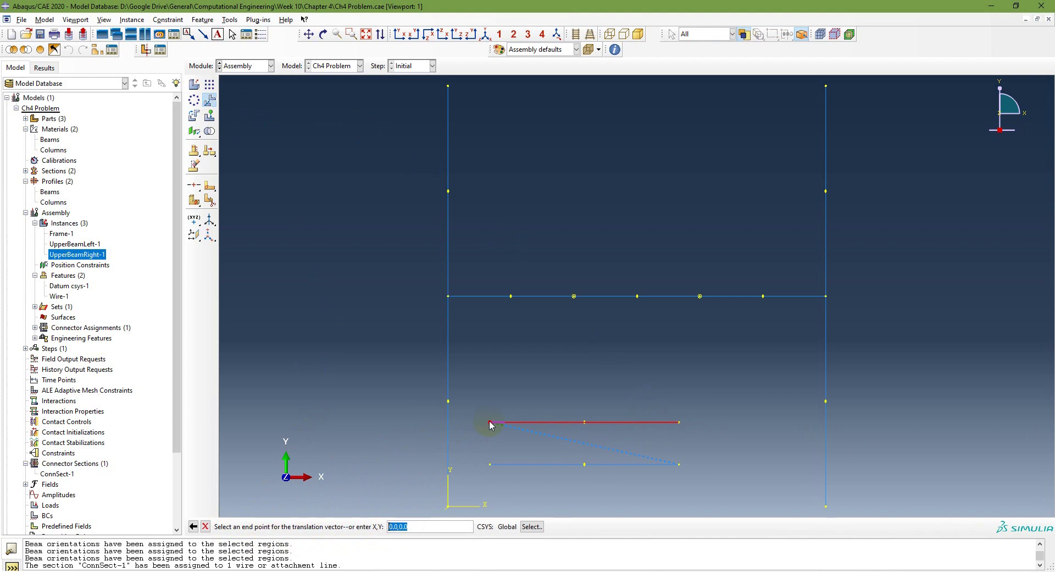
{"action": "left_click", "coordinate": [661, 469]}
{"action": "left_click", "coordinate": [679, 464]}
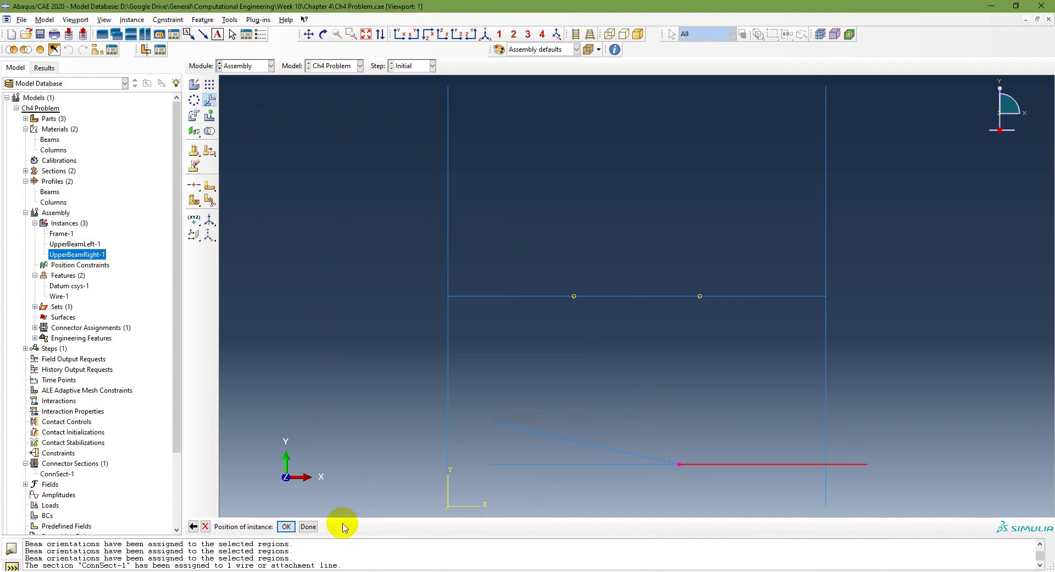
{"action": "left_click", "coordinate": [286, 526]}
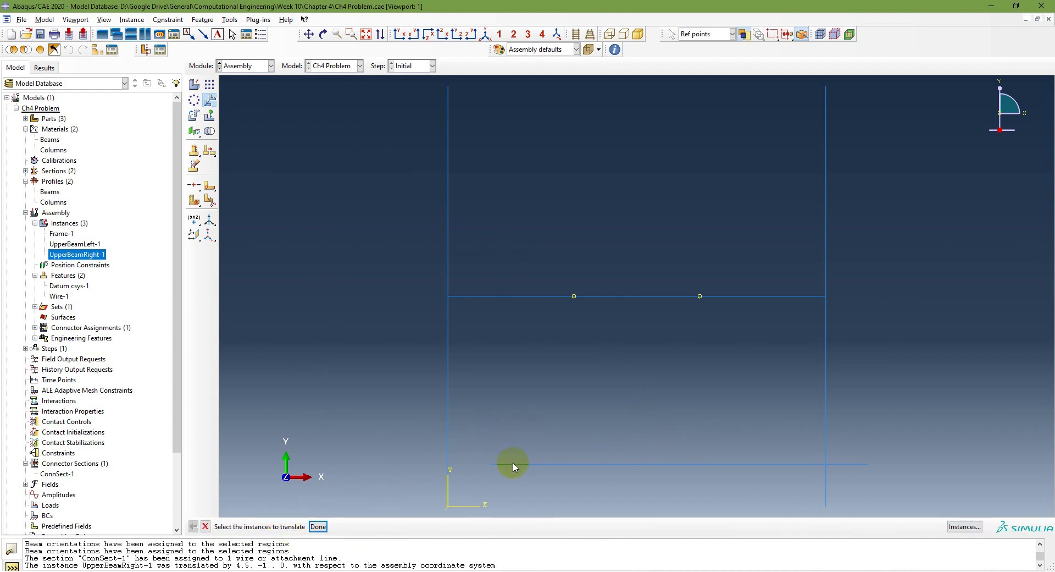
{"action": "left_click", "coordinate": [84, 254]}
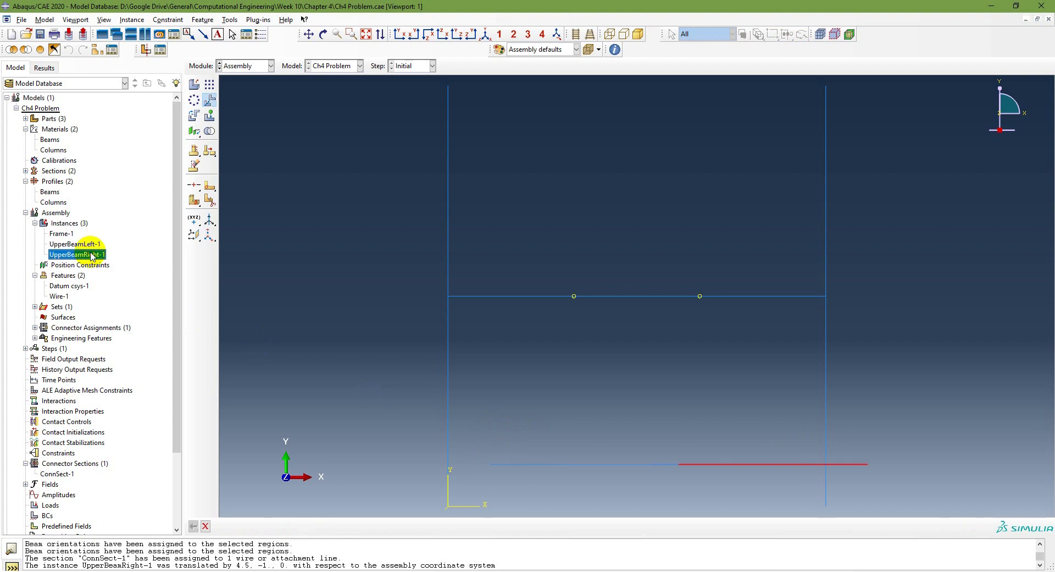
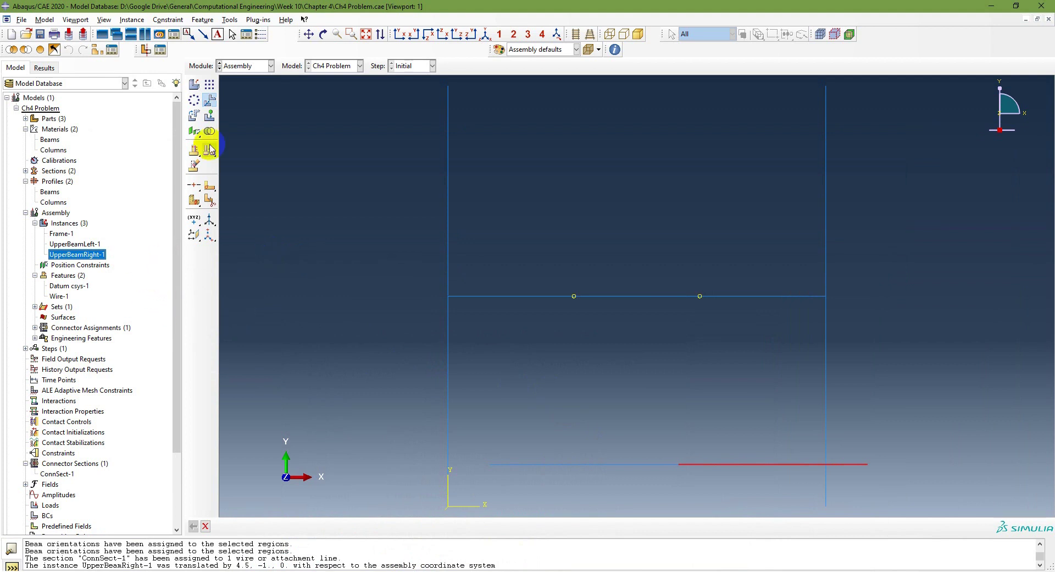
- Translate both upper beams together so that their left end meets the top end of the frame's left column
{"action": "left_click", "coordinate": [210, 100]}
{"action": "left_click", "coordinate": [210, 101]}
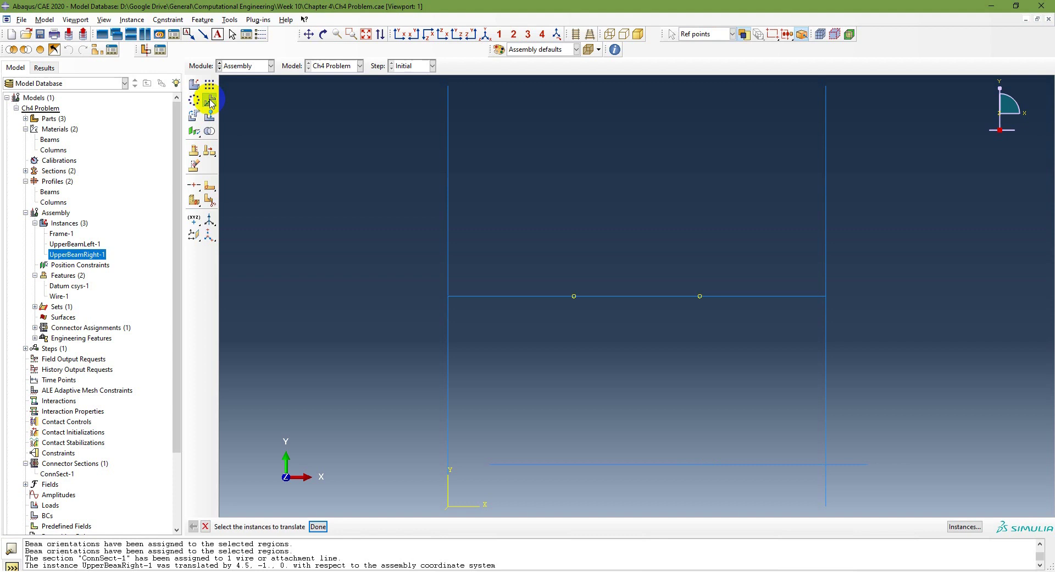
{"action": "left_click_drag", "start_coordinate": [544, 418], "coordinate": [775, 492]}
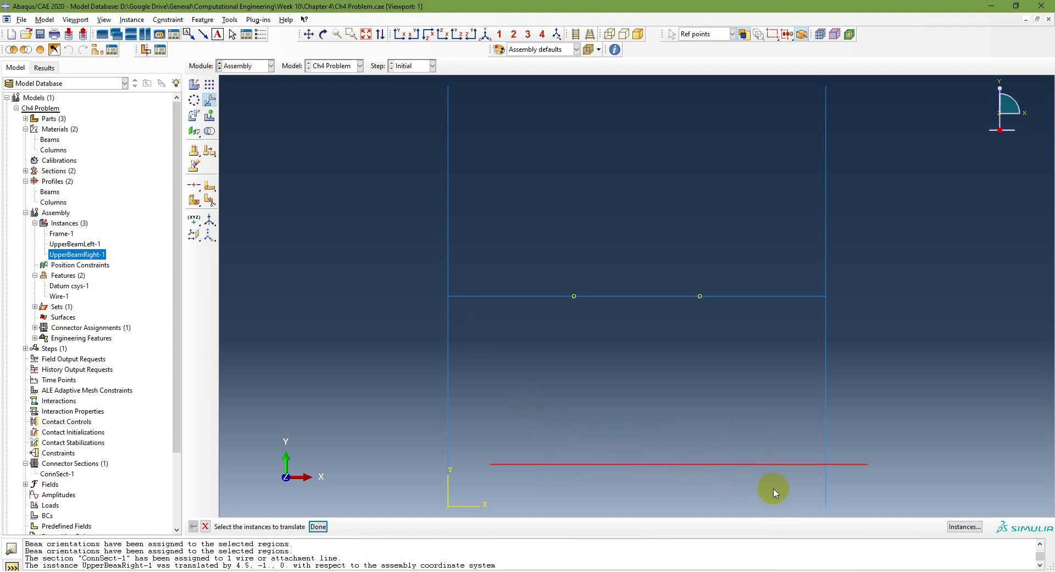
{"action": "left_click", "coordinate": [318, 526]}
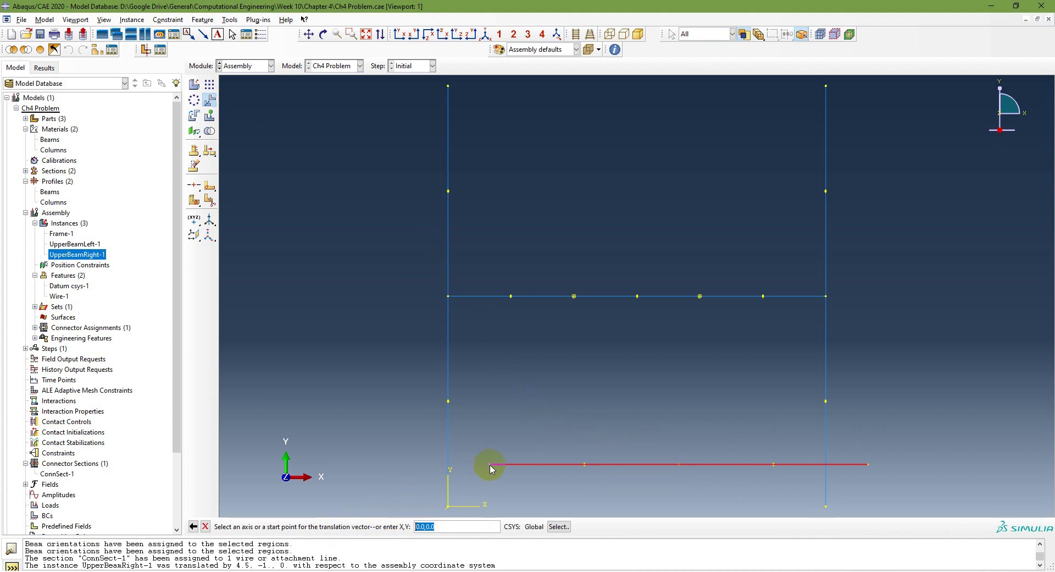
{"action": "left_click", "coordinate": [448, 86]}
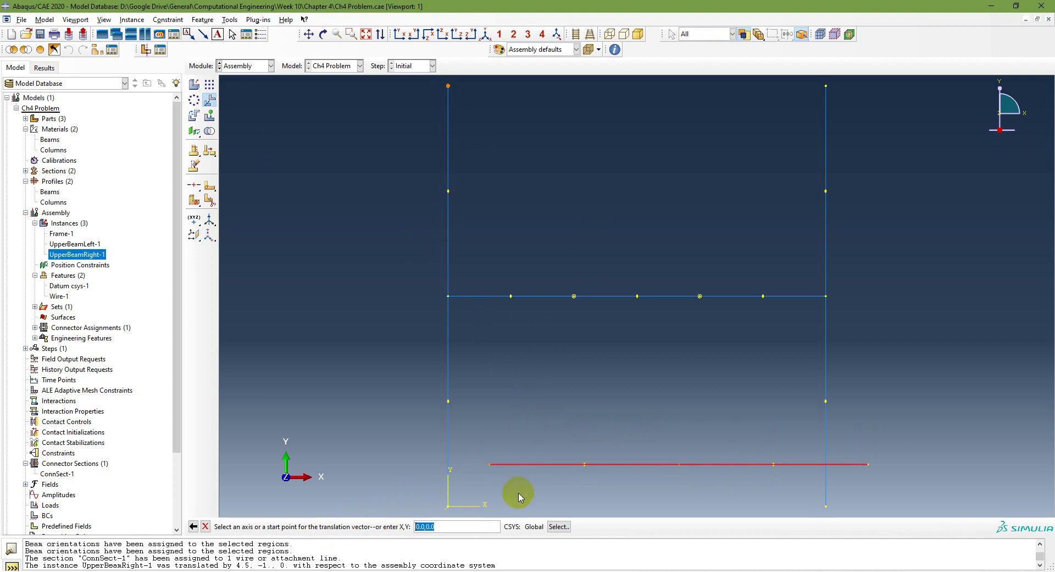
{"action": "left_click", "coordinate": [490, 465]}
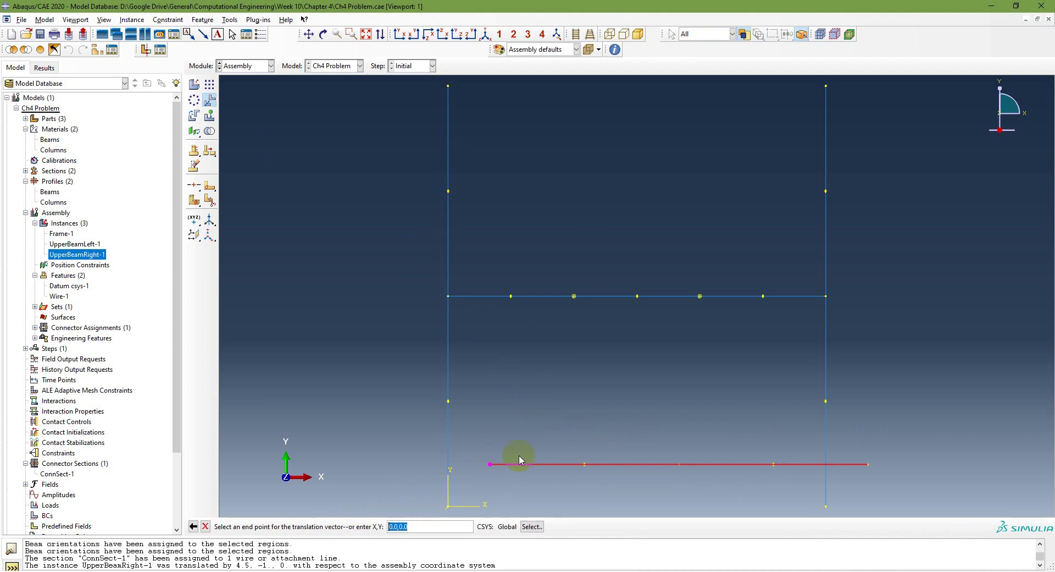
{"action": "left_click", "coordinate": [449, 86]}
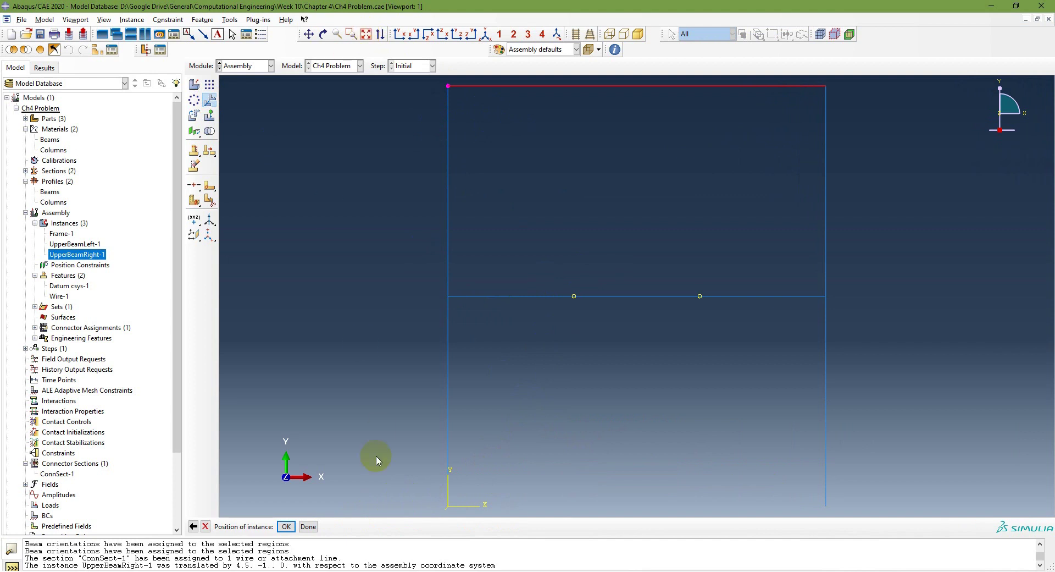
{"action": "left_click", "coordinate": [286, 526]}
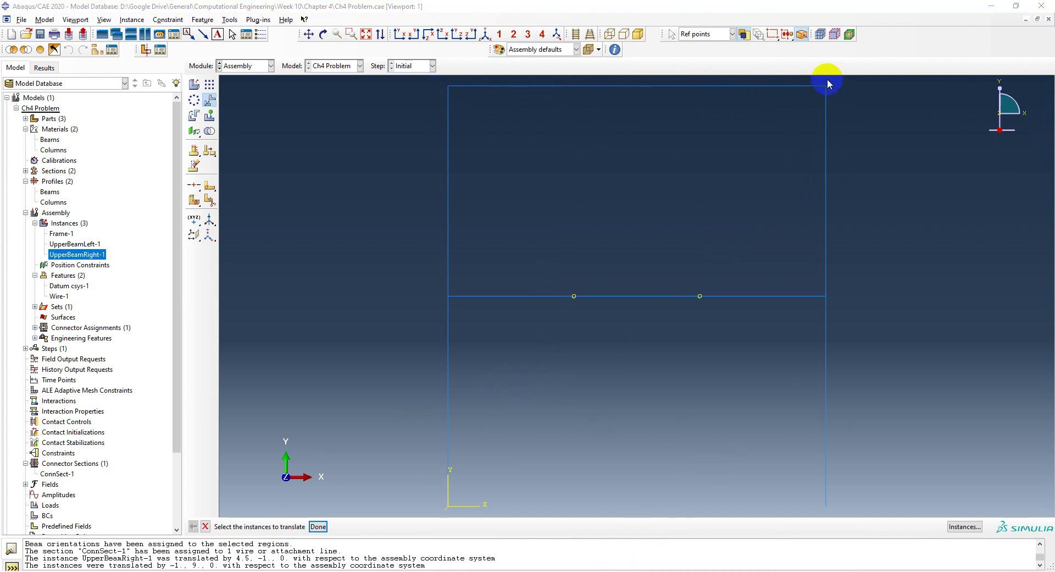
- Switch to the Interaction module, check the procedure slide, and begin creating a constraint
{"action": "left_click", "coordinate": [261, 65]}
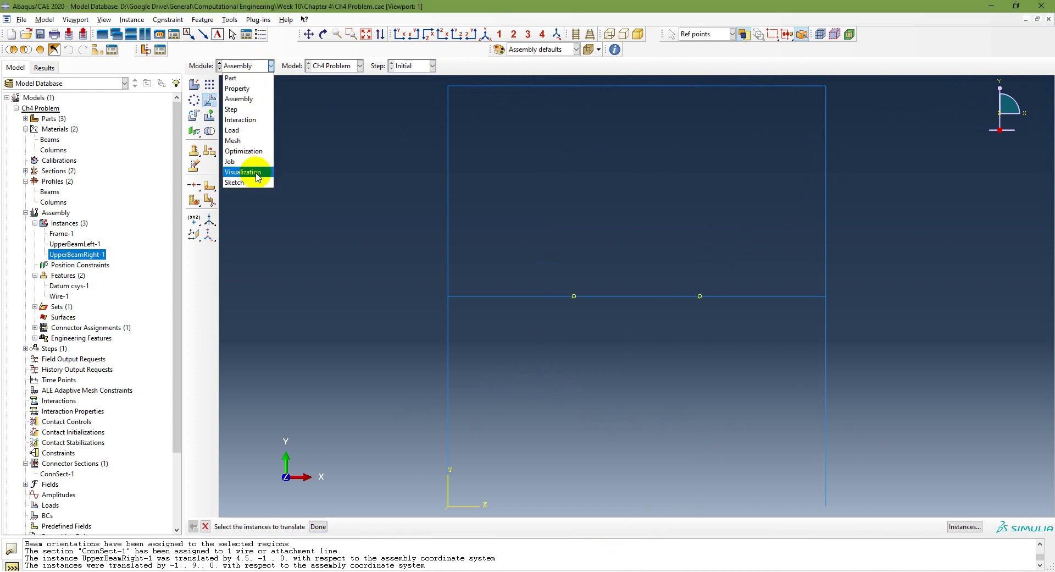
{"action": "left_click", "coordinate": [241, 119]}
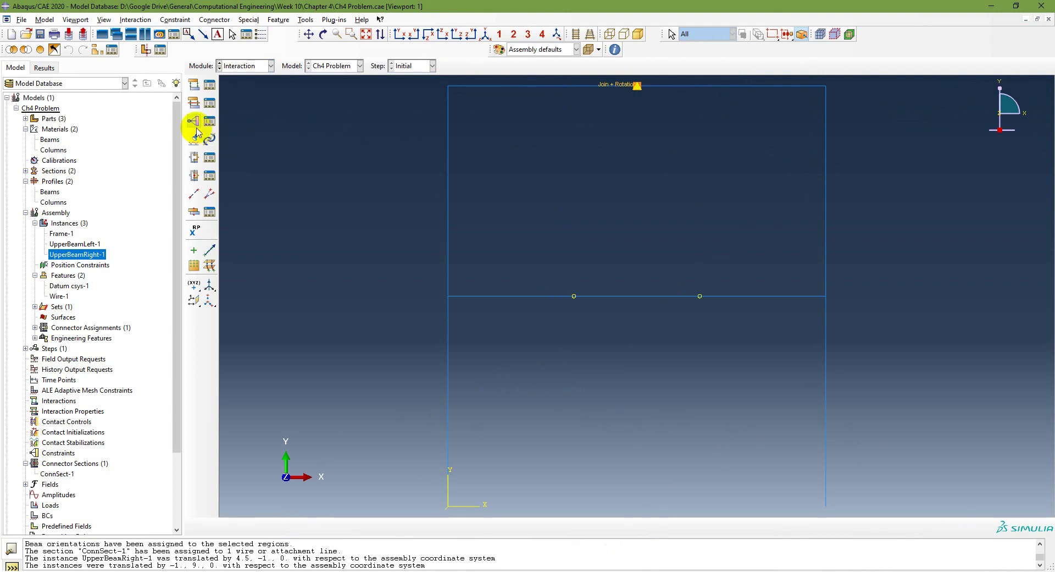
{"action": "key", "text": "alt+Tab"}
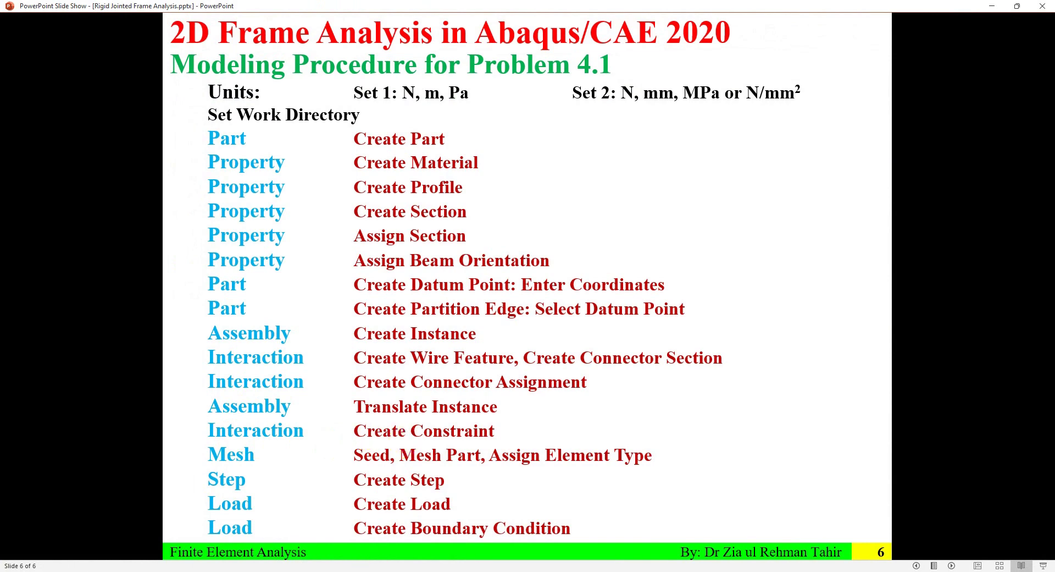
{"action": "key", "text": "alt+Tab"}
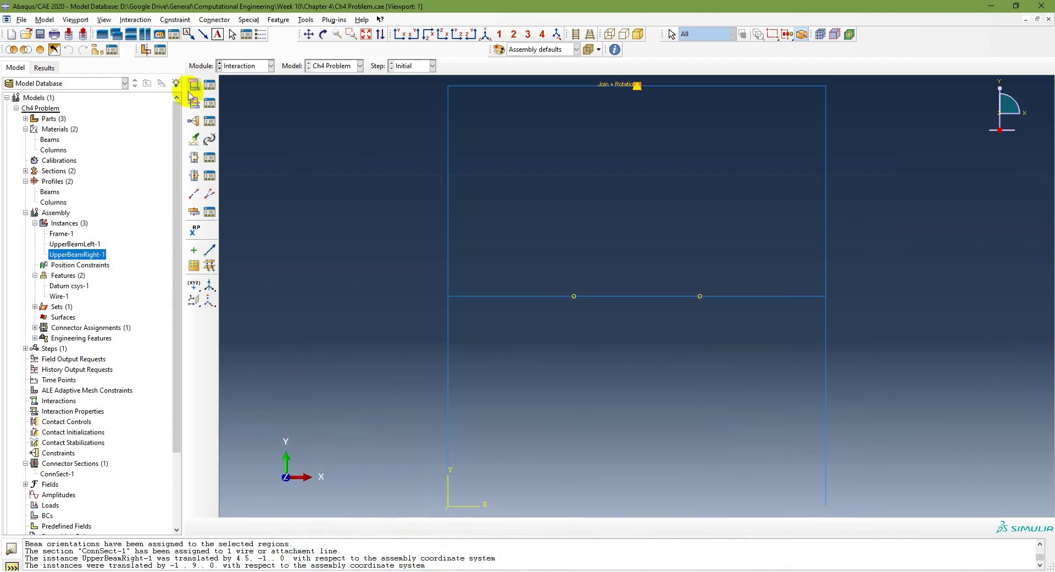
{"action": "left_click", "coordinate": [193, 123]}
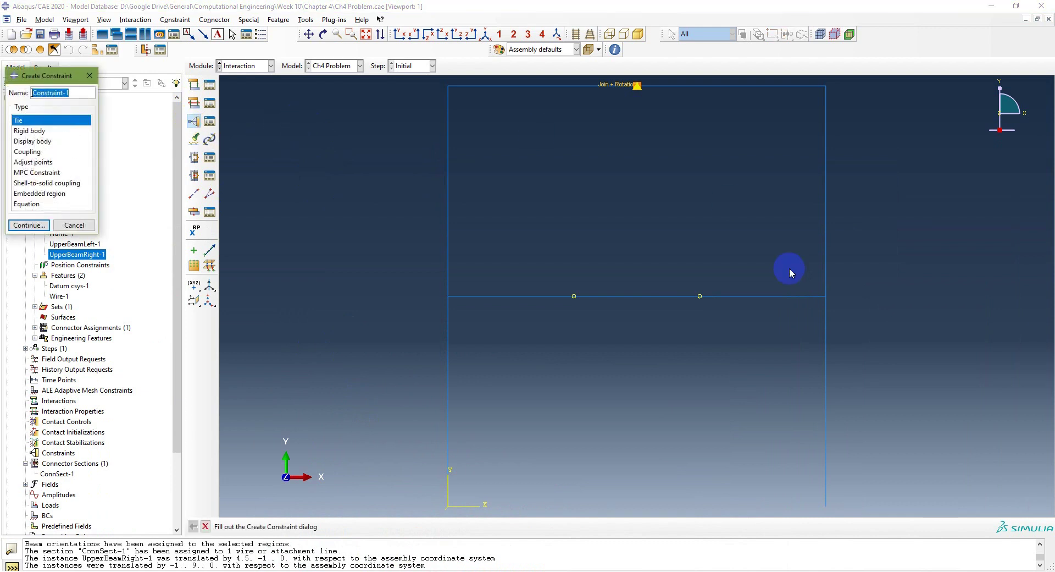
- Switch to Chrome and search Google for "abaqus documentation 2020 online"
{"action": "key", "text": "alt+Tab"}
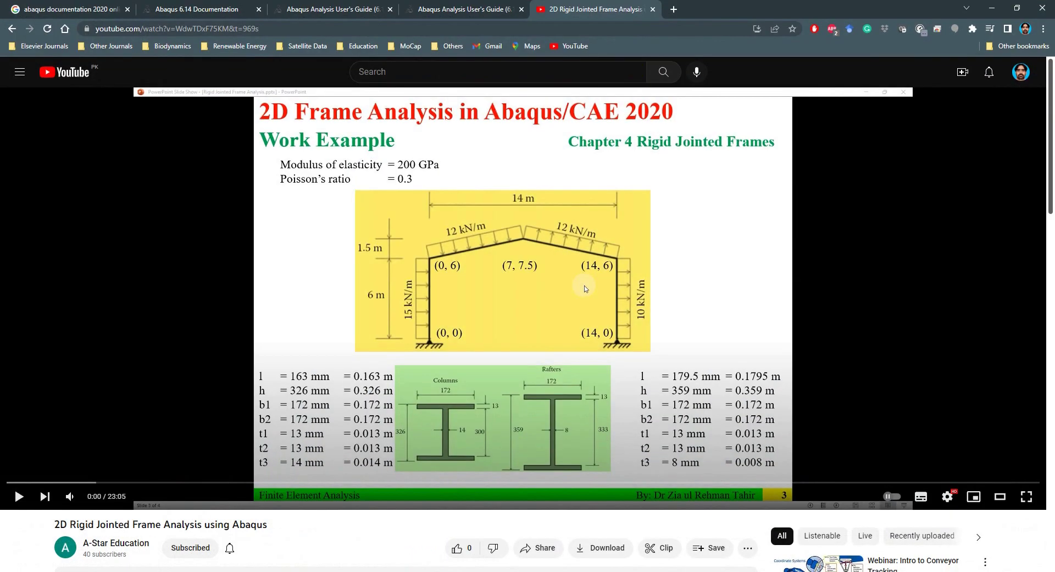
{"action": "left_click", "coordinate": [48, 8]}
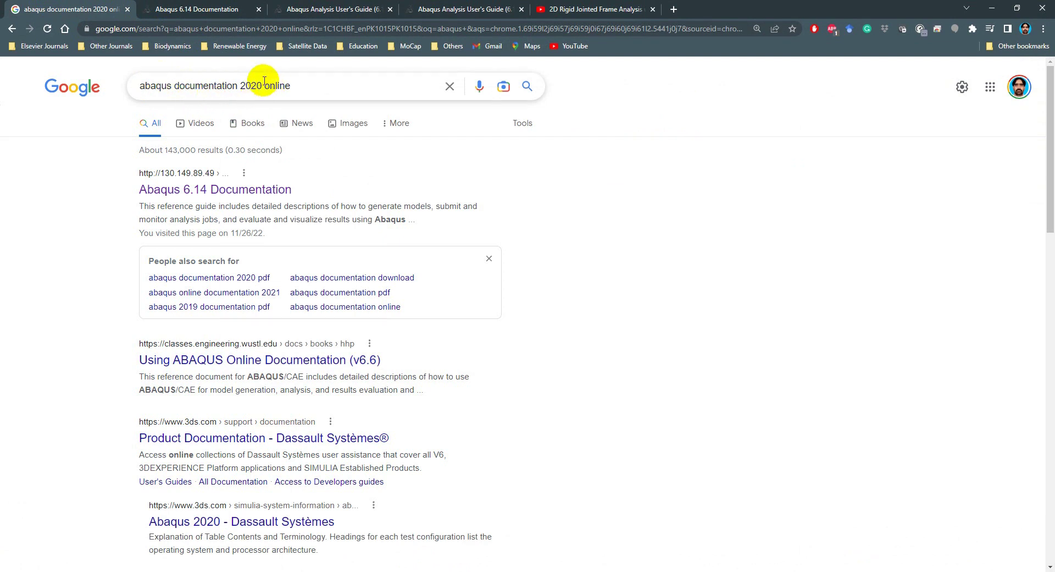
{"action": "left_click", "coordinate": [528, 87]}
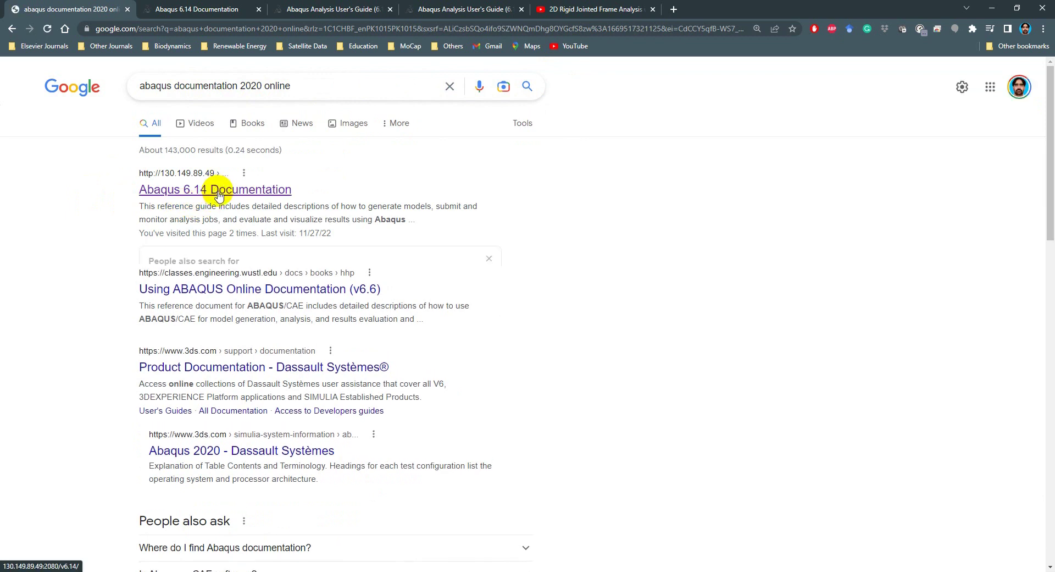
- Open the Abaqus 6.14 Documentation from the search results and go to the Abaqus Analysis User's Guide
{"action": "left_click", "coordinate": [217, 189]}
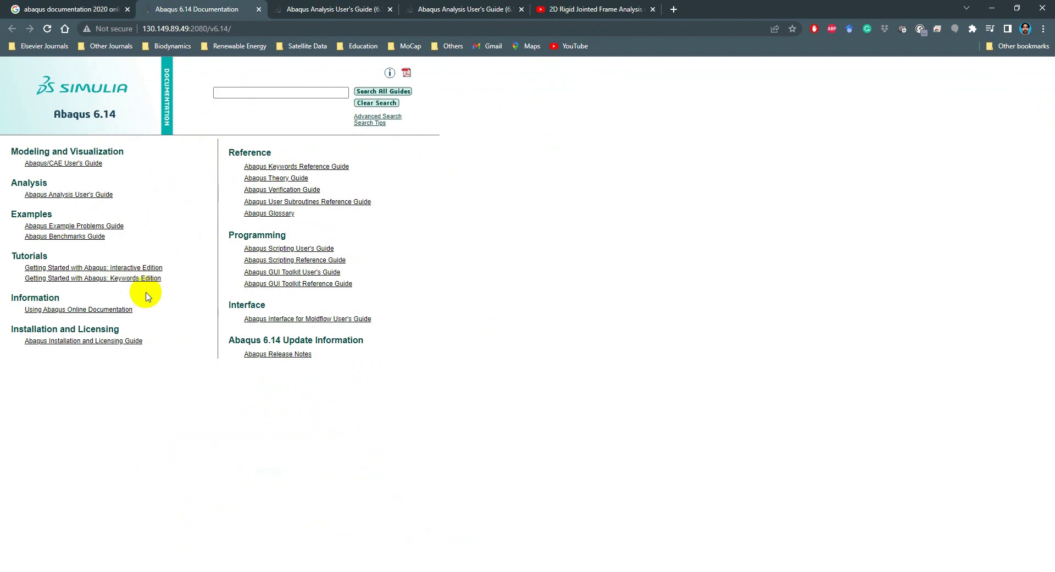
{"action": "mouse_move", "coordinate": [53, 202]}
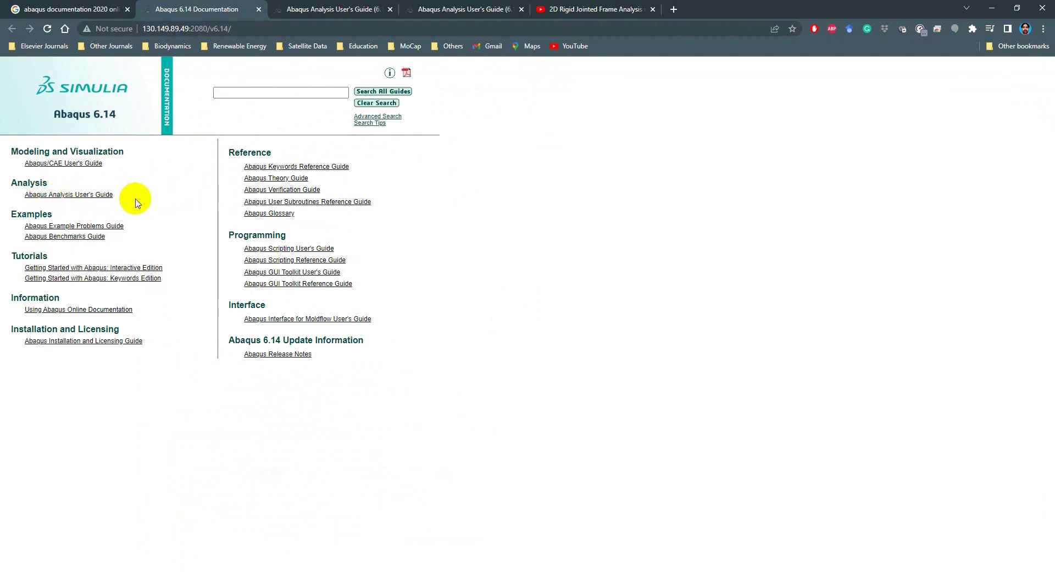
{"action": "left_click", "coordinate": [330, 7]}
{"action": "left_click", "coordinate": [197, 9]}
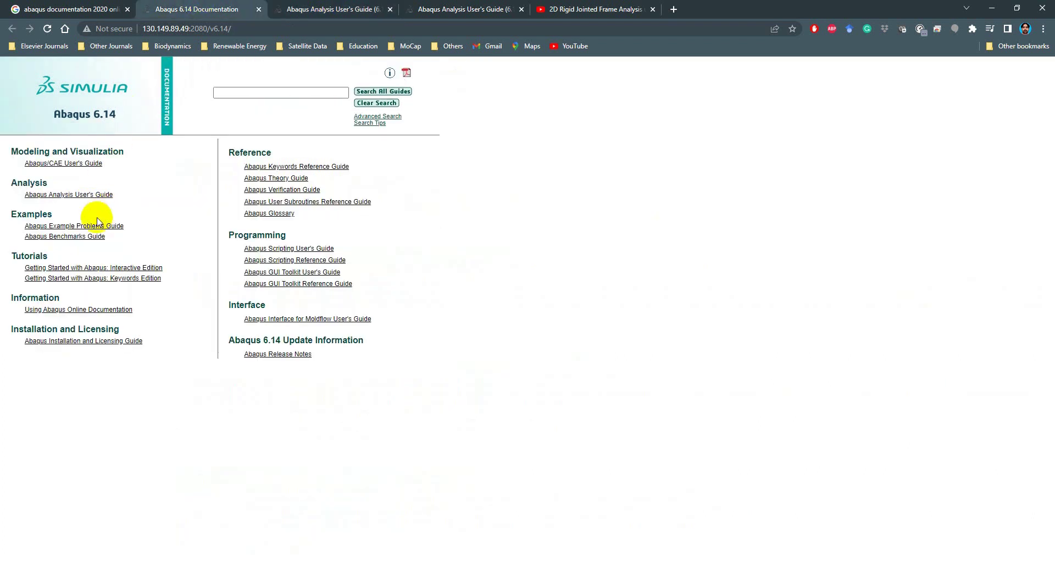
{"action": "left_click", "coordinate": [77, 195]}
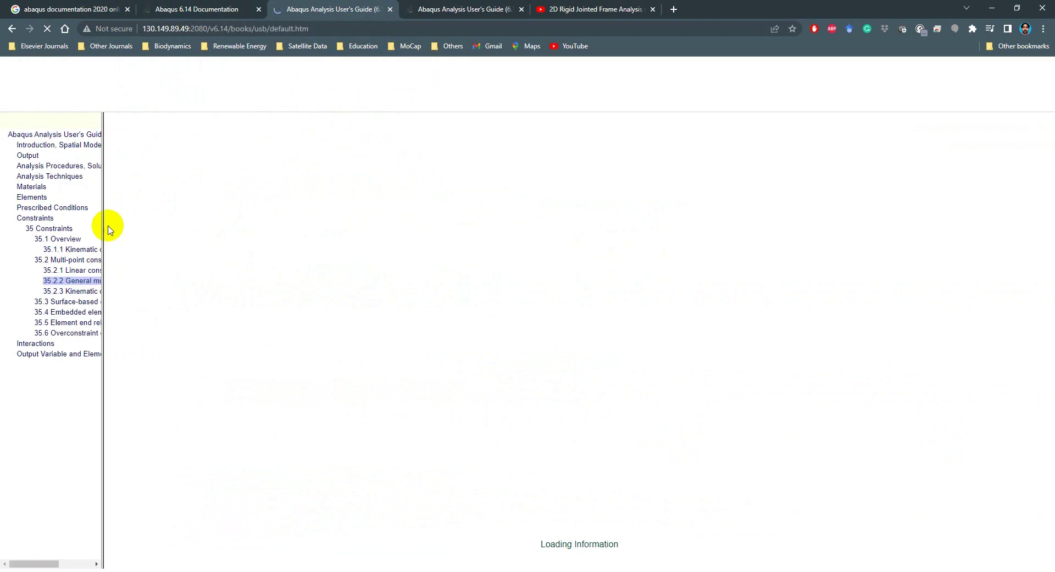
- Widen the guide's contents pane and expand the Constraints part down to the sections of chapter 35
{"action": "left_click_drag", "start_coordinate": [102, 252], "coordinate": [169, 242]}
{"action": "left_click", "coordinate": [46, 220]}
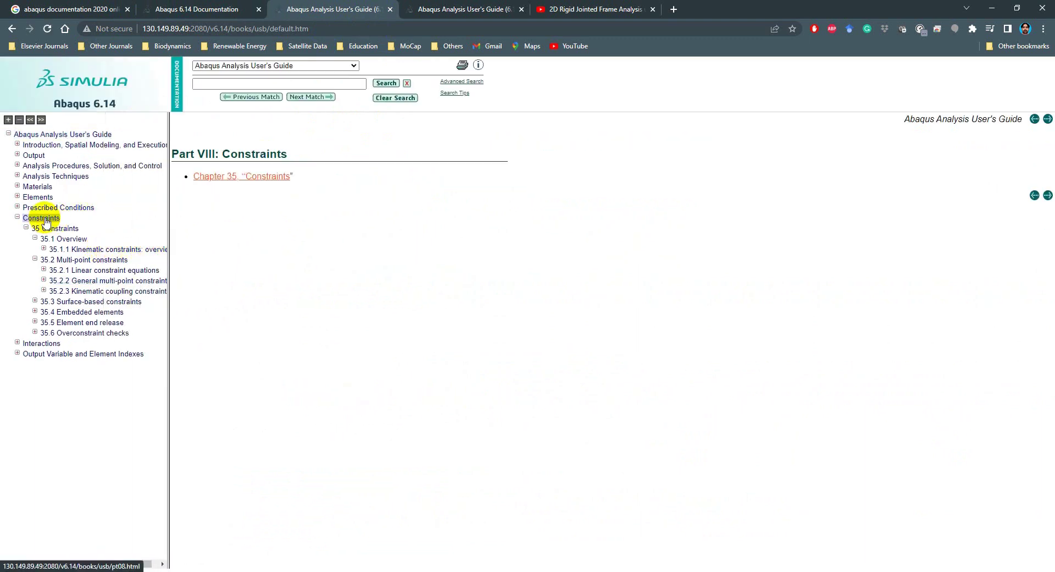
{"action": "left_click", "coordinate": [17, 217]}
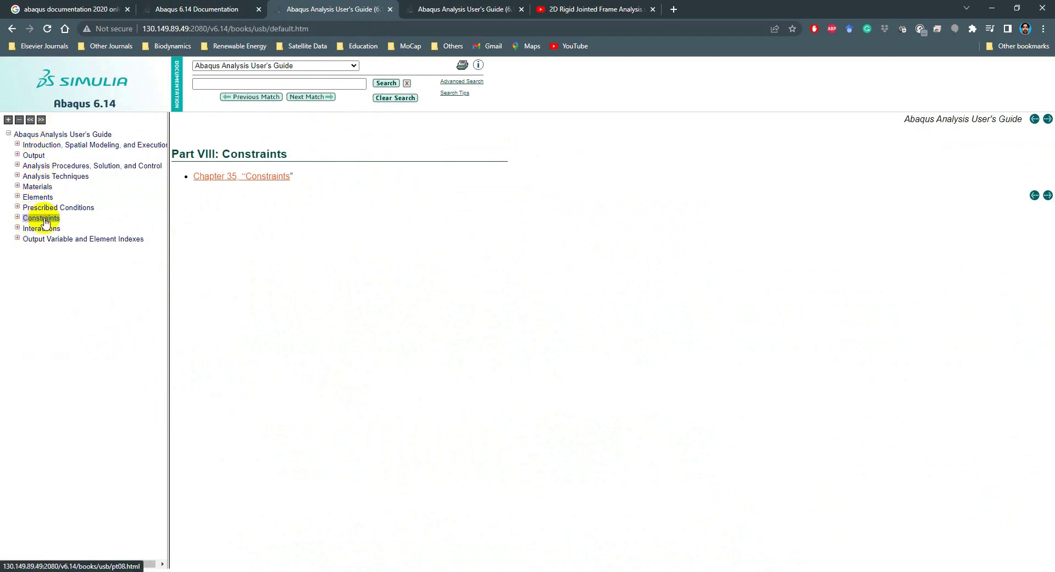
{"action": "left_click", "coordinate": [17, 218]}
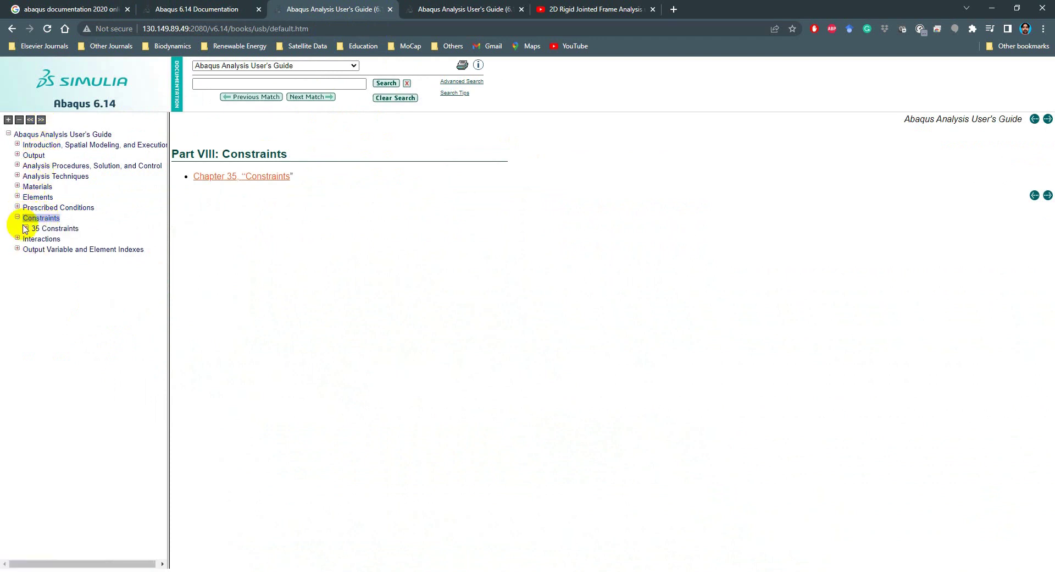
{"action": "left_click", "coordinate": [25, 227]}
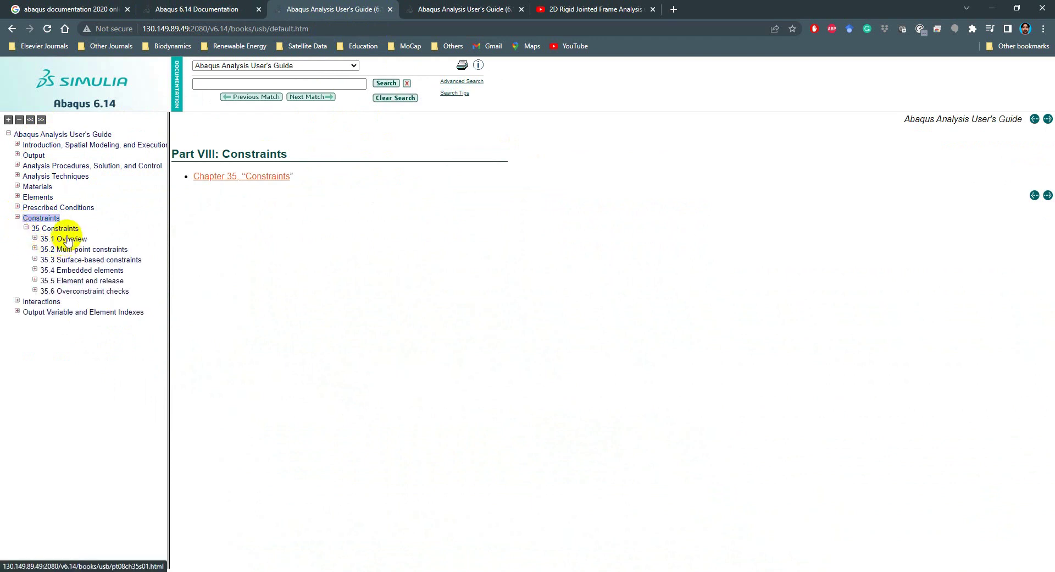
- Open section 35.1.1, Kinematic constraints: overview, and highlight the paragraph on multi-point constraints
{"action": "left_click", "coordinate": [67, 240]}
{"action": "left_click", "coordinate": [294, 165]}
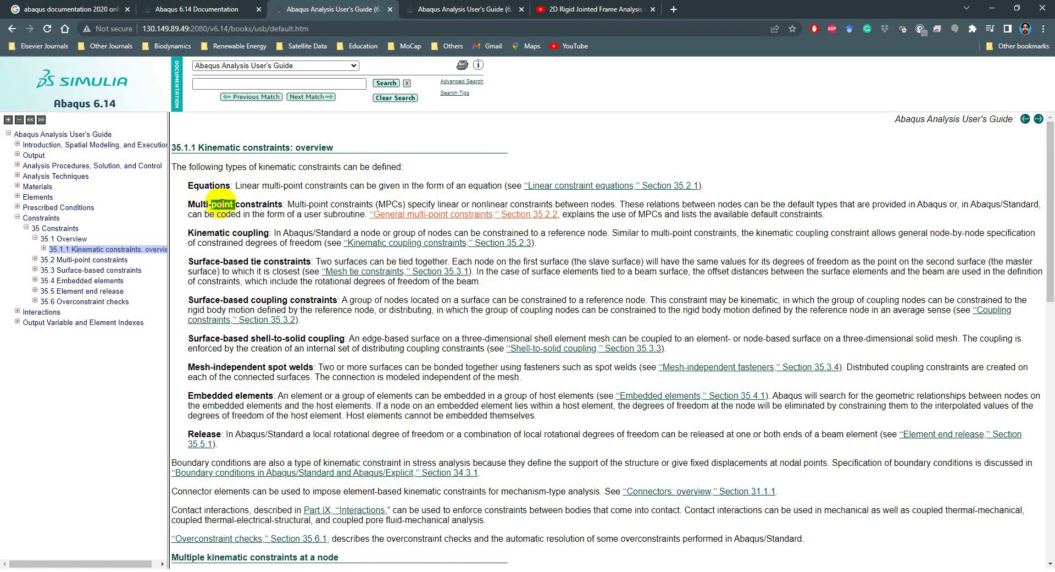
{"action": "triple_click", "coordinate": [223, 204]}
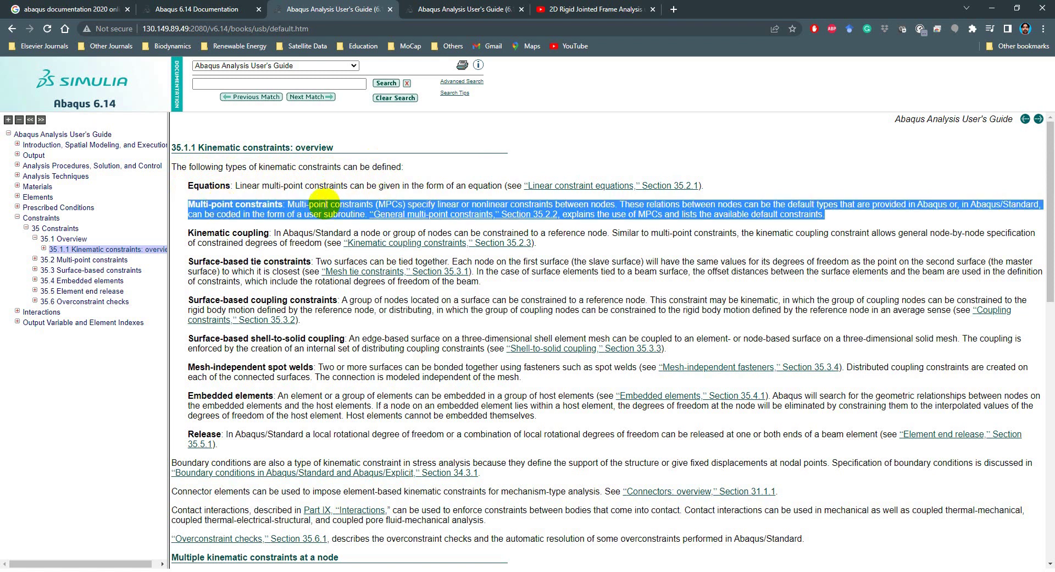
- Read the overview of section 35.2.2, General multi-point constraints, at an enlarged page zoom
{"action": "key", "text": "ctrl+Tab"}
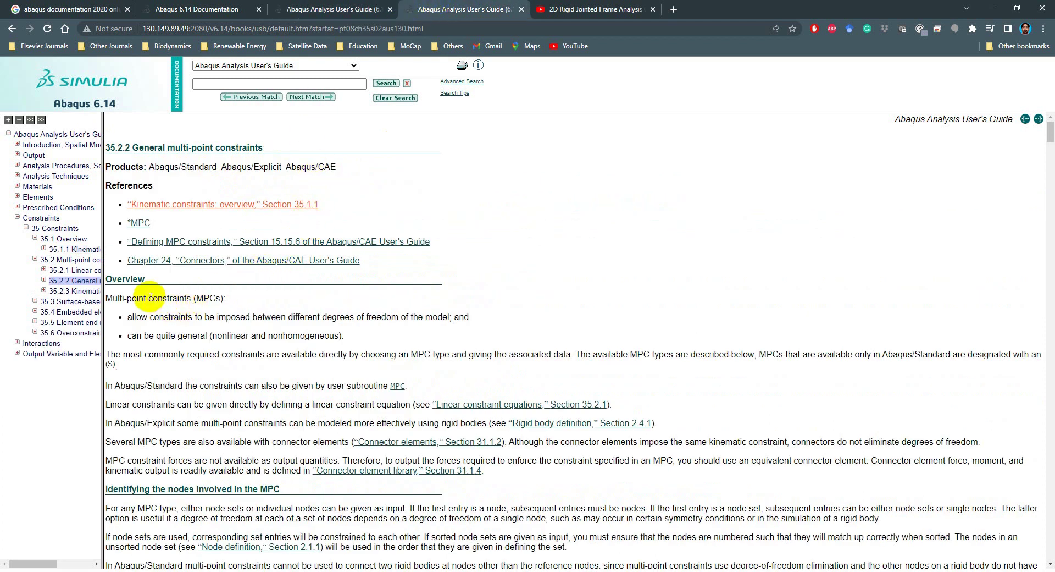
{"action": "scroll", "coordinate": [150, 297], "scroll_direction": "up", "scroll_amount": 3, "text": "ctrl"}
{"action": "scroll", "coordinate": [289, 371], "scroll_direction": "down", "scroll_amount": 2}
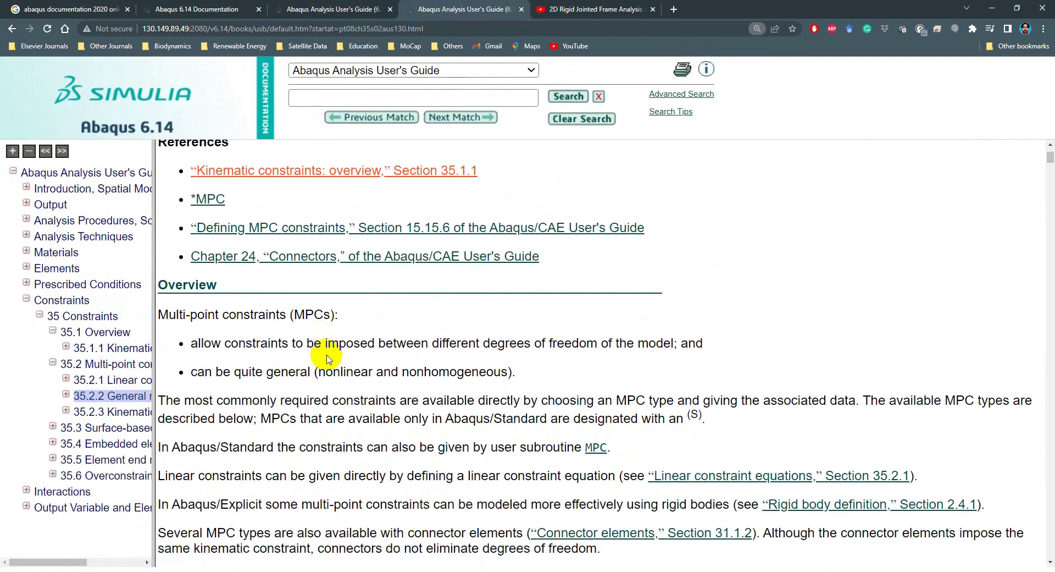
{"action": "scroll", "coordinate": [328, 358], "scroll_direction": "down", "scroll_amount": 1}
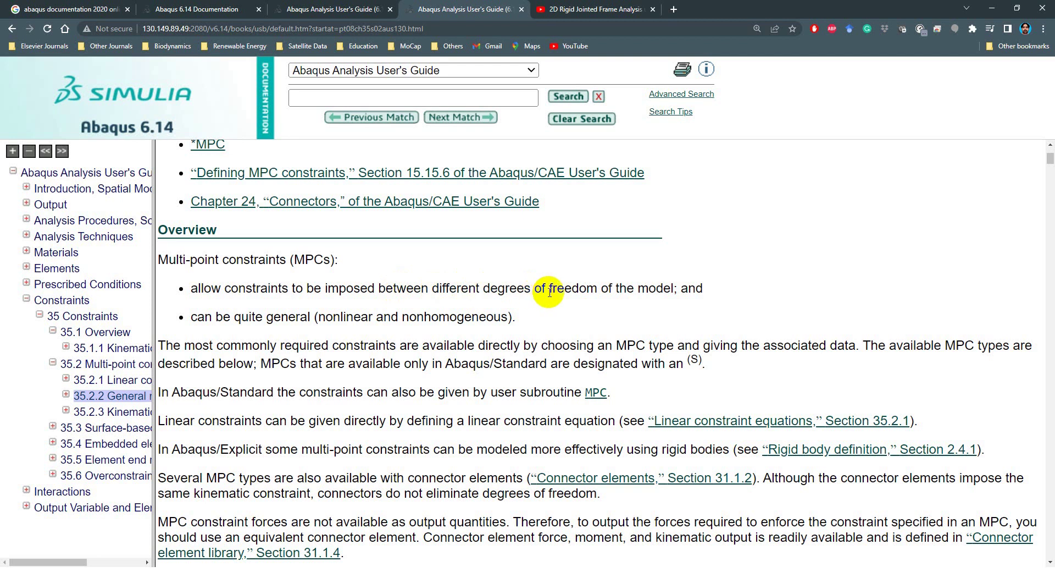
{"action": "scroll", "coordinate": [228, 325], "scroll_direction": "down", "scroll_amount": 1}
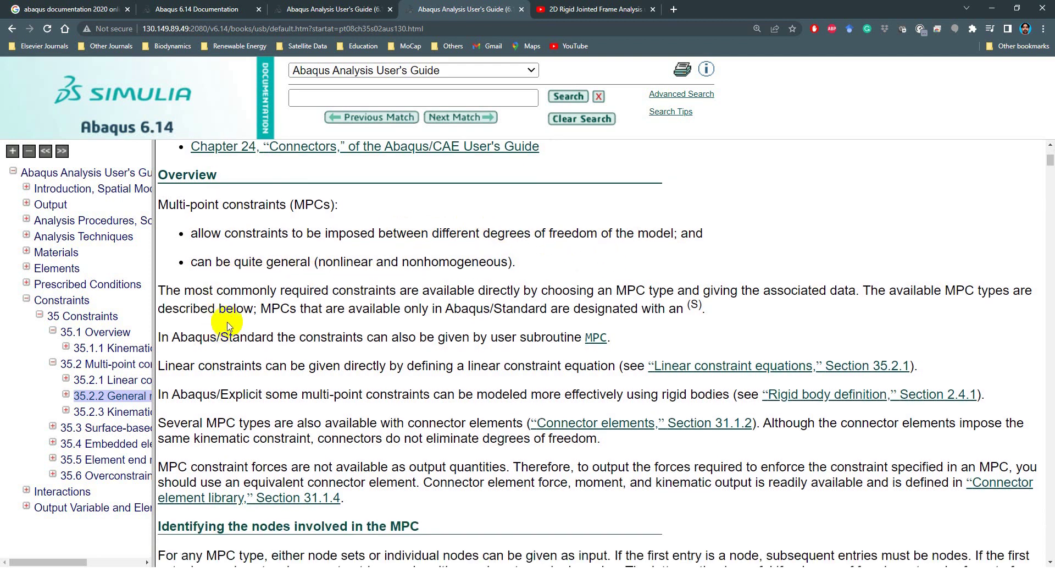
{"action": "scroll", "coordinate": [398, 286], "scroll_direction": "up", "scroll_amount": 4}
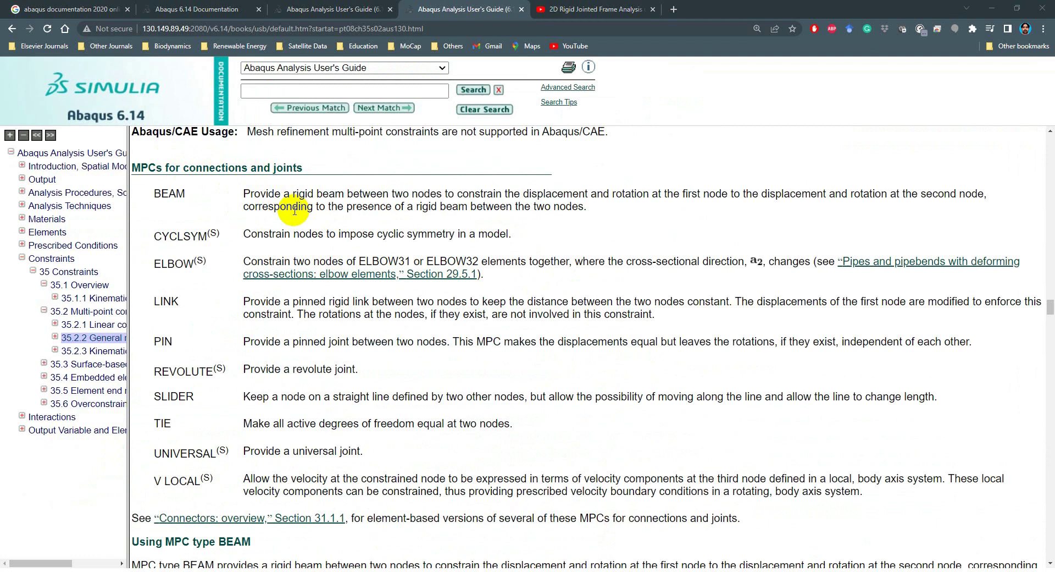
- Examine the BEAM and TIE definitions under MPCs for connections and joints, and highlight the TIE description
{"action": "scroll", "coordinate": [269, 213], "scroll_direction": "up", "scroll_amount": 1, "text": "ctrl"}
{"action": "scroll", "coordinate": [360, 339], "scroll_direction": "down", "scroll_amount": 1}
{"action": "scroll", "coordinate": [364, 342], "scroll_direction": "down", "scroll_amount": 6}
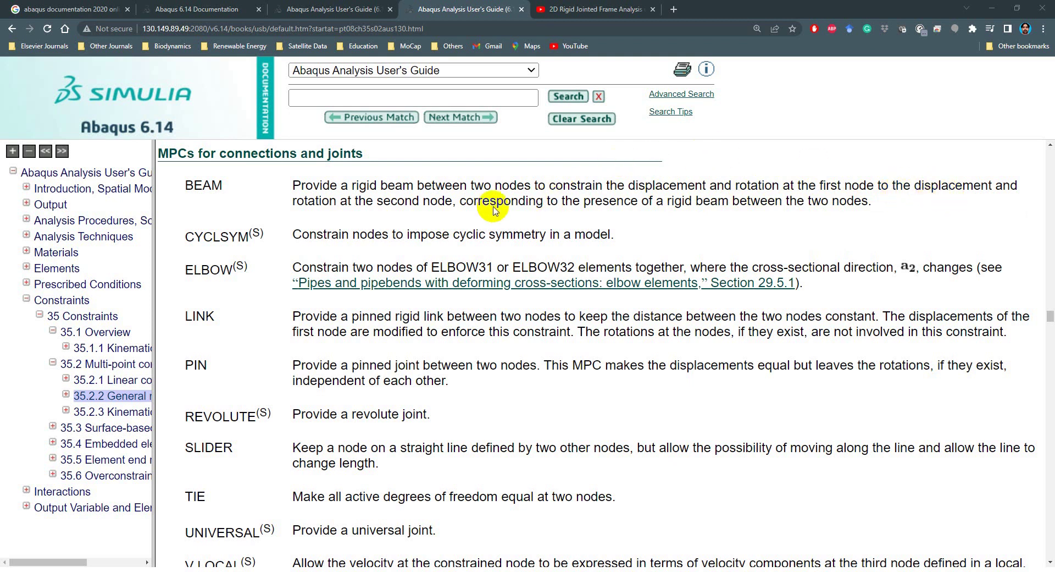
{"action": "double_click", "coordinate": [203, 185]}
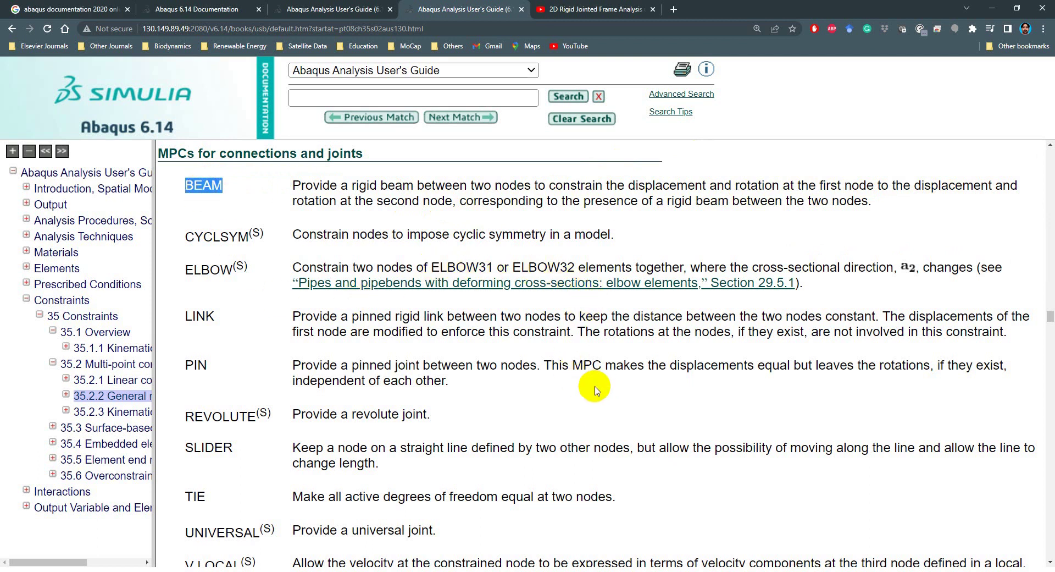
{"action": "double_click", "coordinate": [196, 497]}
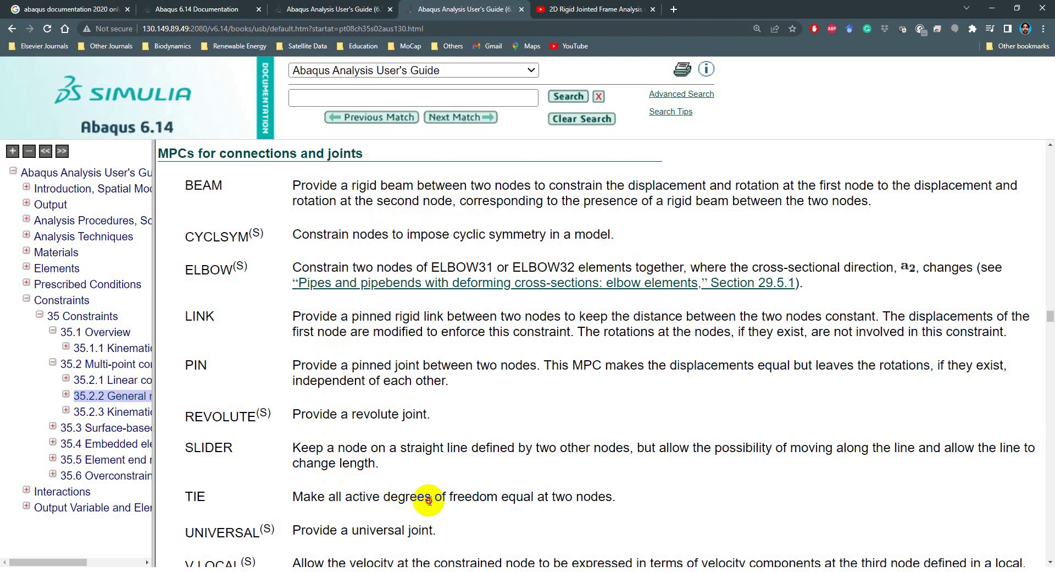
{"action": "triple_click", "coordinate": [429, 500]}
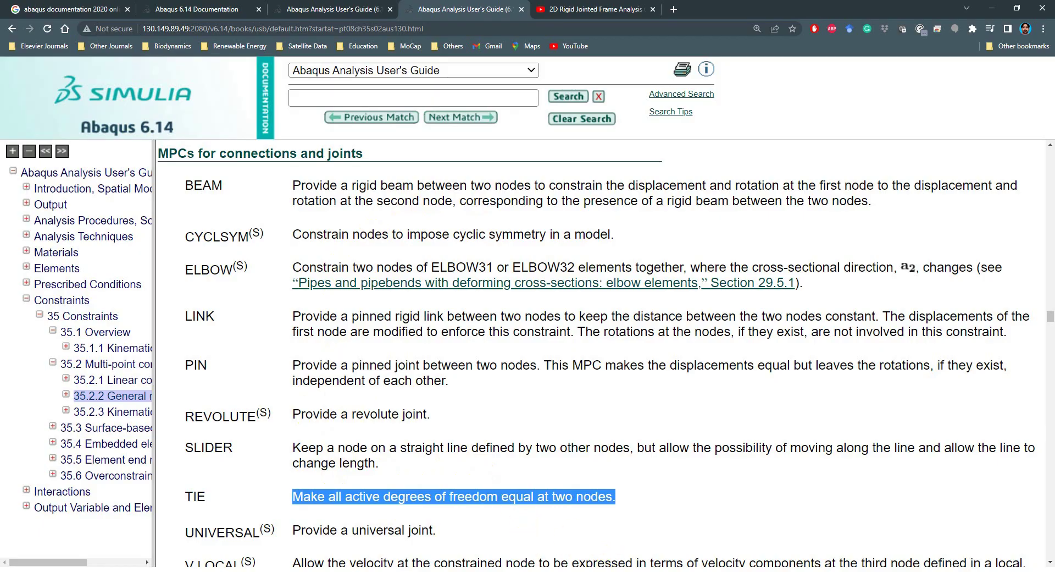
- Switch to Abaqus/CAE and start creating a constraint in the Interaction module
{"action": "key", "text": "alt+Tab"}
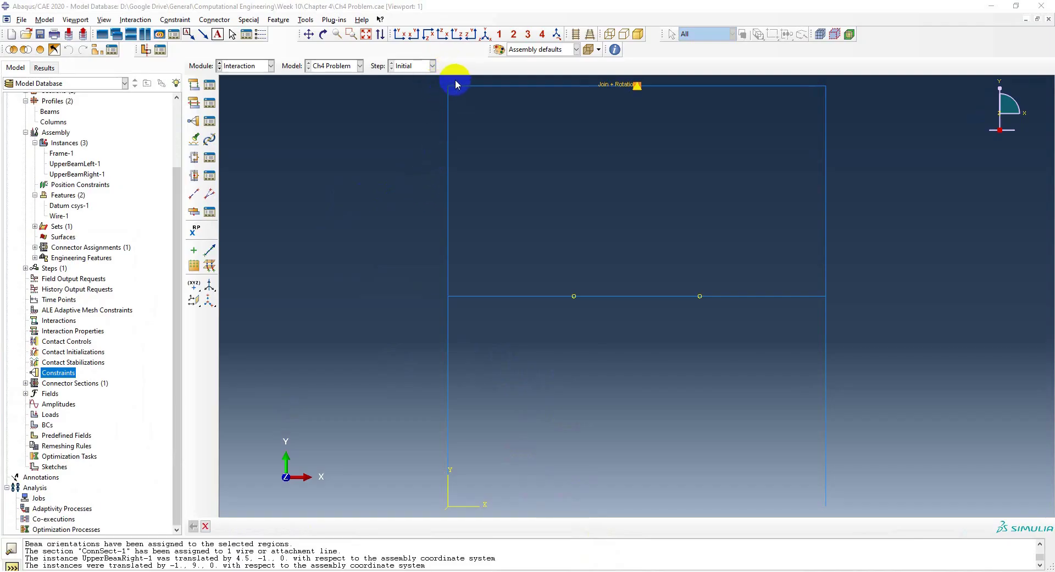
{"action": "left_click", "coordinate": [195, 122]}
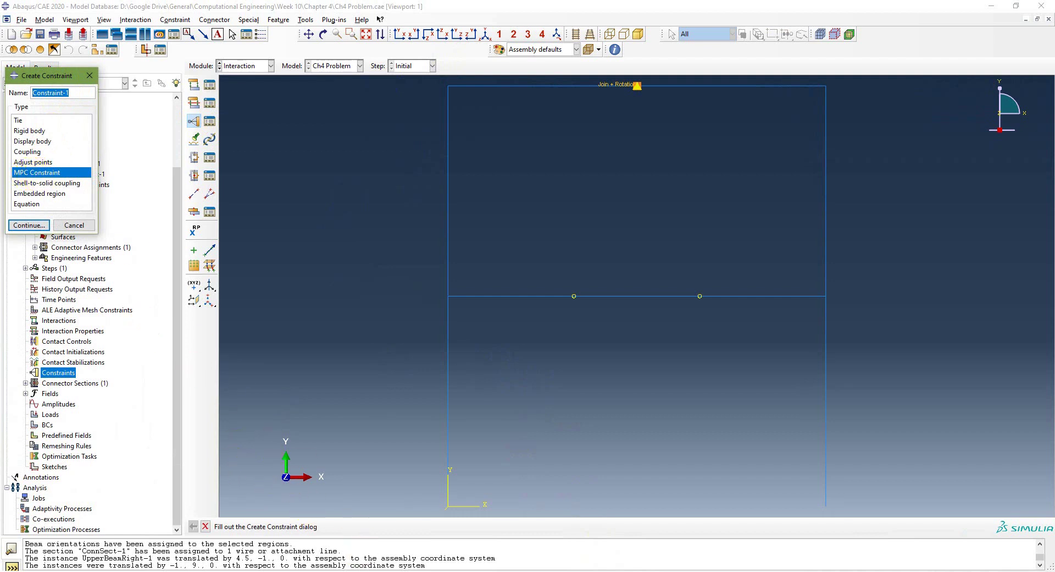
- Return to the Analysis User's Guide in Chrome and review the kinematic constraints overview and the general multi-point constraints section
{"action": "key", "text": "alt+Tab"}
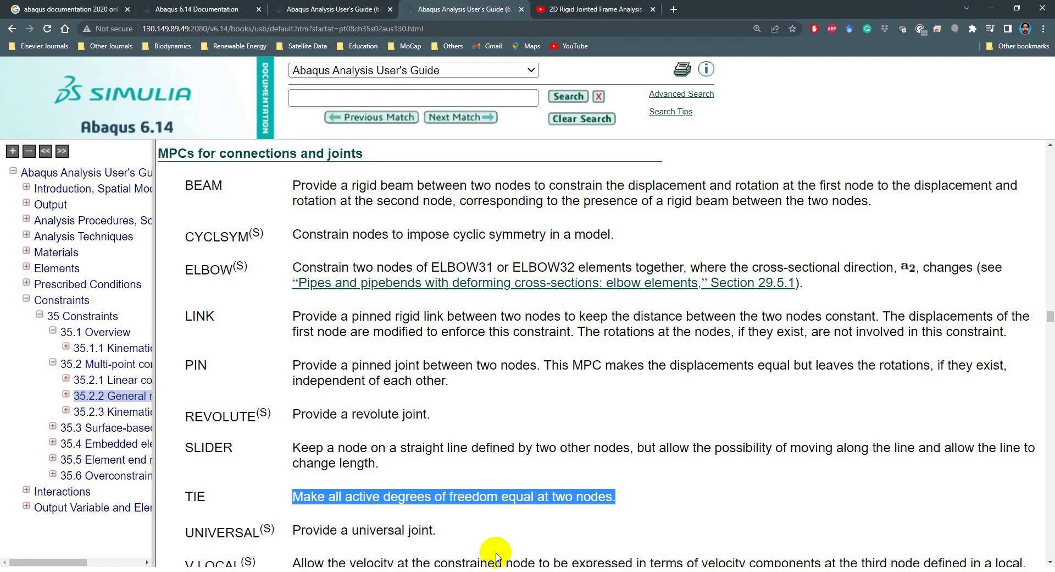
{"action": "left_click", "coordinate": [326, 9]}
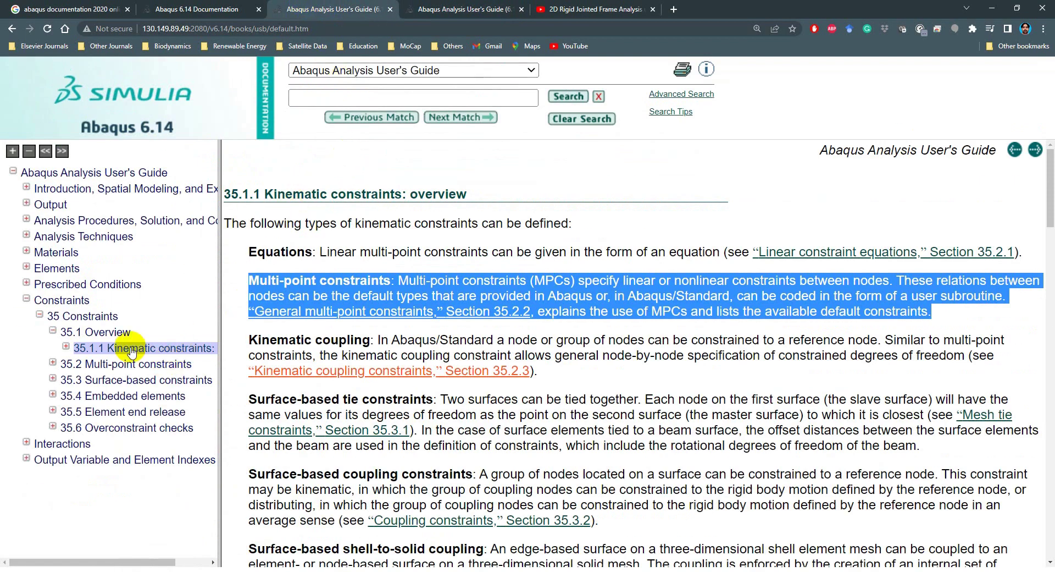
{"action": "left_click", "coordinate": [452, 8]}
{"action": "scroll", "coordinate": [492, 256], "scroll_direction": "up", "scroll_amount": 20}
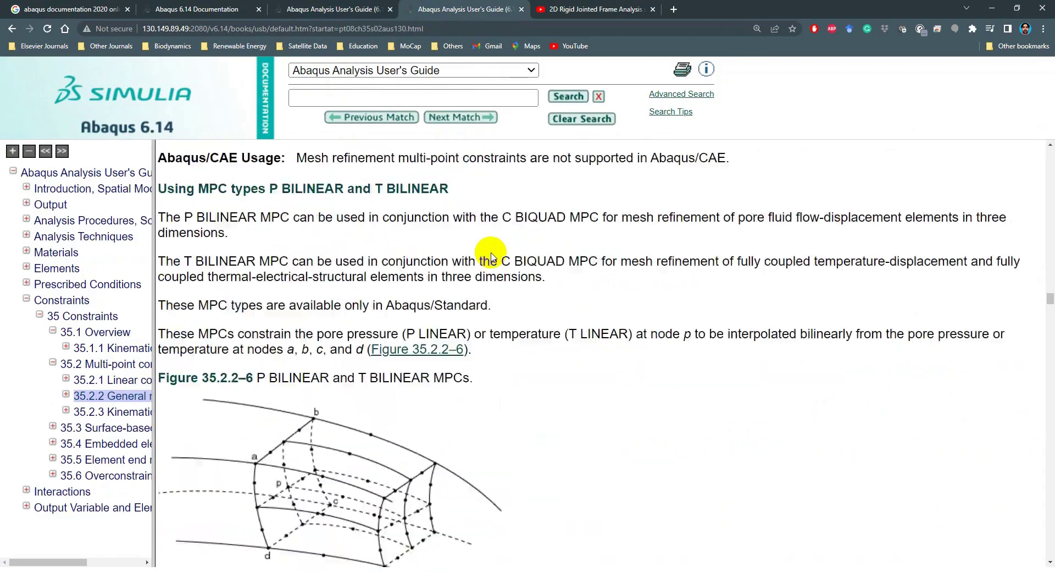
{"action": "scroll", "coordinate": [491, 256], "scroll_direction": "up", "scroll_amount": 20}
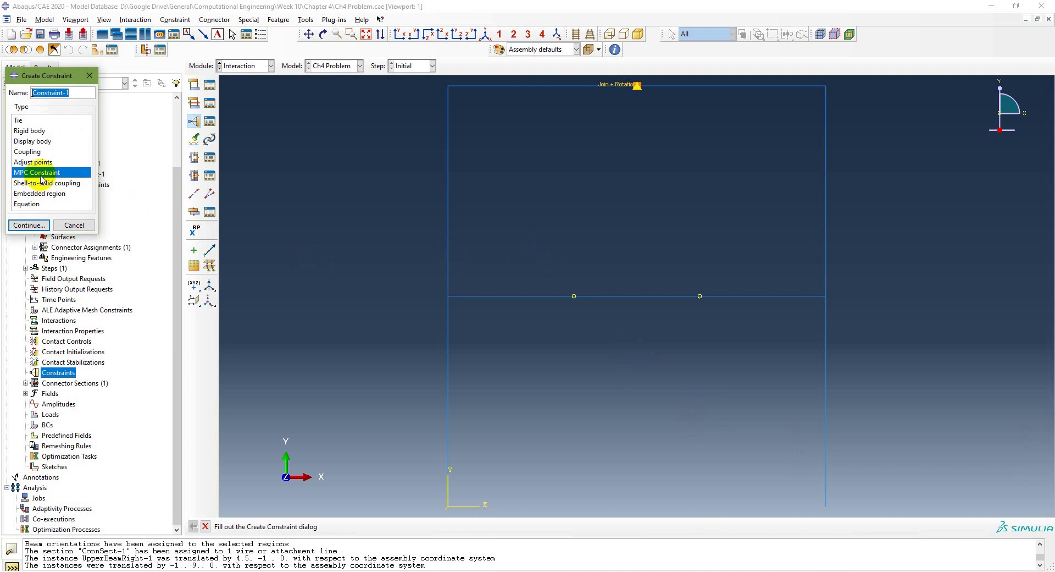
- In Abaqus/CAE, define an MPC constraint with the Frame-1 vertex atop the left column as control point and the coincident vertex as slave node
{"action": "left_click", "coordinate": [26, 225]}
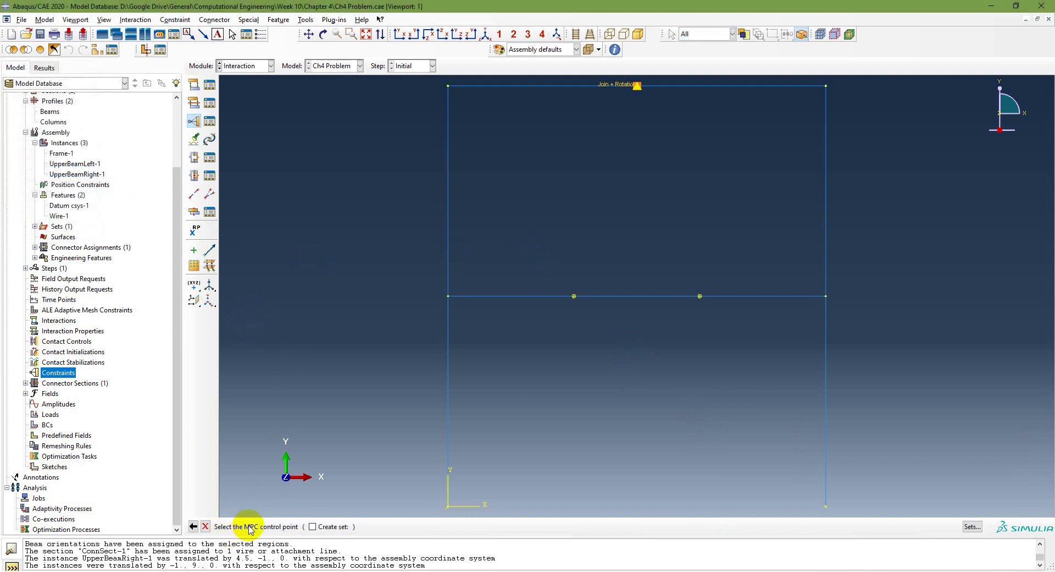
{"action": "left_click", "coordinate": [440, 149]}
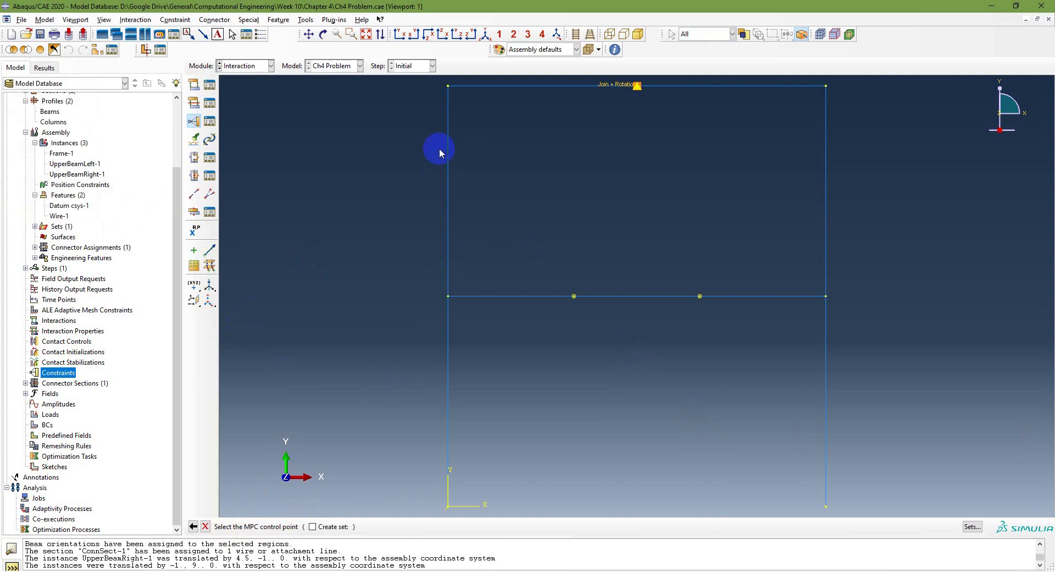
{"action": "left_click", "coordinate": [448, 86]}
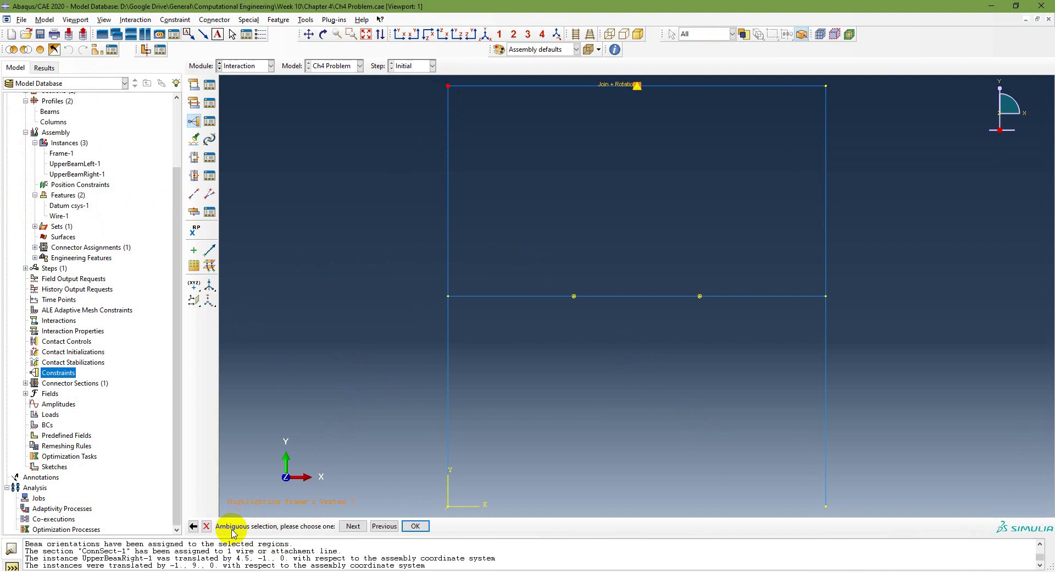
{"action": "left_click", "coordinate": [415, 526]}
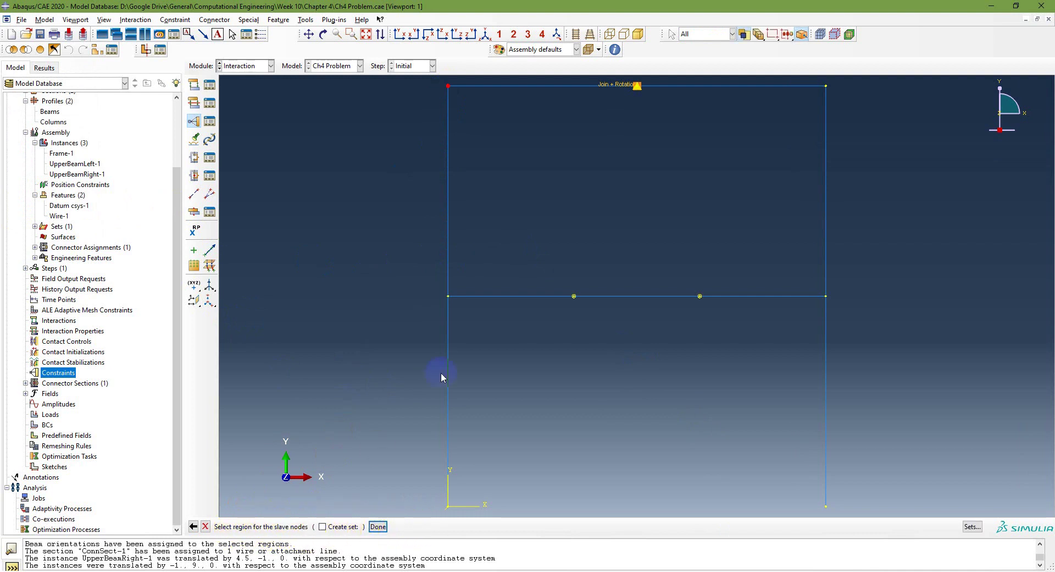
{"action": "left_click", "coordinate": [448, 87]}
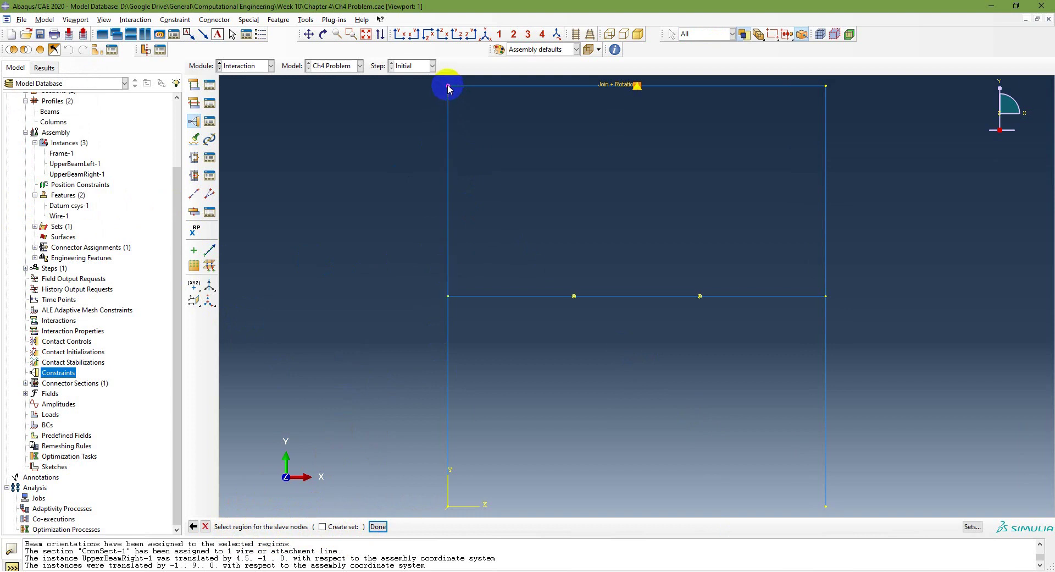
{"action": "left_click", "coordinate": [377, 527]}
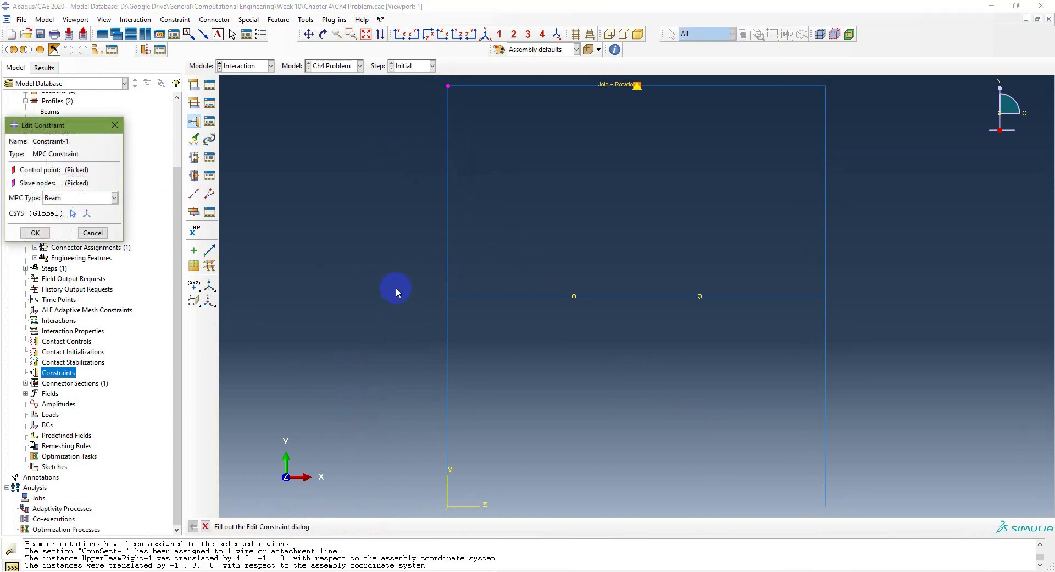
- Set the MPC type of Constraint-1 to Tie and accept the constraint
{"action": "left_click", "coordinate": [70, 199]}
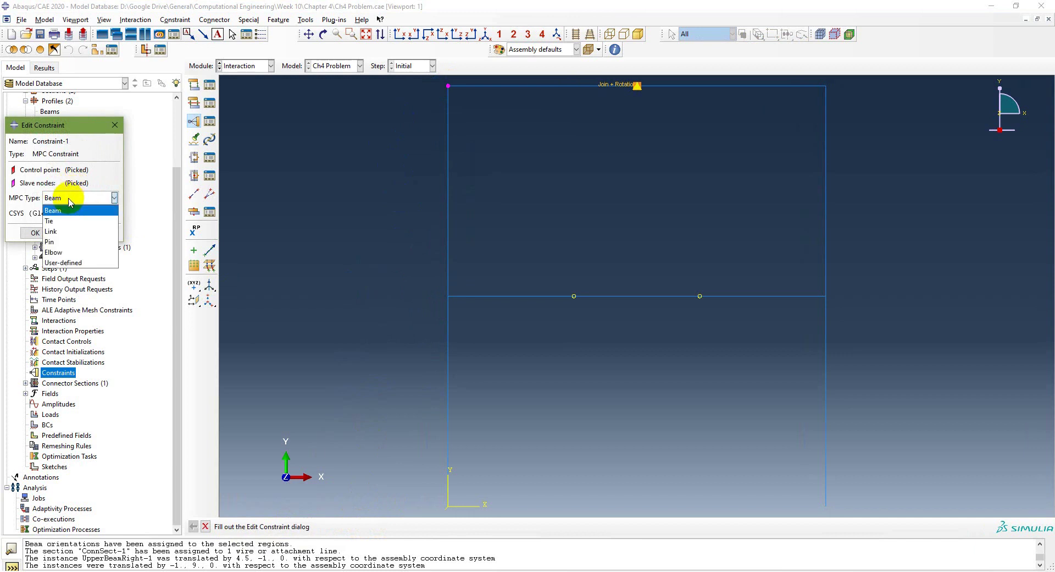
{"action": "left_click", "coordinate": [70, 226]}
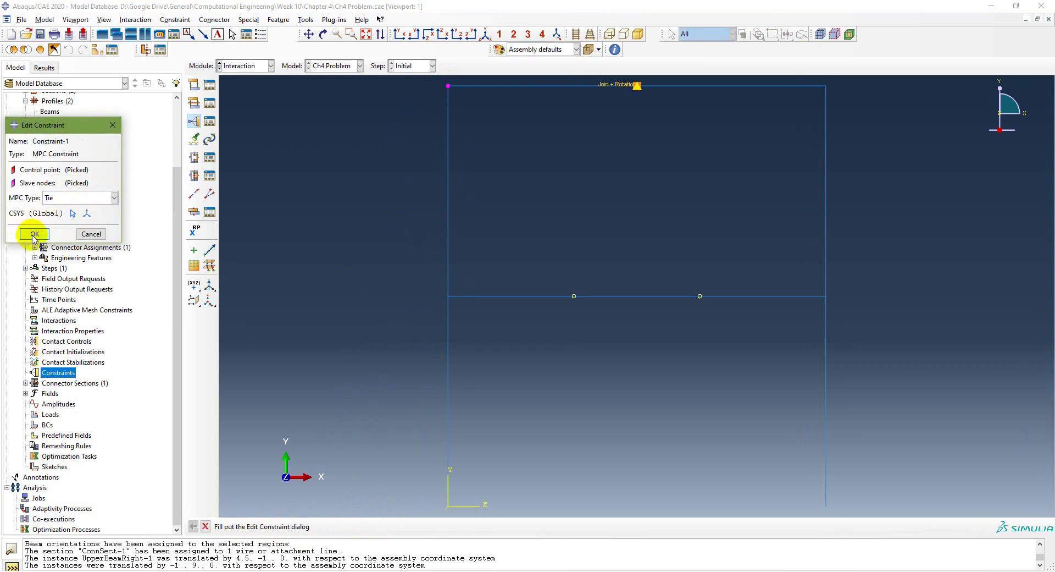
{"action": "left_click", "coordinate": [33, 233]}
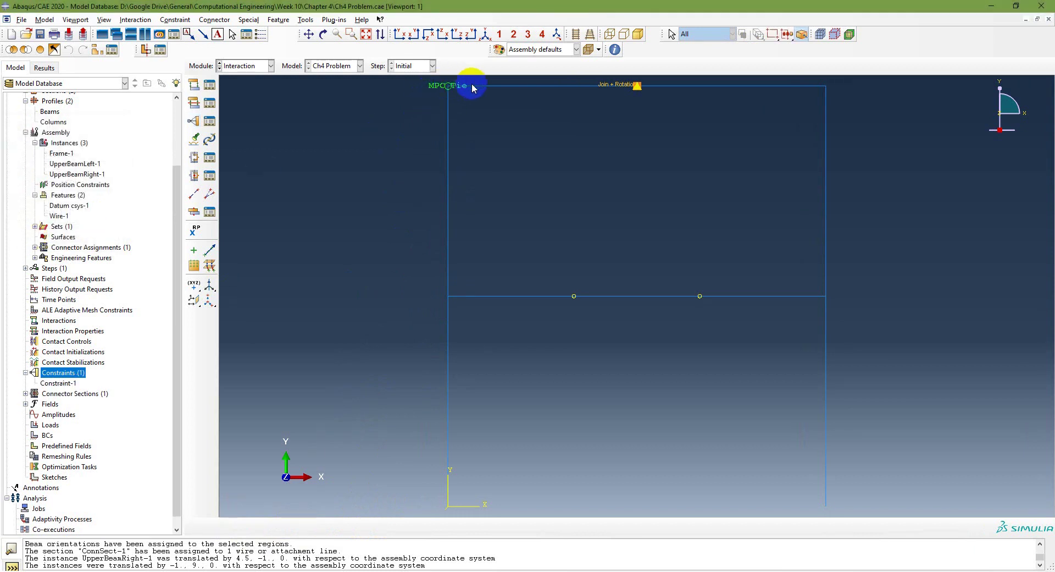
- Define a second MPC constraint with a vertex atop the right column as control point and the coincident vertex as slave node
{"action": "left_click", "coordinate": [198, 126]}
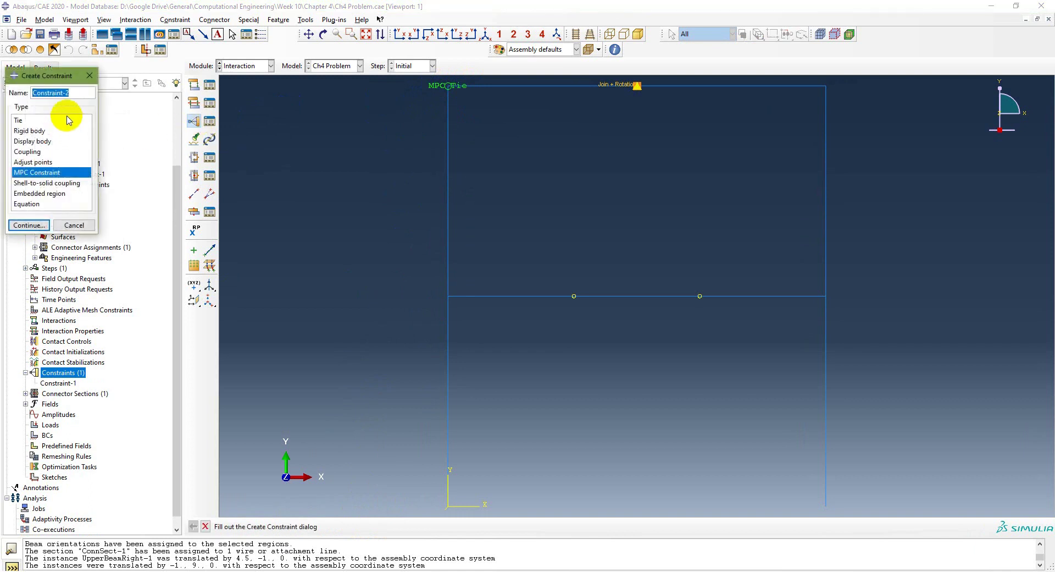
{"action": "left_click", "coordinate": [19, 226]}
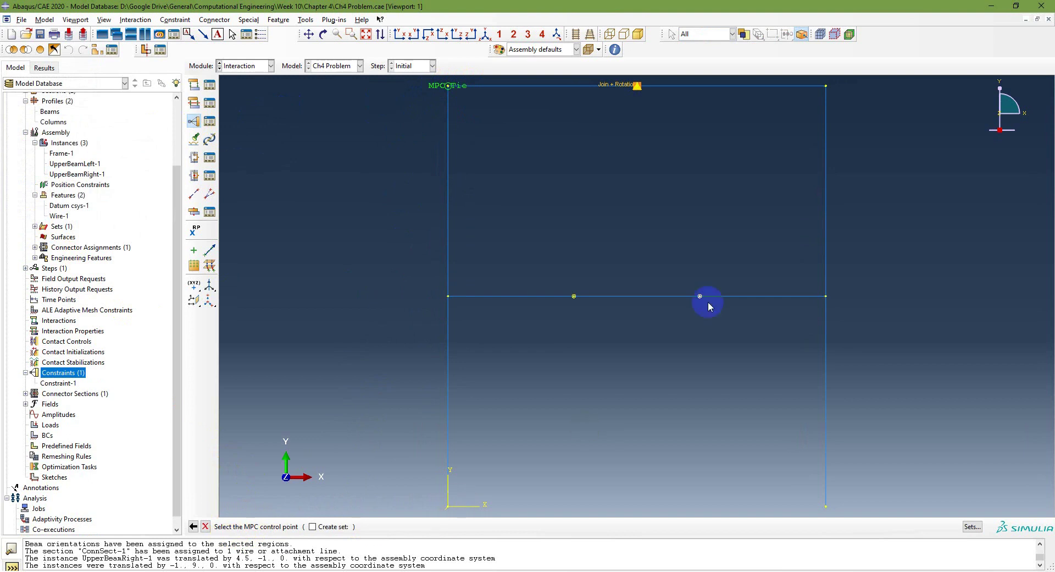
{"action": "left_click", "coordinate": [826, 86]}
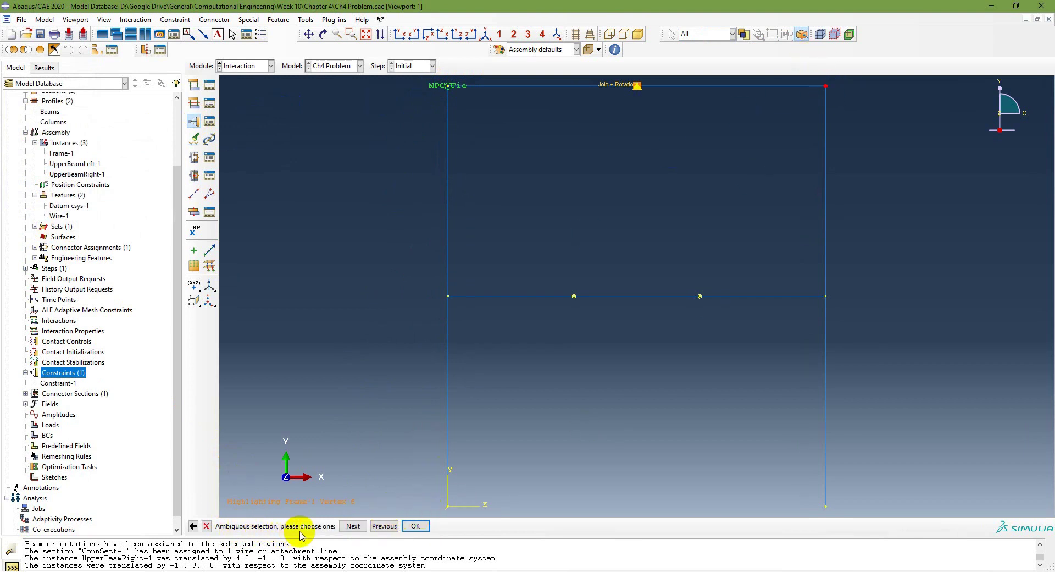
{"action": "left_click", "coordinate": [420, 527]}
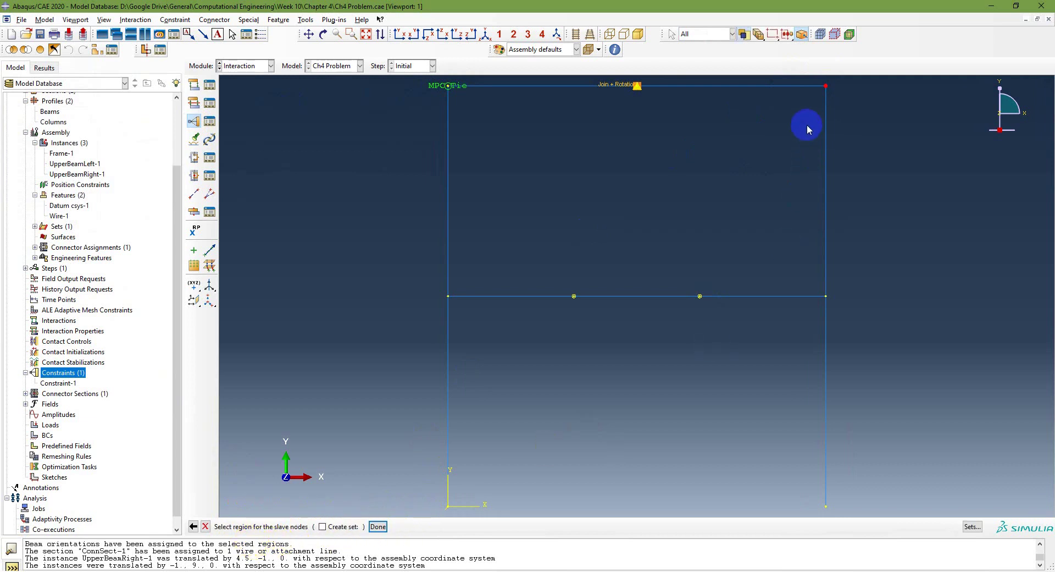
{"action": "left_click", "coordinate": [537, 295]}
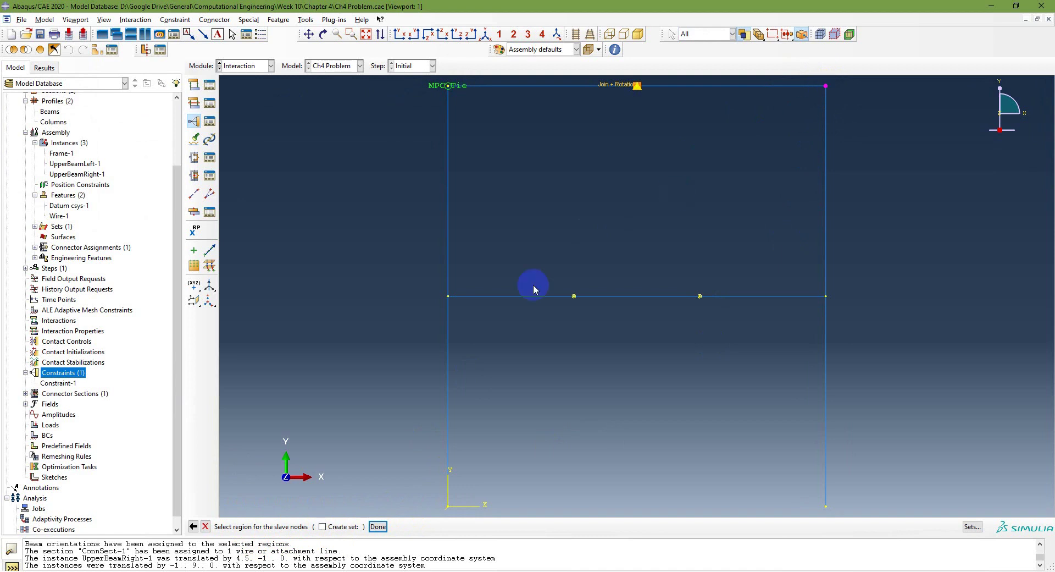
{"action": "left_click", "coordinate": [377, 526]}
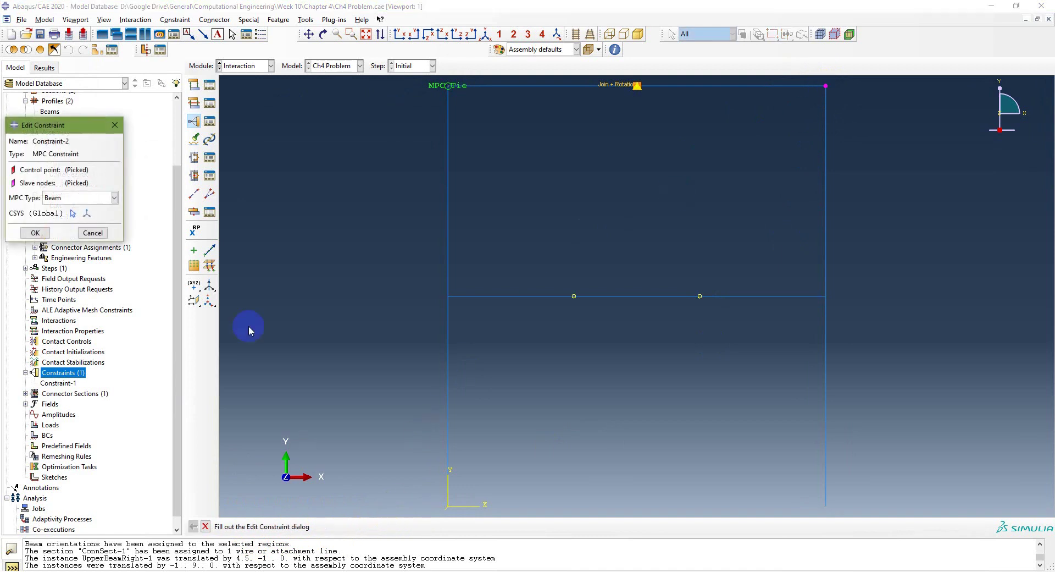
- Set the MPC type of Constraint-2 to Tie and accept the constraint
{"action": "left_click", "coordinate": [107, 199]}
{"action": "left_click", "coordinate": [78, 219]}
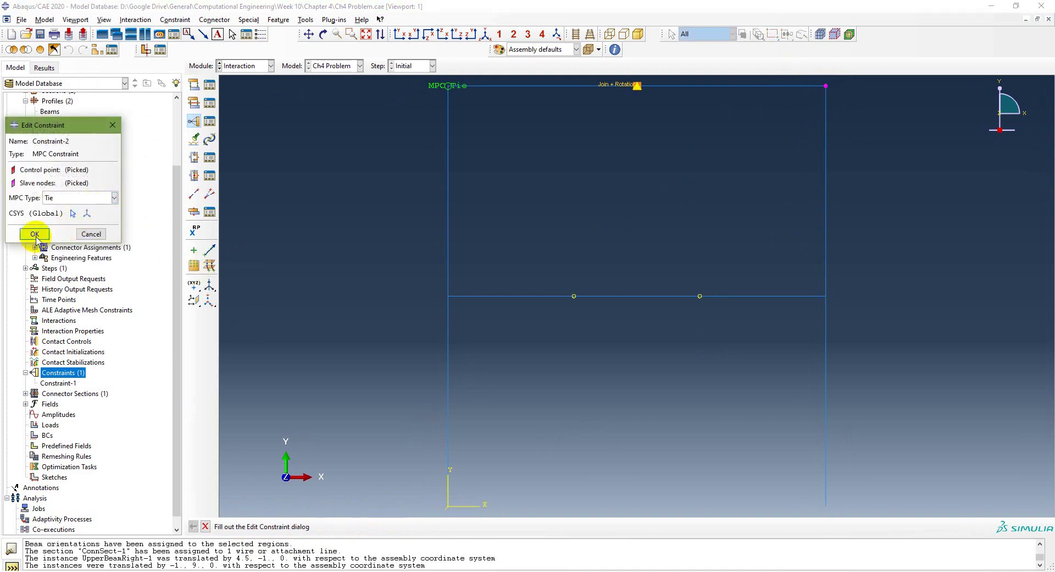
{"action": "left_click", "coordinate": [48, 237]}
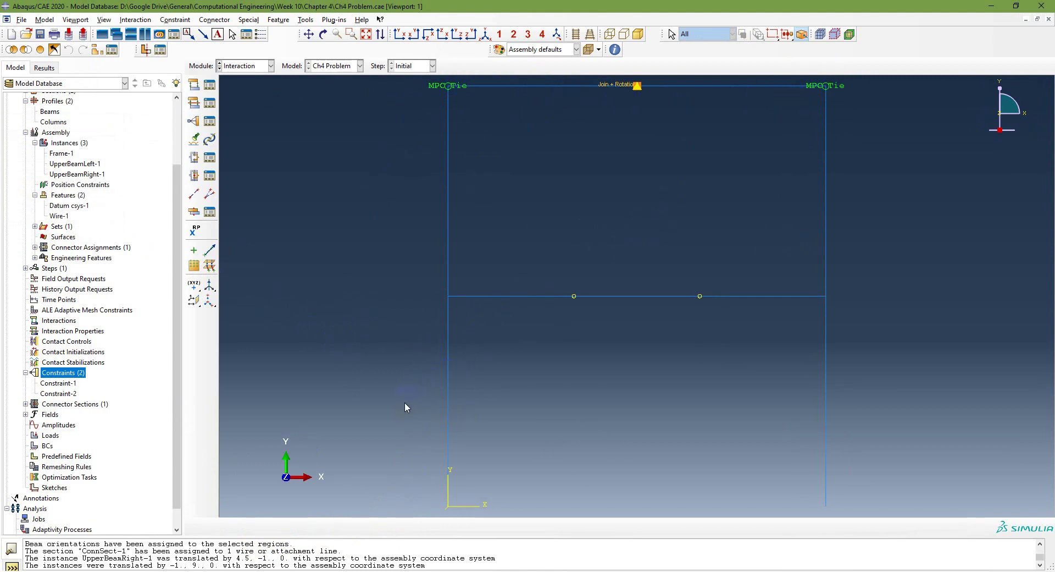
- Review Constraint-1 and Constraint-2 in the model tree and the Constraint Manager
{"action": "left_click", "coordinate": [55, 383]}
{"action": "left_click", "coordinate": [56, 404]}
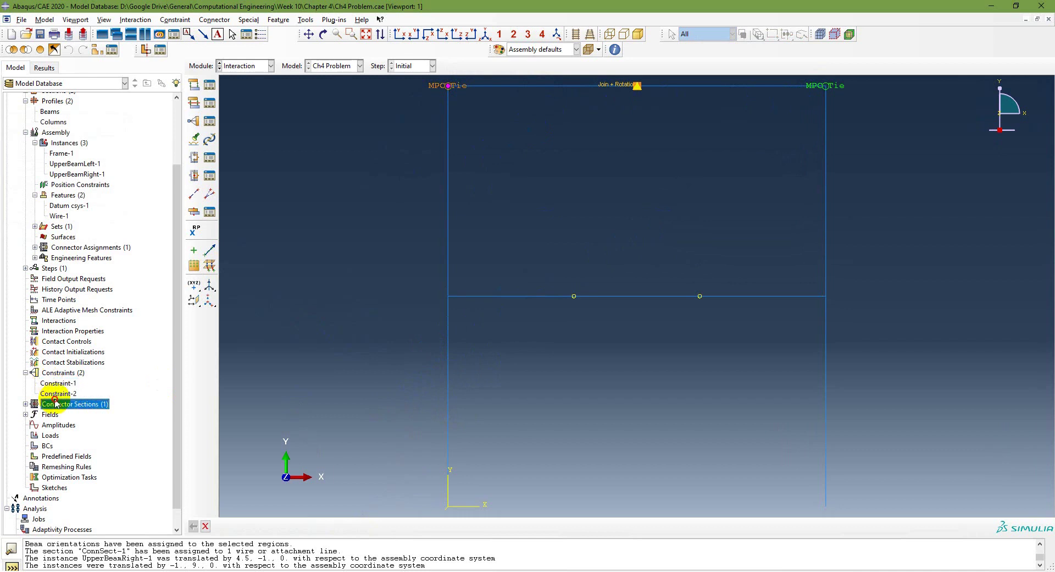
{"action": "left_click", "coordinate": [56, 393]}
{"action": "left_click", "coordinate": [26, 372]}
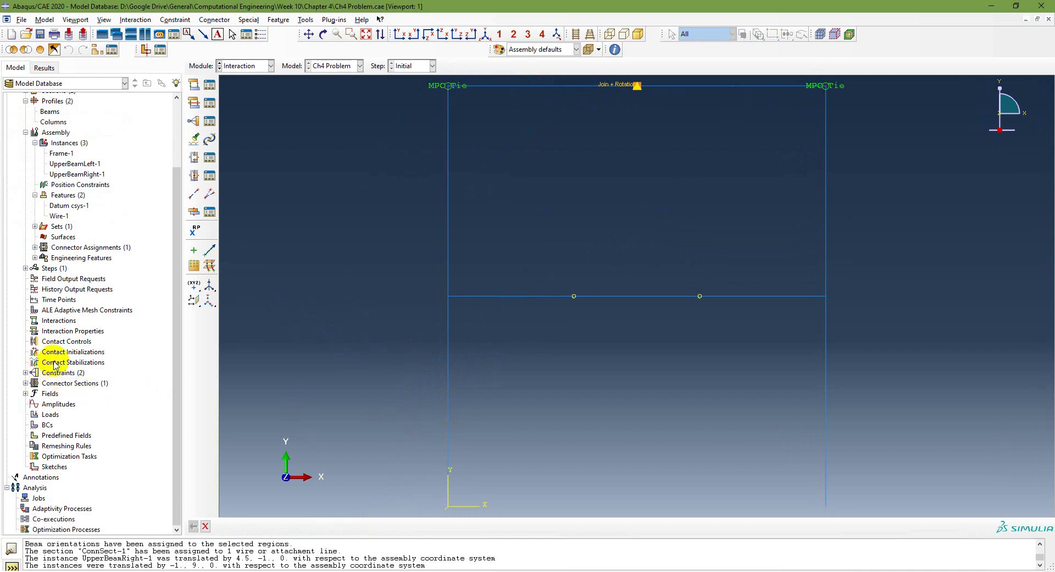
{"action": "left_click", "coordinate": [211, 121]}
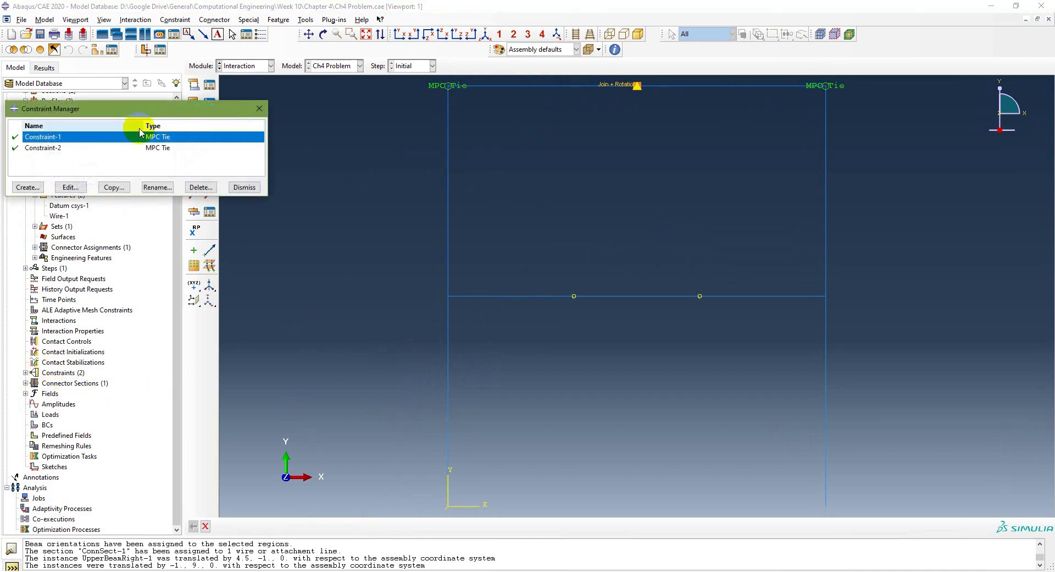
{"action": "left_click", "coordinate": [46, 149]}
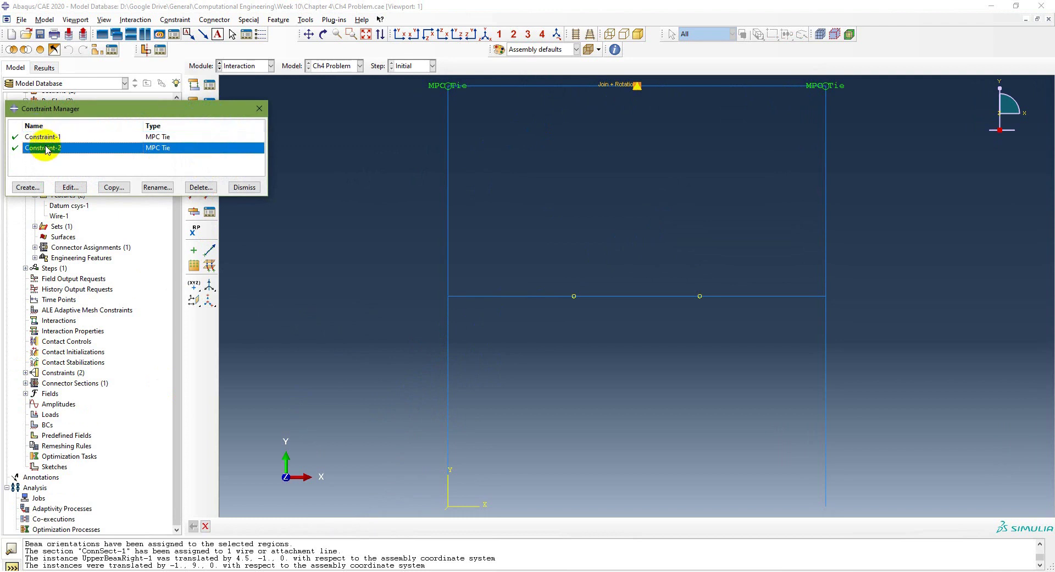
{"action": "left_click", "coordinate": [241, 188]}
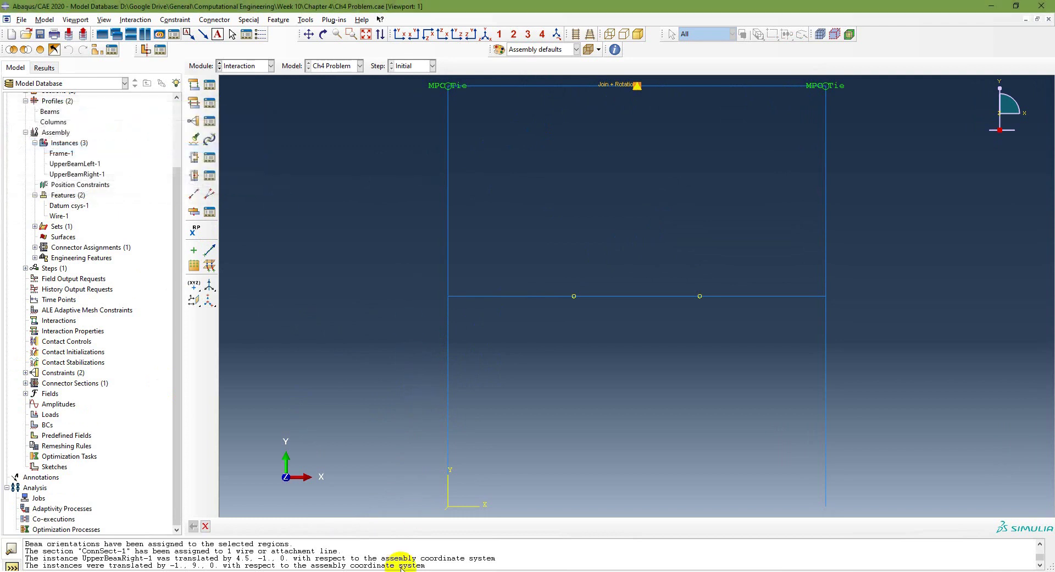
- Check the modeling procedure slide in PowerPoint, return to Abaqus/CAE and switch to the Mesh module
{"action": "key", "text": "alt+Tab"}
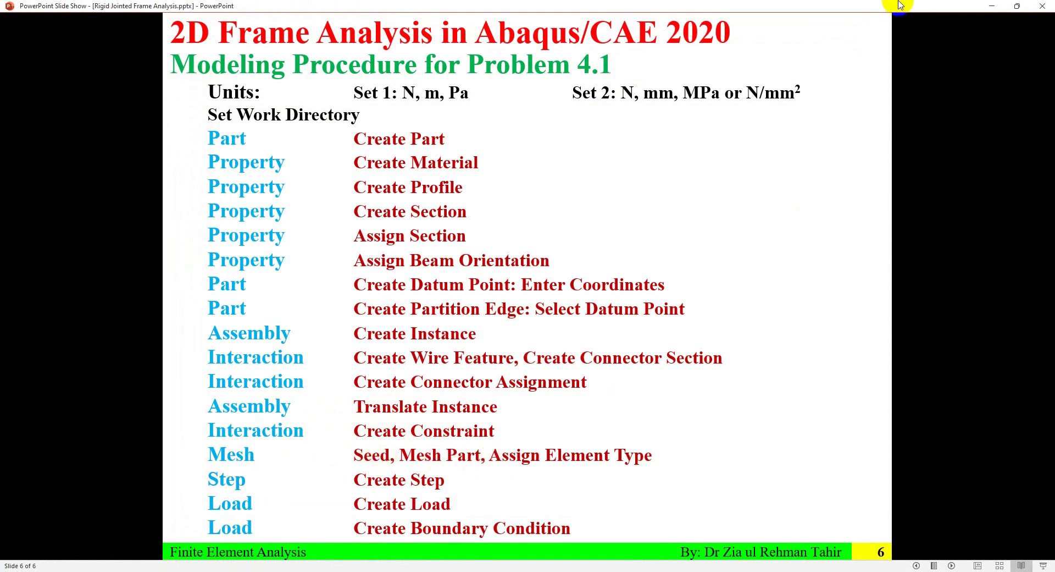
{"action": "left_click", "coordinate": [992, 6]}
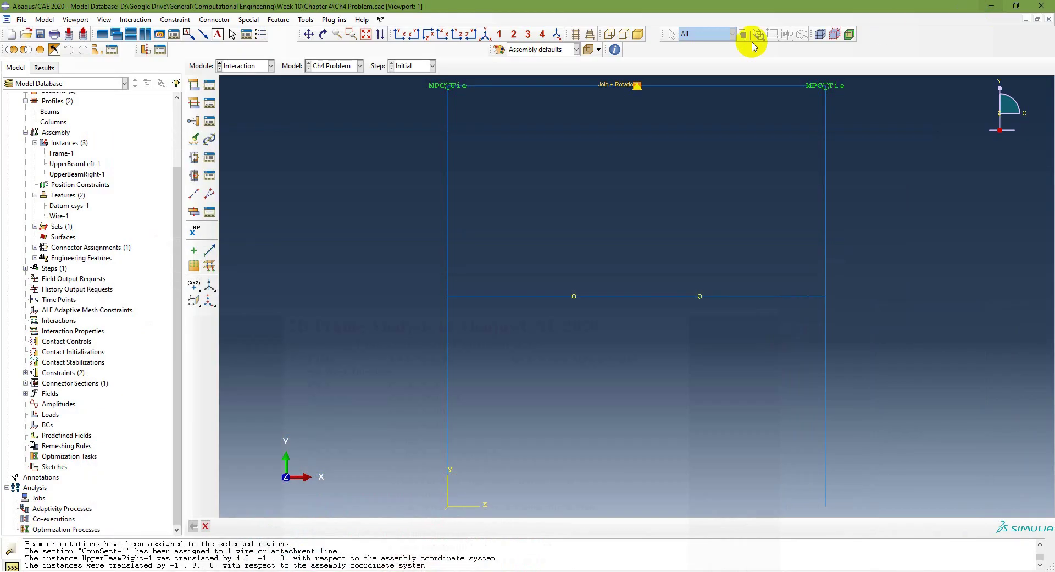
{"action": "left_click", "coordinate": [264, 65]}
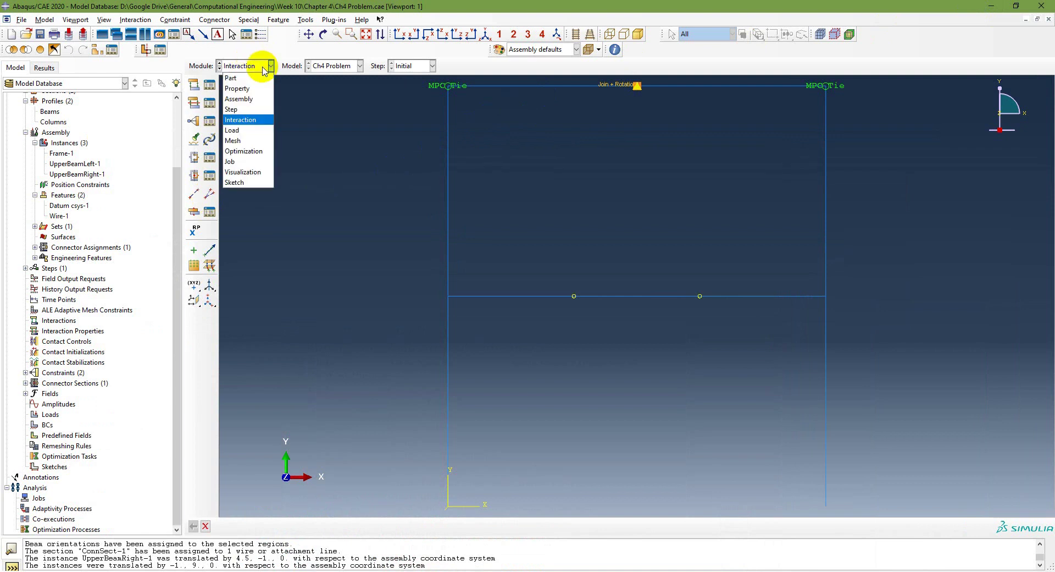
{"action": "left_click", "coordinate": [236, 140]}
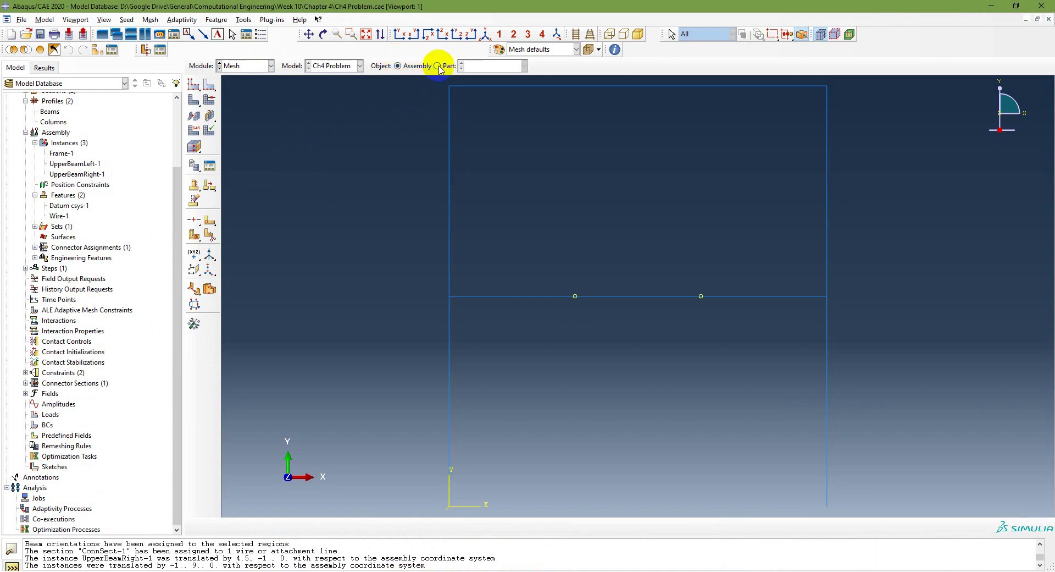
- Make the Frame-1 instance of the assembly independent
{"action": "scroll", "coordinate": [131, 201], "scroll_direction": "up", "scroll_amount": 3}
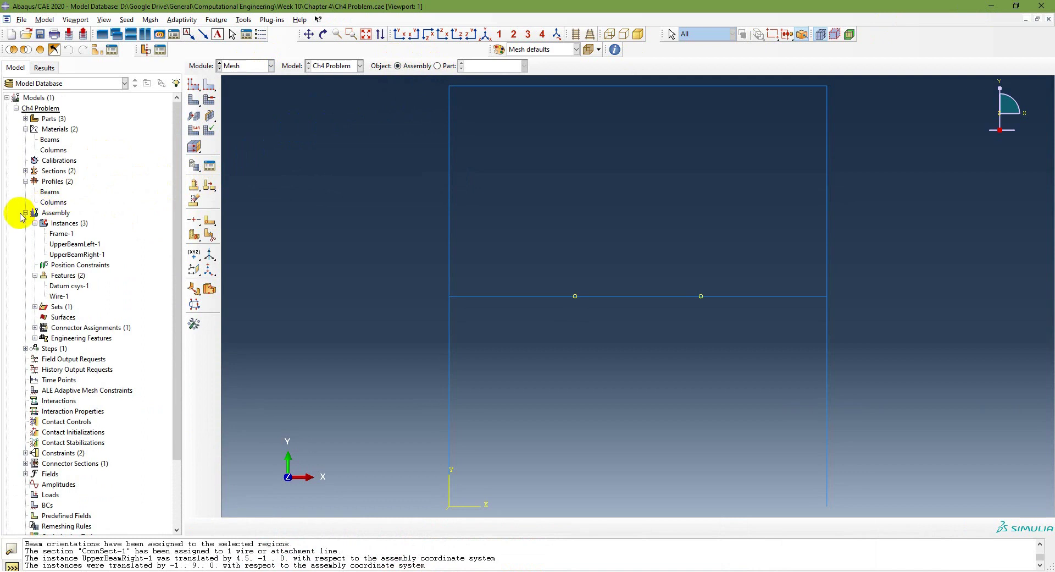
{"action": "left_click", "coordinate": [35, 223]}
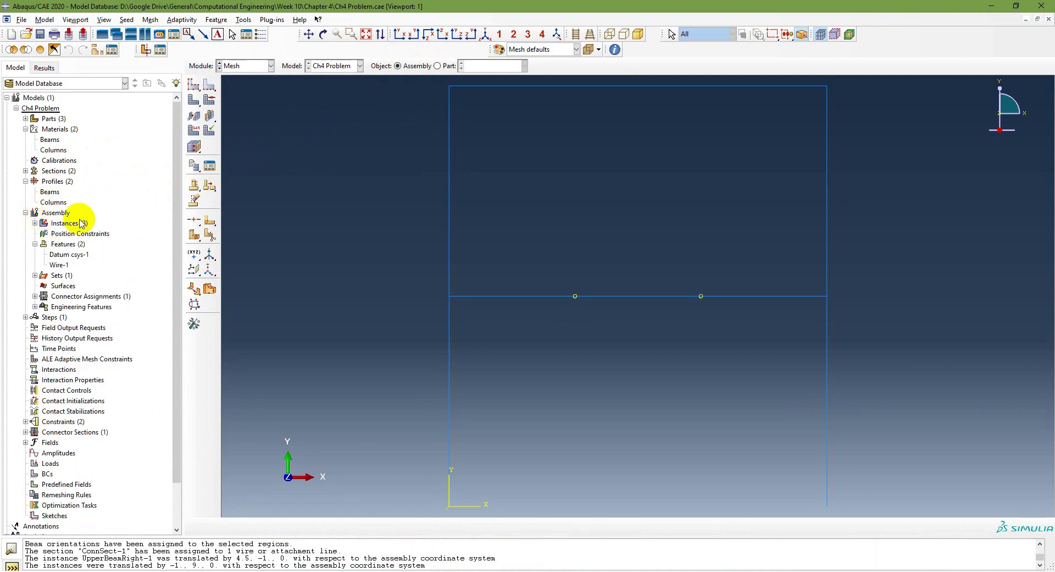
{"action": "left_click", "coordinate": [35, 223]}
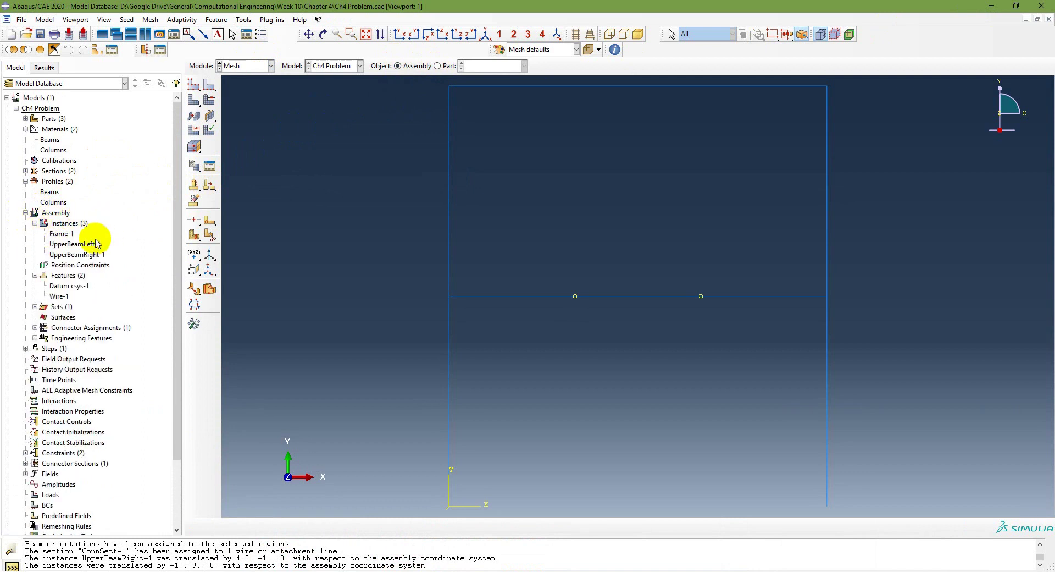
{"action": "left_click", "coordinate": [63, 235]}
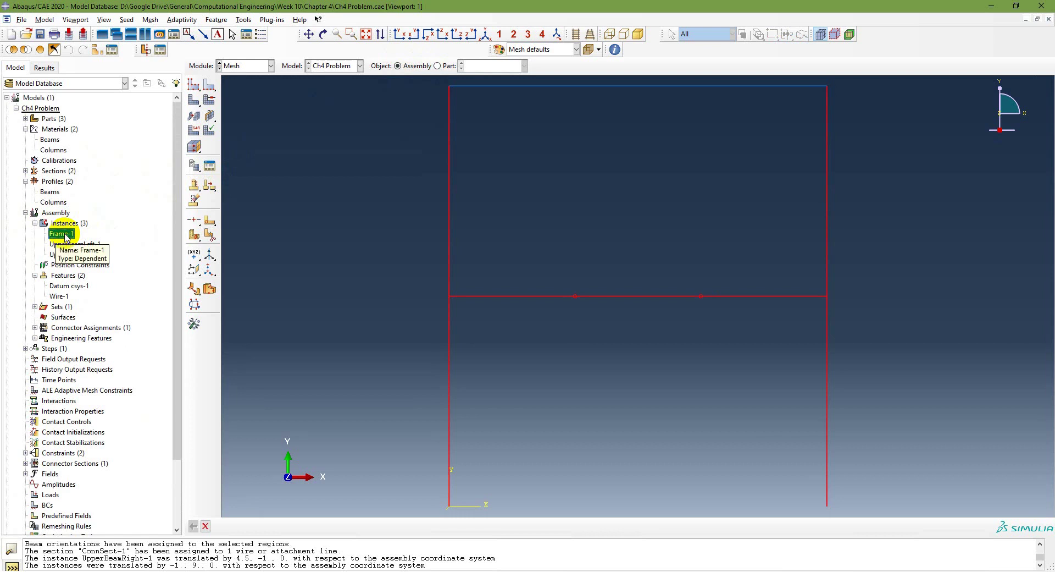
{"action": "right_click", "coordinate": [66, 236]}
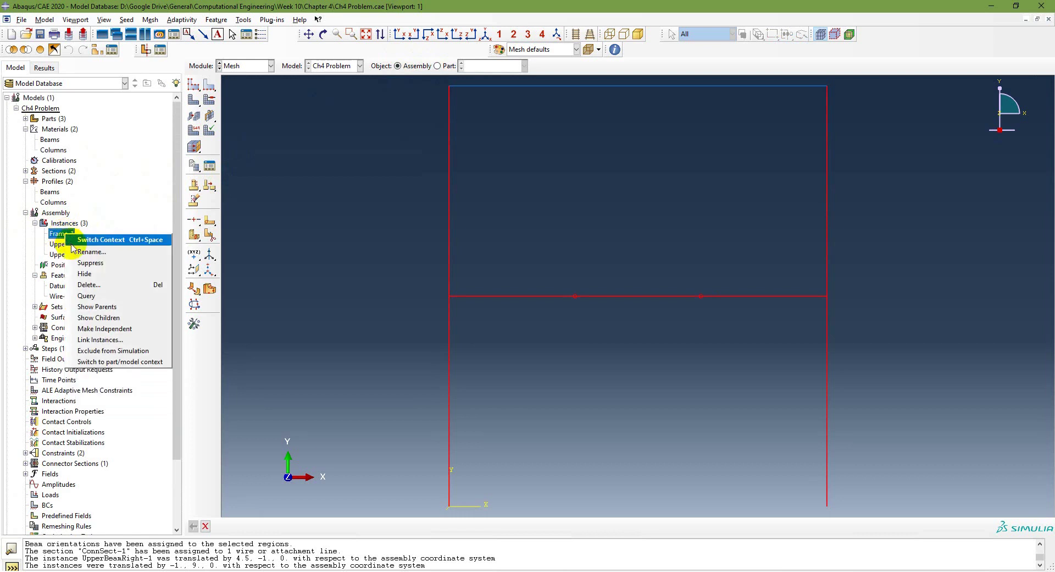
{"action": "left_click", "coordinate": [102, 329]}
- Make the UpperBeamLeft-1 and UpperBeamRight-1 instances independent
{"action": "left_click", "coordinate": [79, 246]}
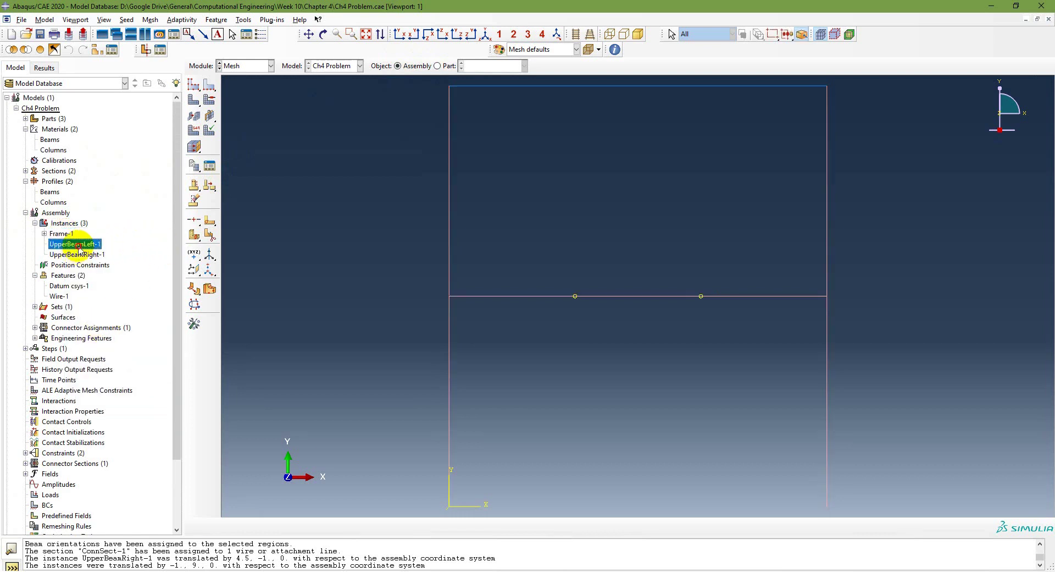
{"action": "right_click", "coordinate": [80, 249]}
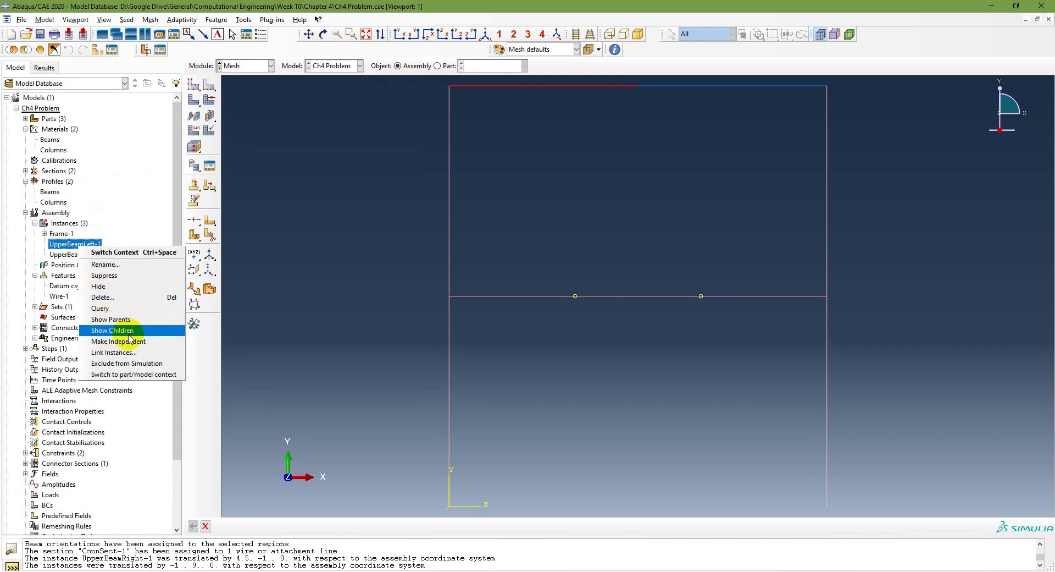
{"action": "left_click", "coordinate": [136, 334]}
{"action": "left_click", "coordinate": [85, 256]}
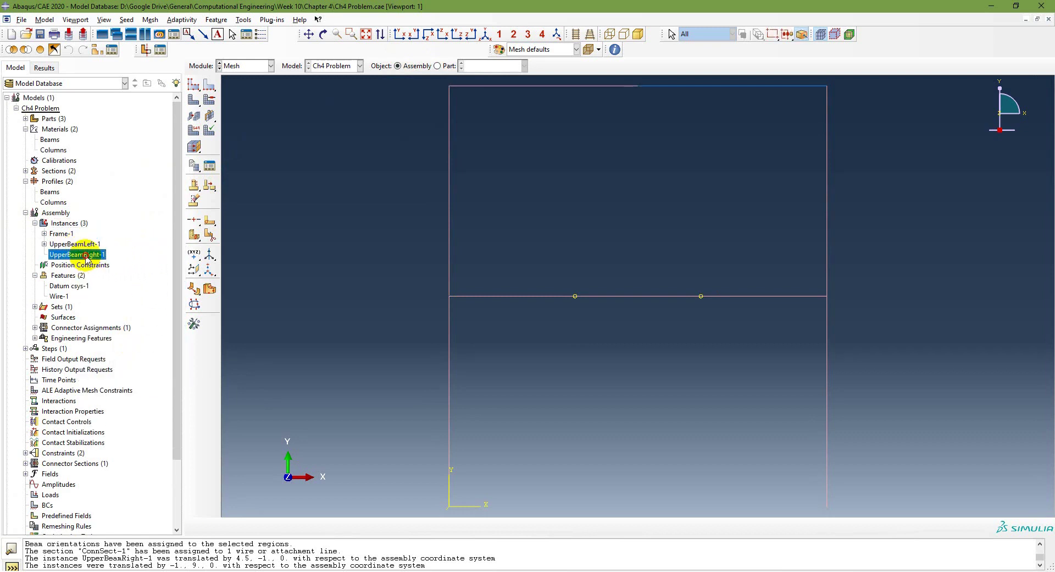
{"action": "right_click", "coordinate": [87, 259]}
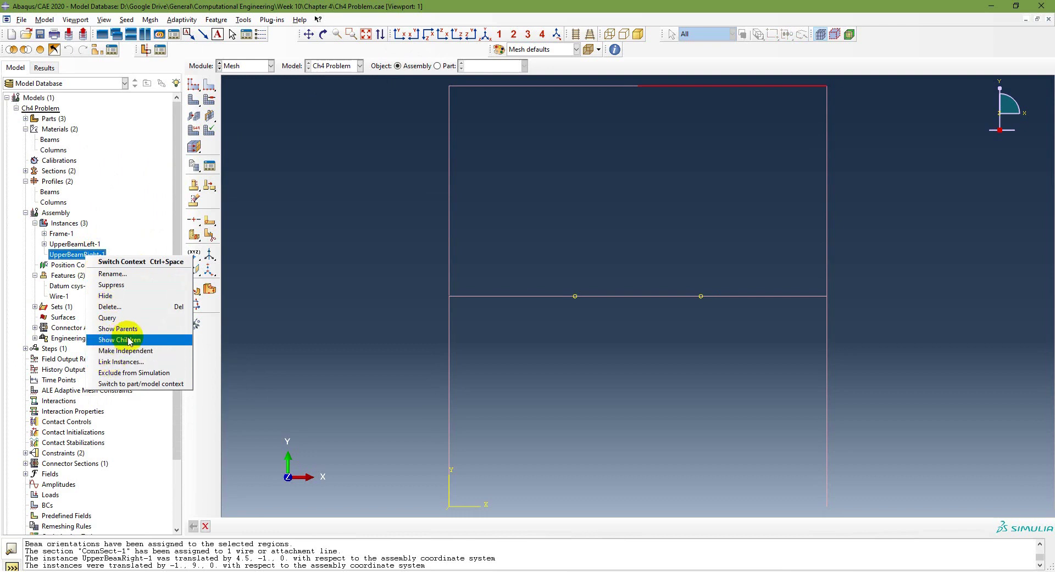
{"action": "left_click", "coordinate": [137, 351]}
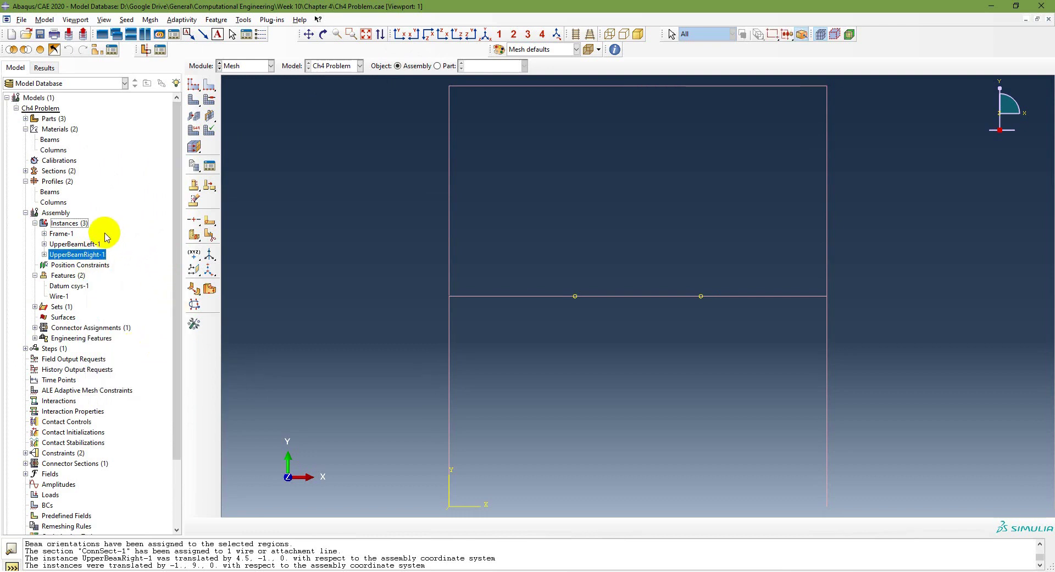
- Inspect the mesh entry of Frame-1 and the parts offered as mesh objects, and return the mesh object to the assembly
{"action": "left_click", "coordinate": [44, 233]}
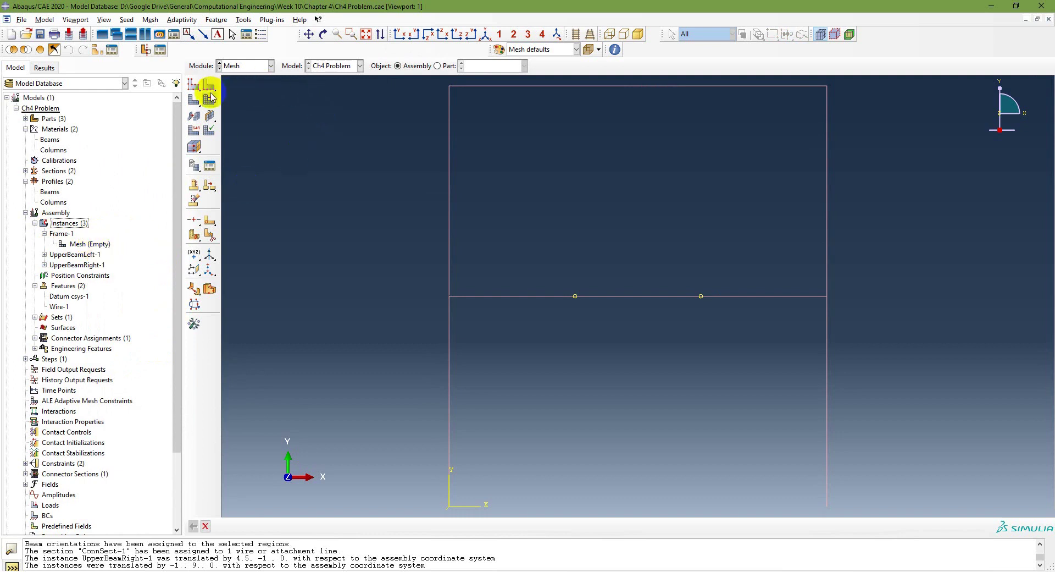
{"action": "left_click", "coordinate": [246, 66]}
{"action": "left_click", "coordinate": [245, 65]}
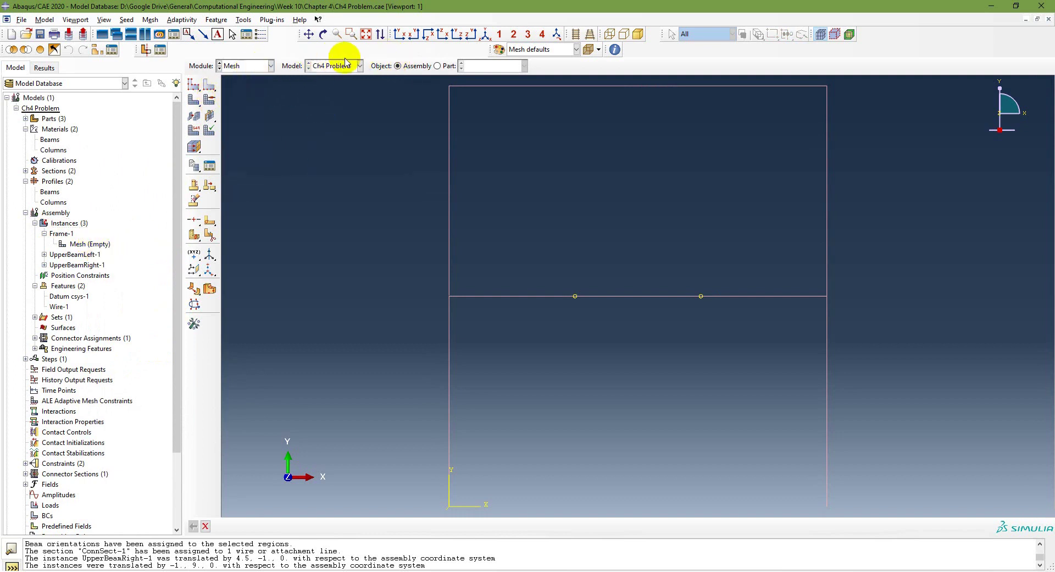
{"action": "left_click", "coordinate": [437, 66]}
{"action": "left_click", "coordinate": [495, 65]}
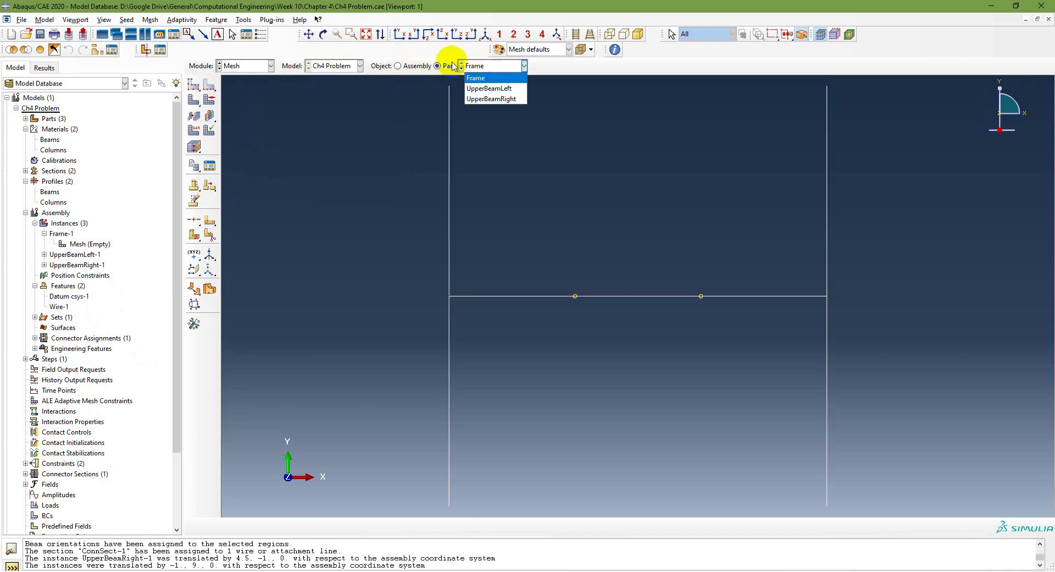
{"action": "left_click", "coordinate": [397, 66]}
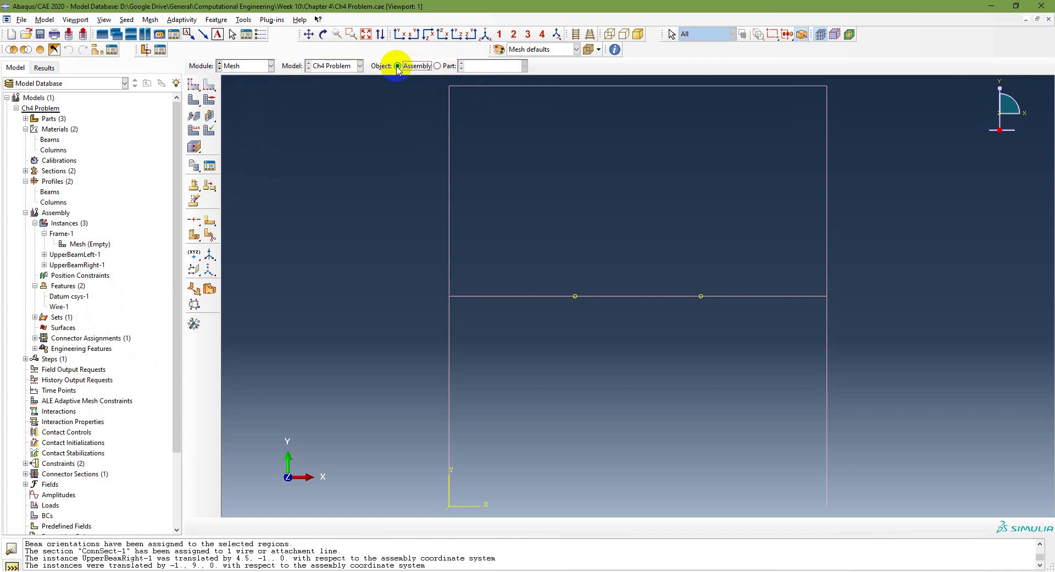
- Seed all edges of the frame and upper beams by size with an approximate element size of 0.5 and no bias
{"action": "left_click", "coordinate": [209, 87]}
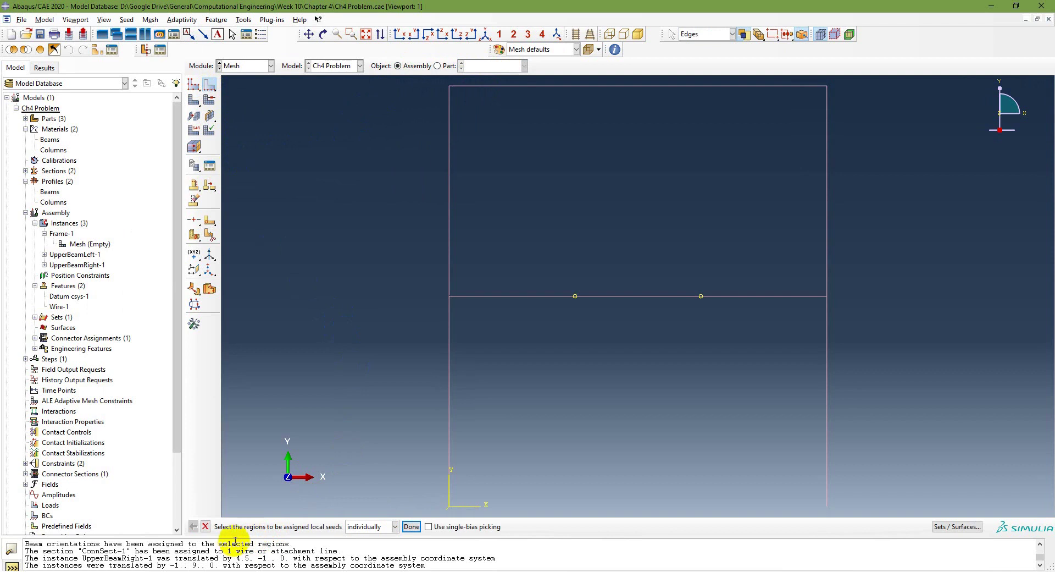
{"action": "left_click_drag", "start_coordinate": [439, 85], "coordinate": [880, 546]}
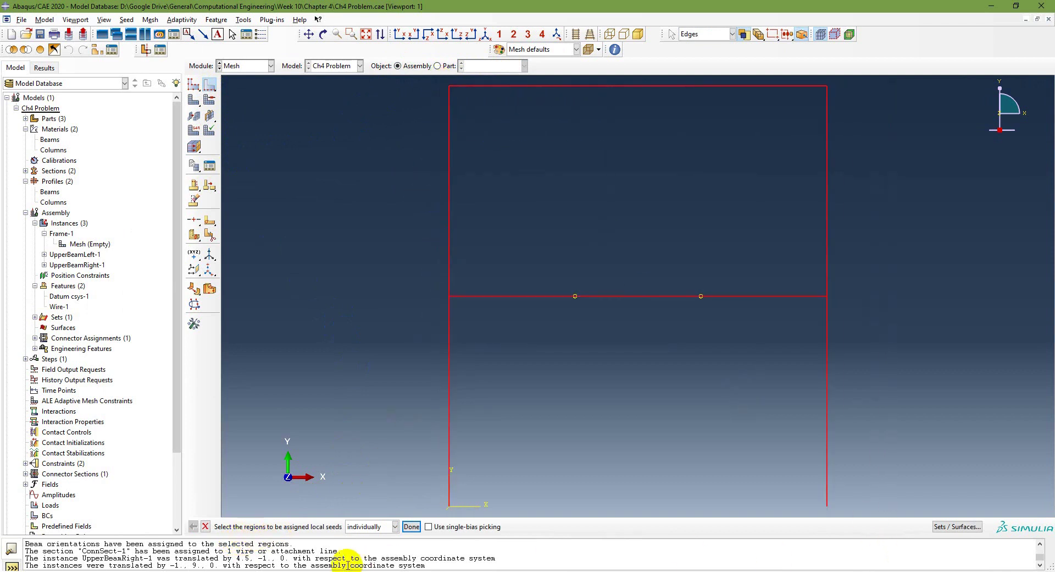
{"action": "left_click", "coordinate": [410, 526]}
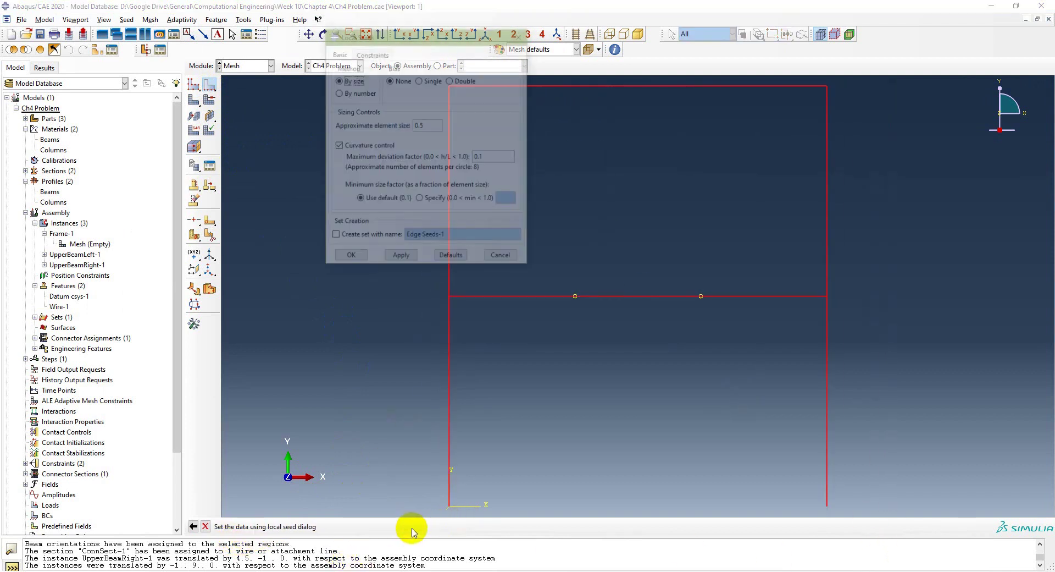
{"action": "left_click", "coordinate": [338, 92]}
{"action": "left_click", "coordinate": [338, 80]}
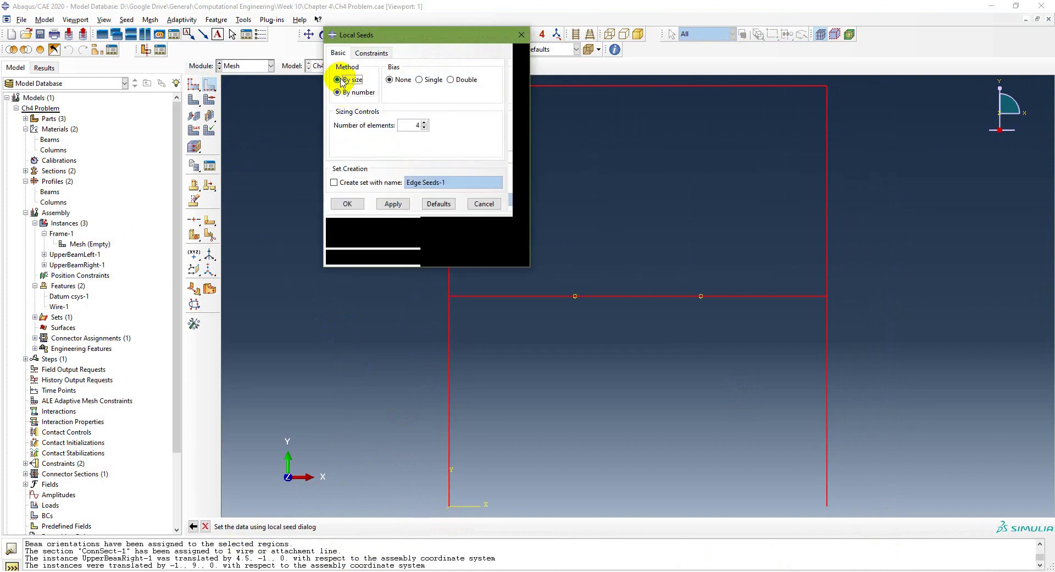
{"action": "left_click", "coordinate": [338, 92]}
{"action": "left_click", "coordinate": [337, 80]}
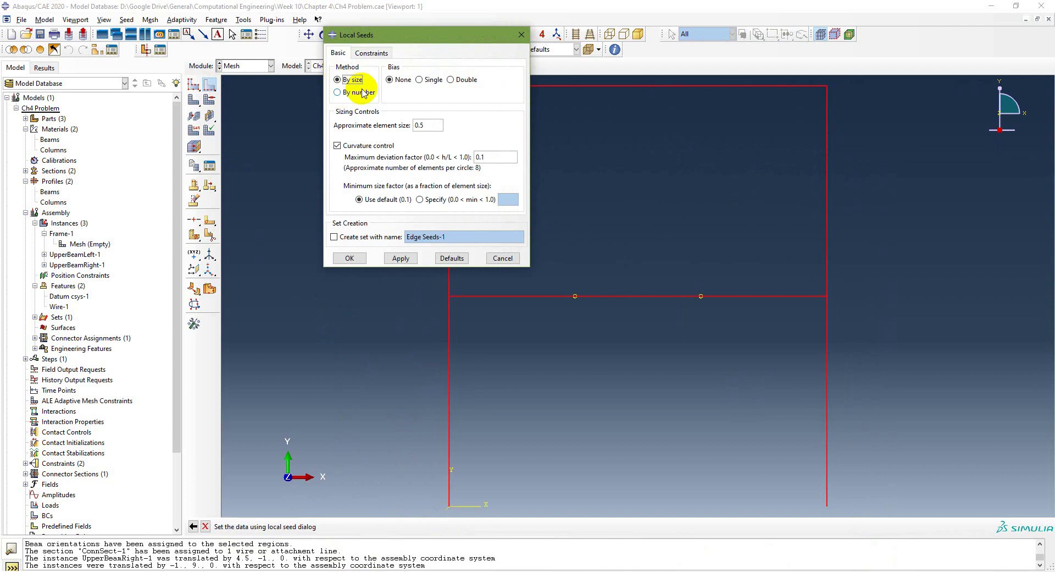
{"action": "left_click", "coordinate": [397, 259]}
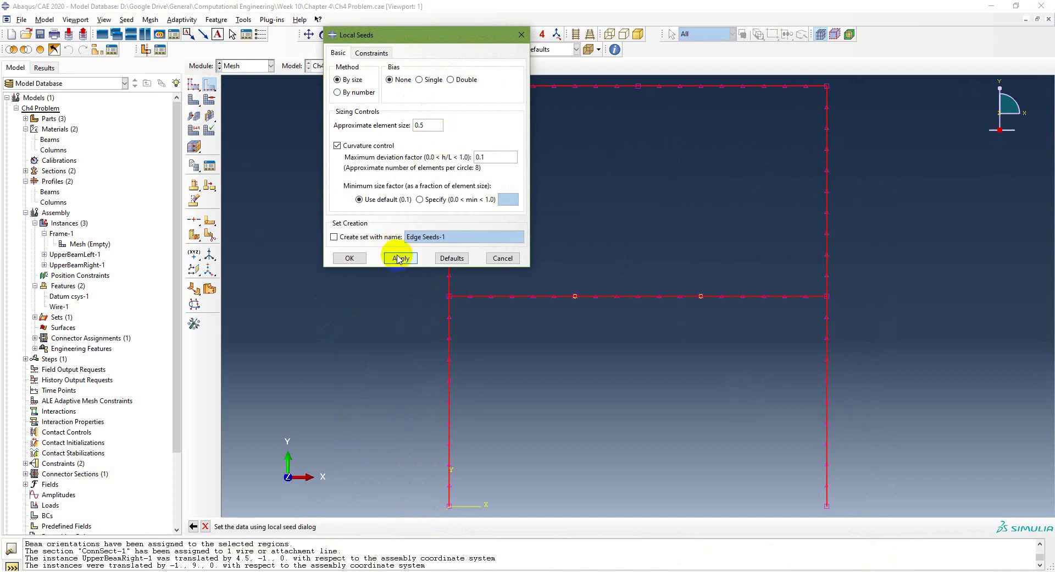
{"action": "left_click", "coordinate": [350, 258]}
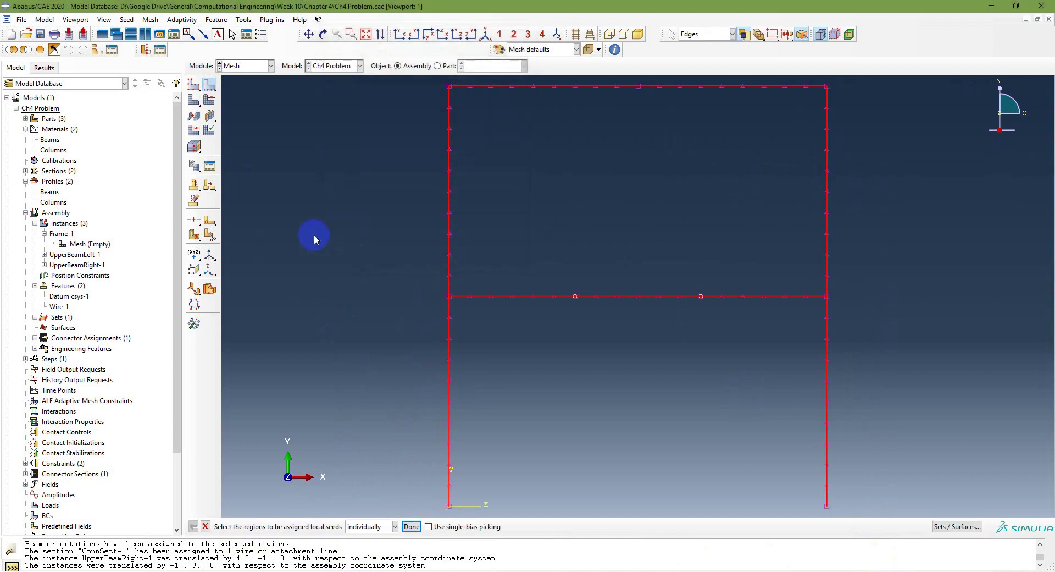
{"action": "left_click", "coordinate": [411, 526]}
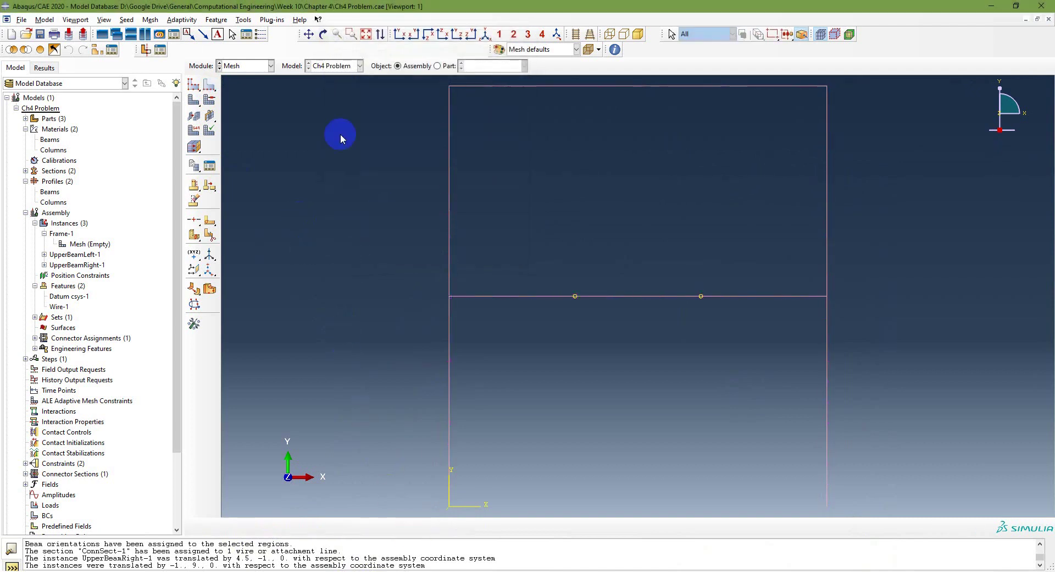
- Mesh the Frame-1, UpperBeamLeft-1 and UpperBeamRight-1 part instances together
{"action": "left_click", "coordinate": [194, 101]}
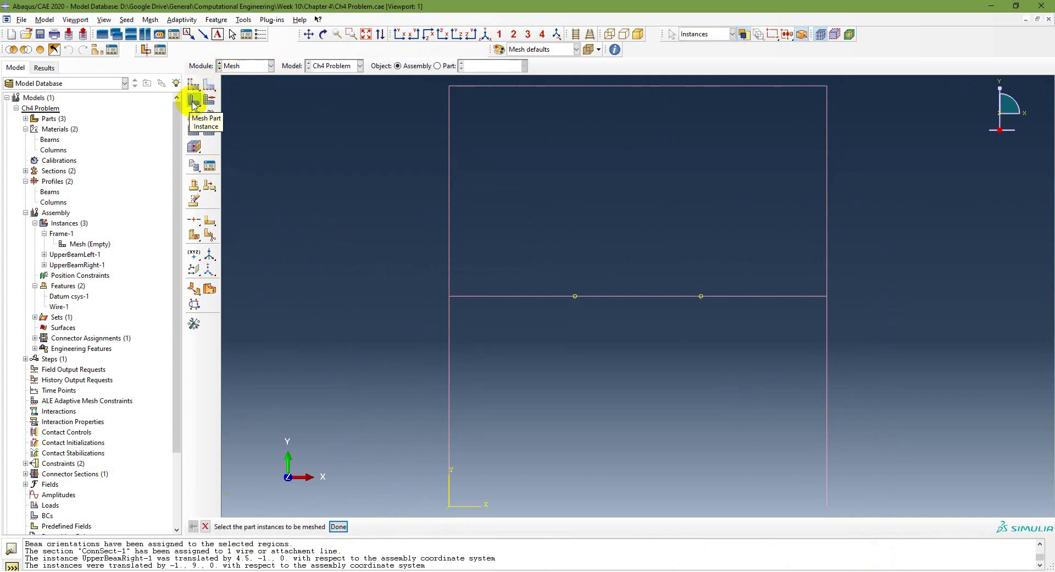
{"action": "left_click_drag", "start_coordinate": [434, 87], "coordinate": [889, 528]}
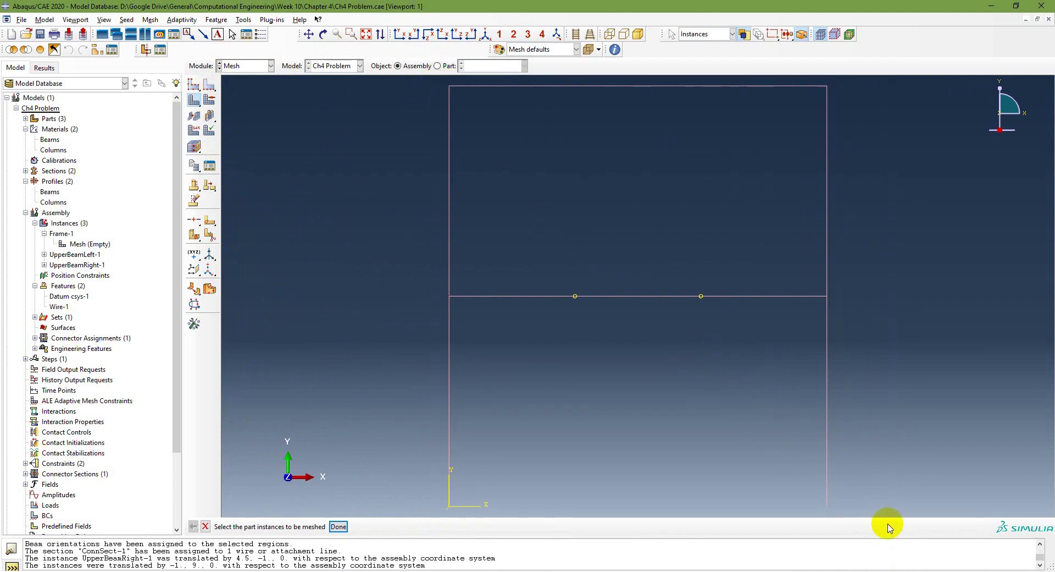
{"action": "left_click", "coordinate": [338, 526]}
{"action": "left_click", "coordinate": [337, 528]}
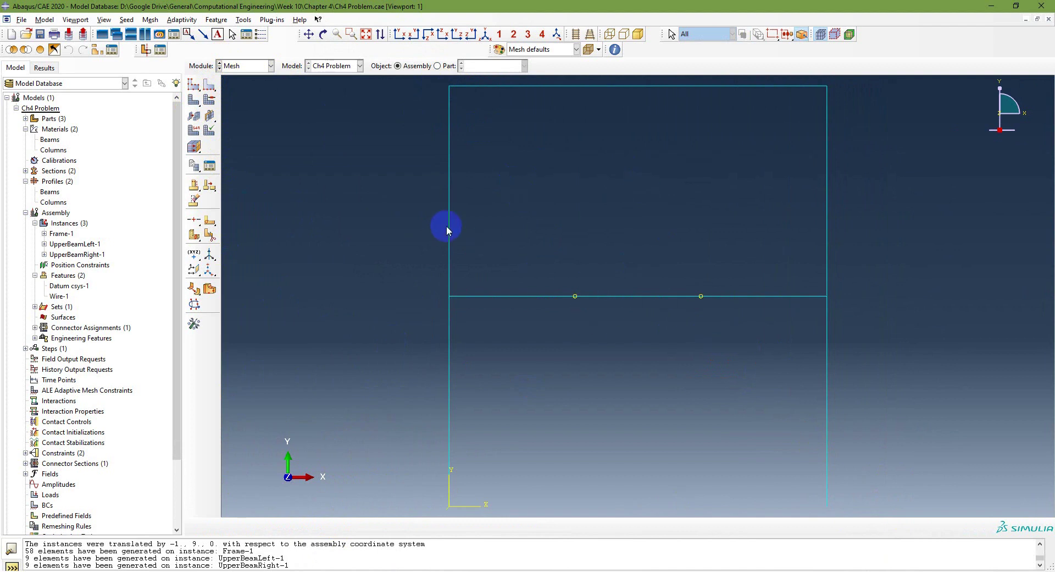
- Assign the Standard linear Beam element type B21, with shear-flexible formulation, to all edges of the frame and upper beams
{"action": "left_click", "coordinate": [194, 132]}
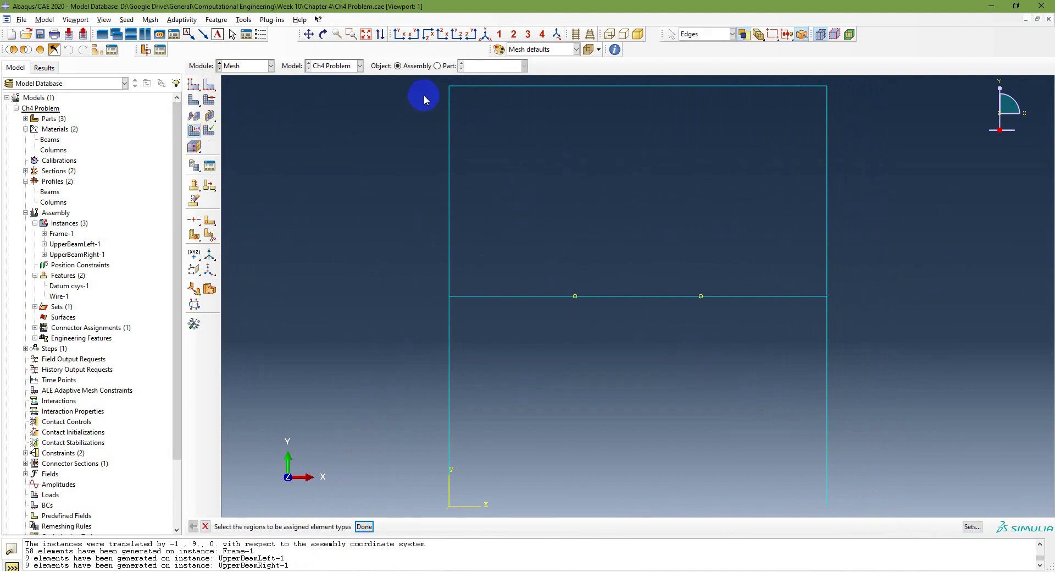
{"action": "left_click_drag", "start_coordinate": [427, 80], "coordinate": [913, 494]}
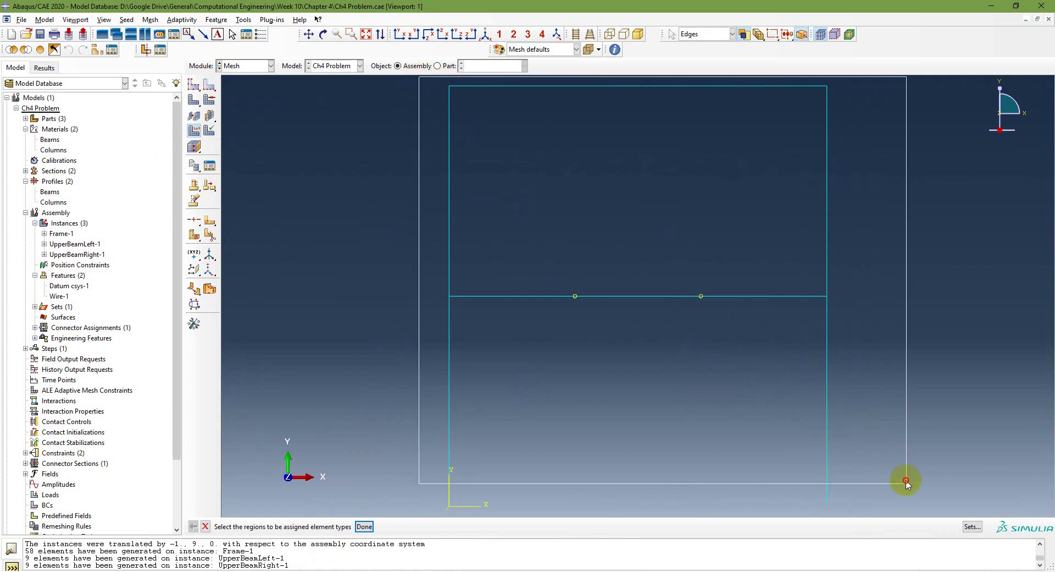
{"action": "left_click", "coordinate": [364, 526]}
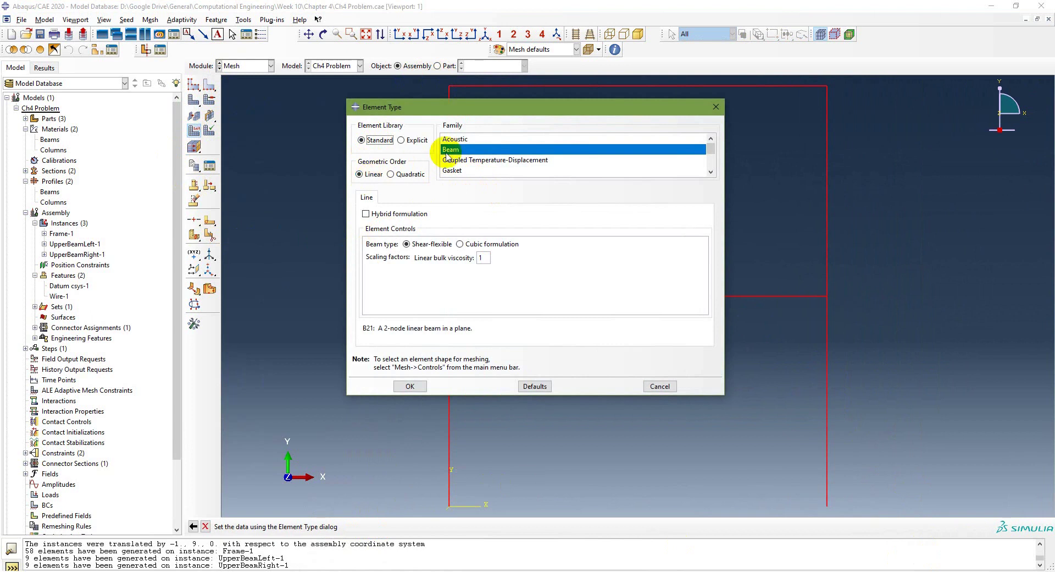
{"action": "scroll", "coordinate": [491, 154], "scroll_direction": "down", "scroll_amount": 1}
{"action": "scroll", "coordinate": [491, 154], "scroll_direction": "up", "scroll_amount": 1}
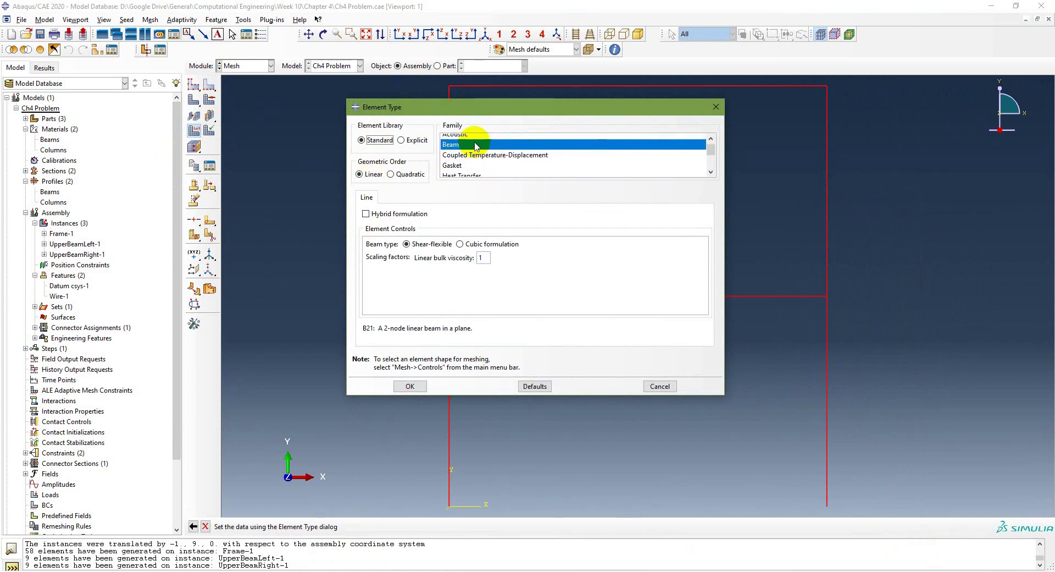
{"action": "double_click", "coordinate": [366, 327]}
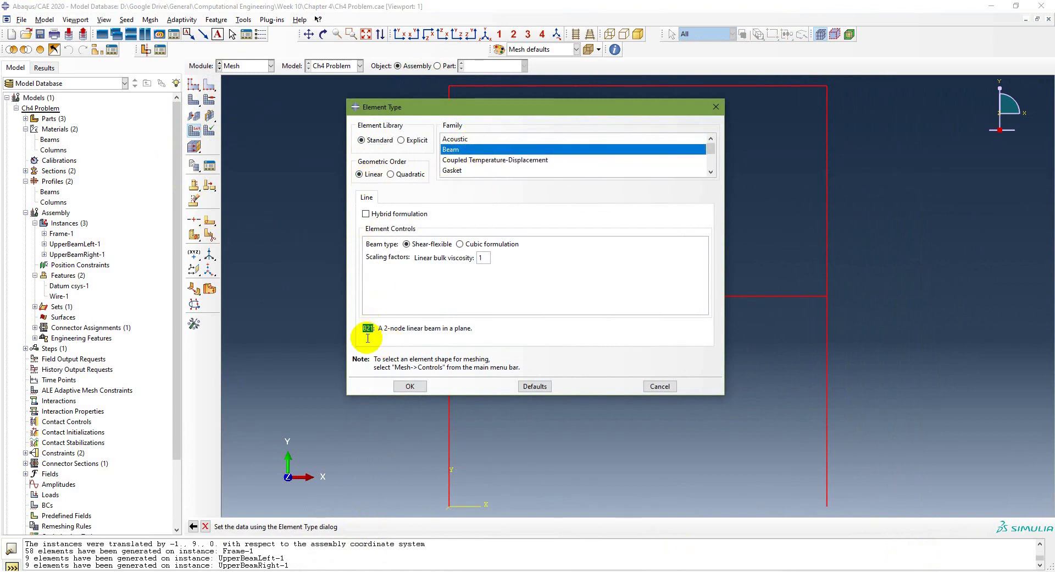
{"action": "left_click", "coordinate": [410, 387]}
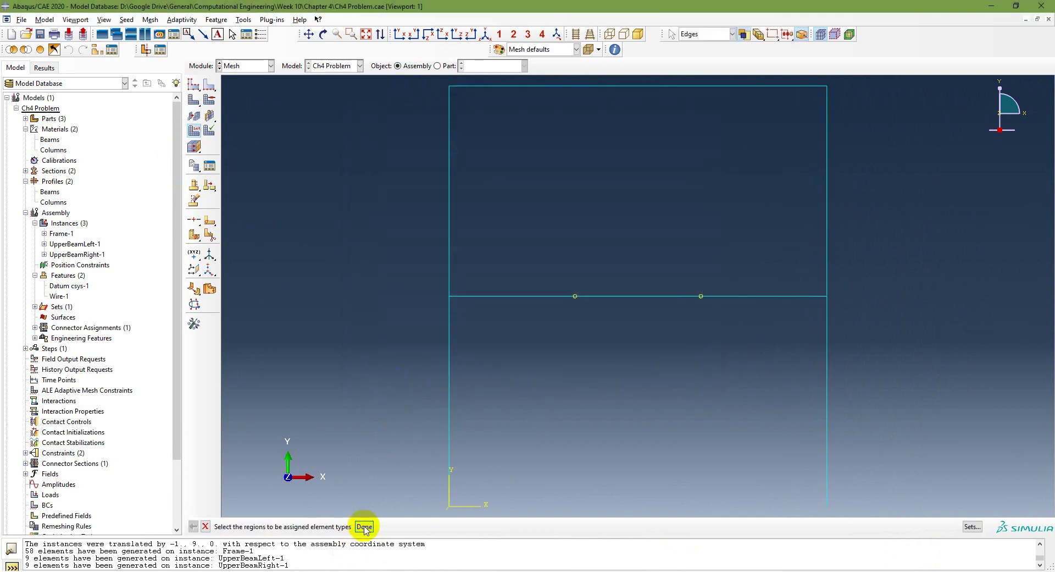
{"action": "left_click", "coordinate": [364, 526]}
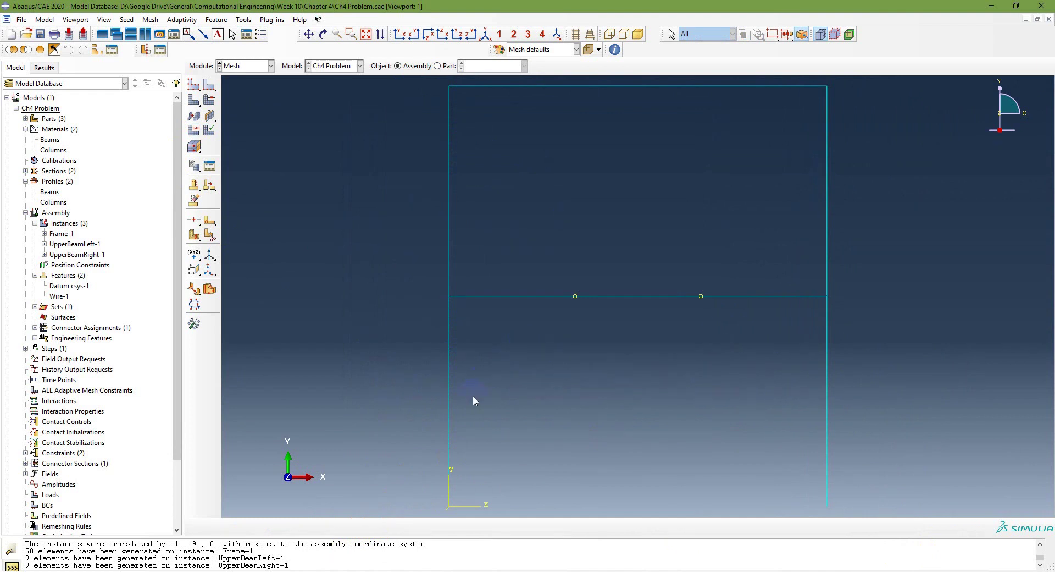
- Check the modeling procedure slide in PowerPoint, return to Abaqus/CAE and collapse the Materials and Assembly branches of the model tree
{"action": "left_click", "coordinate": [381, 571]}
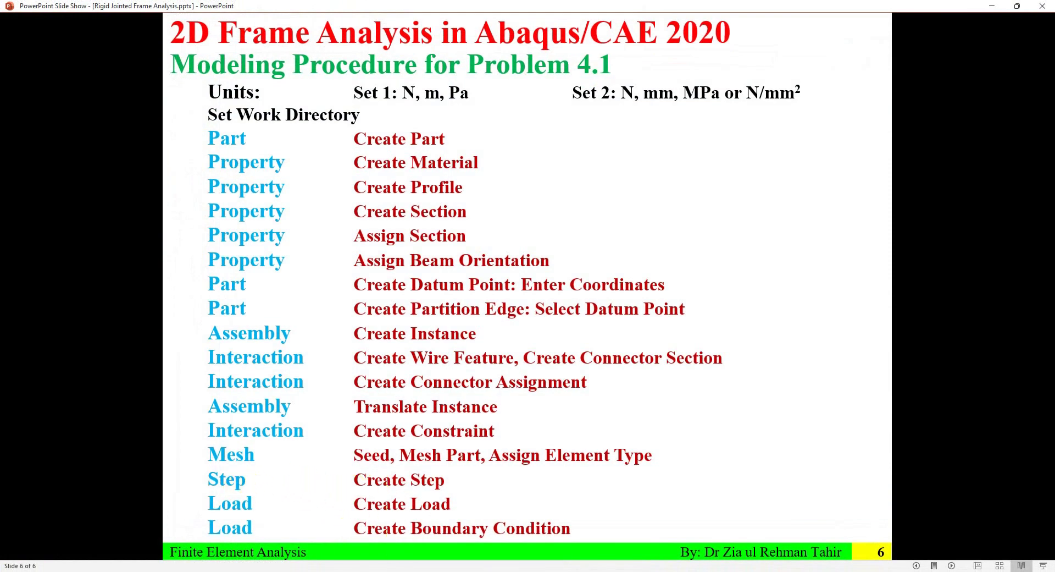
{"action": "key", "text": "alt+Tab"}
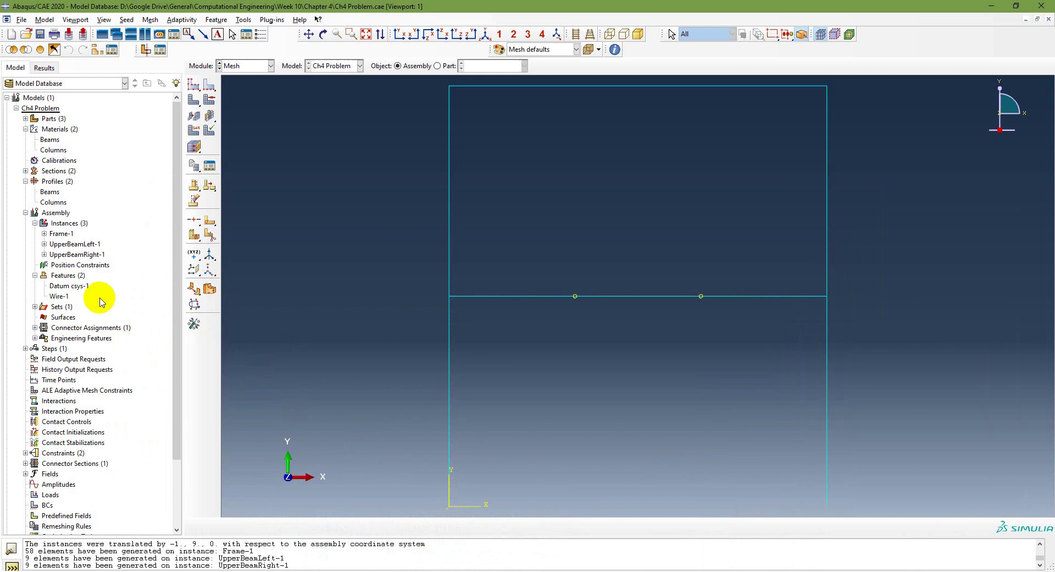
{"action": "left_click", "coordinate": [25, 129]}
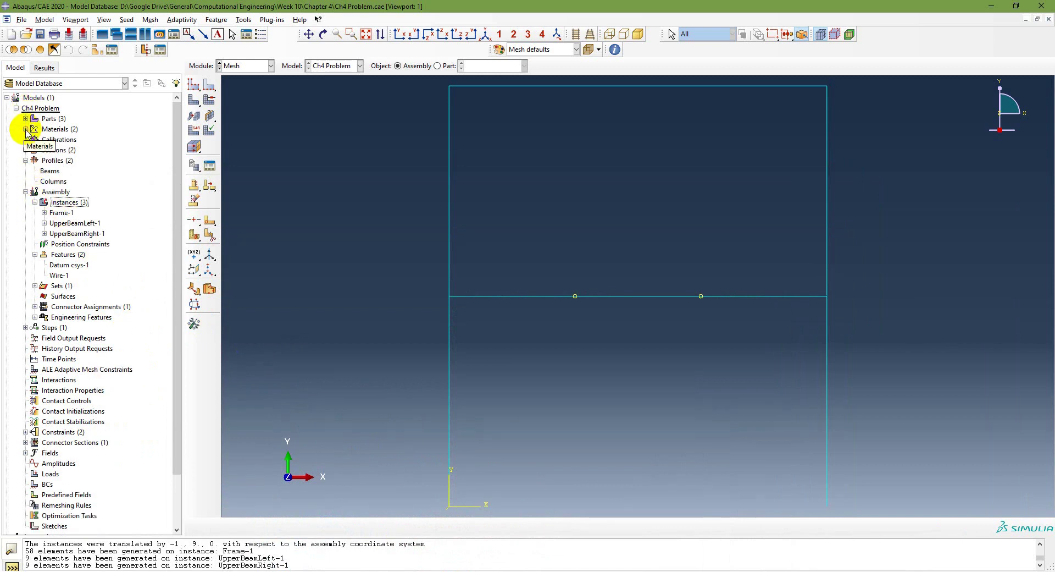
{"action": "left_click", "coordinate": [25, 191]}
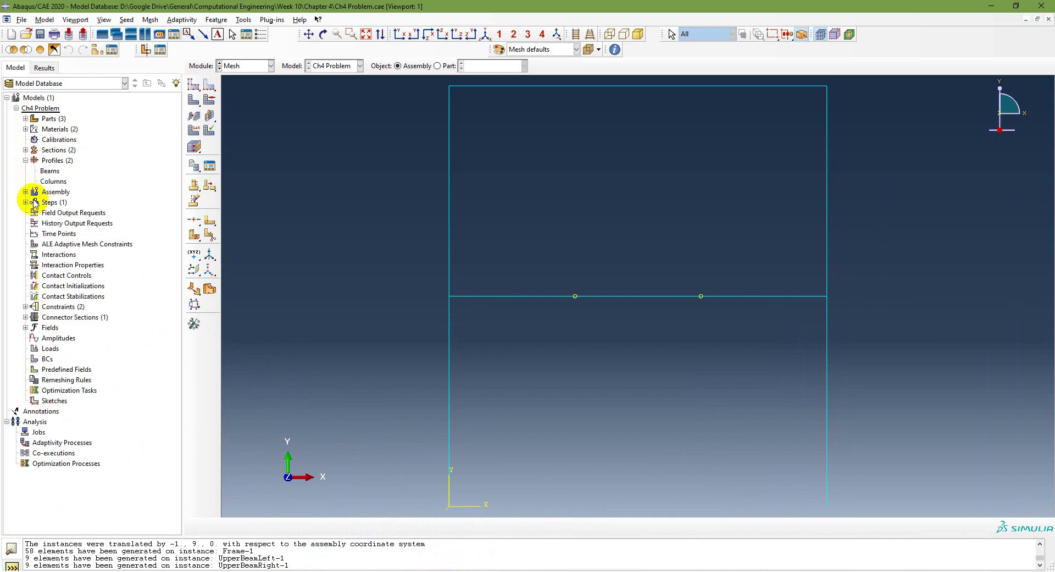
- Expand the existing analysis steps in the model tree and switch to the Step module
{"action": "left_click", "coordinate": [26, 202]}
{"action": "left_click", "coordinate": [53, 202]}
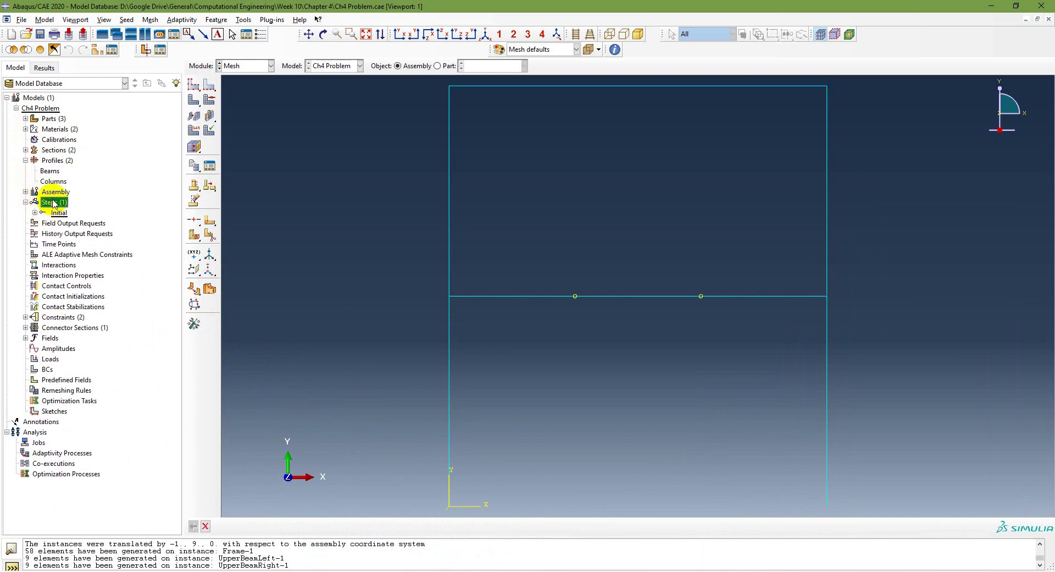
{"action": "left_click", "coordinate": [255, 69]}
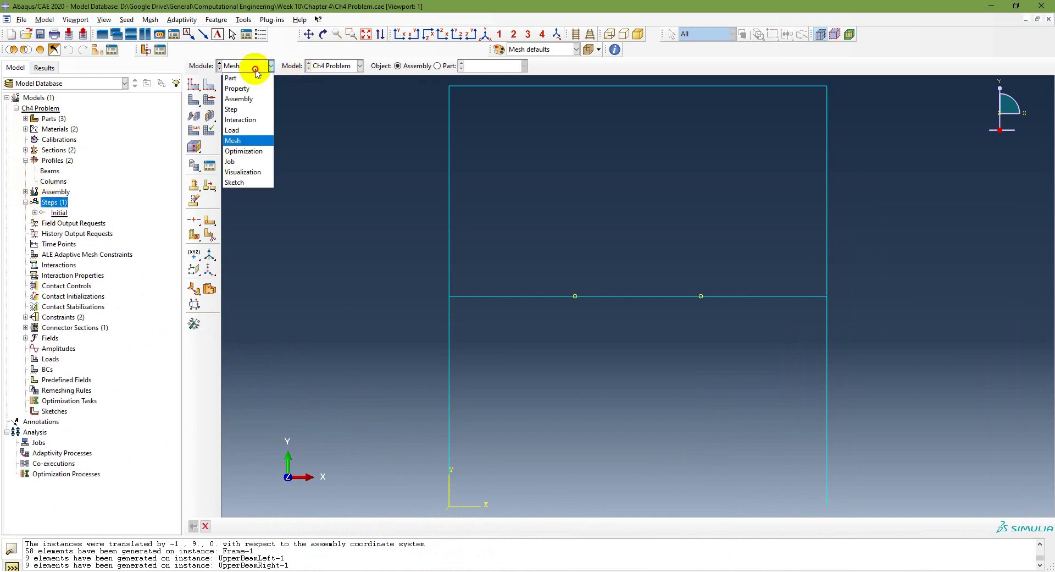
{"action": "left_click", "coordinate": [239, 109]}
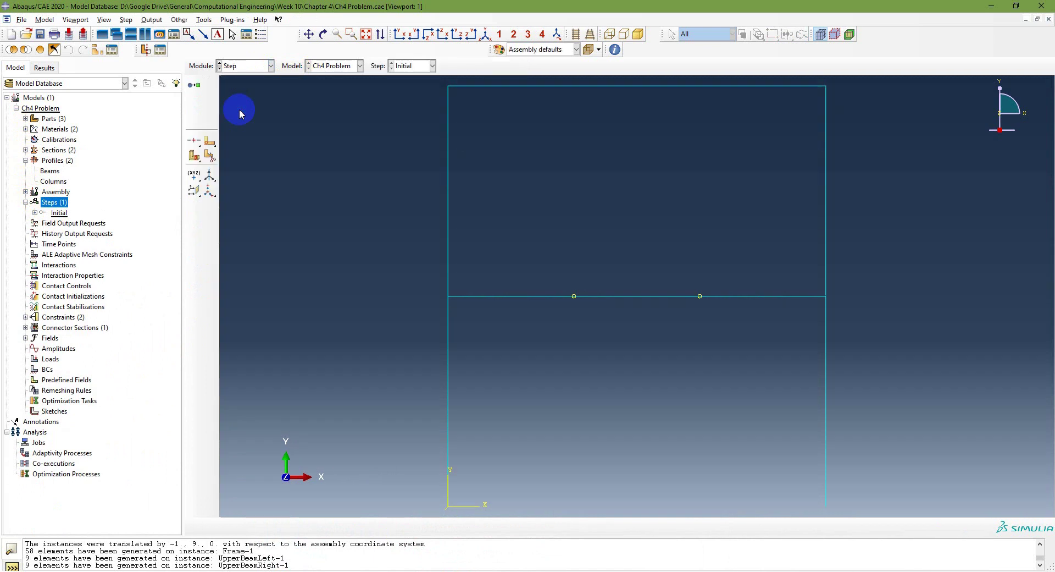
- Create a Static, General step named StaticLoad after Initial, with time period 1 and Nlgeom off
{"action": "left_click", "coordinate": [127, 21]}
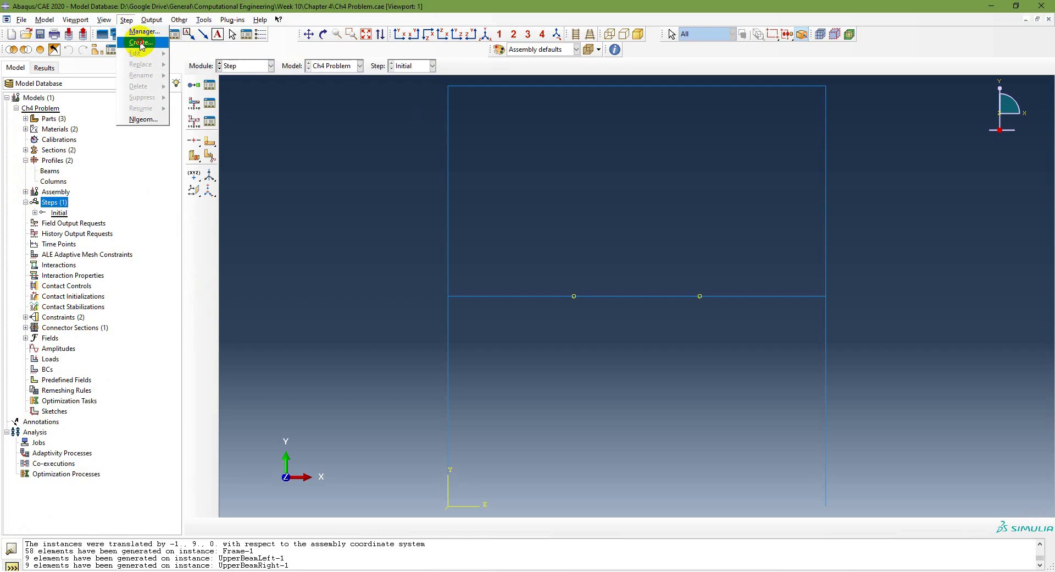
{"action": "left_click", "coordinate": [142, 43]}
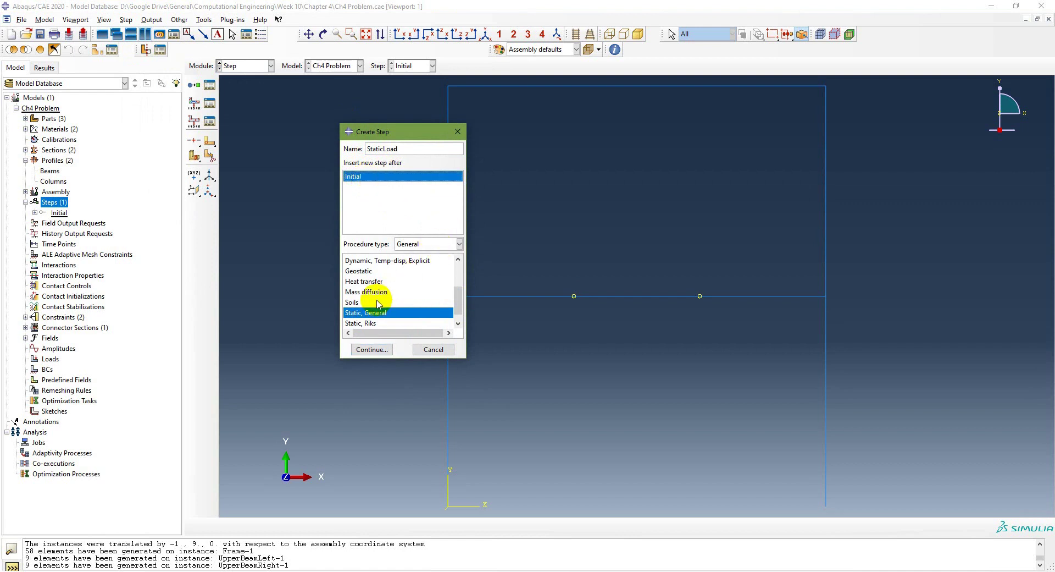
{"action": "left_click", "coordinate": [372, 350]}
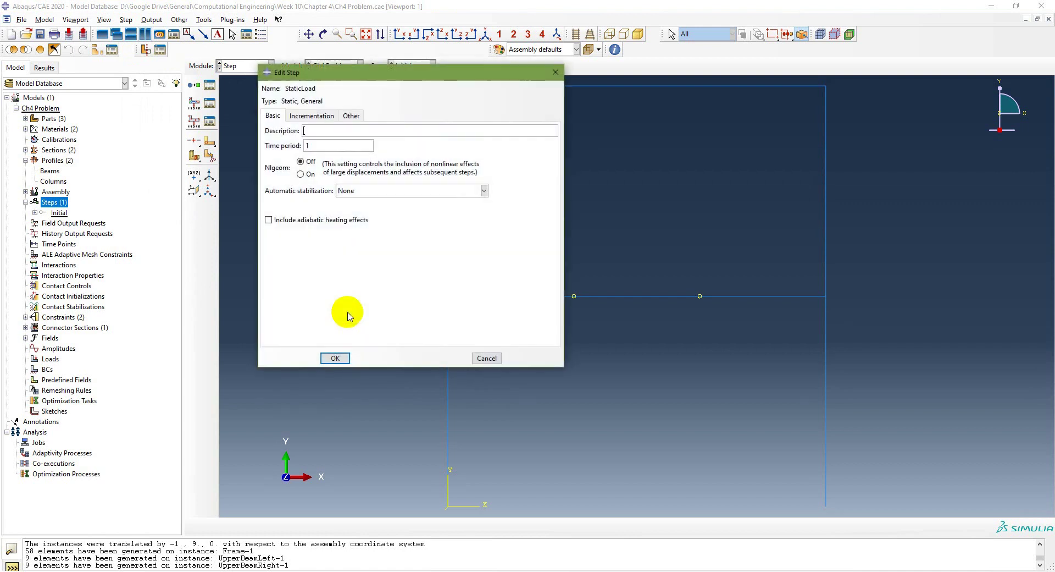
{"action": "left_click", "coordinate": [337, 359]}
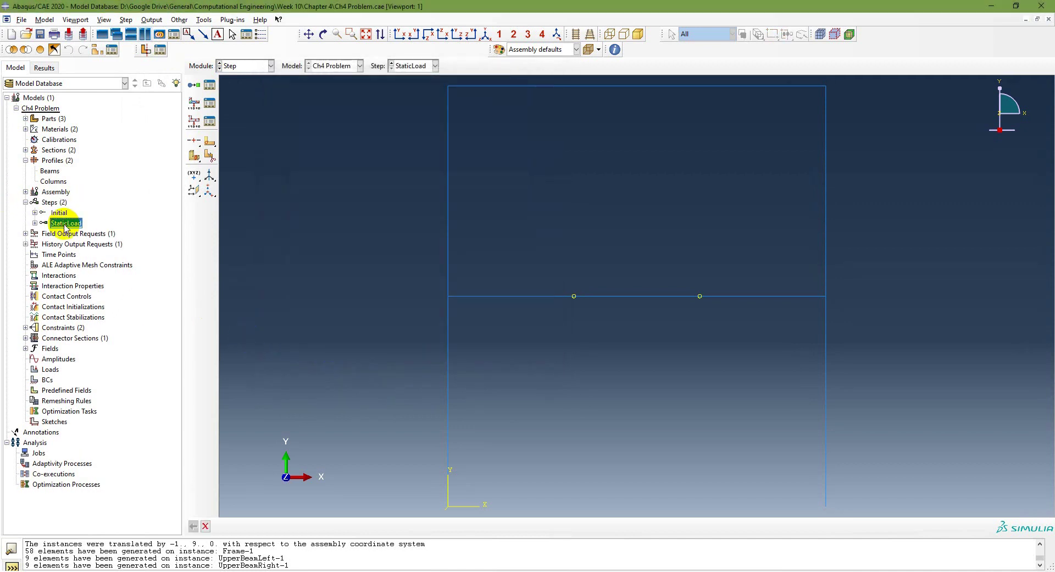
- Check the point loads on the PowerPoint problem slide and start a Mechanical concentrated force named PointLoad1 in the StaticLoad step in Abaqus/CAE
{"action": "left_click", "coordinate": [47, 370]}
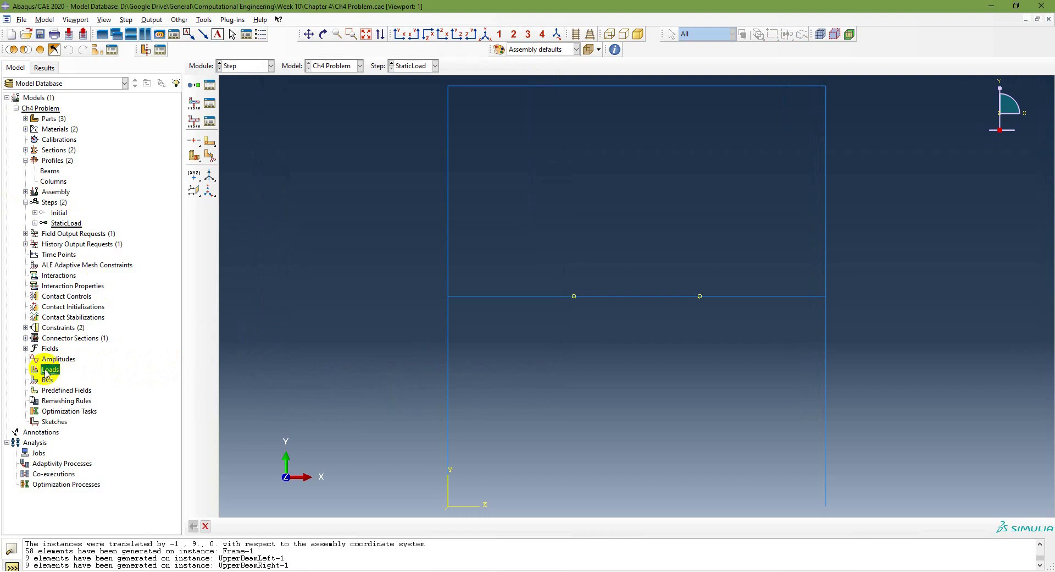
{"action": "double_click", "coordinate": [50, 371]}
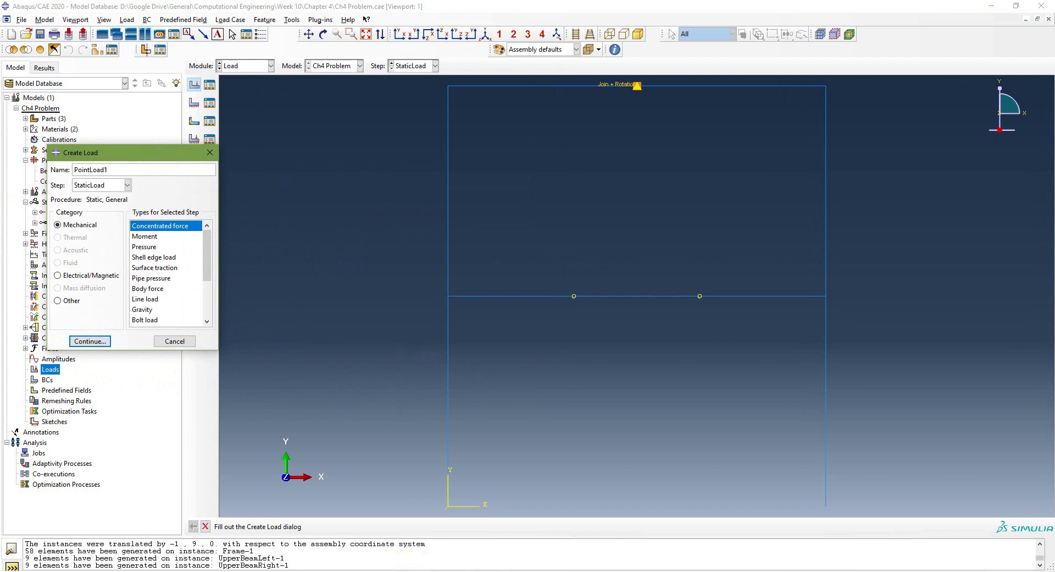
{"action": "left_click", "coordinate": [386, 562]}
{"action": "key", "text": "Left"}
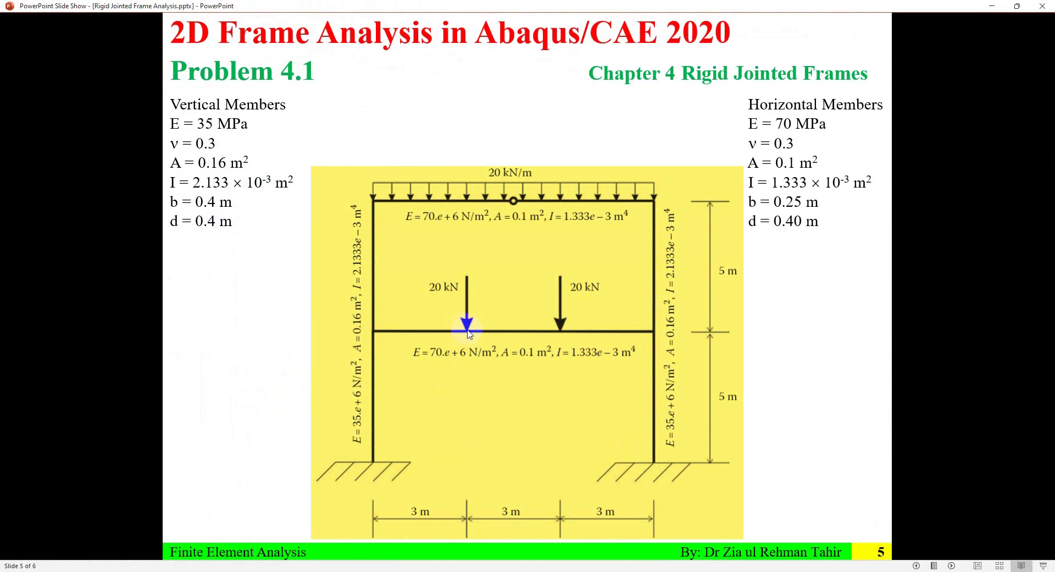
{"action": "key", "text": "alt+Tab"}
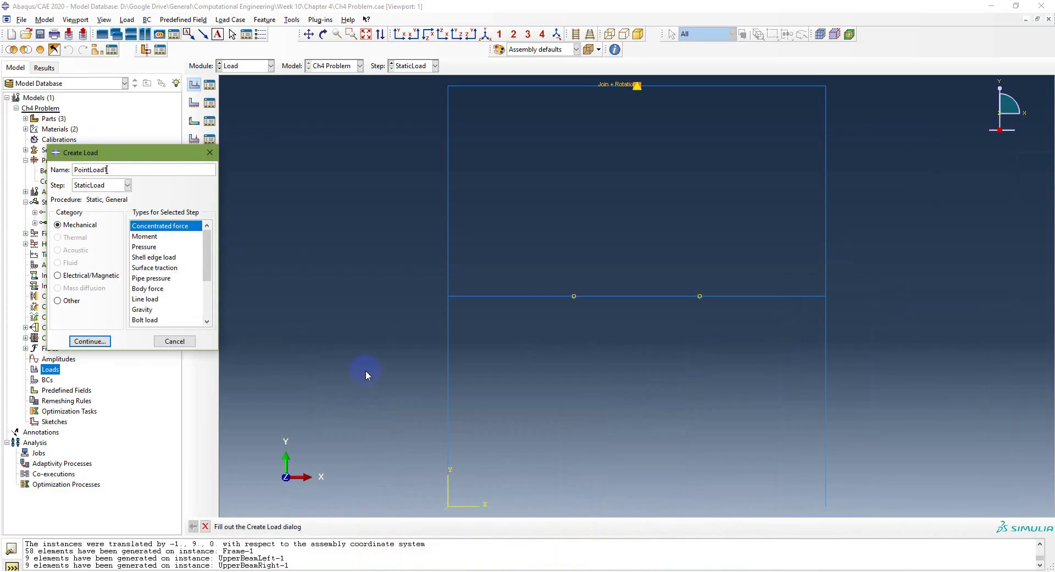
{"action": "left_click", "coordinate": [113, 188]}
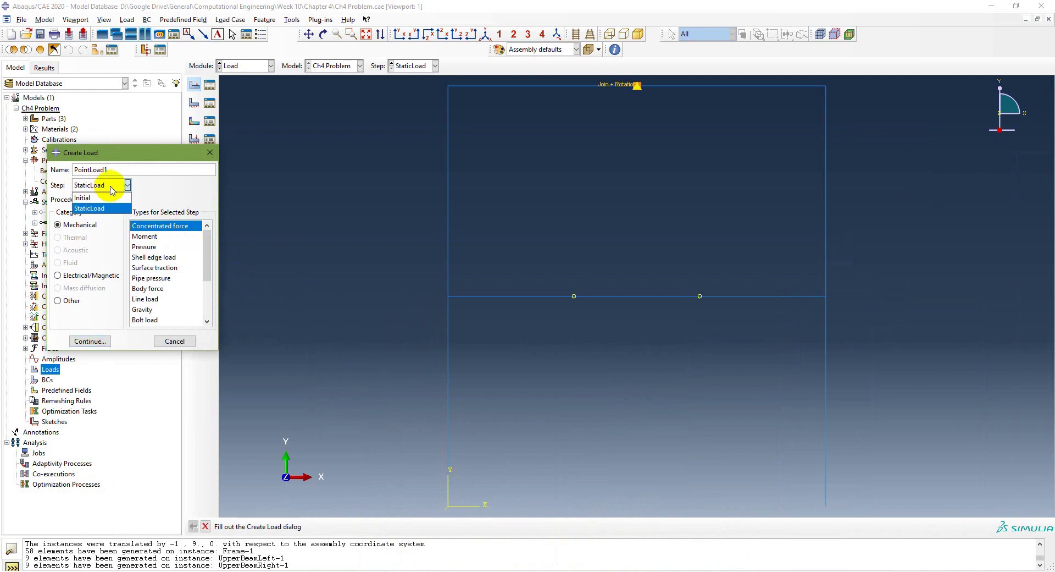
{"action": "left_click", "coordinate": [112, 188]}
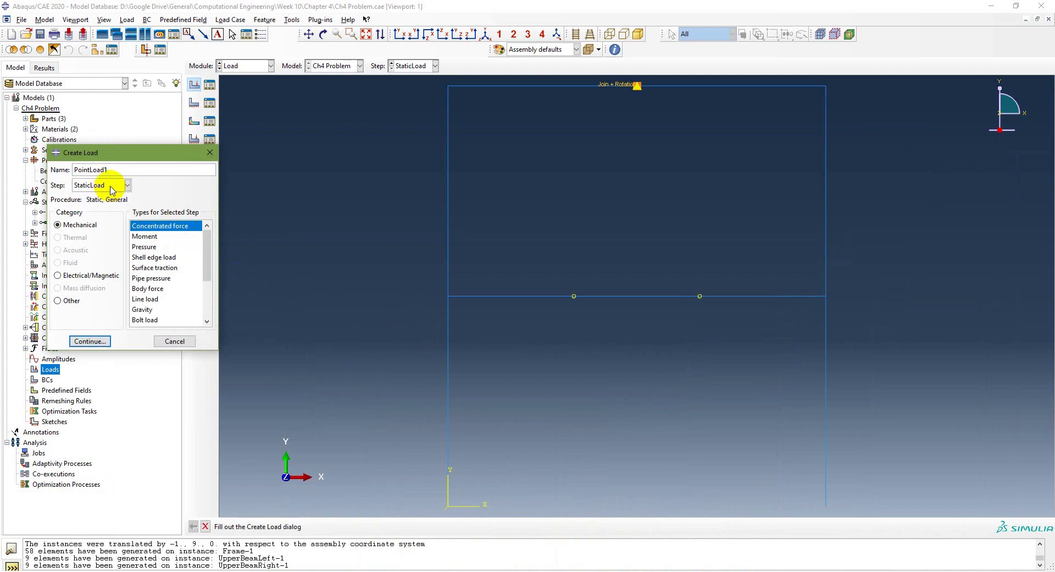
{"action": "left_click", "coordinate": [175, 226]}
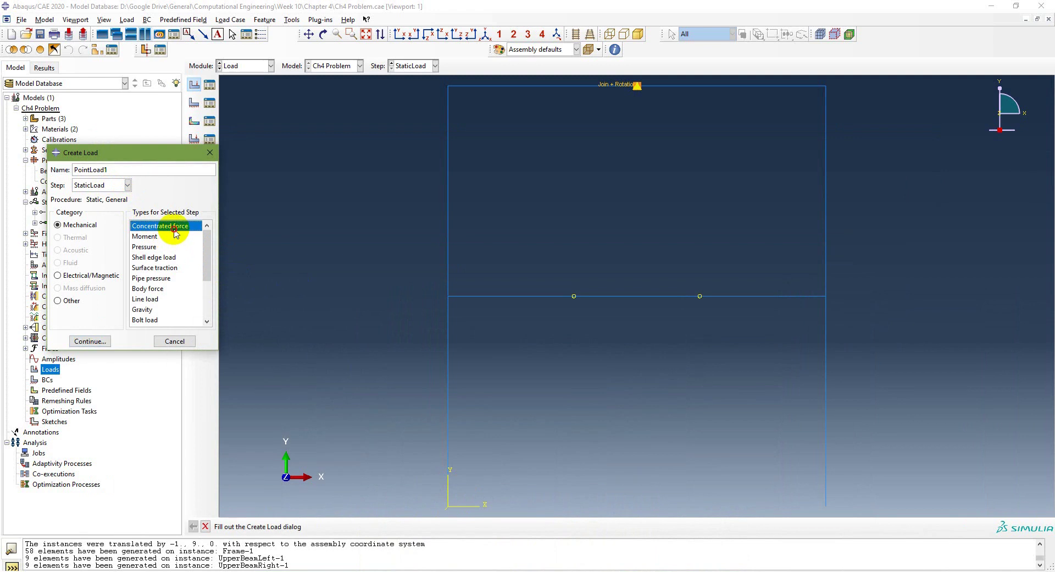
{"action": "left_click", "coordinate": [90, 340]}
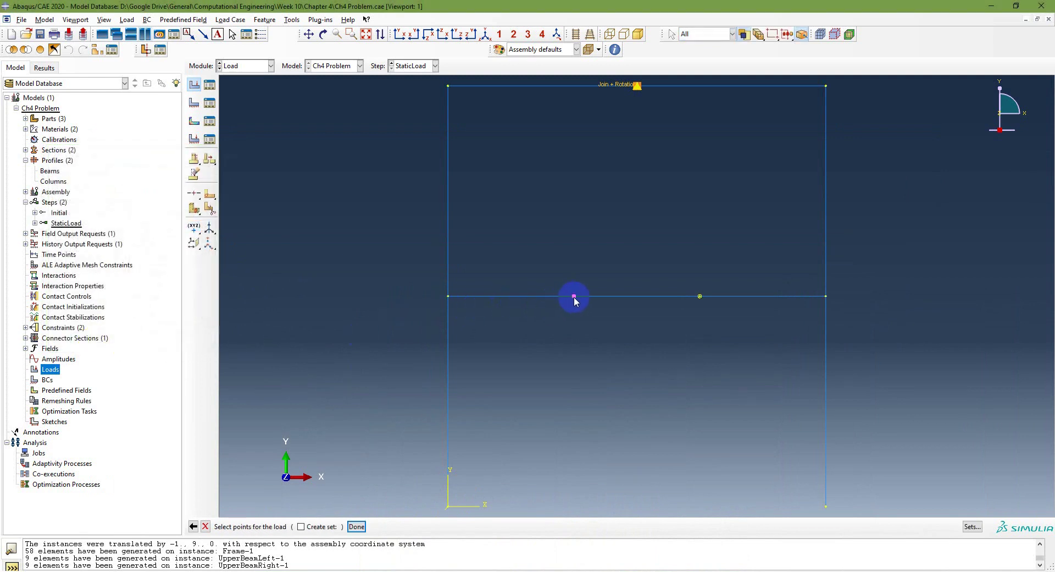
- Apply PointLoad1 at the left partition point of the middle beam with Uniform distribution and CF2 -20e3, and highlight it in the model tree
{"action": "left_click", "coordinate": [357, 526]}
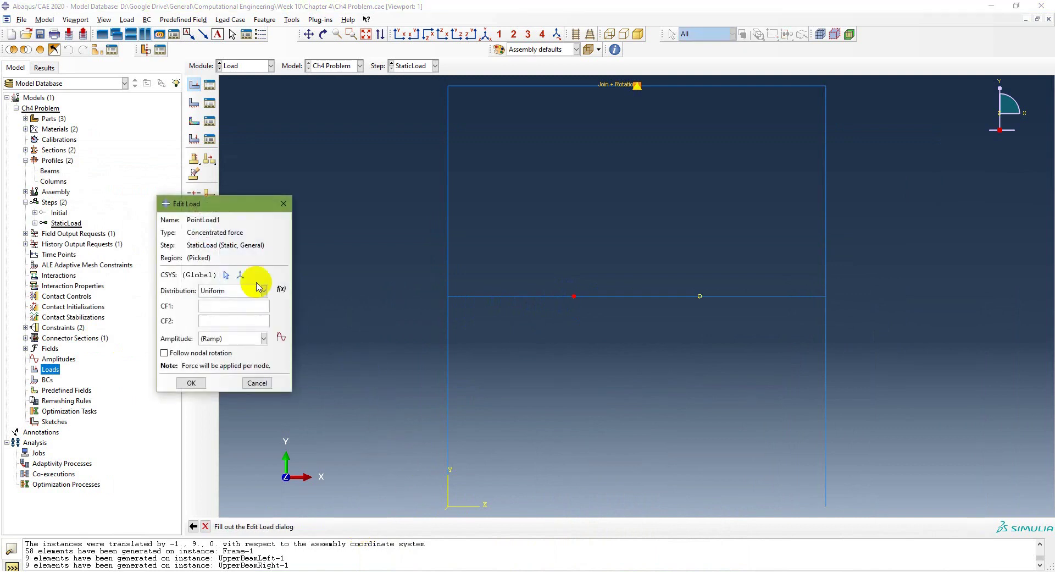
{"action": "left_click", "coordinate": [235, 290]}
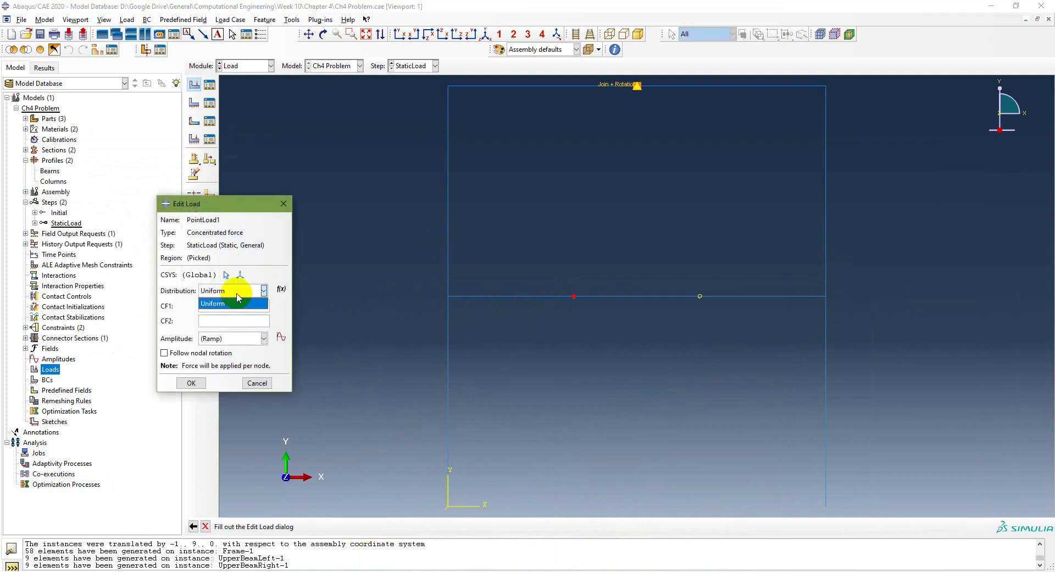
{"action": "left_click", "coordinate": [231, 300]}
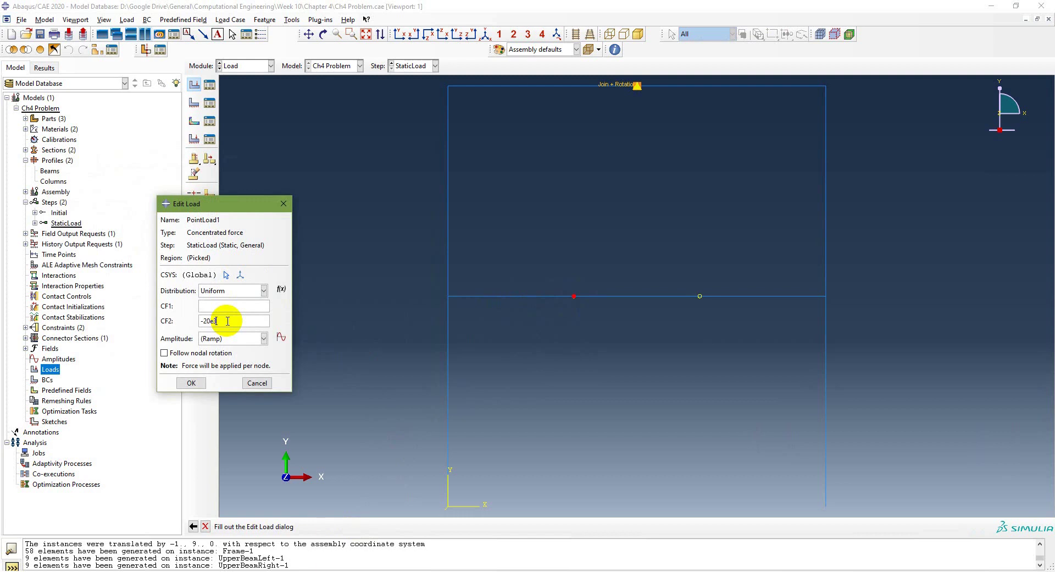
{"action": "left_click", "coordinate": [228, 320]}
{"action": "type", "text": "-20e3"}
{"action": "left_click", "coordinate": [191, 383]}
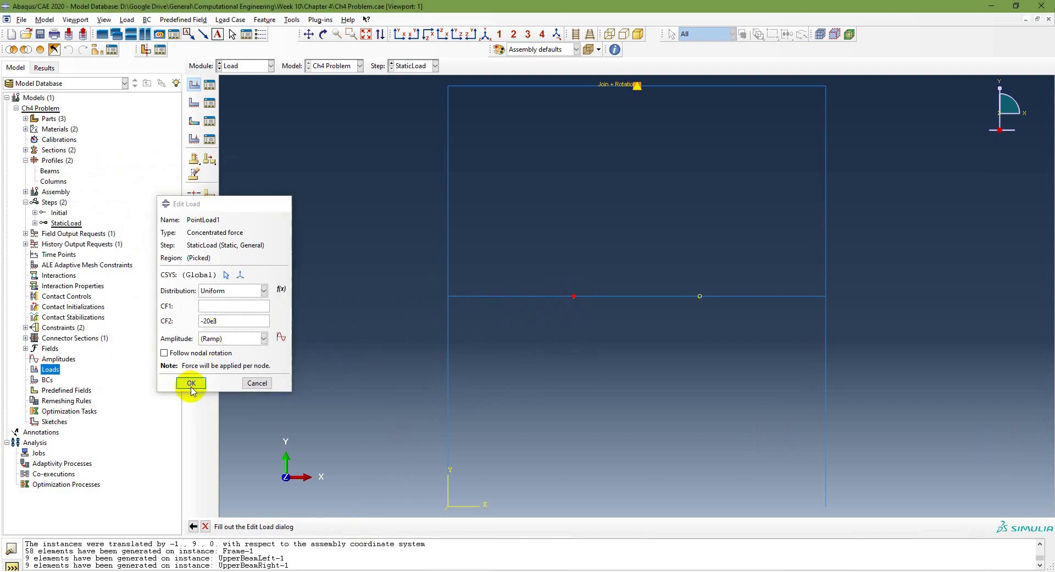
{"action": "left_click", "coordinate": [25, 368]}
{"action": "left_click", "coordinate": [56, 379]}
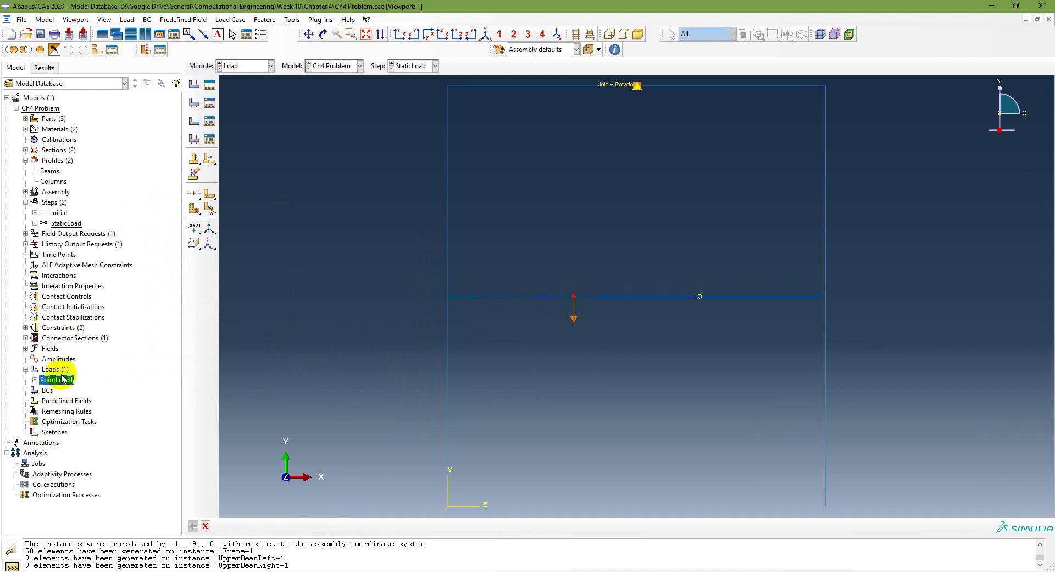
- Create a concentrated force named PointLoad2 in StaticLoad at the right partition point of the middle beam, applying the problem's 20 kN downward along CF2
{"action": "double_click", "coordinate": [55, 369]}
{"action": "type", "text": "PointLoad2"}
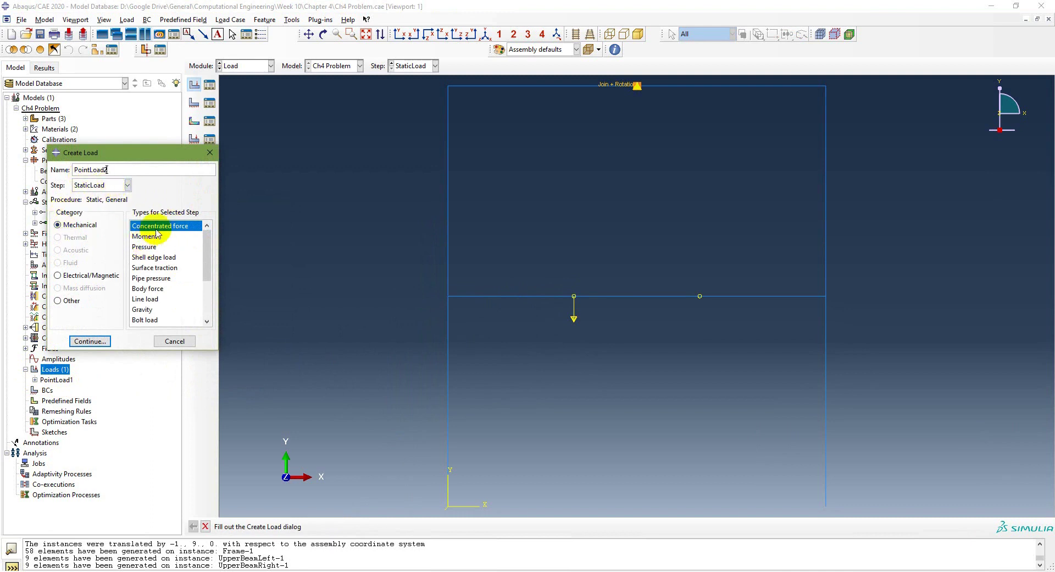
{"action": "left_click", "coordinate": [98, 342]}
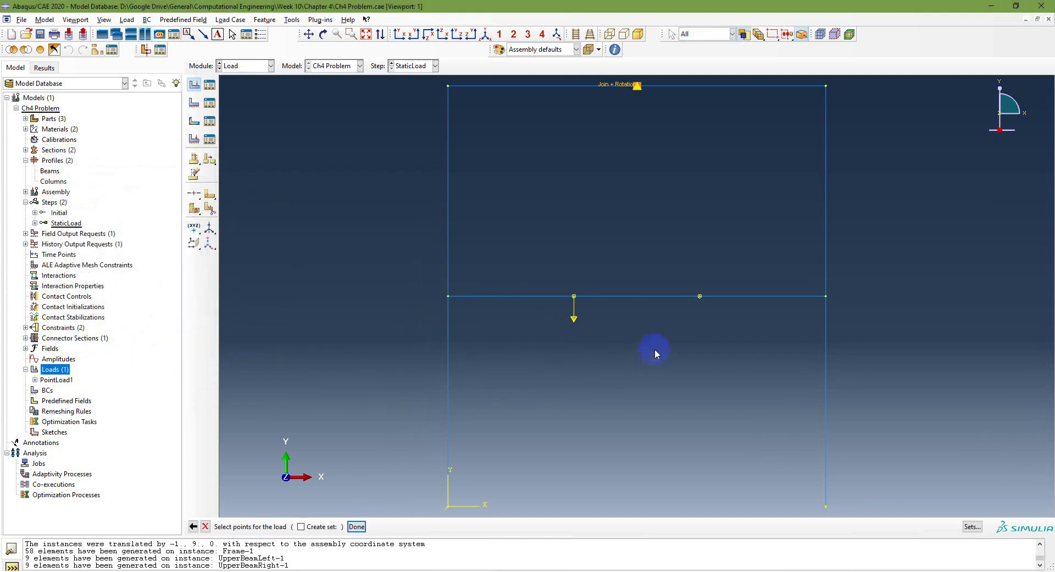
{"action": "left_click", "coordinate": [700, 296]}
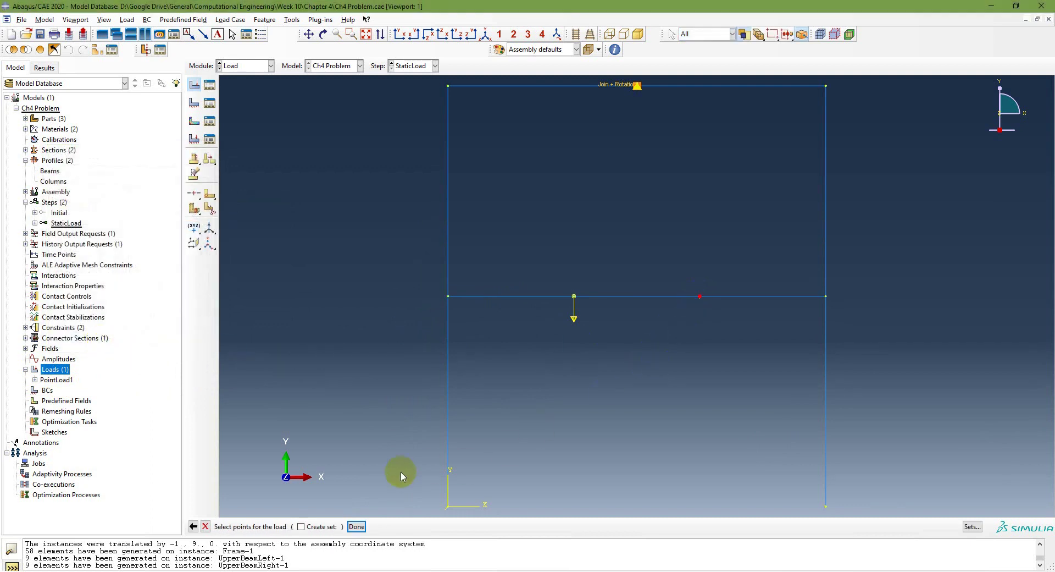
{"action": "left_click", "coordinate": [357, 526]}
{"action": "left_click", "coordinate": [211, 322]}
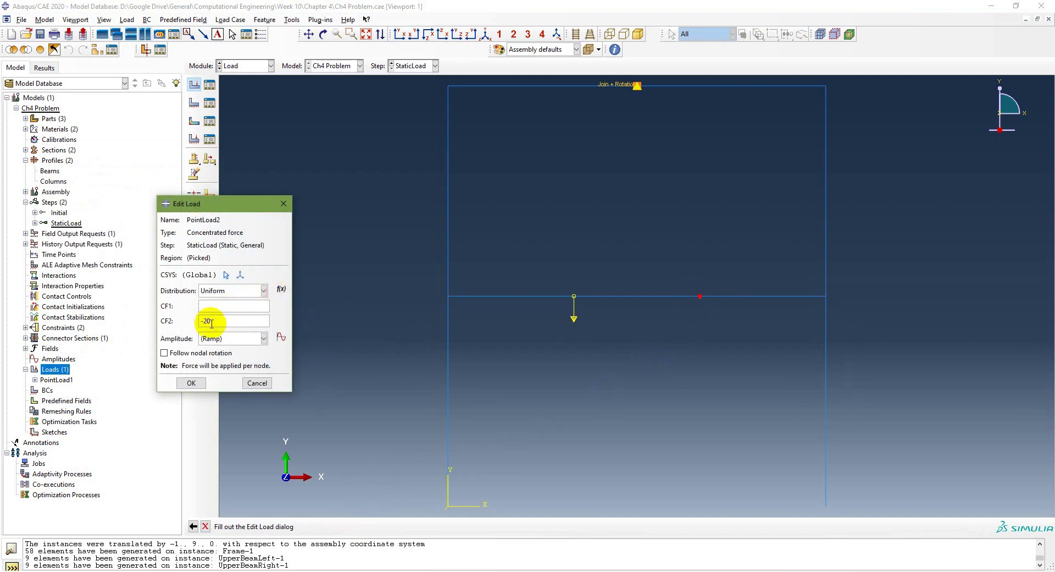
{"action": "left_click", "coordinate": [192, 383]}
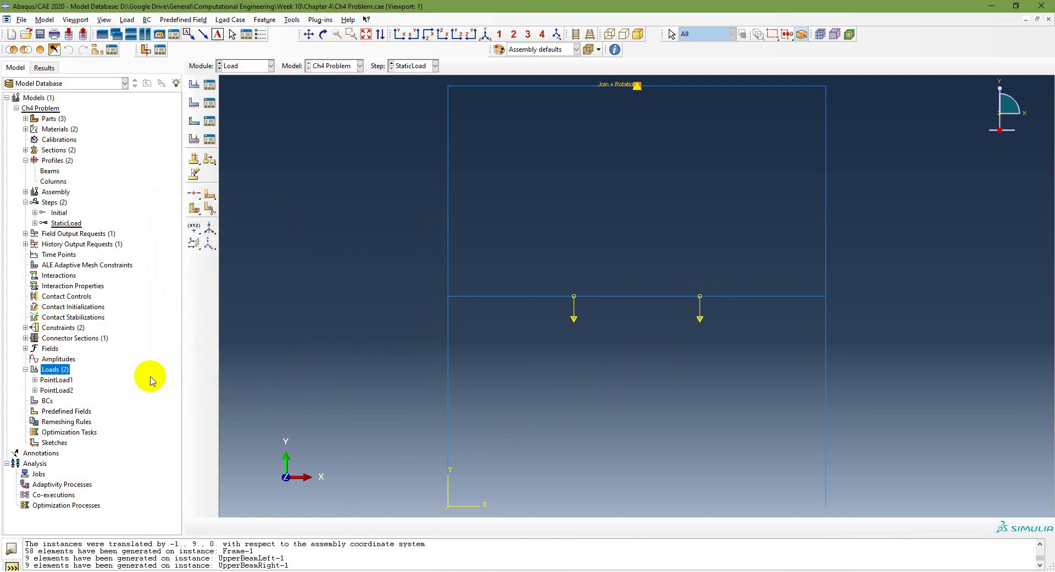
- Check the distributed load on the PowerPoint problem slide and start a Line load named UDL in the StaticLoad step in Abaqus/CAE
{"action": "key", "text": "alt+Tab"}
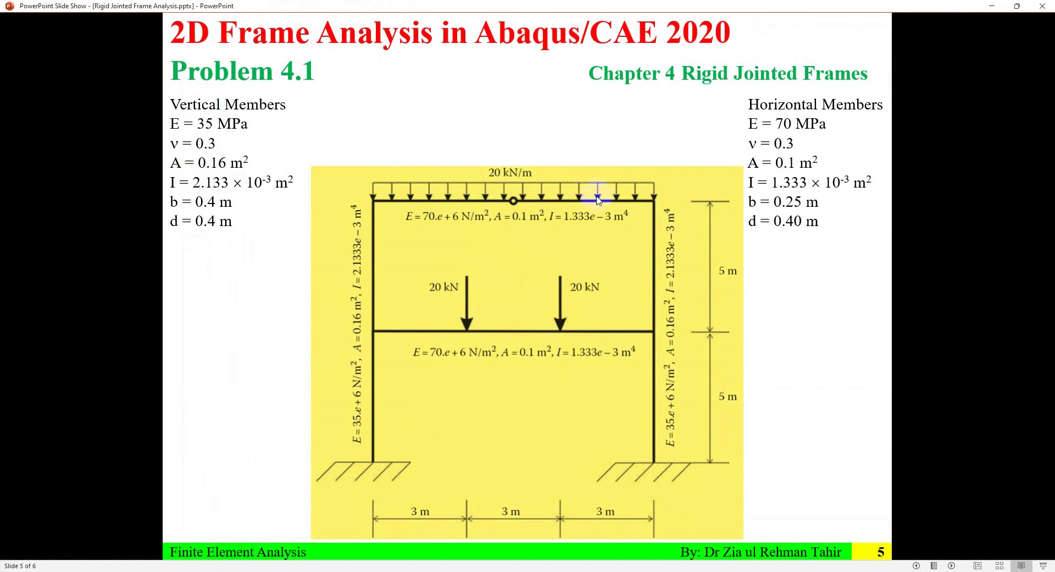
{"action": "key", "text": "alt+Tab"}
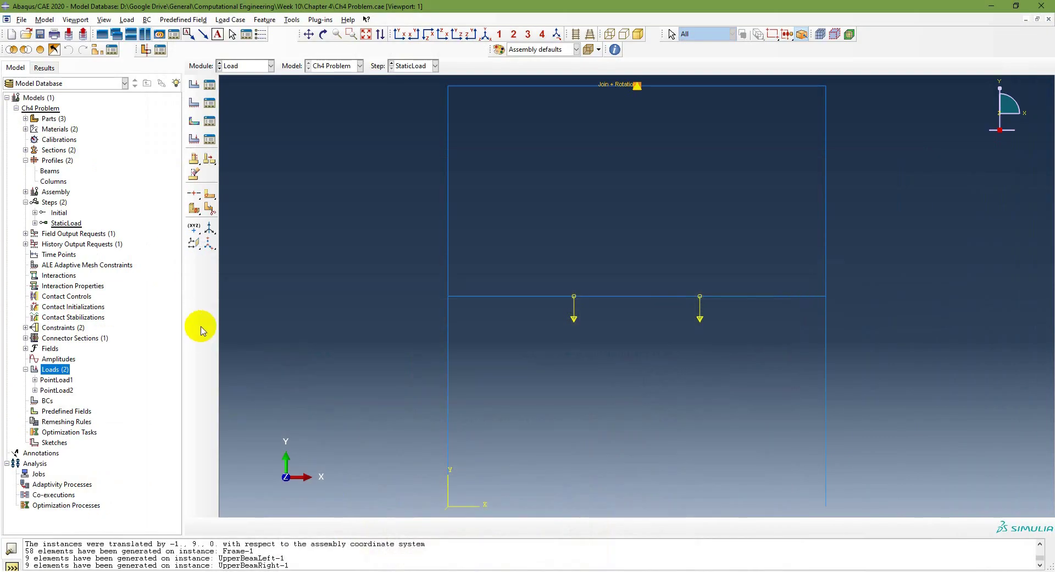
{"action": "double_click", "coordinate": [53, 371]}
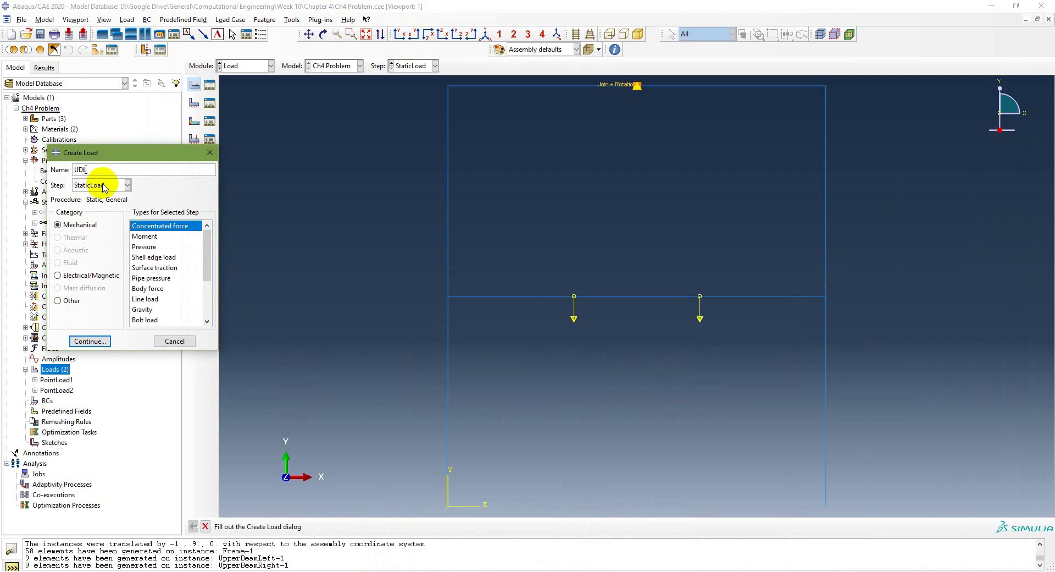
{"action": "left_click", "coordinate": [142, 299]}
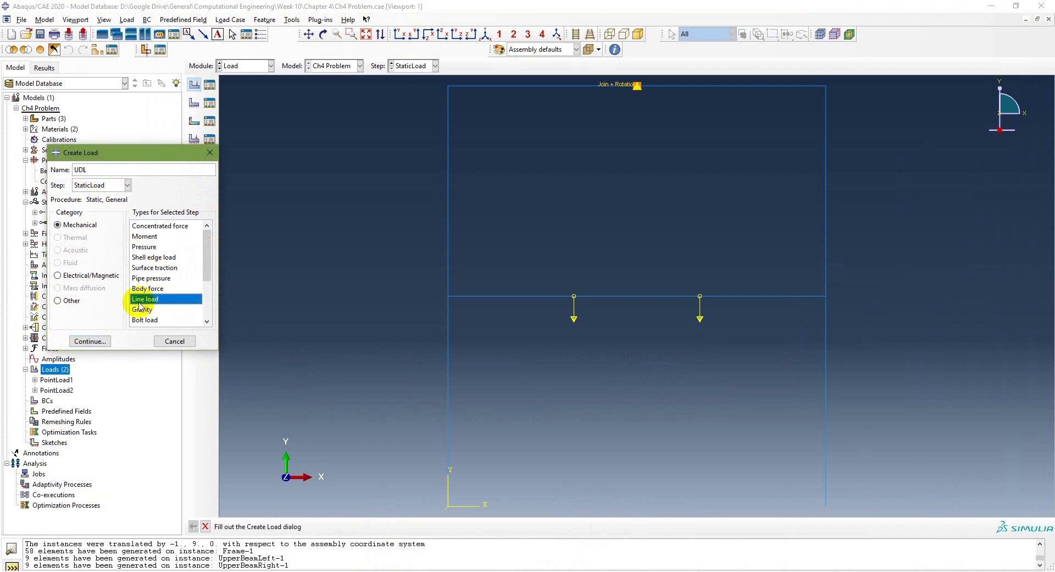
{"action": "left_click", "coordinate": [90, 341]}
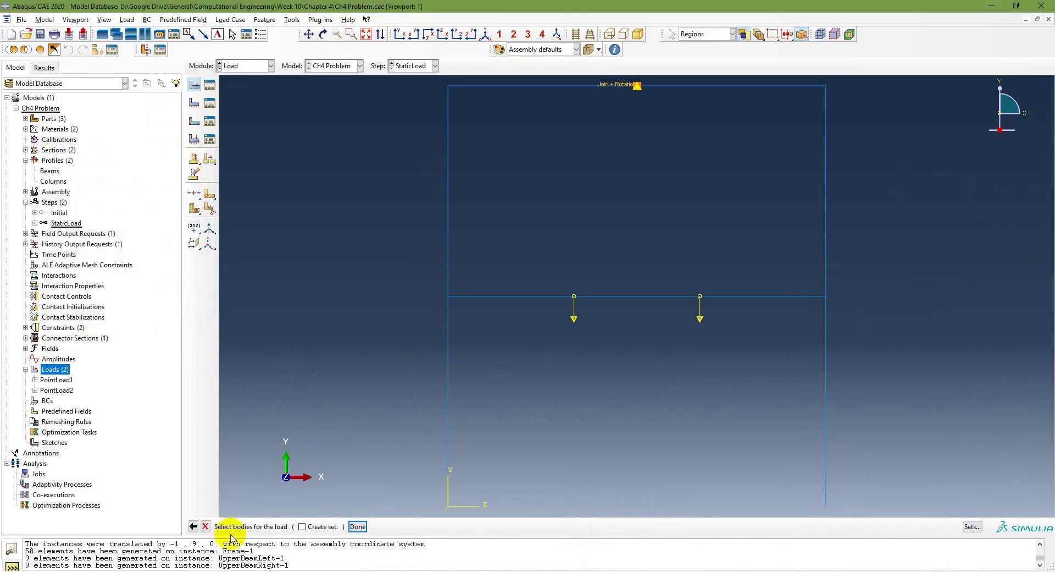
- Apply the UDL to both upper beams in the Global system with Uniform distribution, using the problem's 20 kN/m downward as Component 2
{"action": "left_click_drag", "start_coordinate": [750, 105], "coordinate": [567, 76]}
{"action": "left_click", "coordinate": [358, 526]}
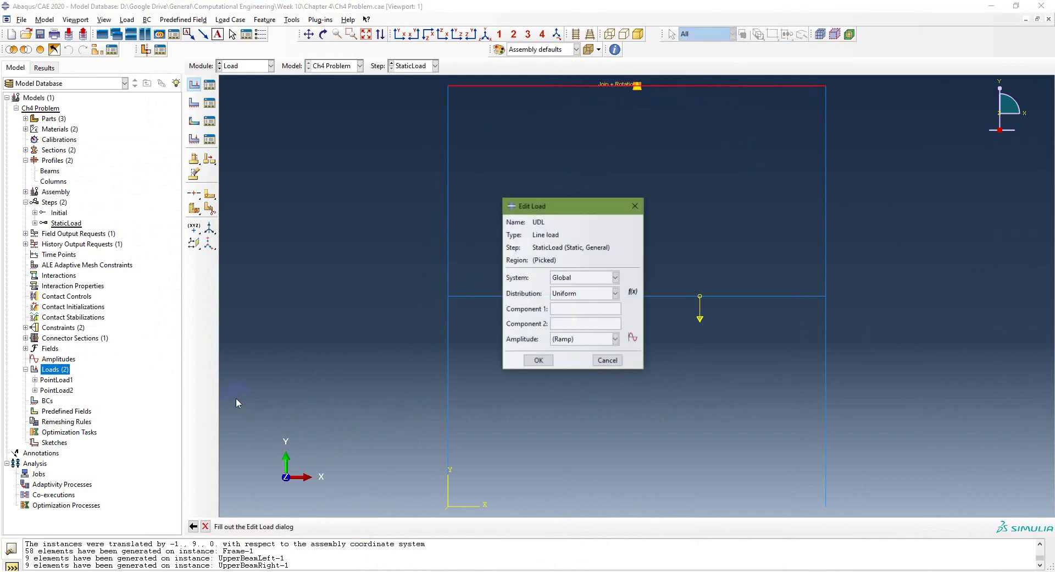
{"action": "left_click", "coordinate": [565, 321]}
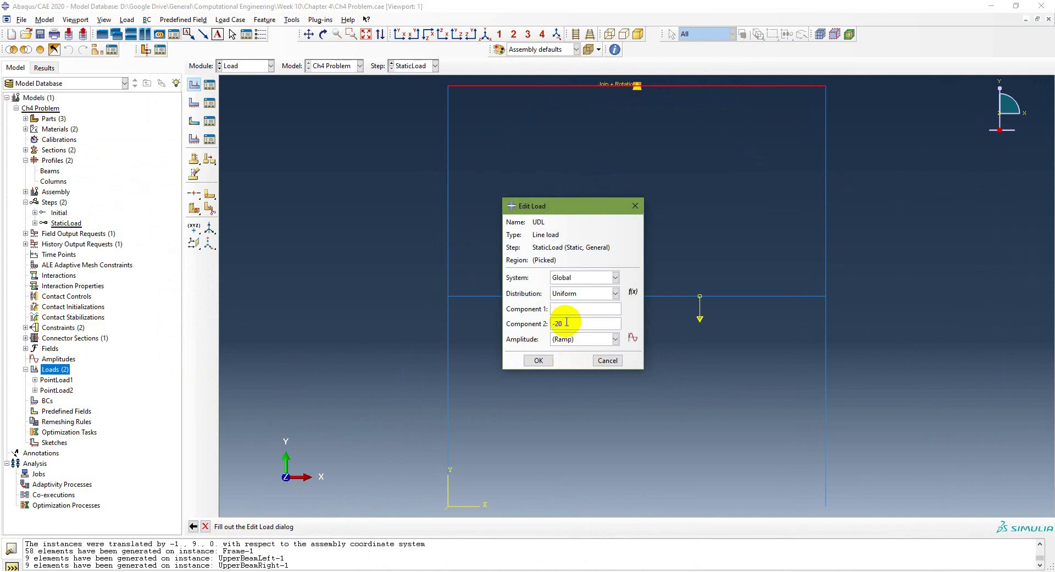
{"action": "left_click", "coordinate": [538, 358]}
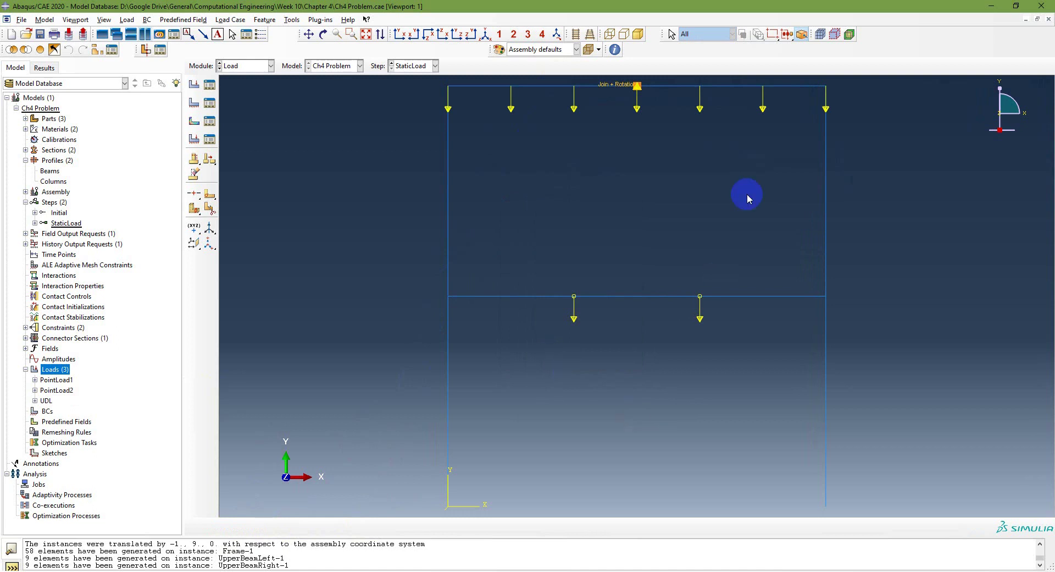
- Highlight PointLoad1, PointLoad2 and UDL one after another from the model tree to verify their locations on the frame
{"action": "left_click", "coordinate": [56, 379]}
{"action": "left_click", "coordinate": [56, 391]}
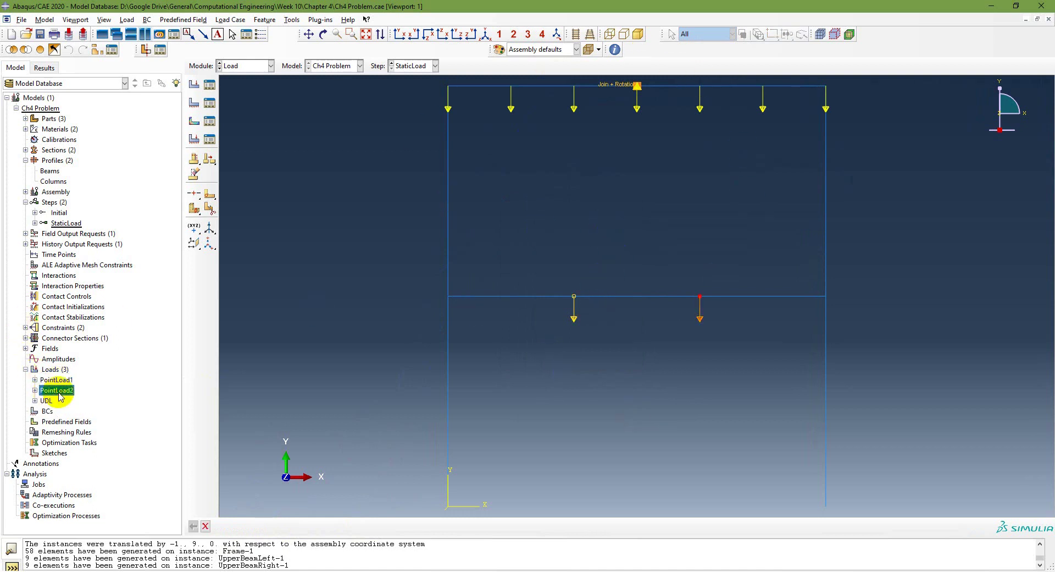
{"action": "left_click", "coordinate": [46, 401]}
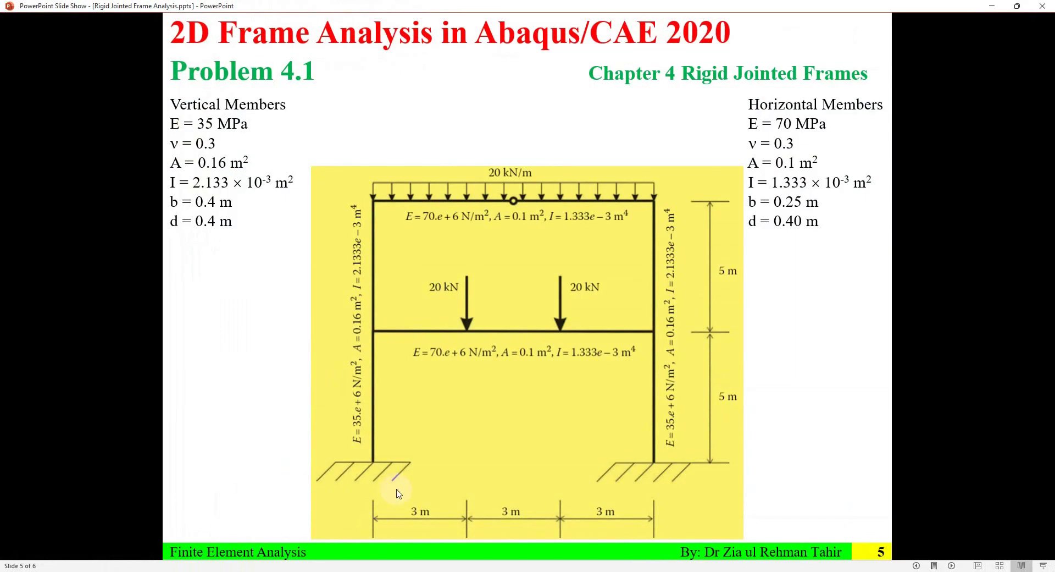
- Review the modeling procedure for Problem 4.1 and the frame's supports in the PowerPoint slides
{"action": "scroll", "coordinate": [266, 488], "scroll_direction": "up", "scroll_amount": 1}
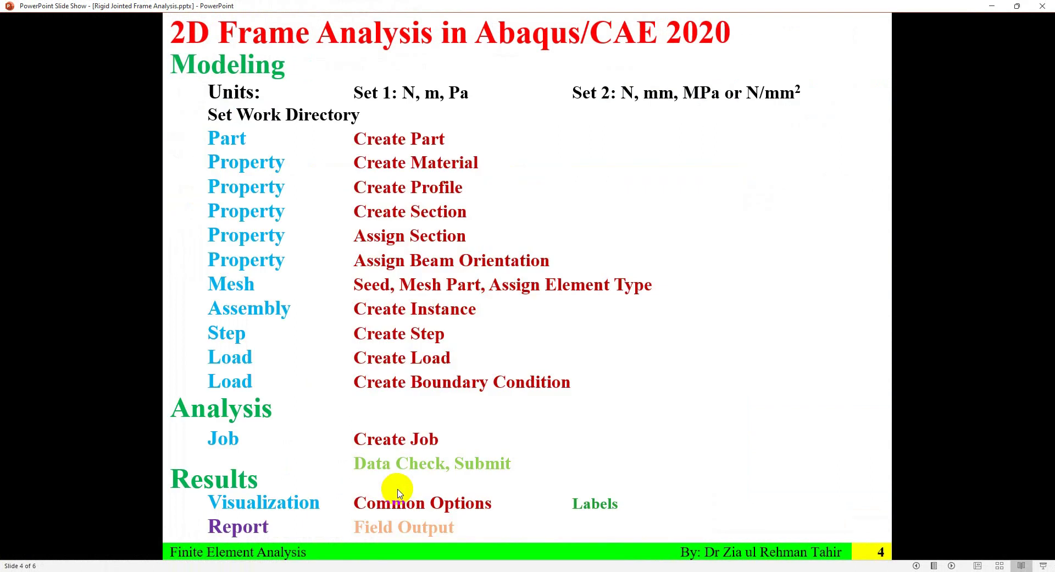
{"action": "left_click", "coordinate": [283, 485]}
{"action": "left_click", "coordinate": [283, 487]}
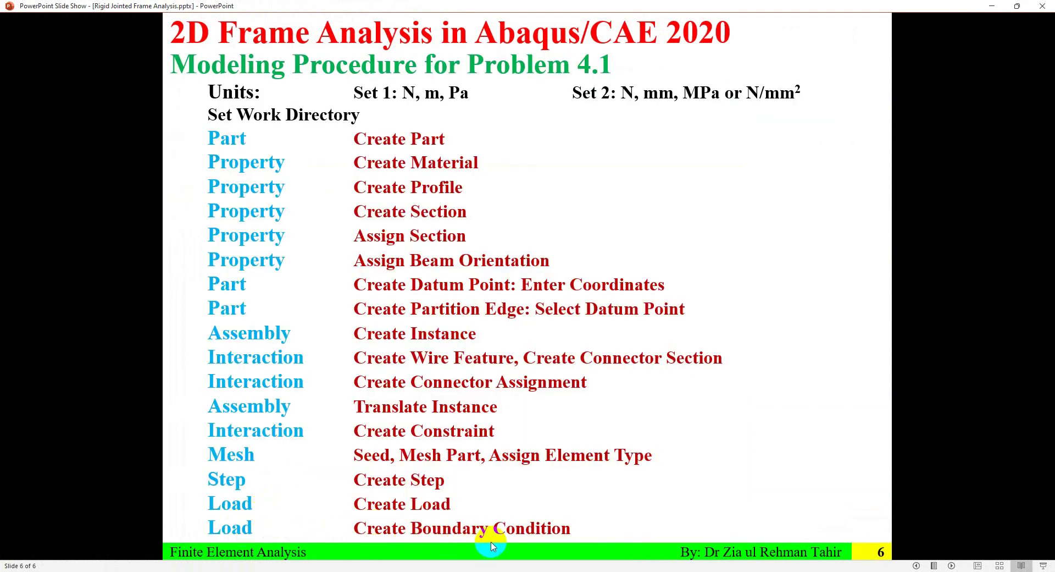
{"action": "scroll", "coordinate": [440, 512], "scroll_direction": "up", "scroll_amount": 1}
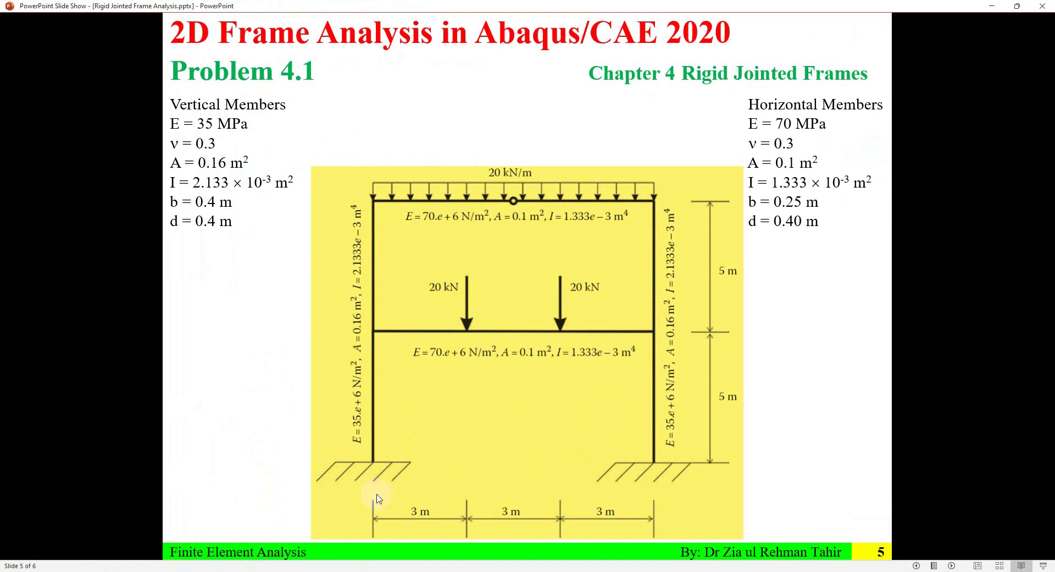
- Switch to Abaqus/CAE and start a mechanical Displacement/Rotation boundary condition named LeftSupport in the Initial step
{"action": "key", "text": "alt+Tab"}
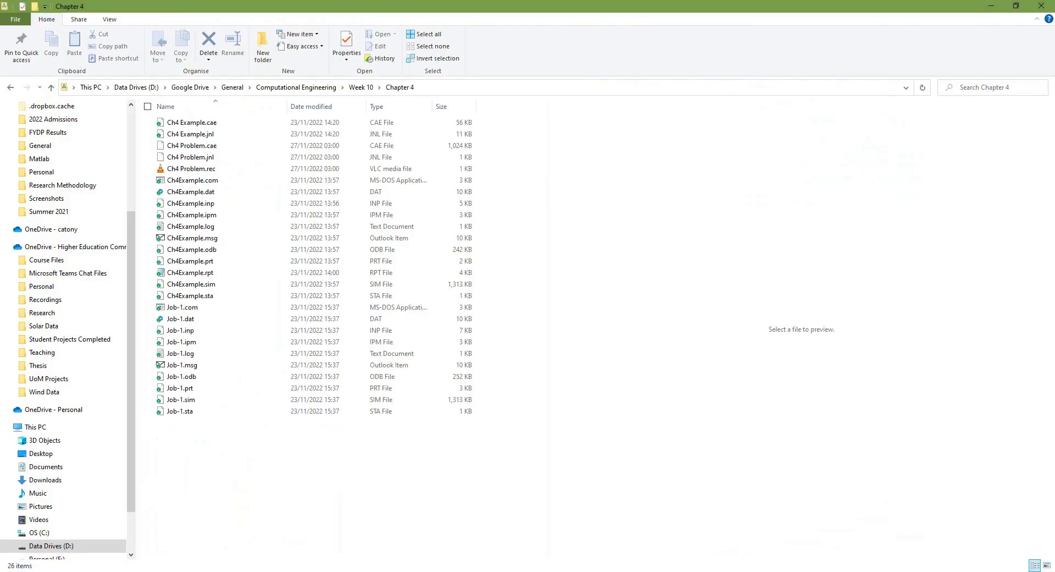
{"action": "key", "text": "alt+Tab"}
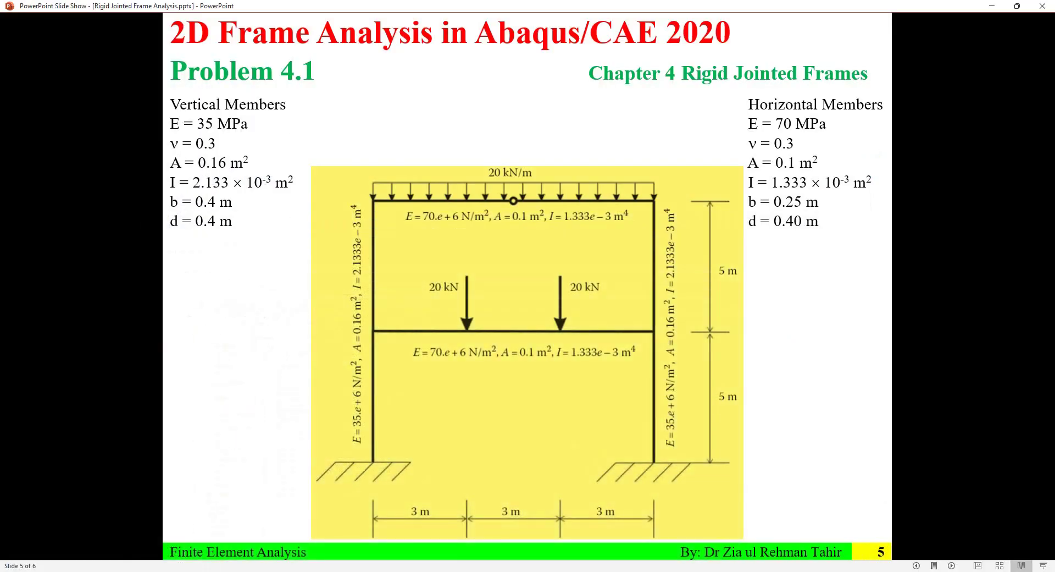
{"action": "key", "text": "alt+Tab"}
{"action": "left_click", "coordinate": [47, 411]}
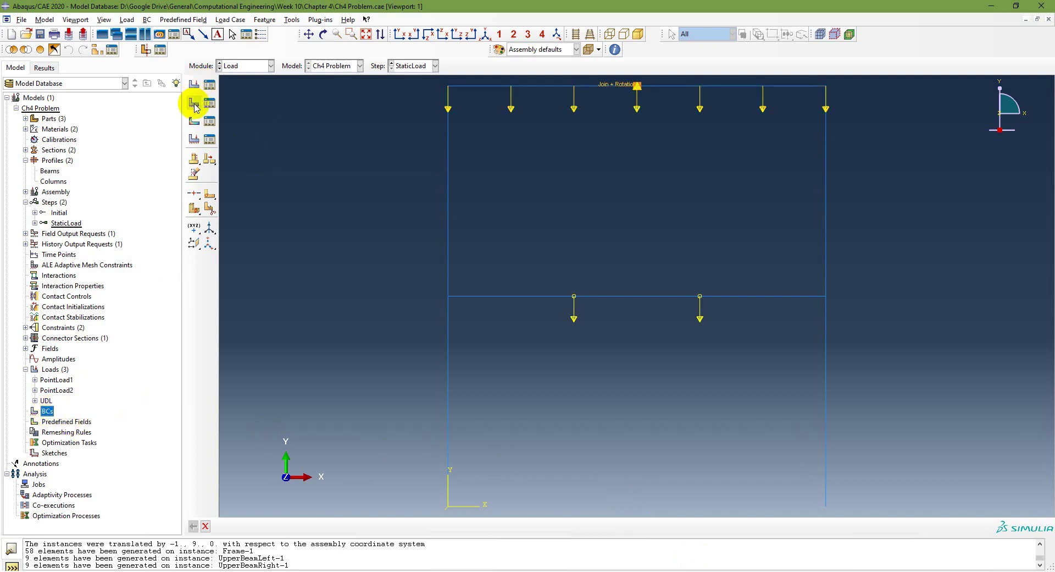
{"action": "left_click", "coordinate": [246, 66]}
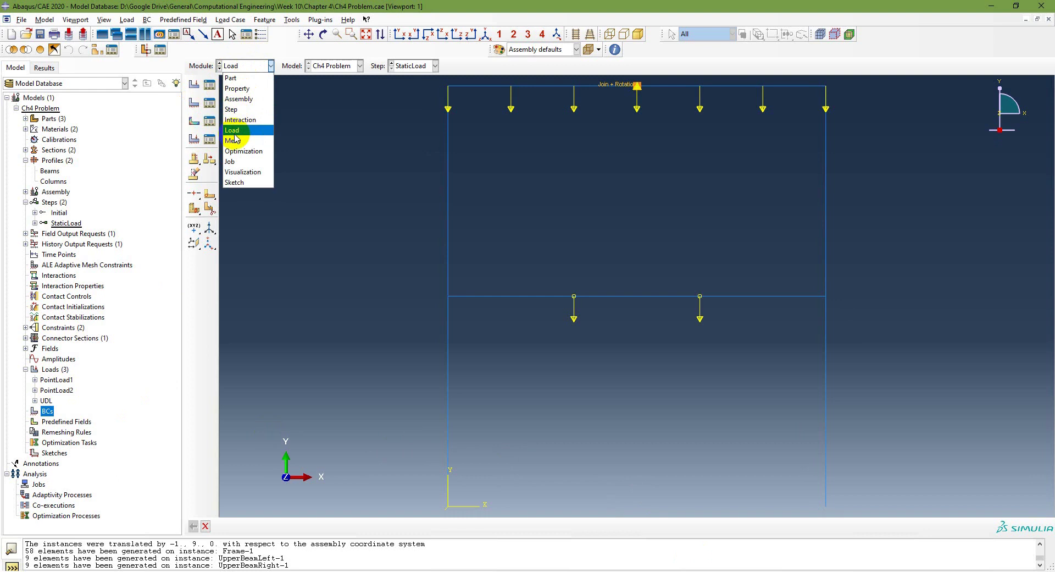
{"action": "left_click", "coordinate": [232, 131]}
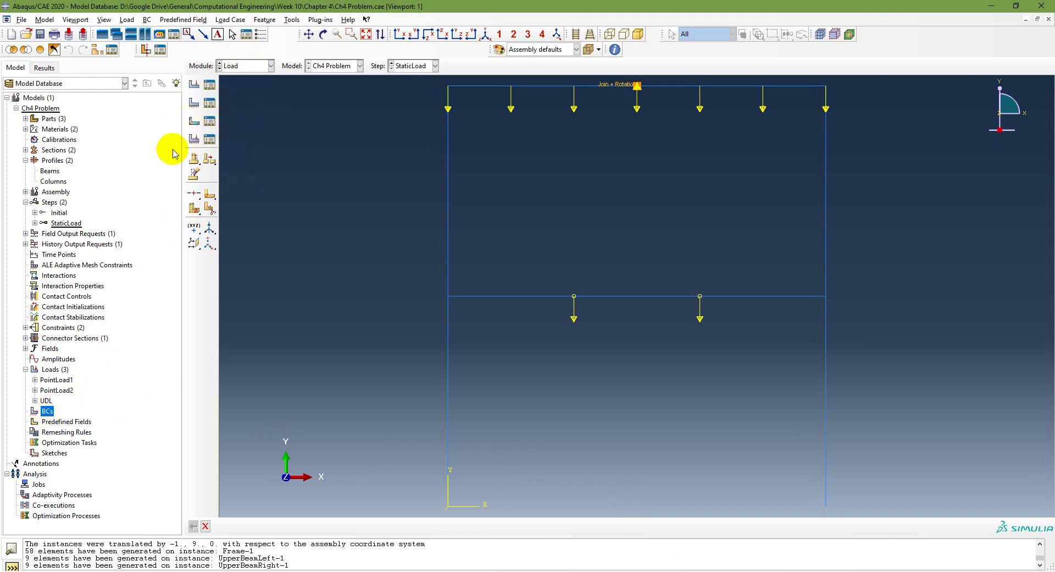
{"action": "left_click", "coordinate": [194, 103]}
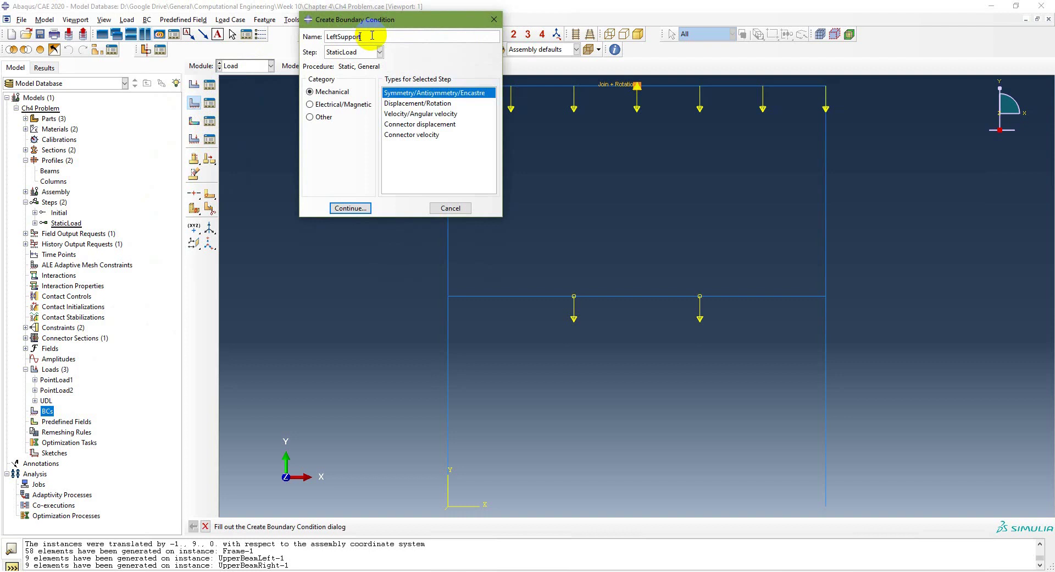
{"action": "left_click", "coordinate": [364, 52]}
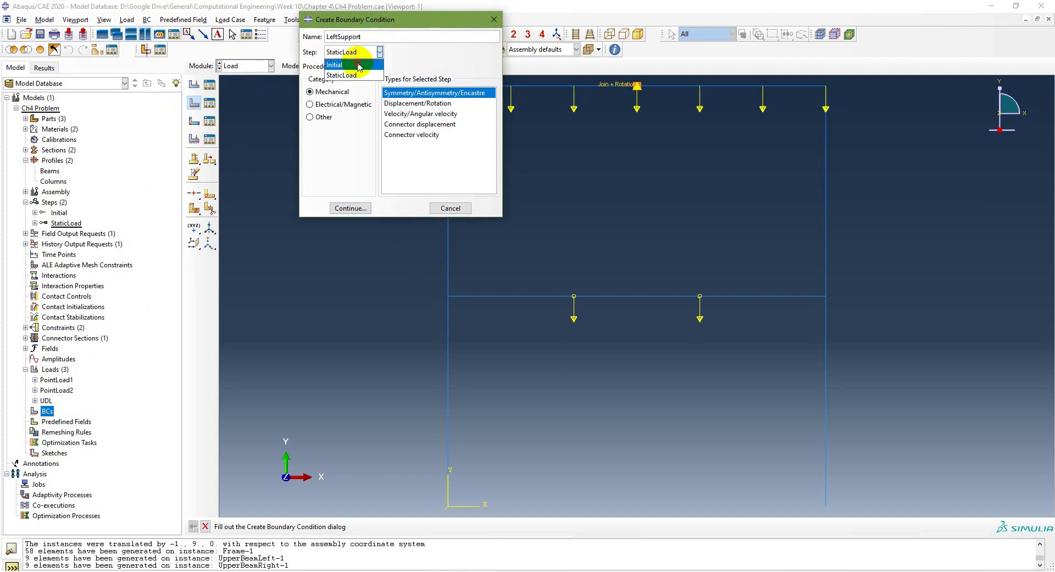
{"action": "left_click", "coordinate": [358, 64]}
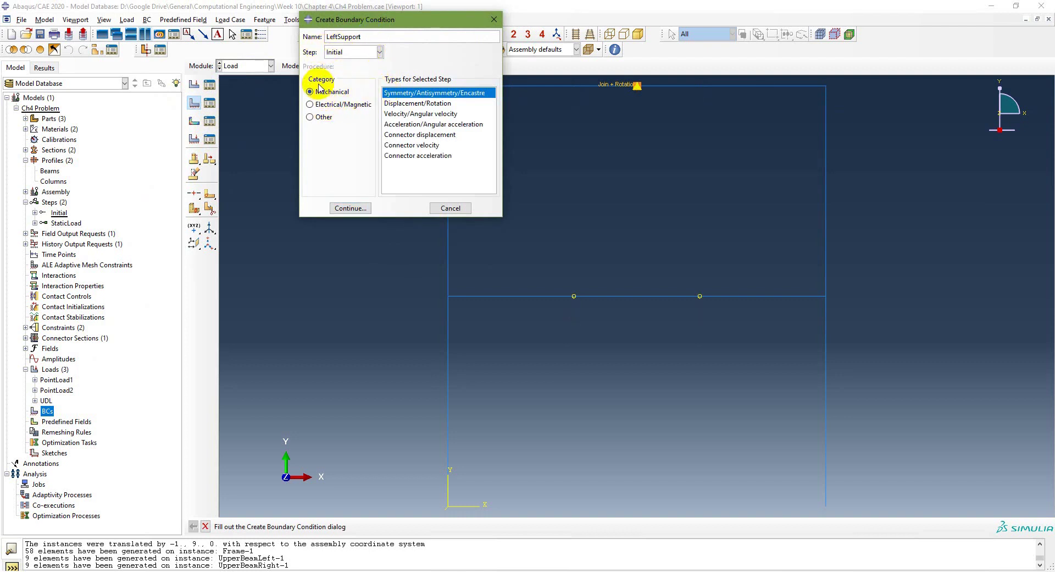
{"action": "left_click", "coordinate": [418, 103]}
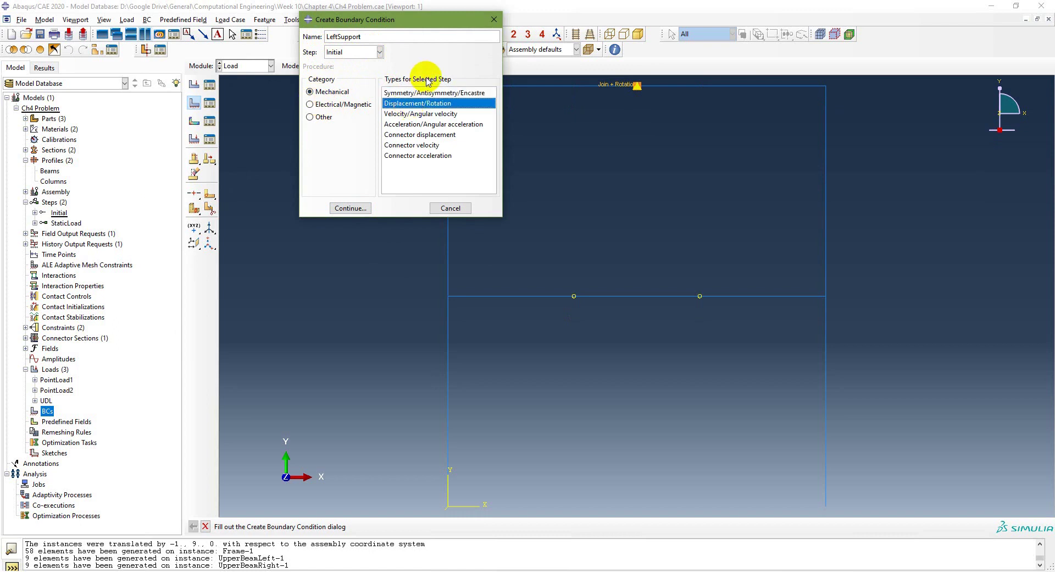
{"action": "left_click", "coordinate": [350, 208]}
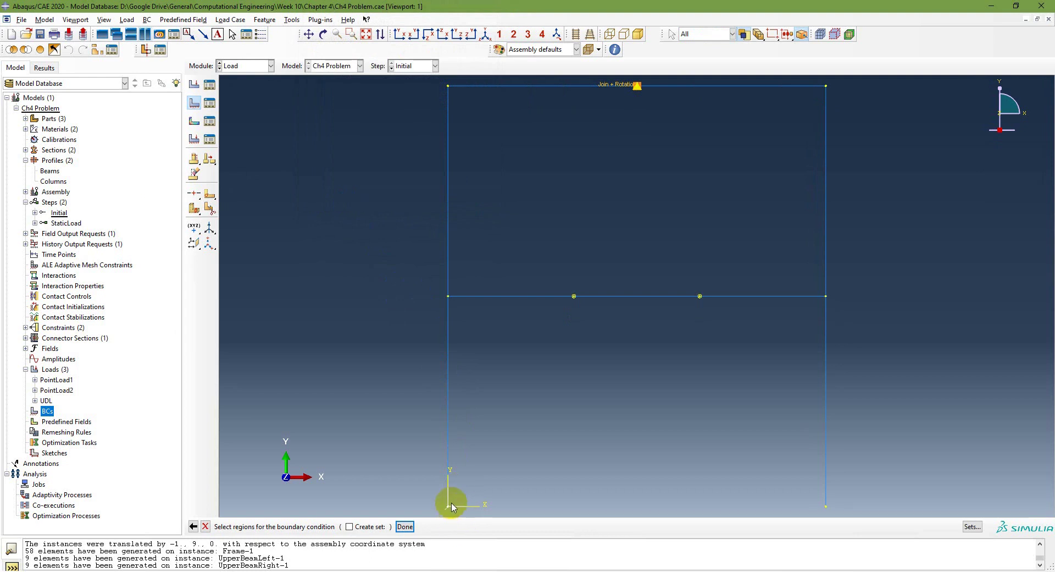
- Apply LeftSupport to the base of the left column, fixing both translations and the rotation, and highlight it from the model tree
{"action": "left_click", "coordinate": [405, 527]}
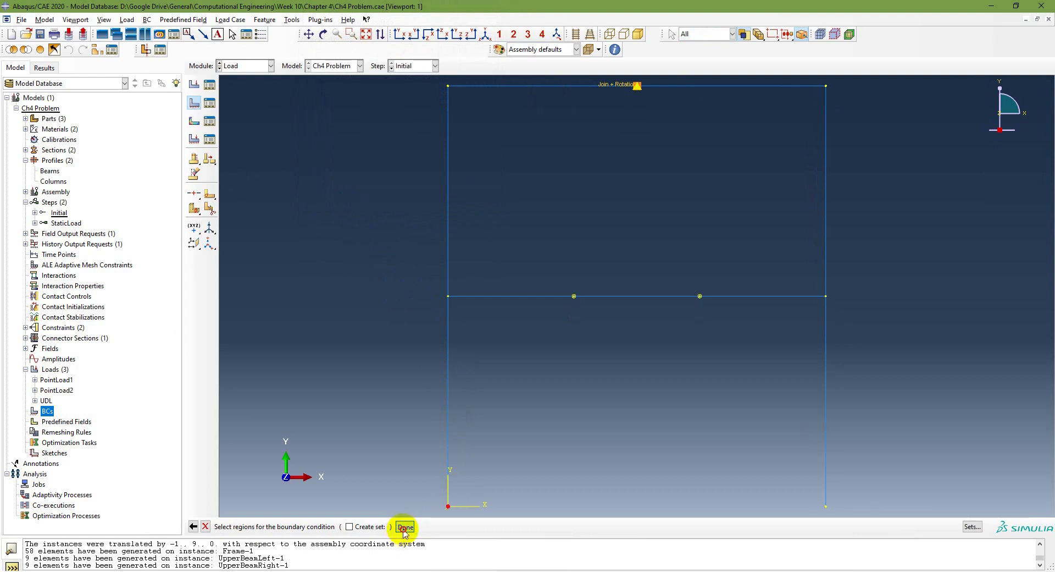
{"action": "left_click", "coordinate": [306, 226]}
{"action": "left_click", "coordinate": [305, 239]}
{"action": "left_click", "coordinate": [305, 252]}
{"action": "left_click", "coordinate": [334, 333]}
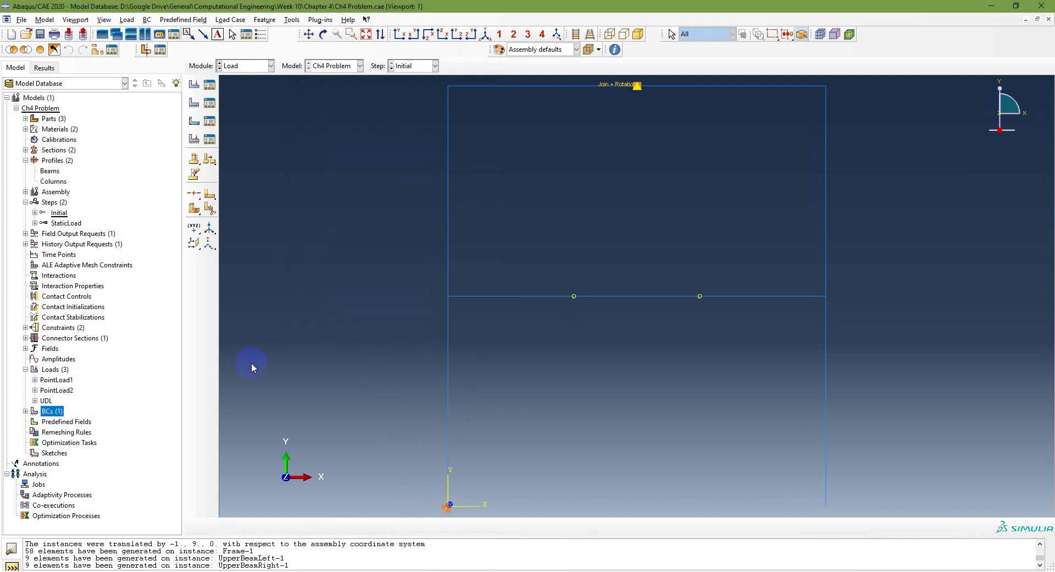
{"action": "left_click", "coordinate": [25, 411]}
{"action": "left_click", "coordinate": [54, 421]}
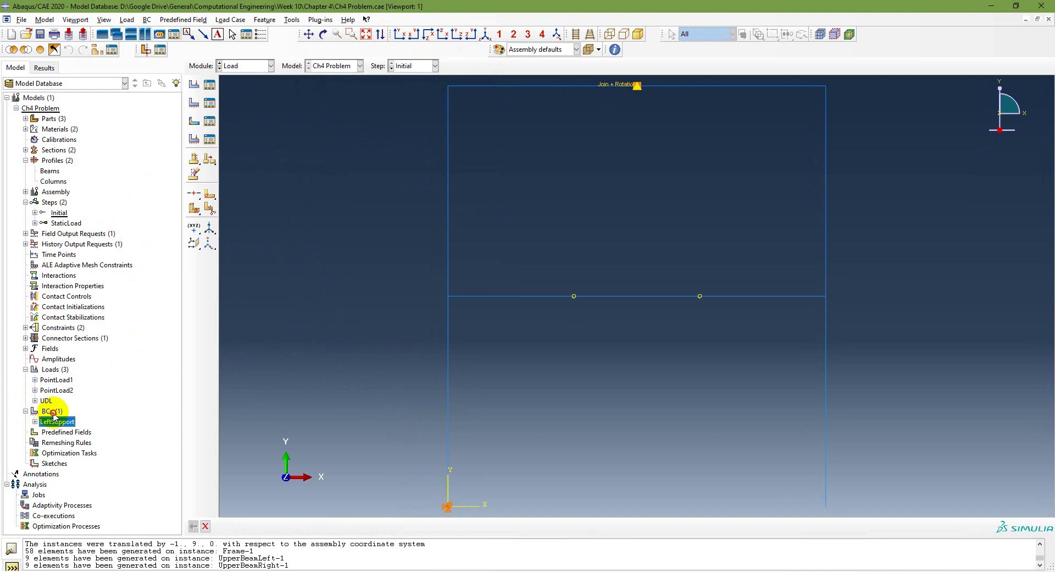
- Start another Displacement/Rotation boundary condition named RightSupport in the Initial step
{"action": "double_click", "coordinate": [52, 411]}
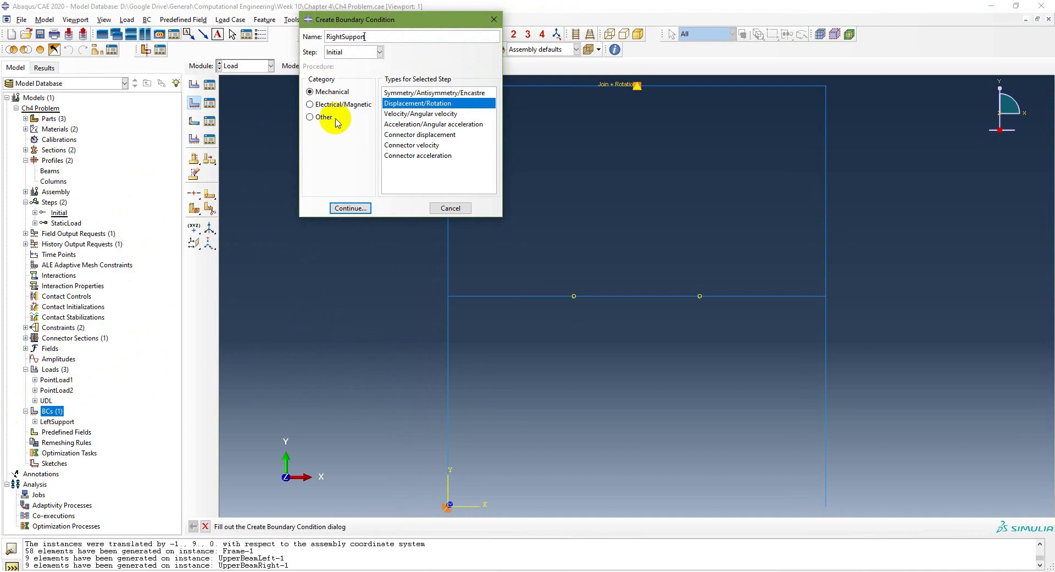
{"action": "left_click", "coordinate": [363, 52]}
{"action": "left_click", "coordinate": [361, 54]}
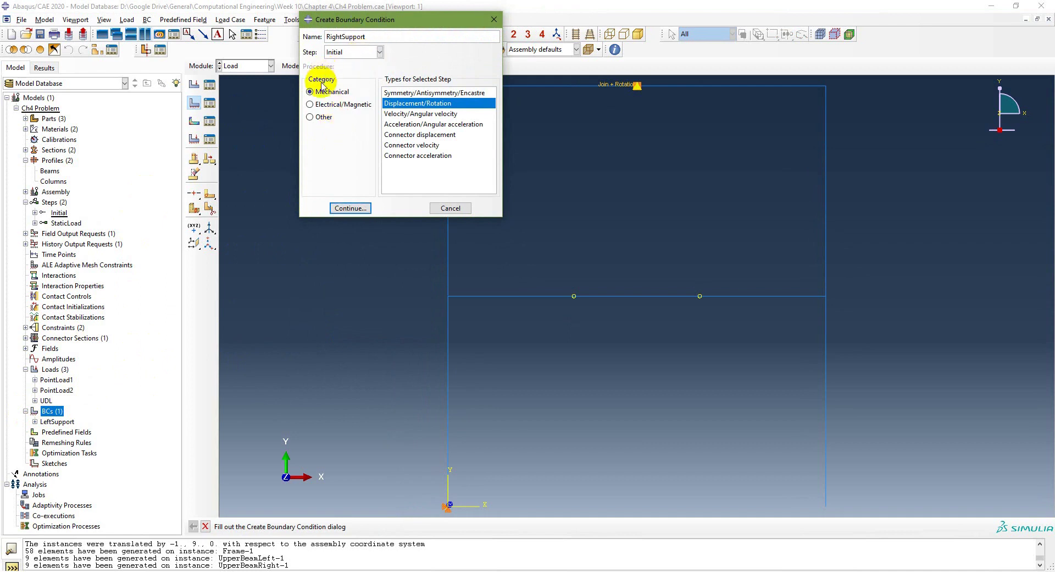
{"action": "left_click", "coordinate": [350, 208]}
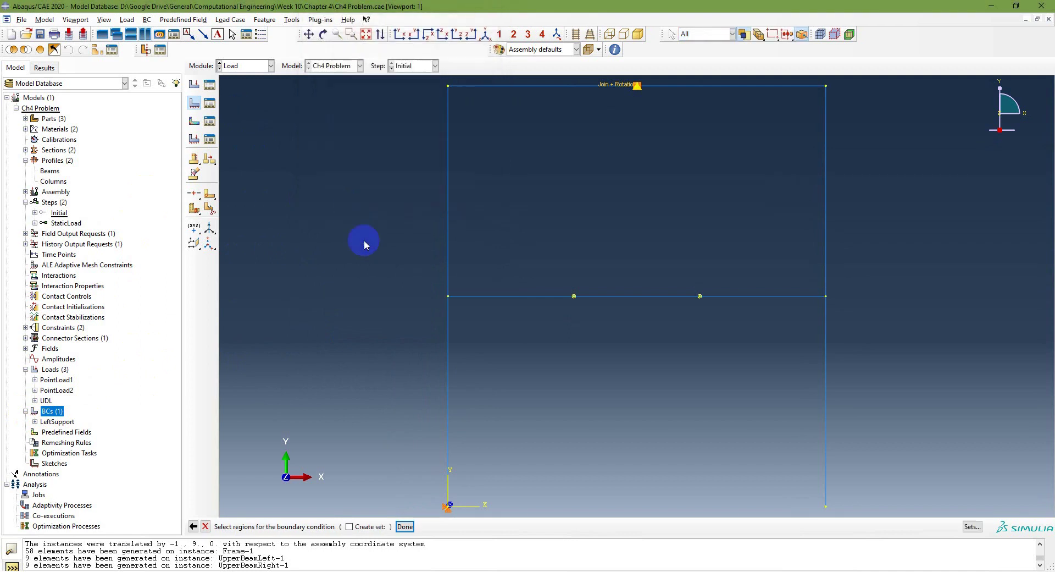
- Apply RightSupport to the base of the right column, fixing both translations and the rotation
{"action": "left_click", "coordinate": [826, 507]}
{"action": "left_click", "coordinate": [405, 526]}
{"action": "left_click", "coordinate": [300, 227]}
{"action": "left_click", "coordinate": [300, 240]}
{"action": "left_click", "coordinate": [299, 252]}
{"action": "left_click", "coordinate": [327, 332]}
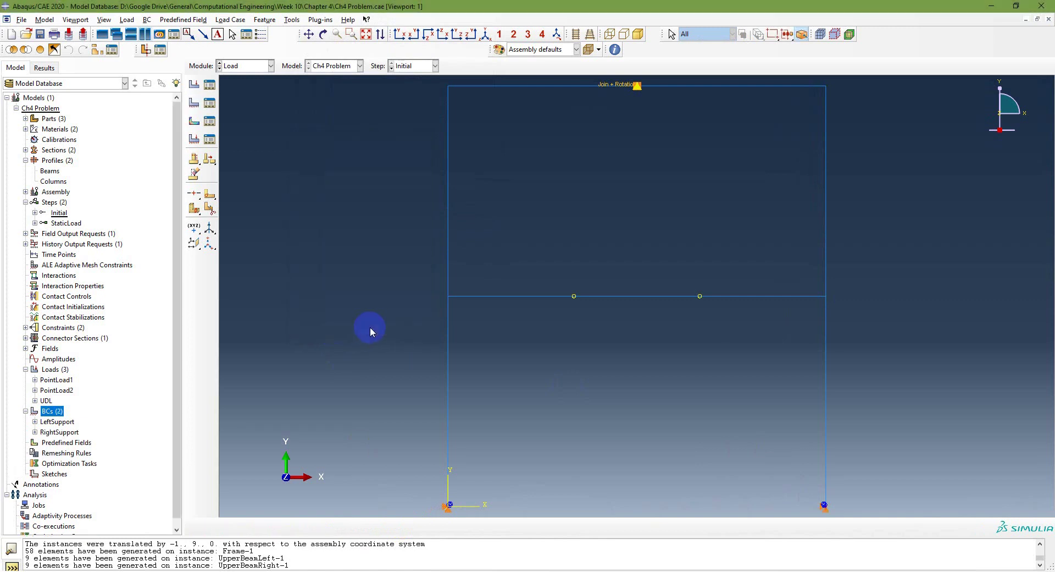
- Highlight LeftSupport and RightSupport to verify their locations, and check the procedure after boundary conditions on the PowerPoint modeling slide
{"action": "double_click", "coordinate": [61, 422]}
{"action": "left_click", "coordinate": [61, 433]}
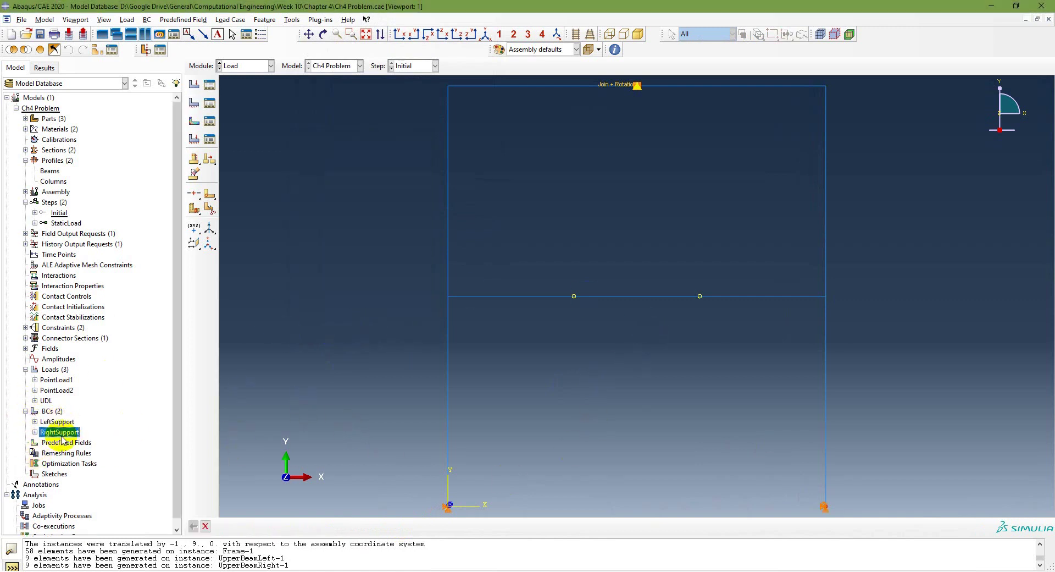
{"action": "scroll", "coordinate": [144, 438], "scroll_direction": "down", "scroll_amount": 1}
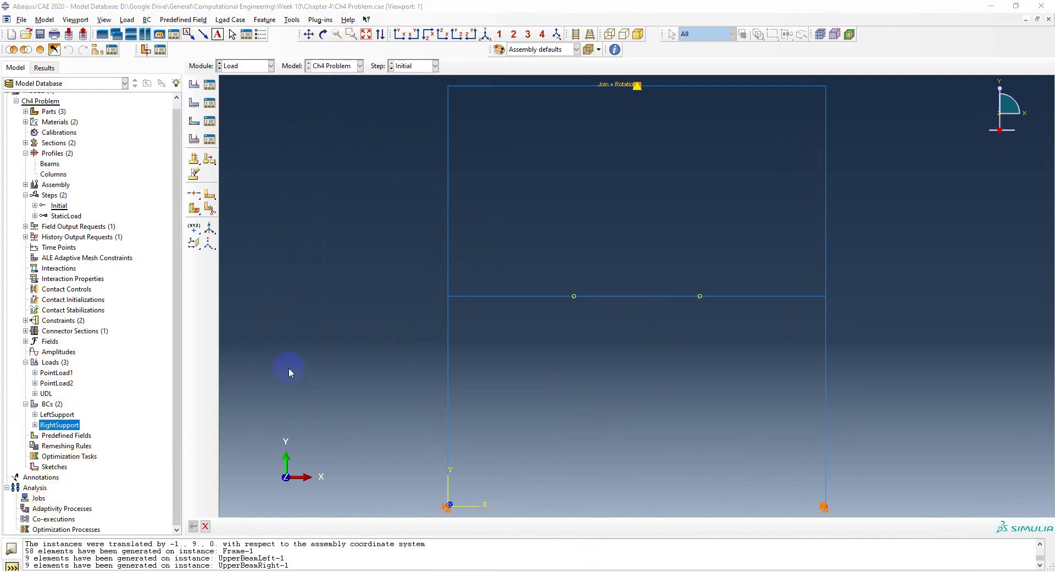
{"action": "left_click", "coordinate": [359, 566]}
{"action": "scroll", "coordinate": [478, 423], "scroll_direction": "up", "scroll_amount": 1}
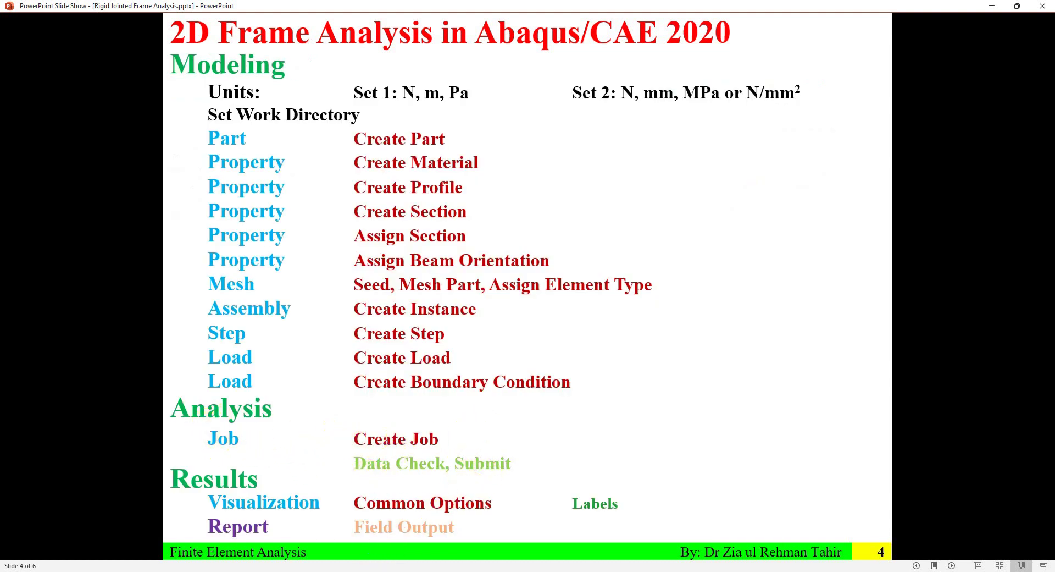
- Return to Abaqus/CAE and create a full analysis job named Ch4Problem from the Ch4 Problem model with the default settings
{"action": "key", "text": "alt+Tab"}
{"action": "left_click", "coordinate": [231, 66]}
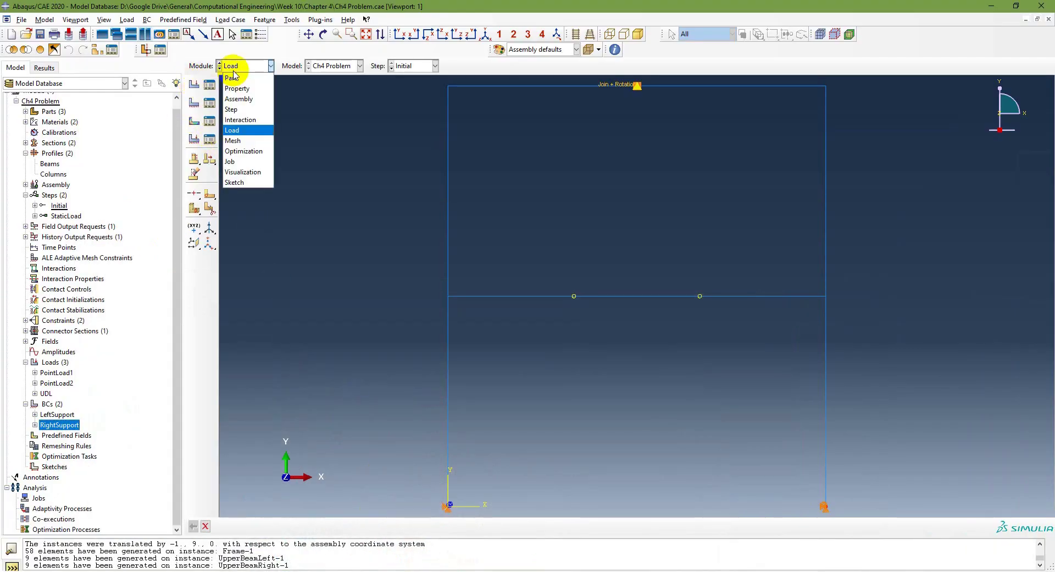
{"action": "left_click", "coordinate": [242, 161]}
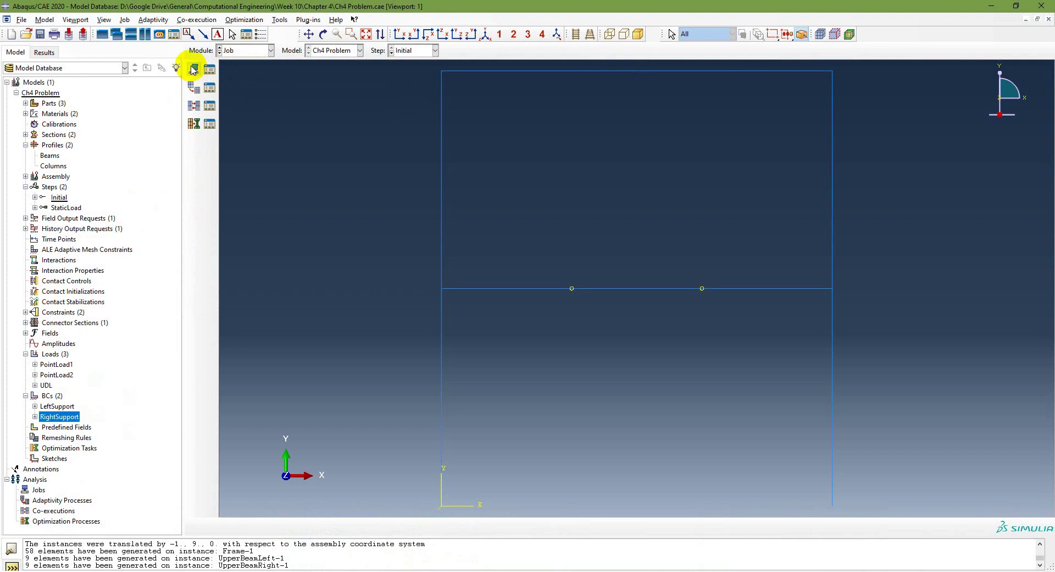
{"action": "double_click", "coordinate": [38, 490]}
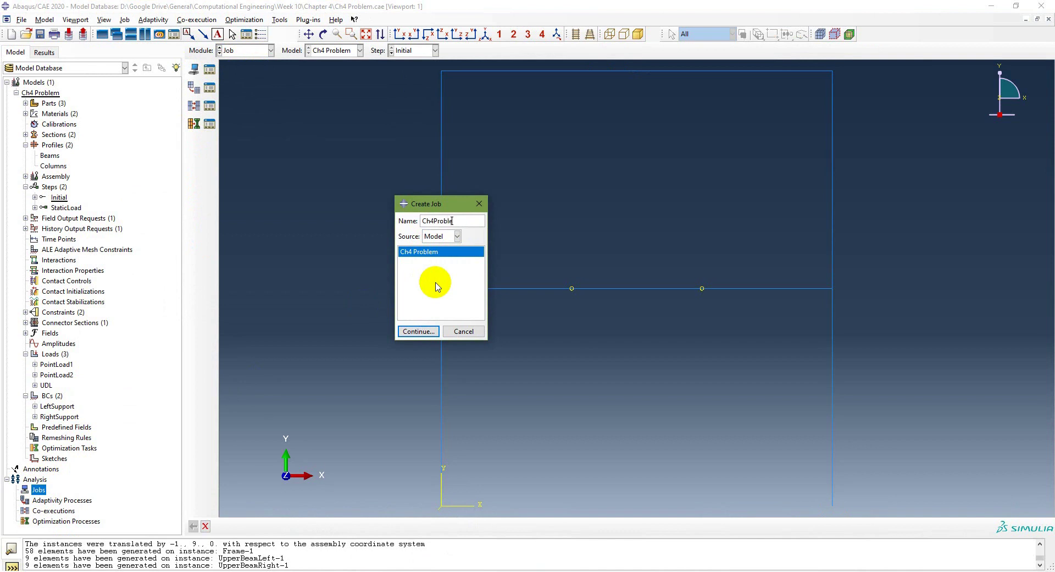
{"action": "left_click", "coordinate": [416, 331]}
{"action": "left_click", "coordinate": [297, 332]}
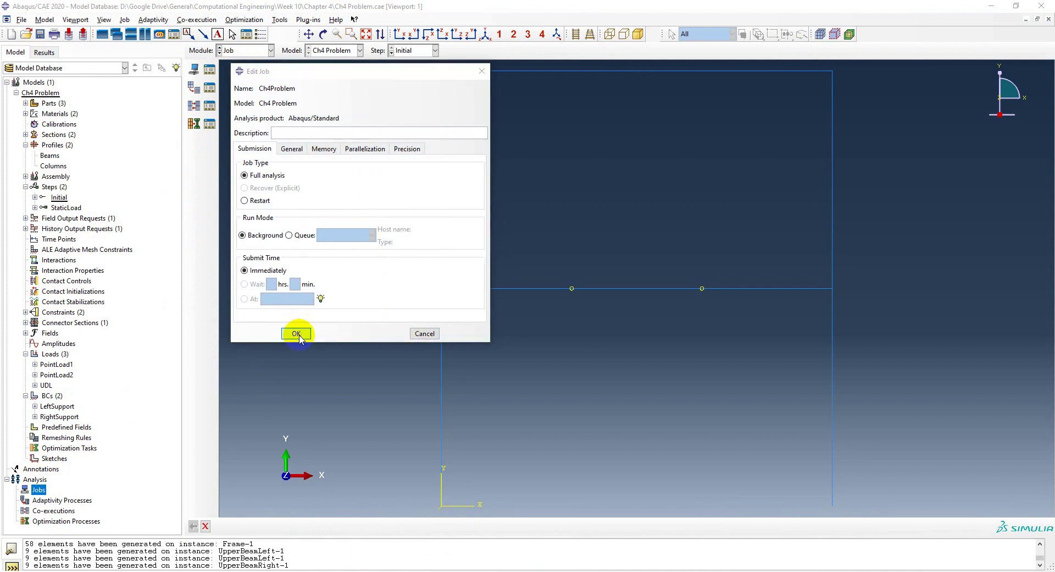
- Run a data check on the Ch4Problem job
{"action": "left_click", "coordinate": [16, 490]}
{"action": "left_click", "coordinate": [48, 500]}
{"action": "right_click", "coordinate": [52, 500]}
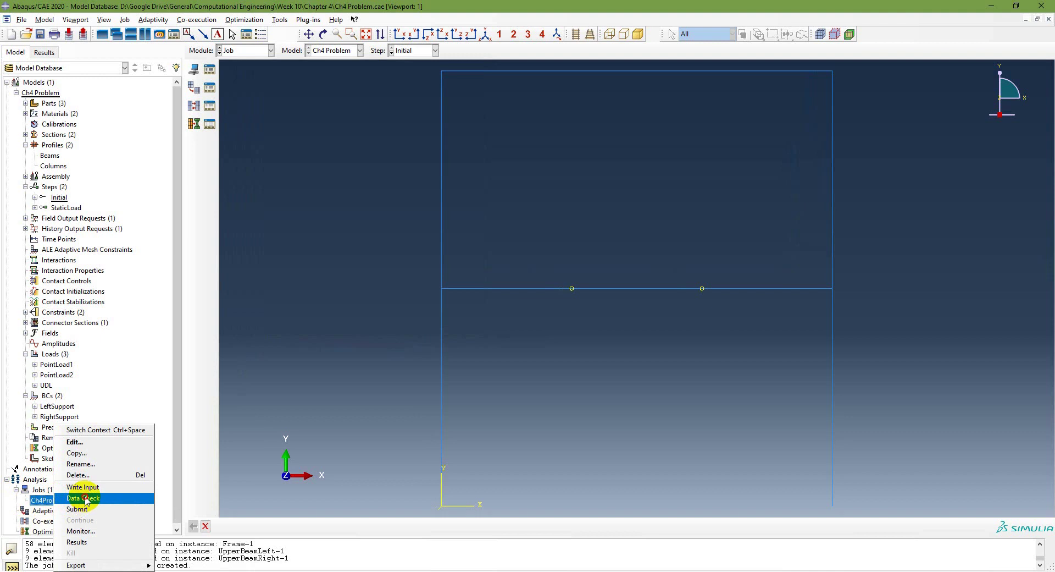
{"action": "left_click", "coordinate": [331, 358]}
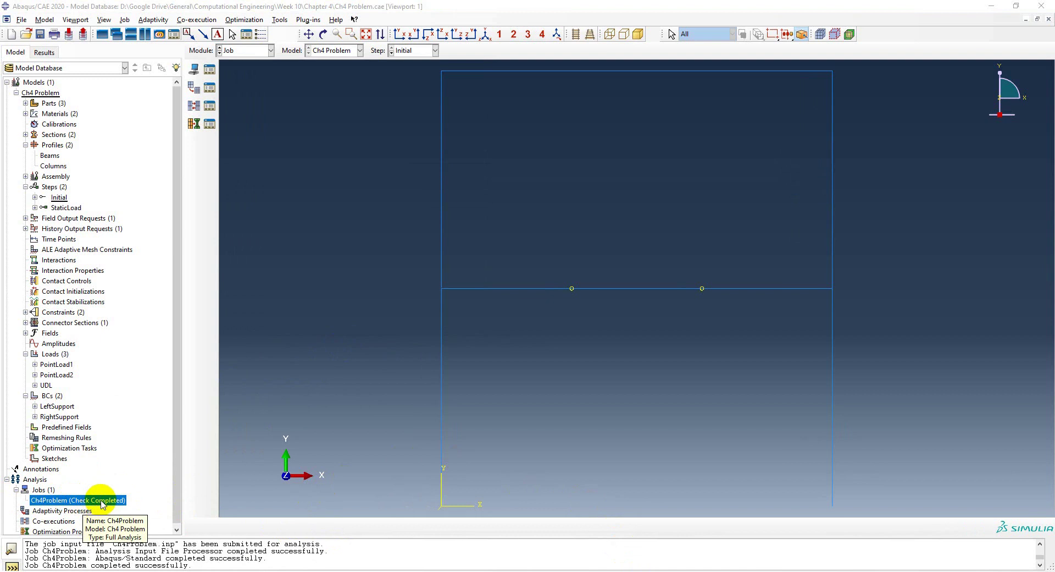
- Submit the Ch4Problem job for analysis, overwriting the existing job files
{"action": "right_click", "coordinate": [102, 504]}
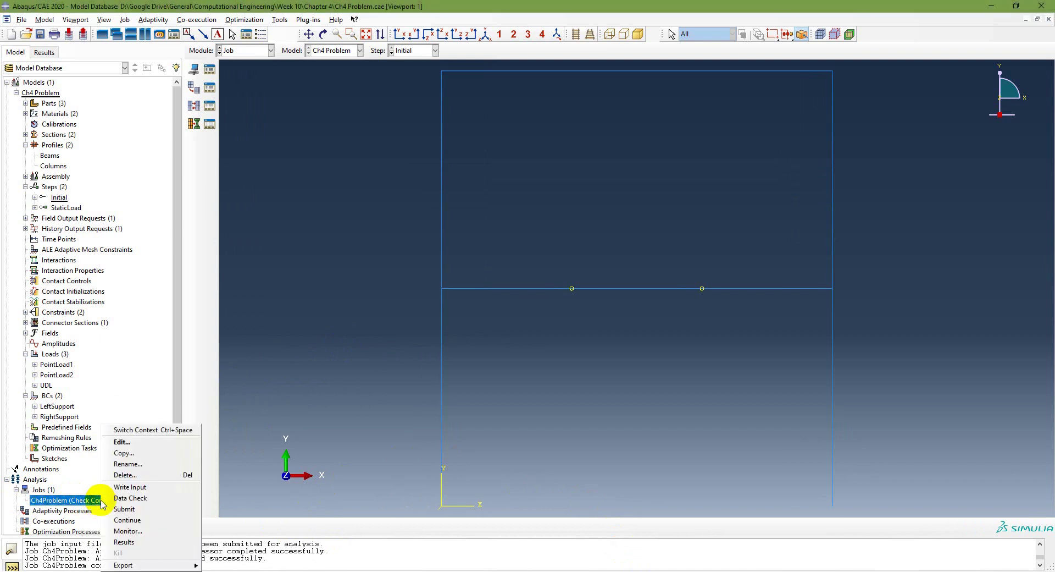
{"action": "left_click", "coordinate": [122, 510]}
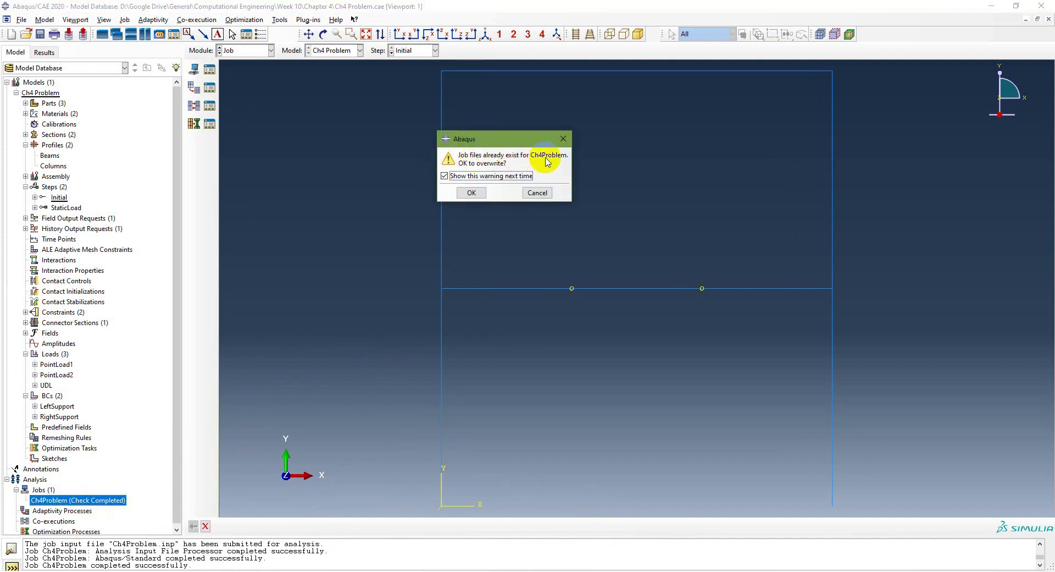
{"action": "left_click", "coordinate": [472, 193]}
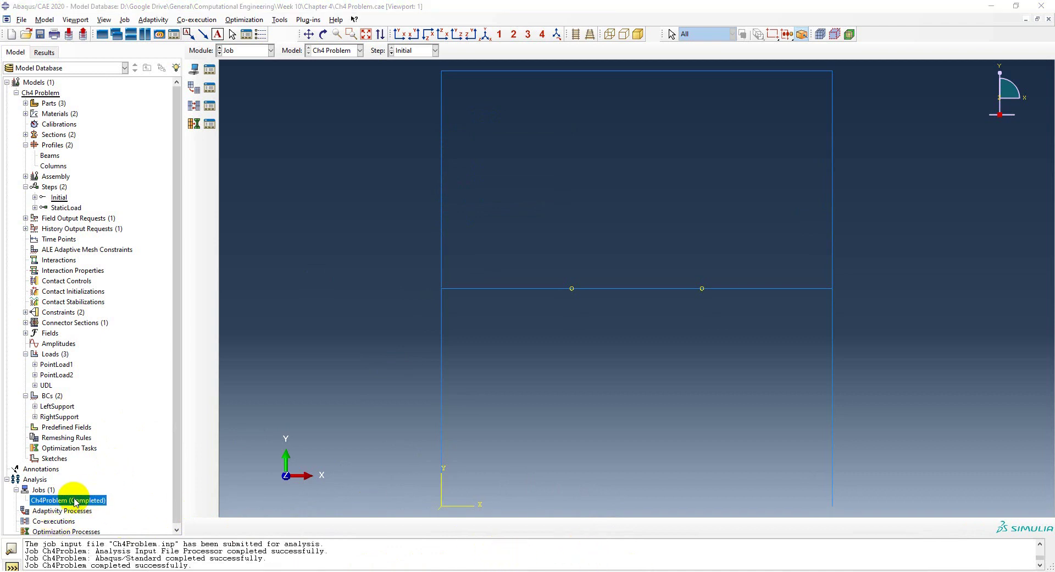
- Open the results of the Ch4Problem job and plot the frame's deformed shape
{"action": "right_click", "coordinate": [73, 502]}
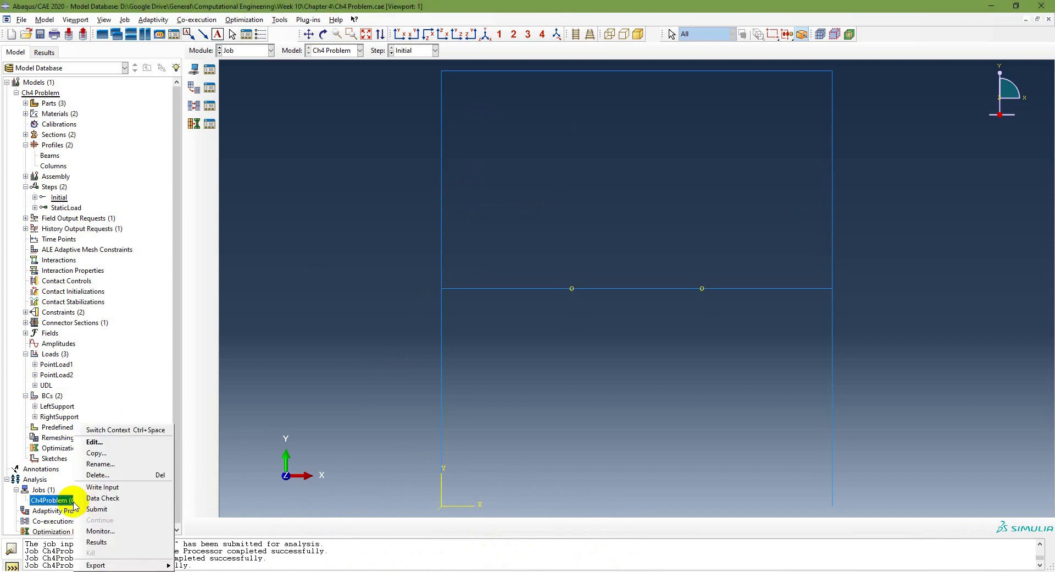
{"action": "left_click", "coordinate": [97, 542]}
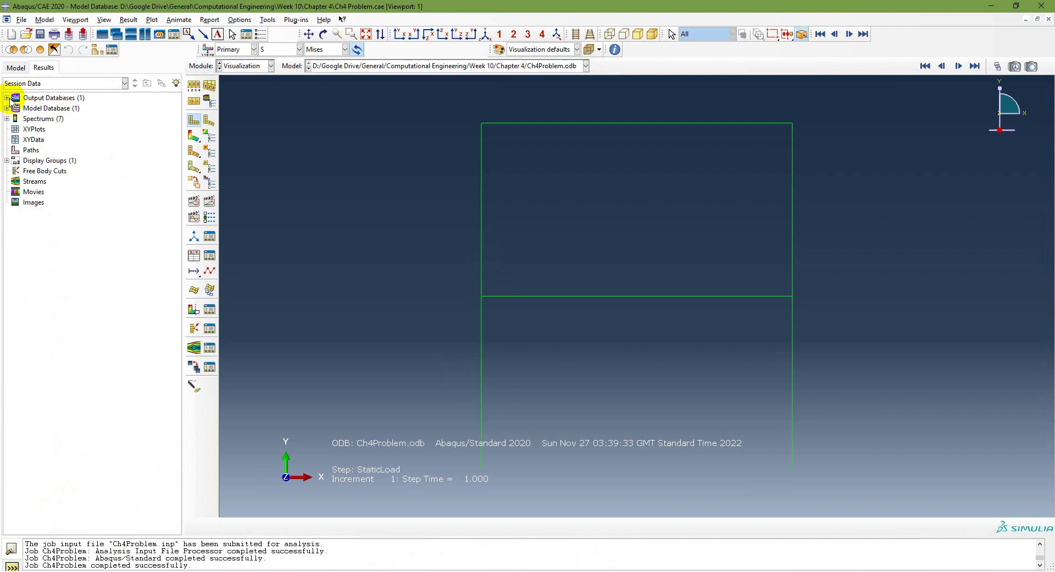
{"action": "left_click", "coordinate": [7, 98]}
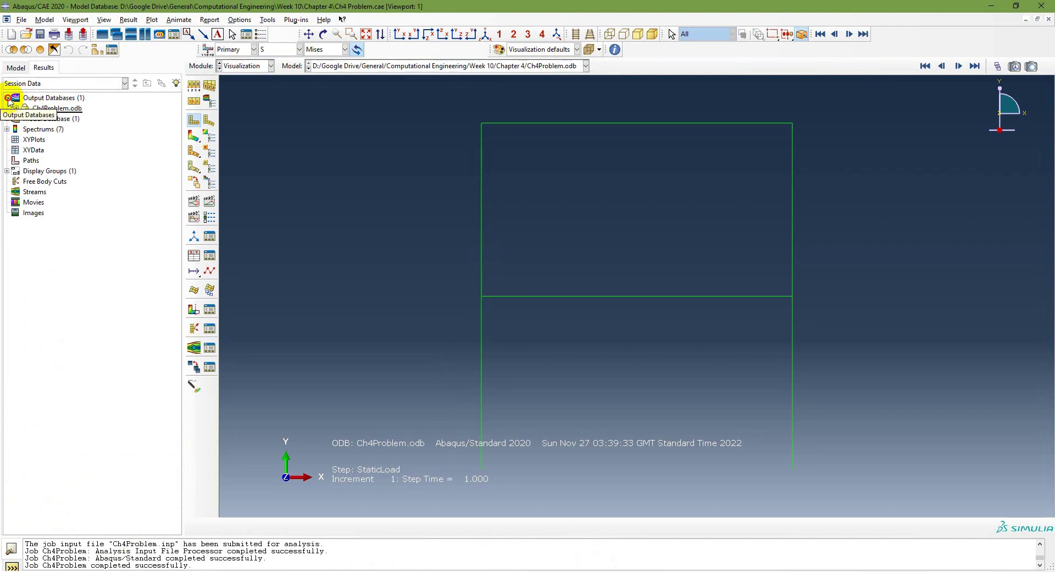
{"action": "left_click", "coordinate": [70, 109]}
{"action": "left_click", "coordinate": [209, 121]}
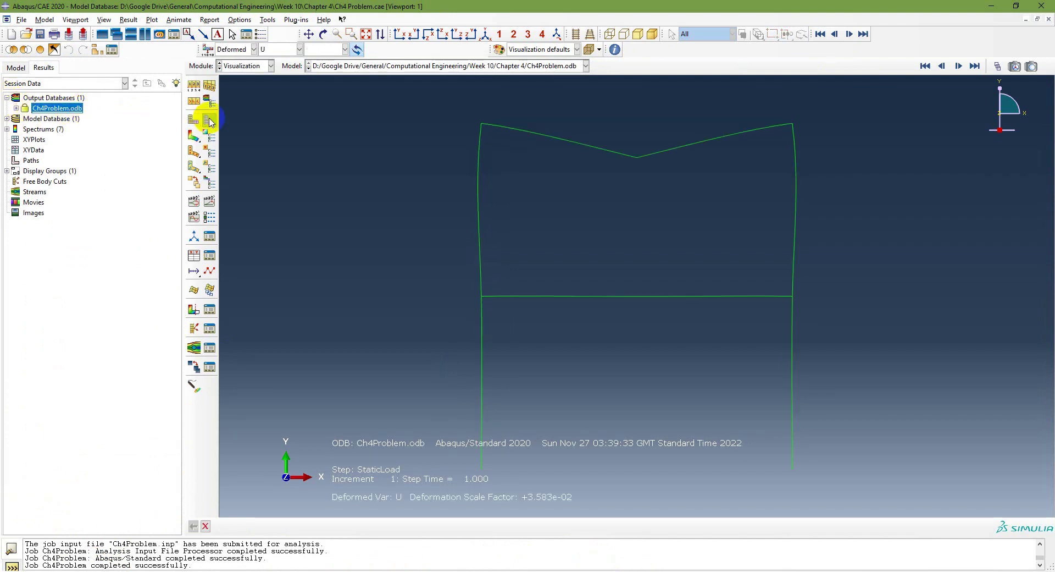
- Close the Ch4Problem.odb output database, reopen it from the Chapter 4 folder and plot the frame's deformed shape
{"action": "right_click", "coordinate": [64, 109]}
{"action": "left_click", "coordinate": [82, 129]}
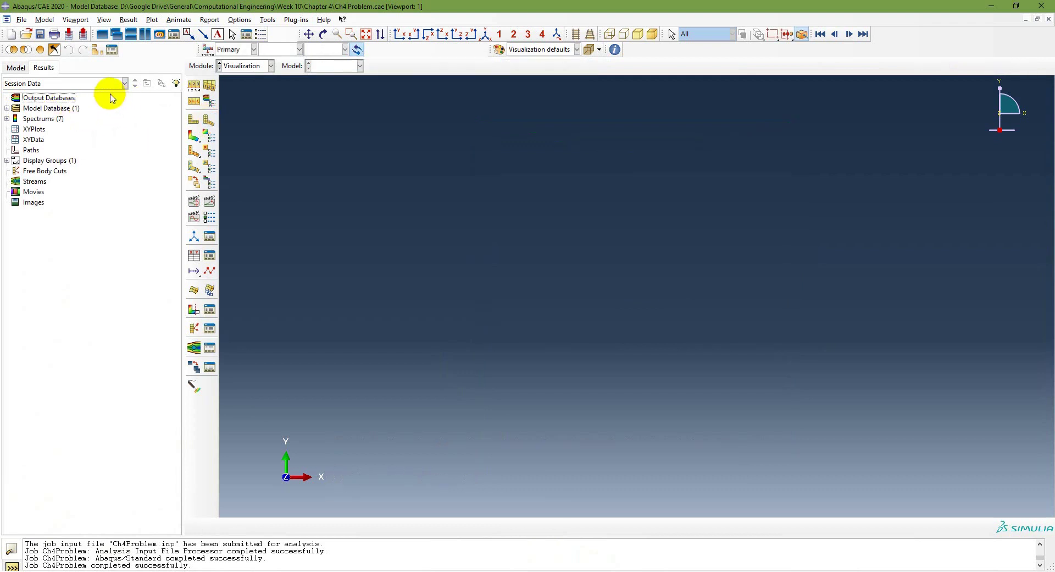
{"action": "left_click", "coordinate": [23, 20]}
{"action": "left_click", "coordinate": [36, 42]}
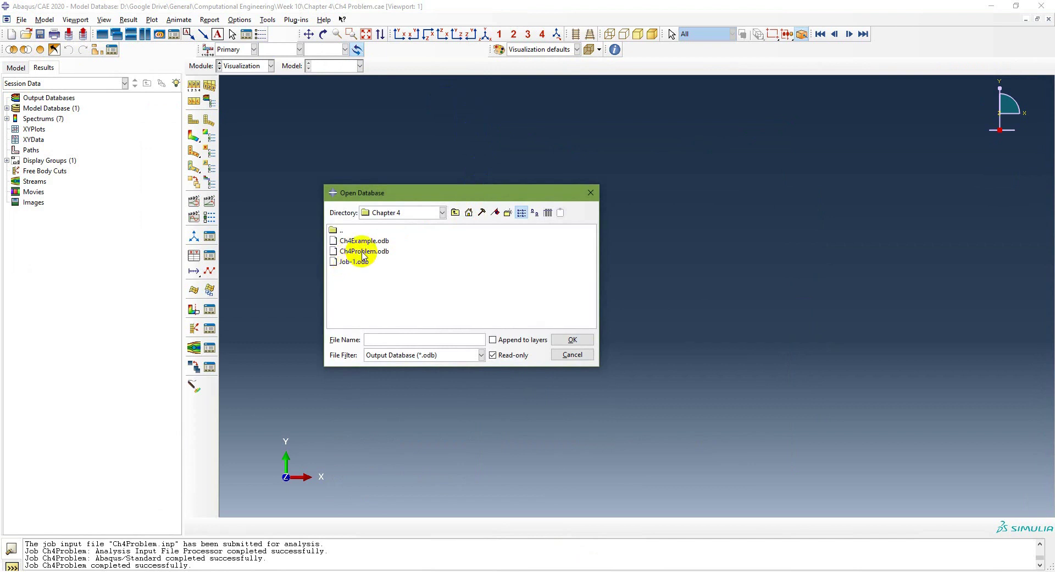
{"action": "left_click", "coordinate": [363, 251]}
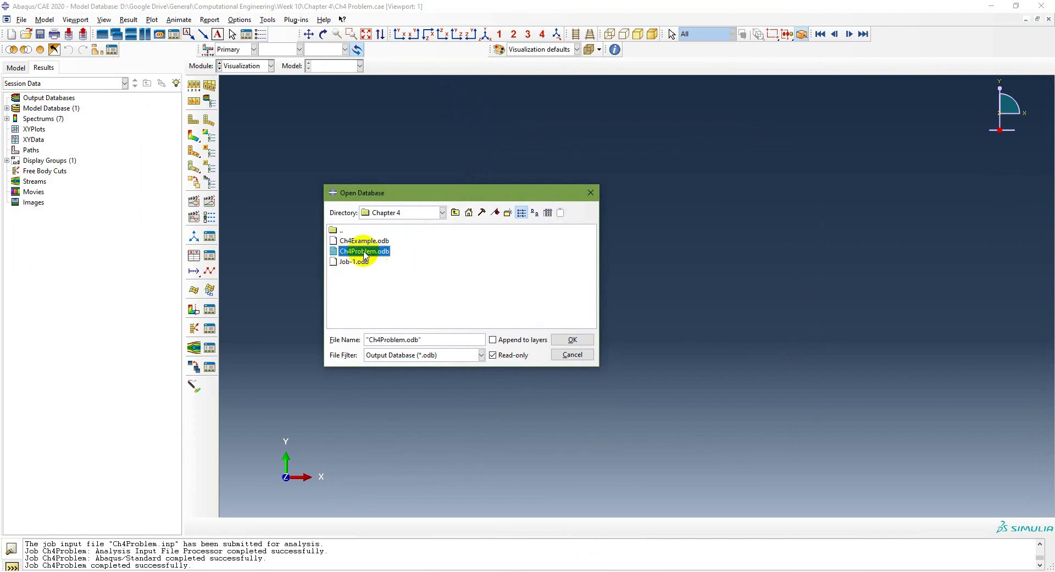
{"action": "left_click", "coordinate": [571, 340]}
{"action": "left_click", "coordinate": [209, 121]}
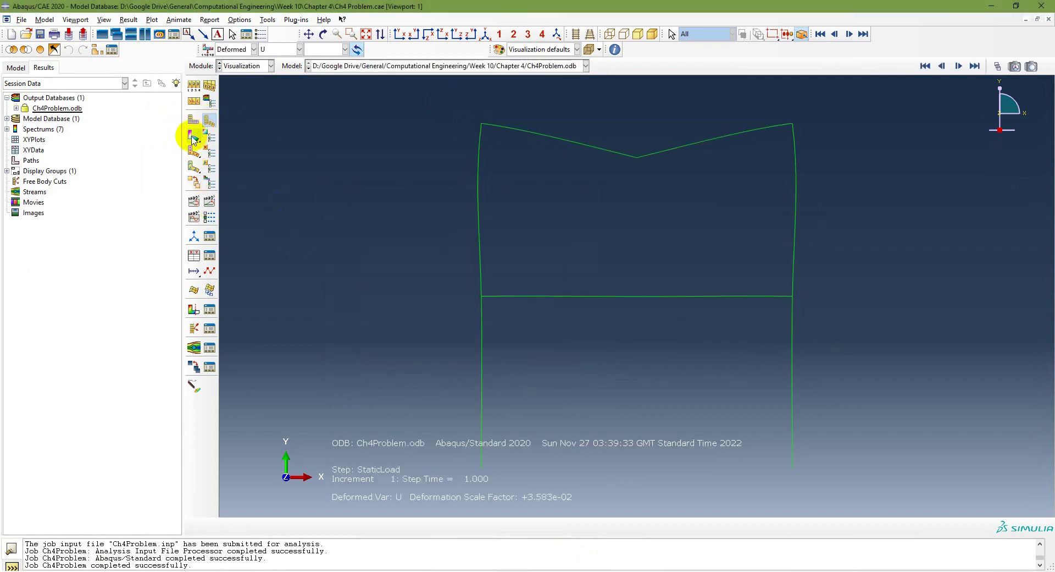
- Plot contours on the deformed frame and view the CF magnitude, CM3 and strain E results one after another
{"action": "left_click", "coordinate": [193, 136]}
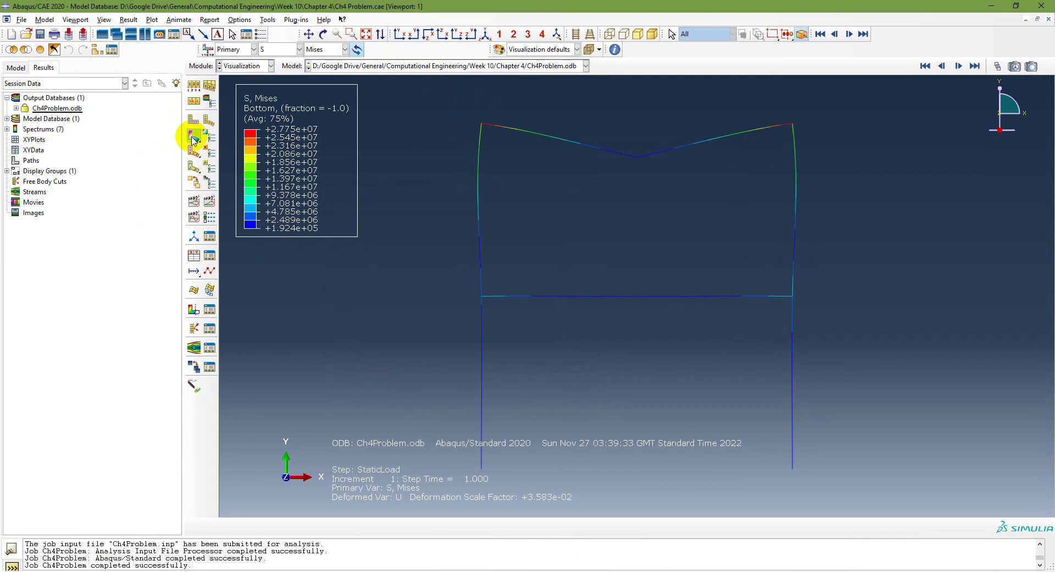
{"action": "left_click", "coordinate": [287, 50]}
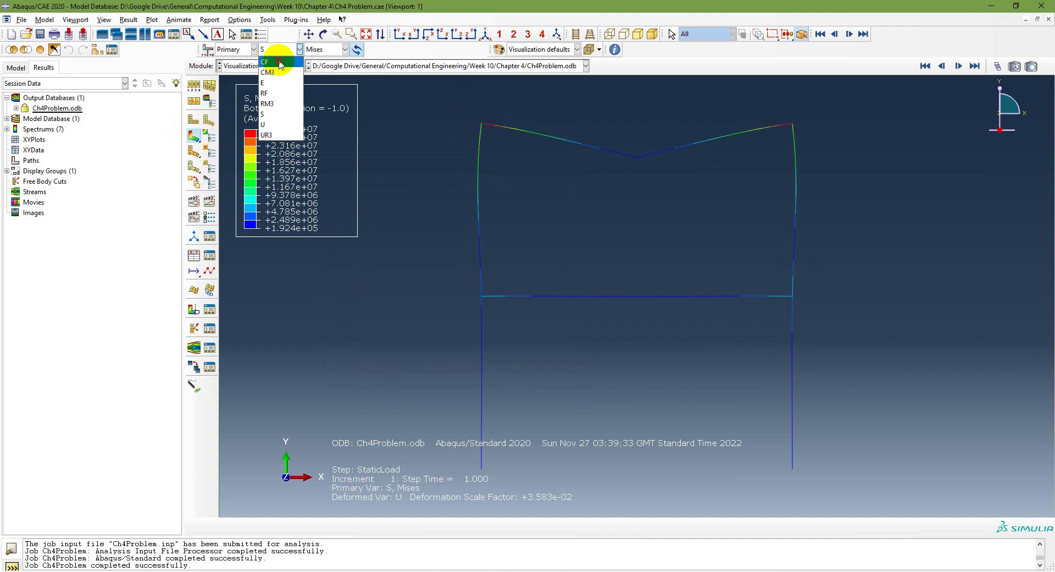
{"action": "left_click", "coordinate": [279, 66]}
{"action": "left_click", "coordinate": [281, 49]}
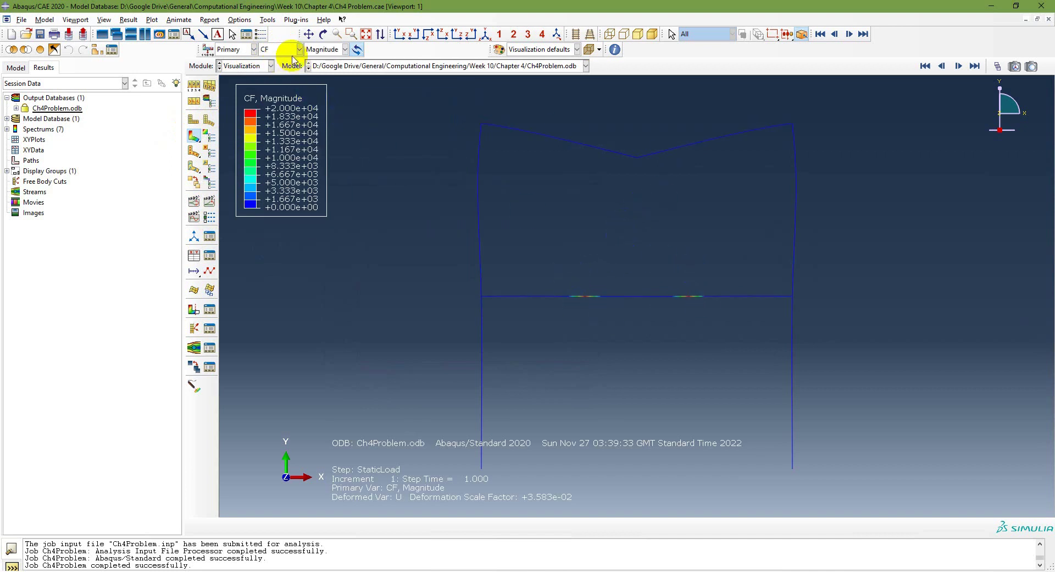
{"action": "left_click", "coordinate": [271, 64]}
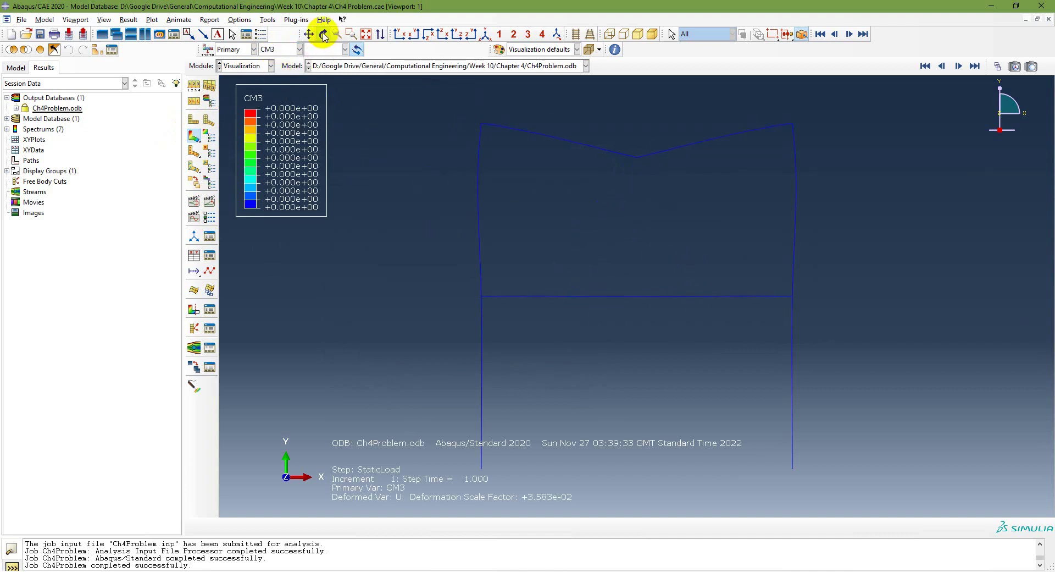
{"action": "left_click", "coordinate": [286, 49]}
{"action": "left_click", "coordinate": [274, 84]}
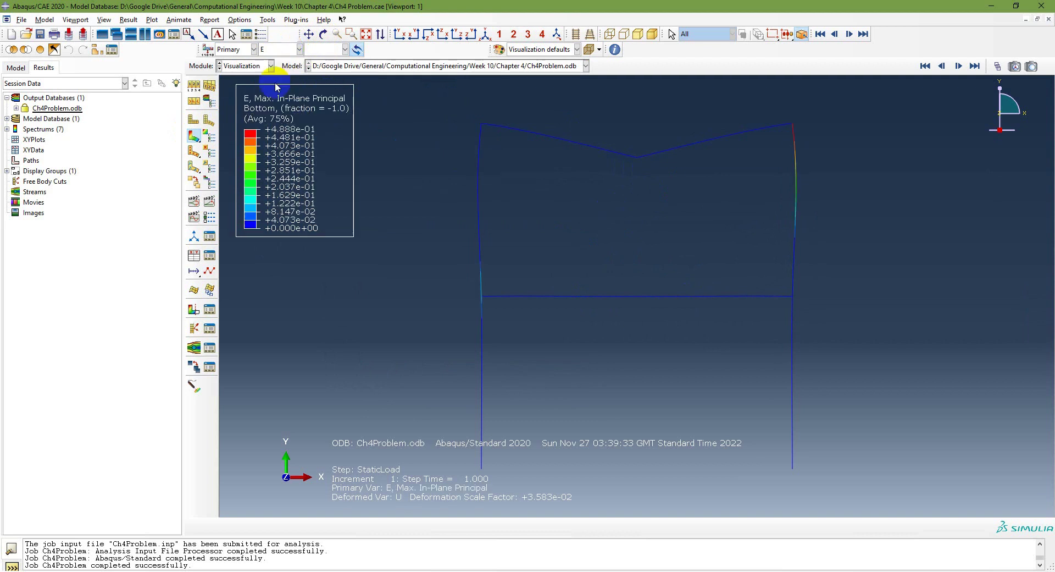
- View the contours of stress S, displacement U and rotation UR3 on the deformed frame
{"action": "left_click", "coordinate": [290, 50]}
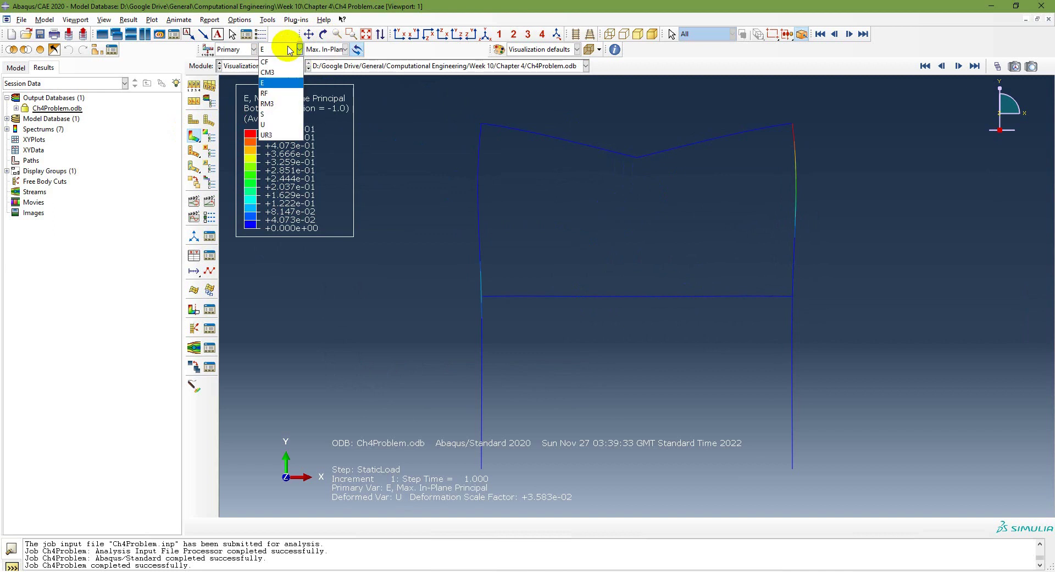
{"action": "left_click", "coordinate": [276, 120]}
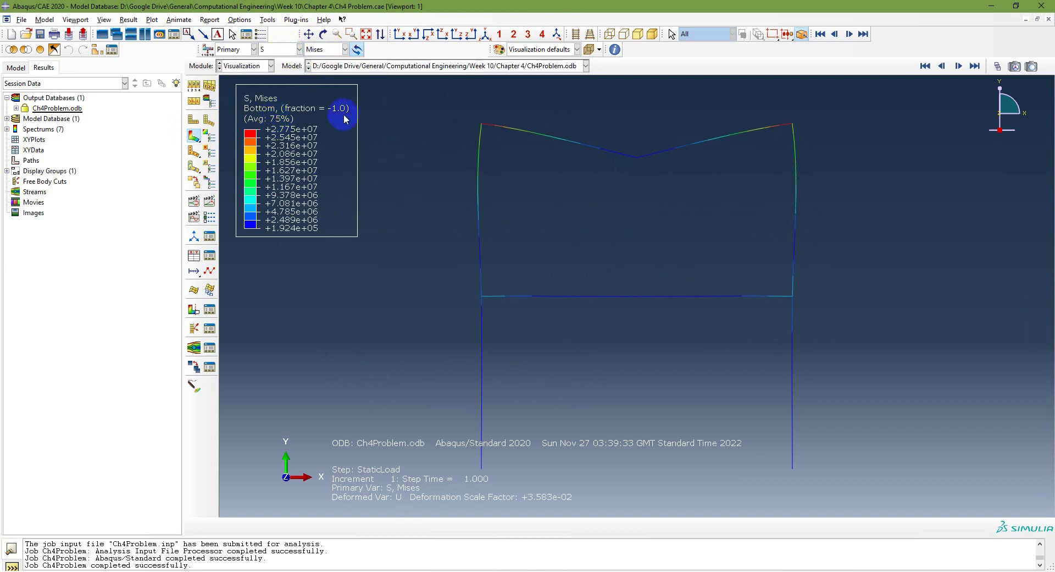
{"action": "left_click", "coordinate": [290, 50]}
{"action": "left_click", "coordinate": [266, 126]}
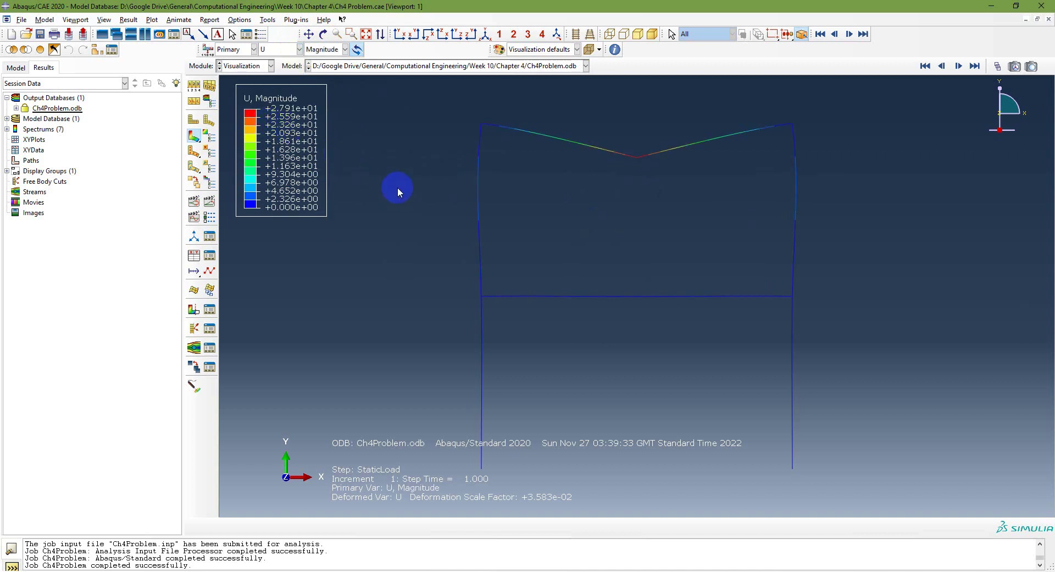
{"action": "left_click", "coordinate": [289, 50]}
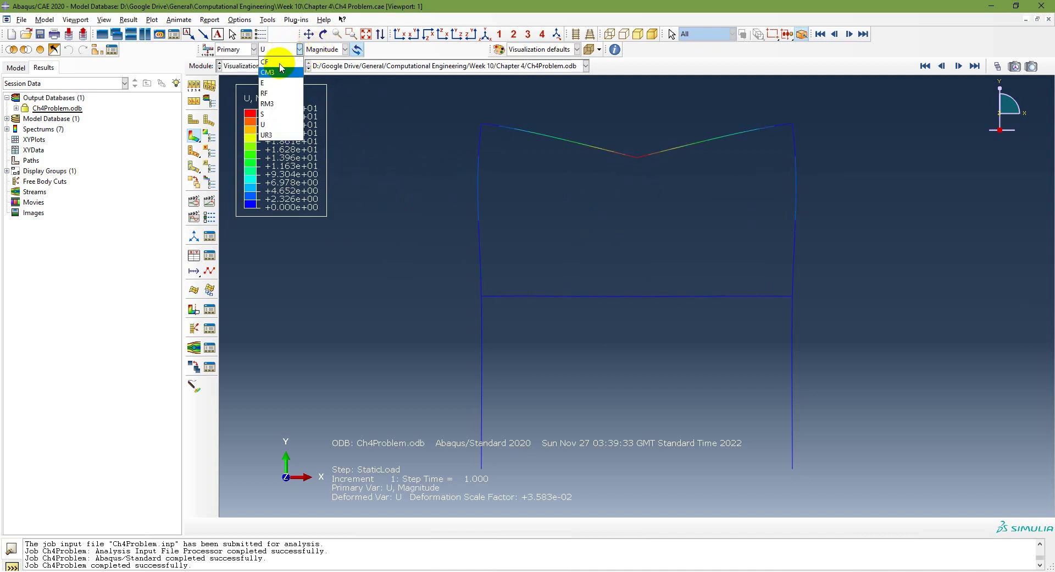
{"action": "left_click", "coordinate": [279, 135]}
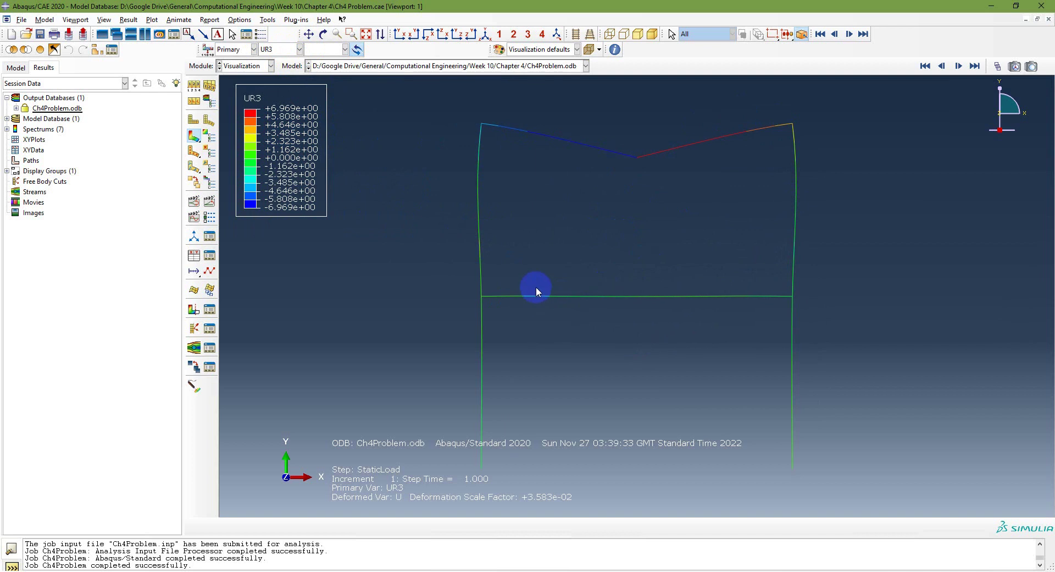
- Start a field output report for the StaticLoad step and set the output variable position to Unique Nodal
{"action": "left_click", "coordinate": [210, 20]}
{"action": "left_click", "coordinate": [229, 42]}
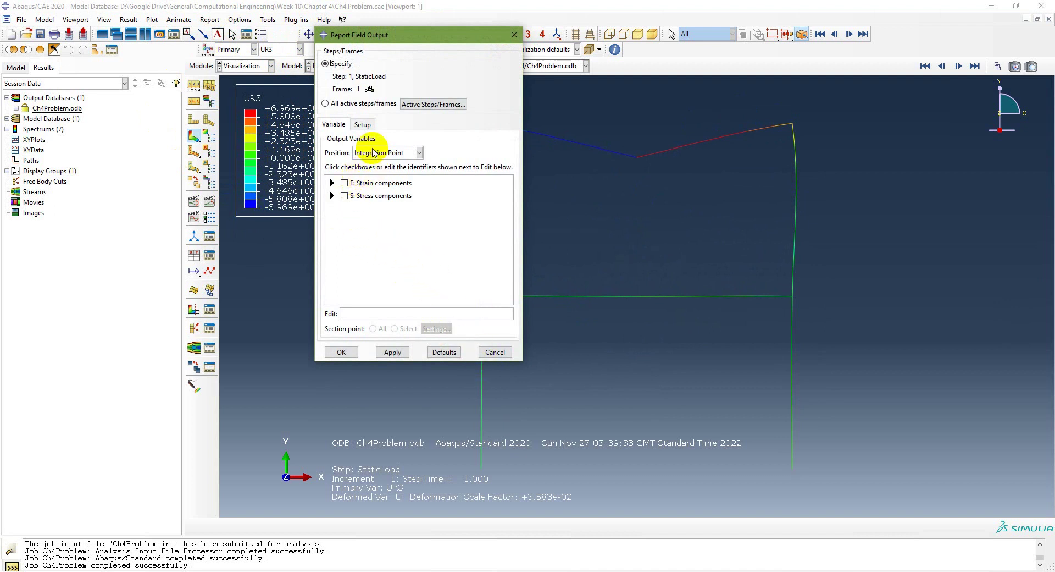
{"action": "left_click", "coordinate": [332, 183]}
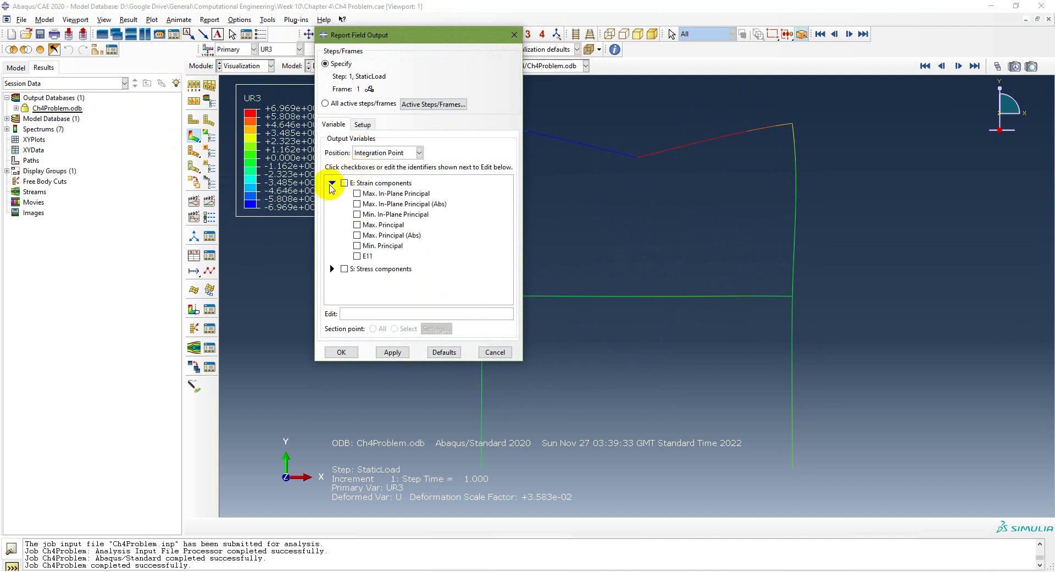
{"action": "left_click", "coordinate": [332, 183]}
{"action": "left_click", "coordinate": [332, 196]}
{"action": "left_click", "coordinate": [332, 195]}
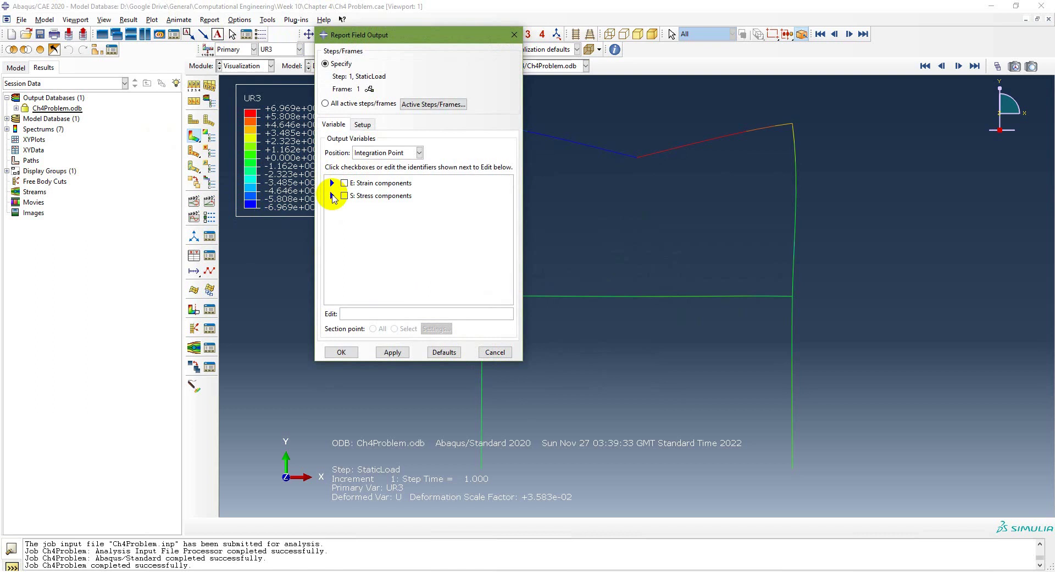
{"action": "left_click_drag", "start_coordinate": [460, 35], "coordinate": [308, 60]}
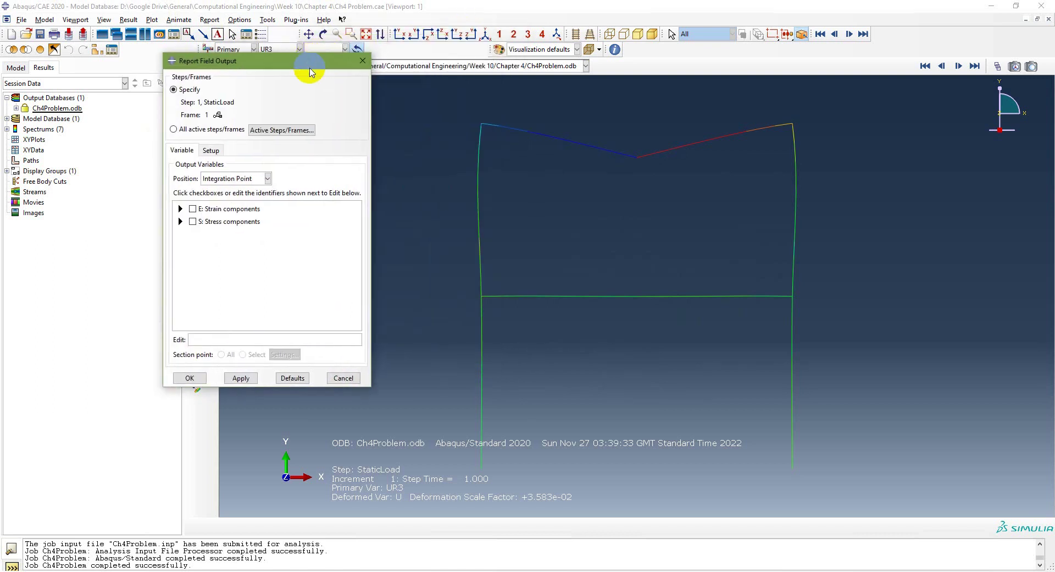
{"action": "left_click", "coordinate": [268, 178]}
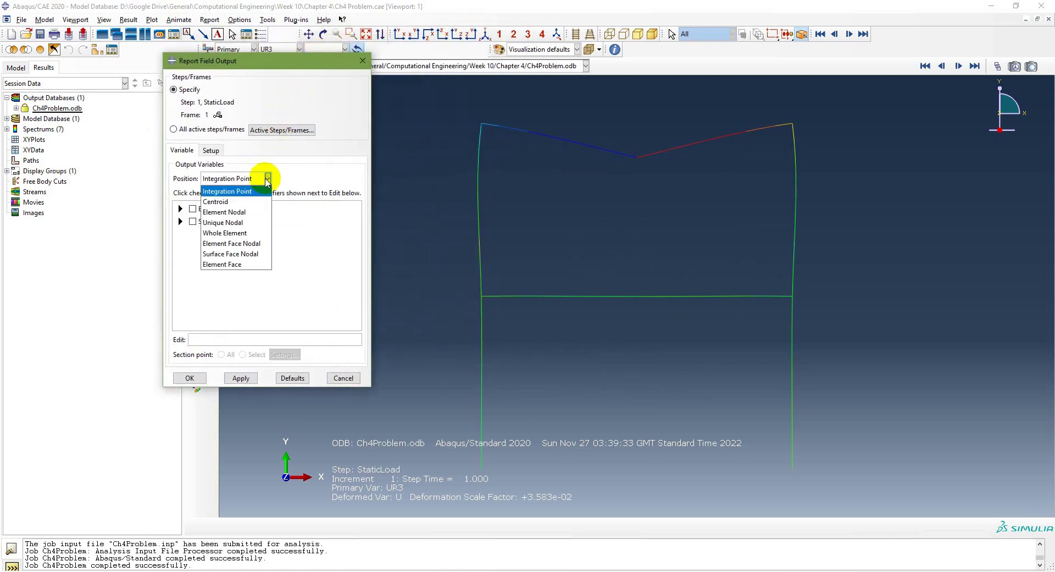
{"action": "left_click", "coordinate": [255, 222]}
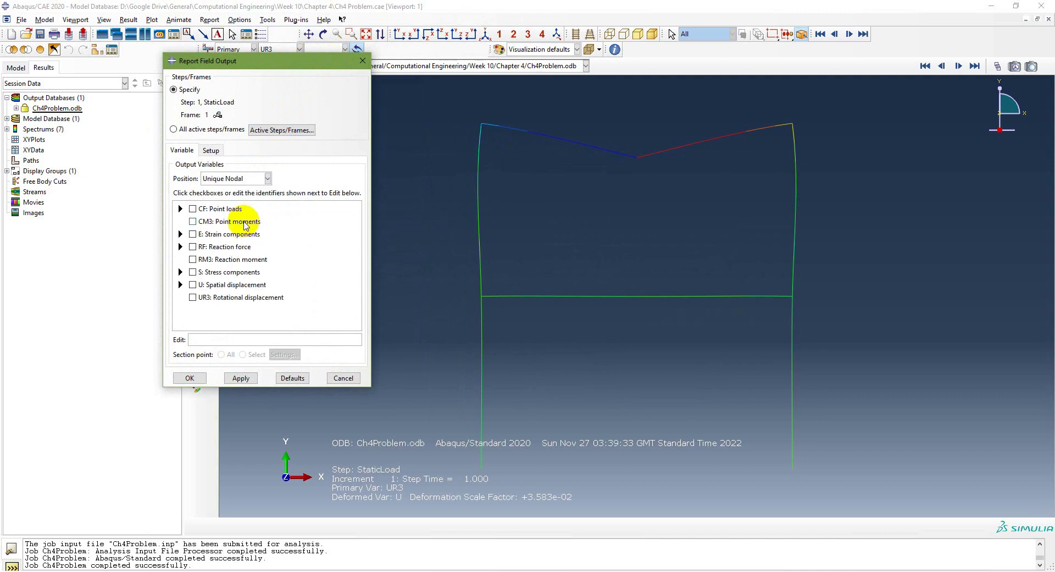
- Select the spatial displacements U1 and U2 and the rotational displacement UR3 as the report's output variables
{"action": "left_click", "coordinate": [181, 210]}
{"action": "left_click", "coordinate": [180, 209]}
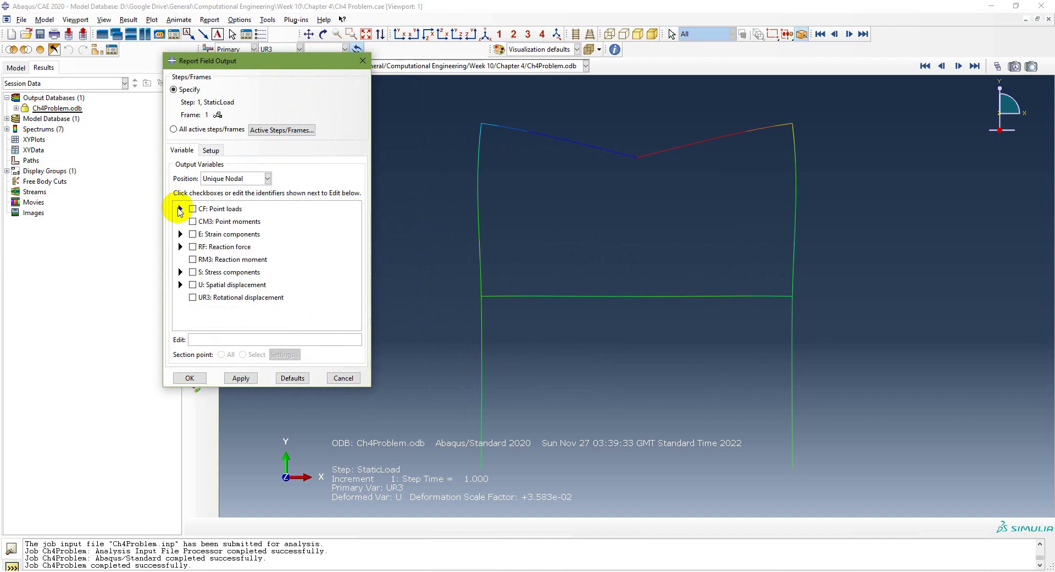
{"action": "left_click", "coordinate": [180, 247]}
{"action": "left_click", "coordinate": [180, 247]}
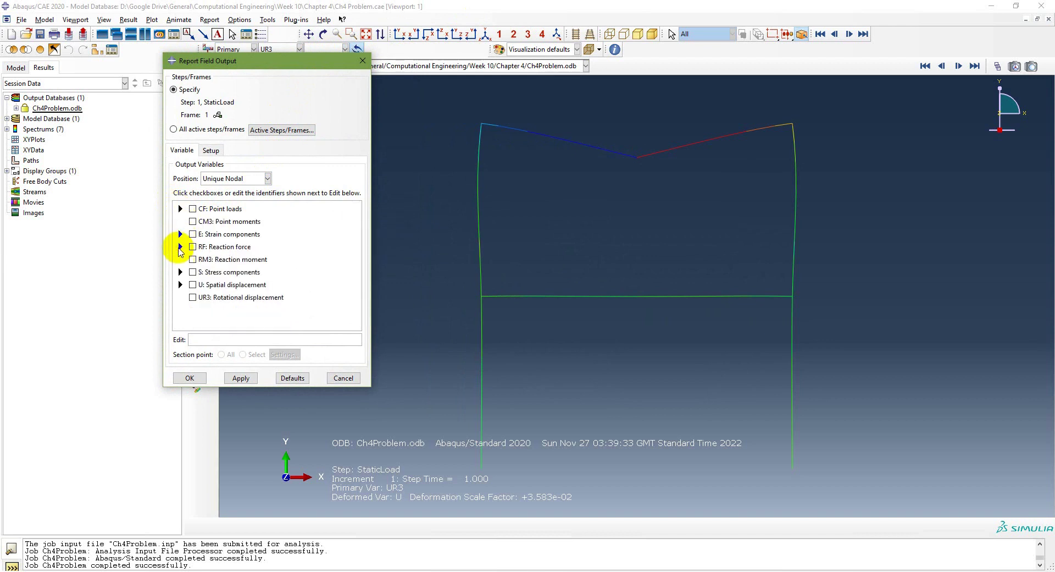
{"action": "left_click", "coordinate": [181, 284]}
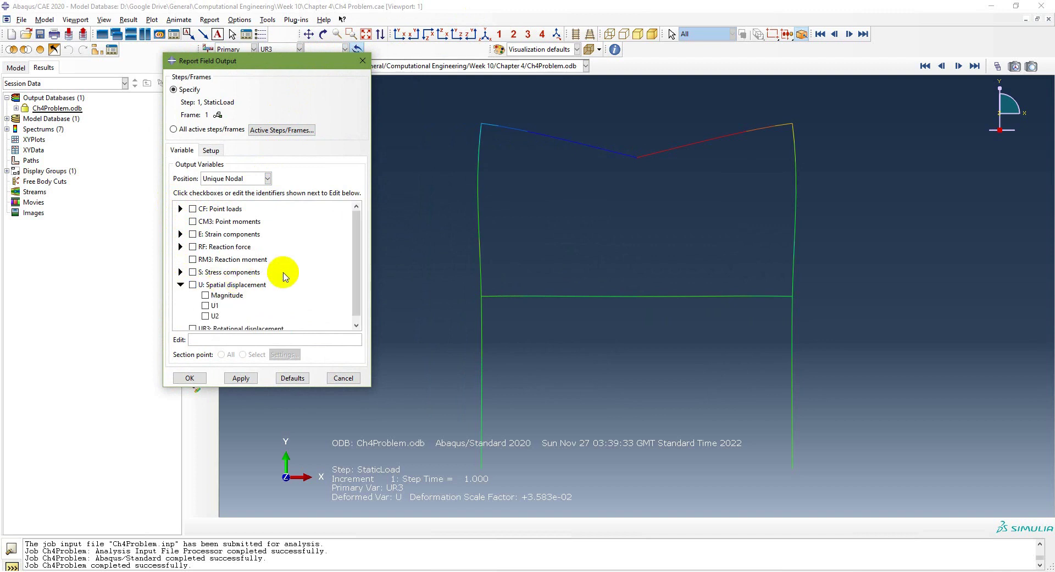
{"action": "left_click", "coordinate": [205, 299]}
{"action": "left_click", "coordinate": [205, 309]}
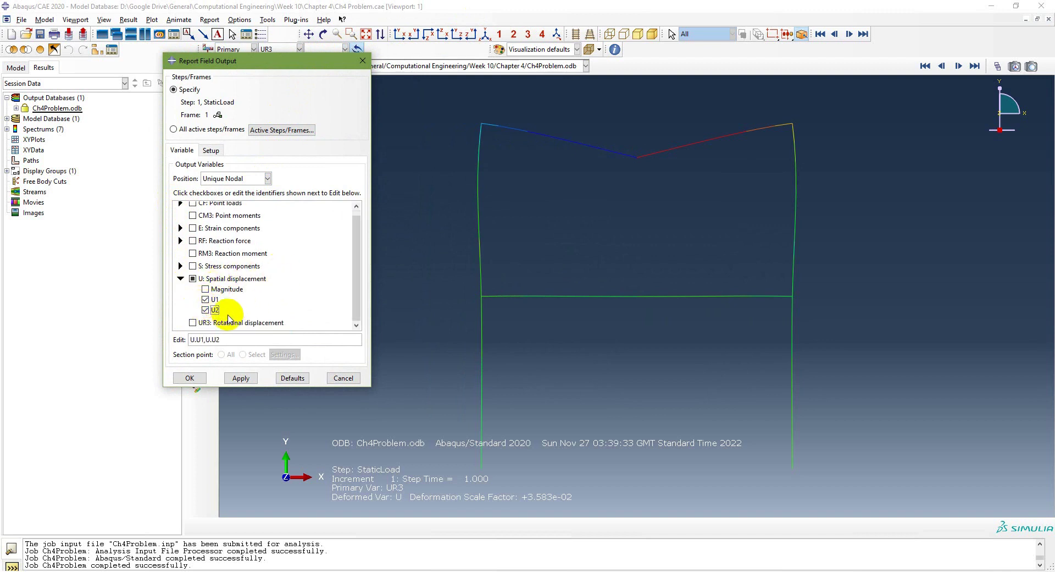
{"action": "left_click", "coordinate": [192, 322]}
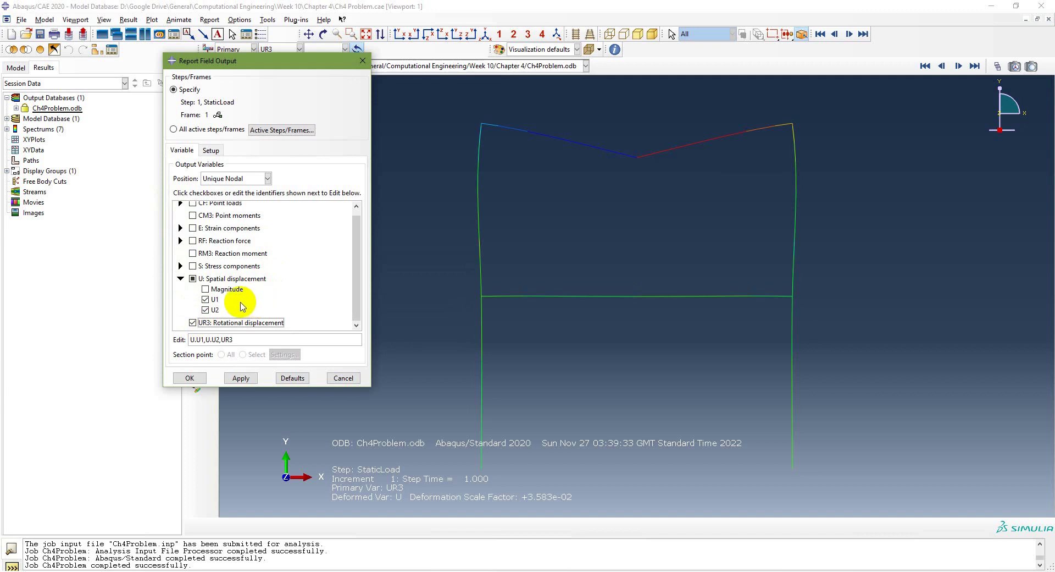
- Name the report file Ch4Problem.rpt and write the field output report with the default format settings
{"action": "left_click", "coordinate": [210, 150]}
{"action": "left_click", "coordinate": [256, 175]}
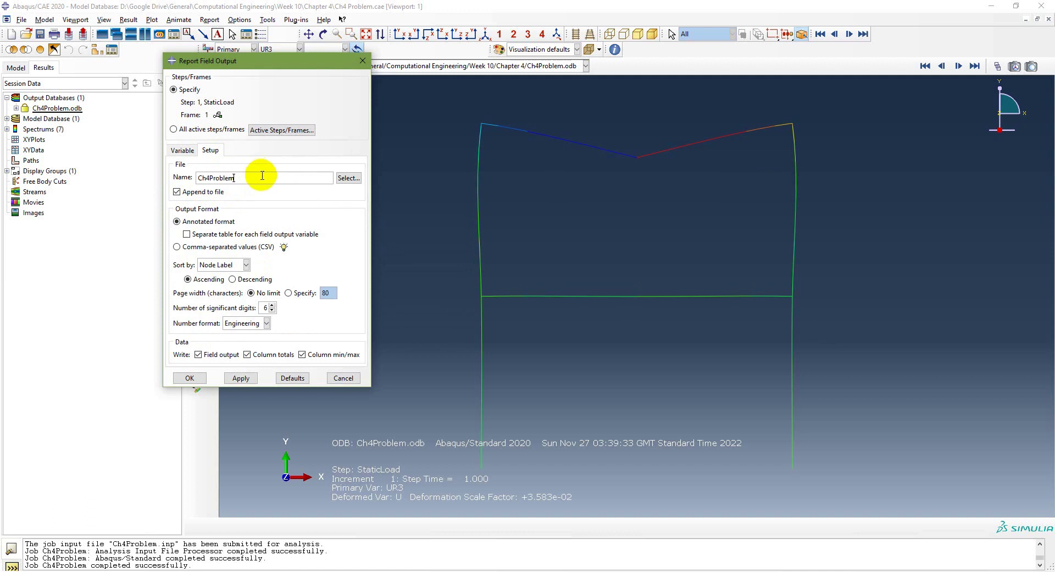
{"action": "left_click", "coordinate": [241, 379]}
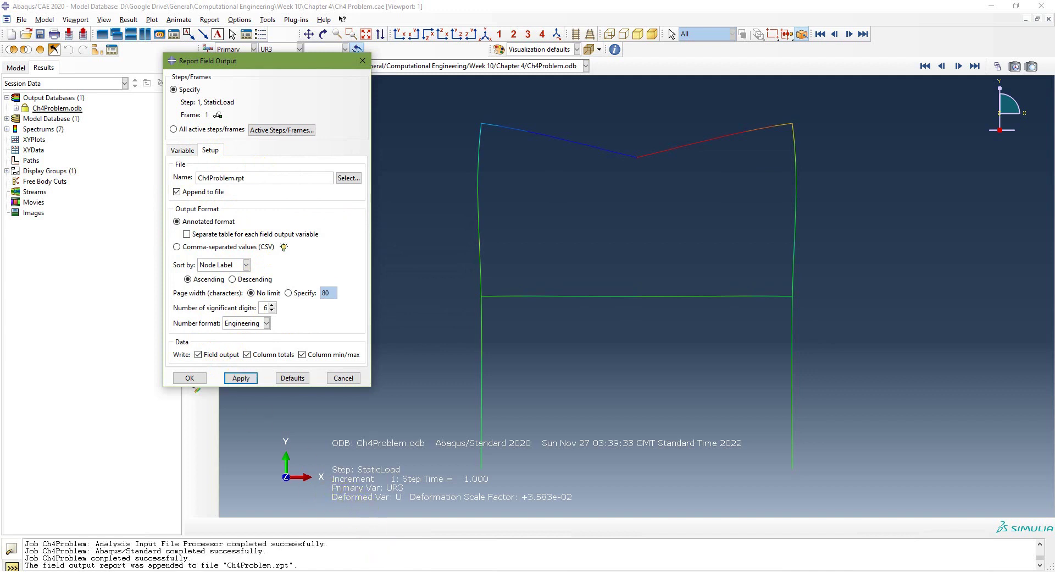
- Open Ch4Problem.rpt from the Chapter 4 folder, review the nodal displacements, then return to Abaqus/CAE and close the report dialog
{"action": "key", "text": "alt+Tab"}
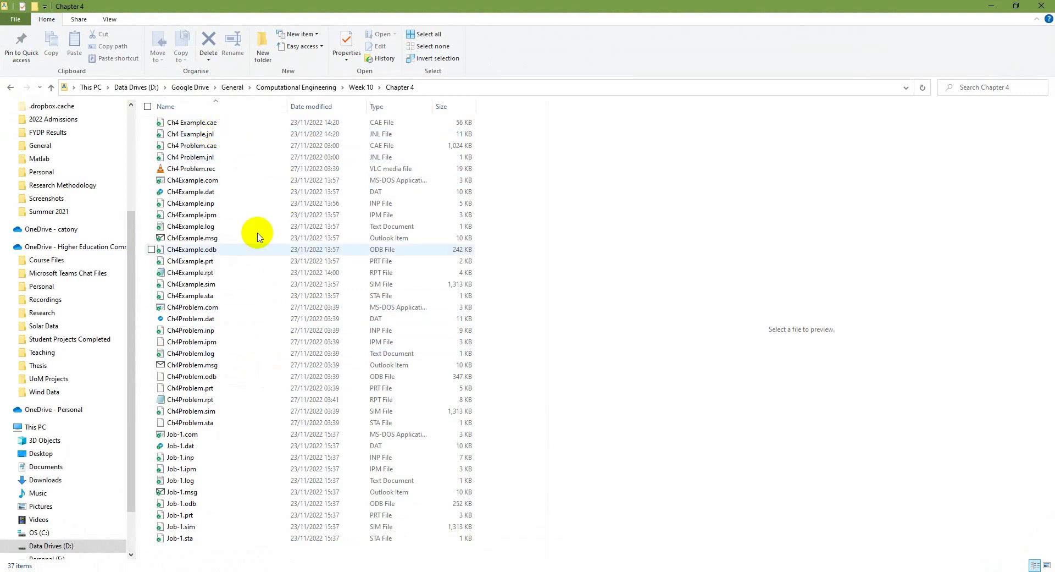
{"action": "left_click", "coordinate": [175, 400]}
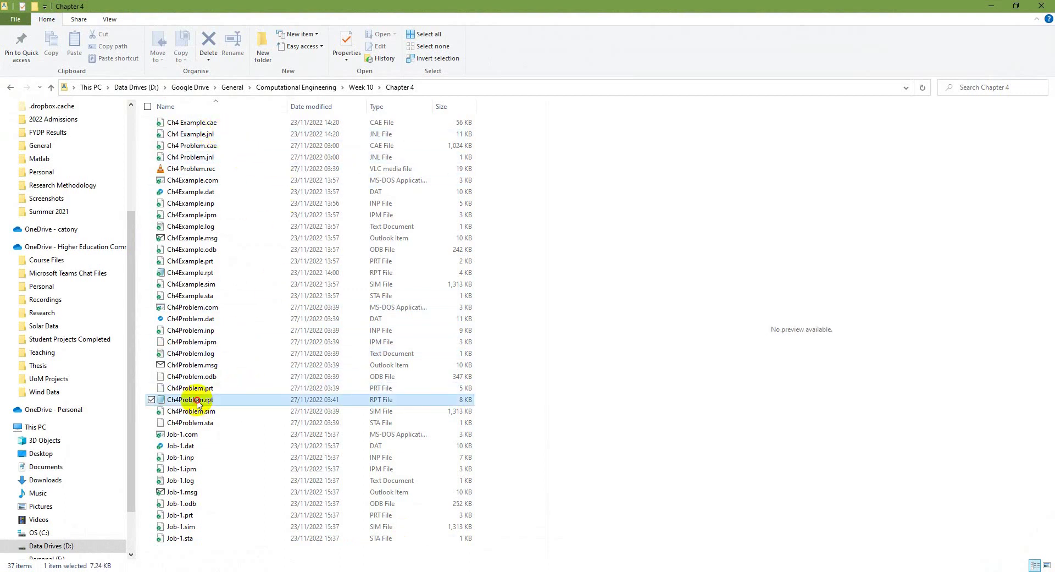
{"action": "double_click", "coordinate": [165, 400]}
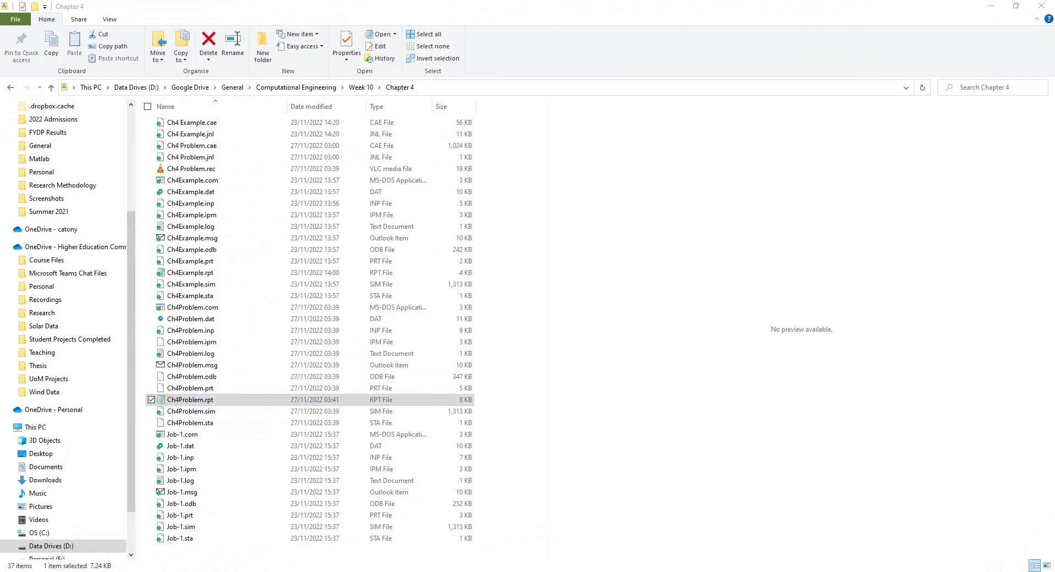
{"action": "double_click", "coordinate": [384, 157]}
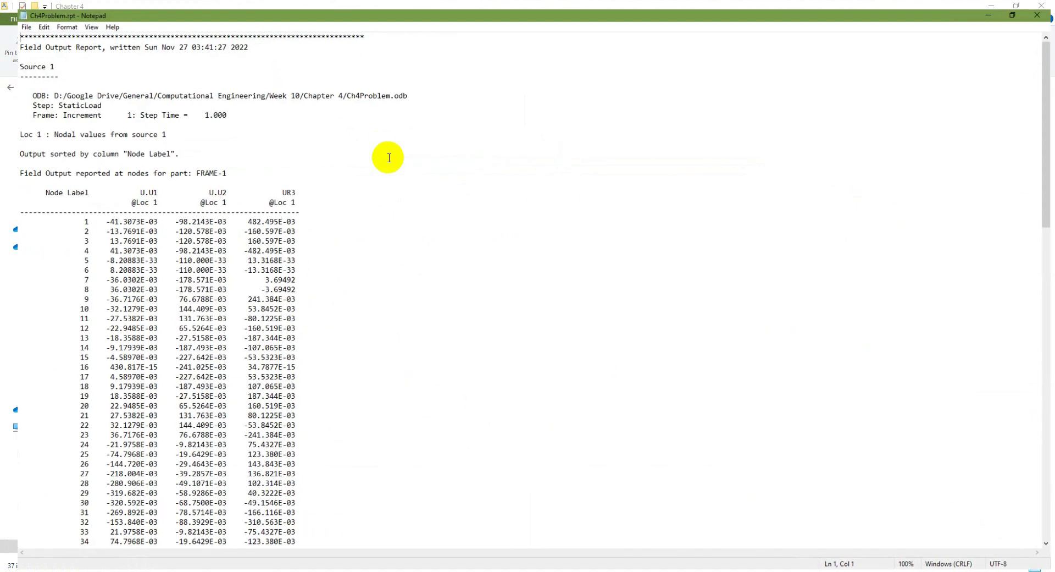
{"action": "scroll", "coordinate": [130, 273], "scroll_direction": "down", "scroll_amount": 20}
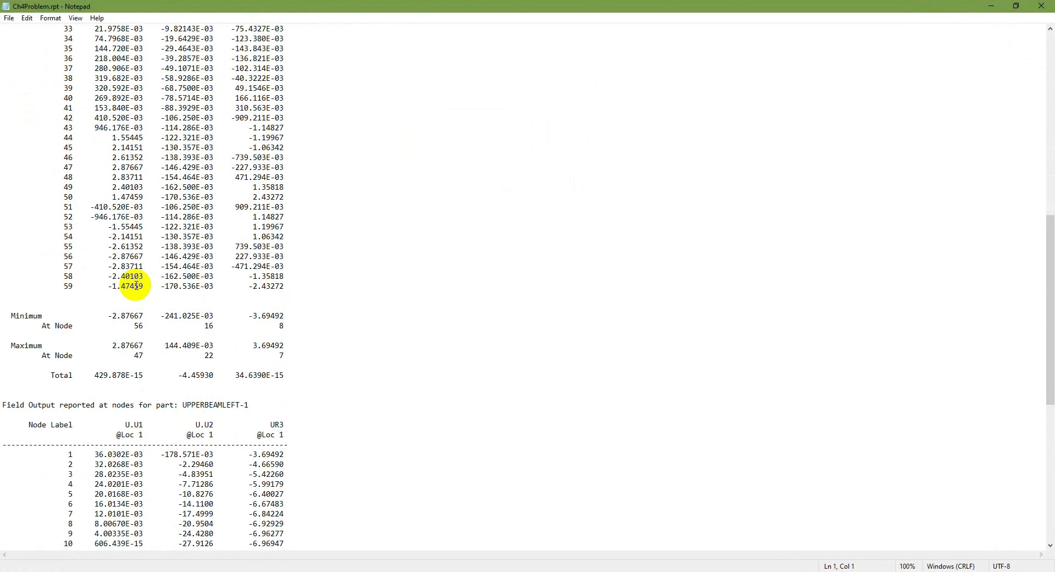
{"action": "scroll", "coordinate": [135, 286], "scroll_direction": "up", "scroll_amount": 13}
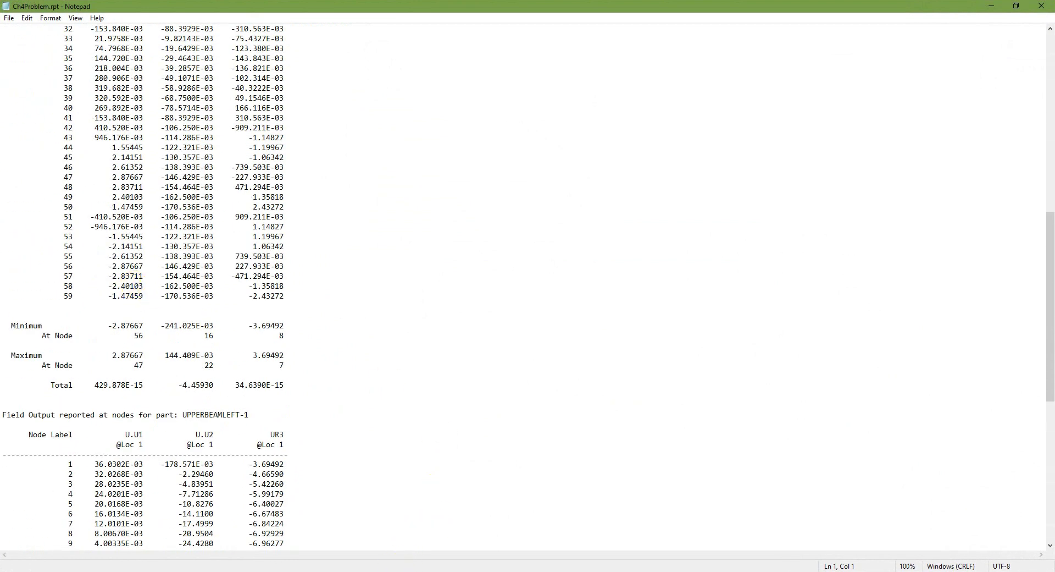
{"action": "left_click", "coordinate": [598, 564]}
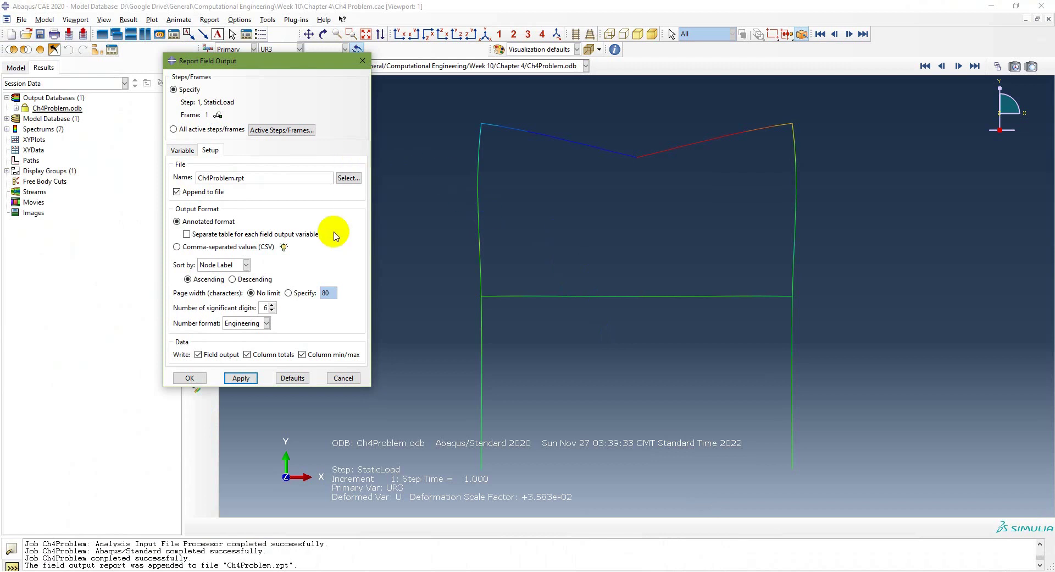
{"action": "left_click", "coordinate": [344, 378]}
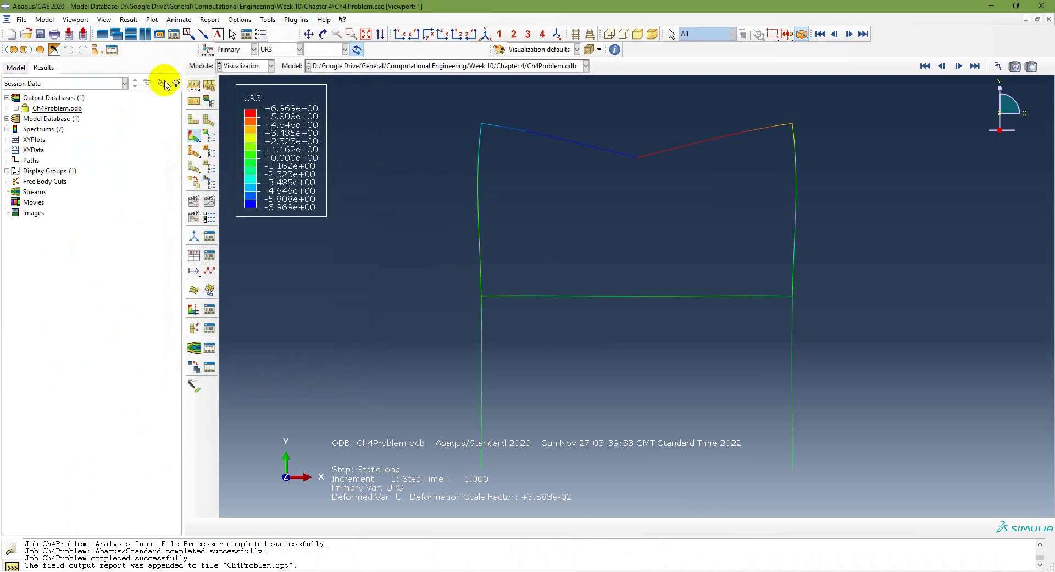
- Show the node labels on the deformed frame plot through the common plot options
{"action": "left_click", "coordinate": [194, 86]}
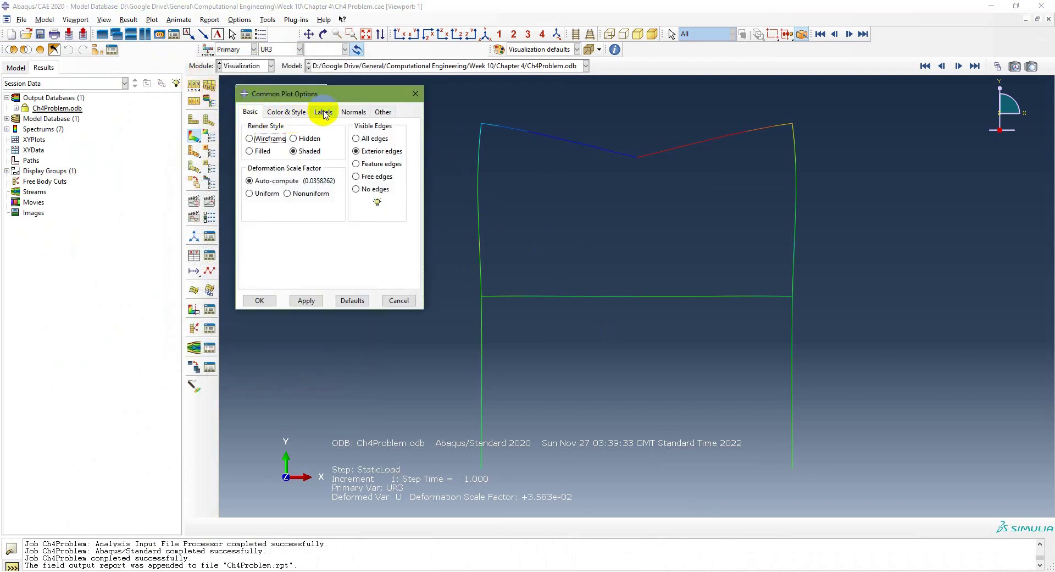
{"action": "left_click", "coordinate": [399, 300]}
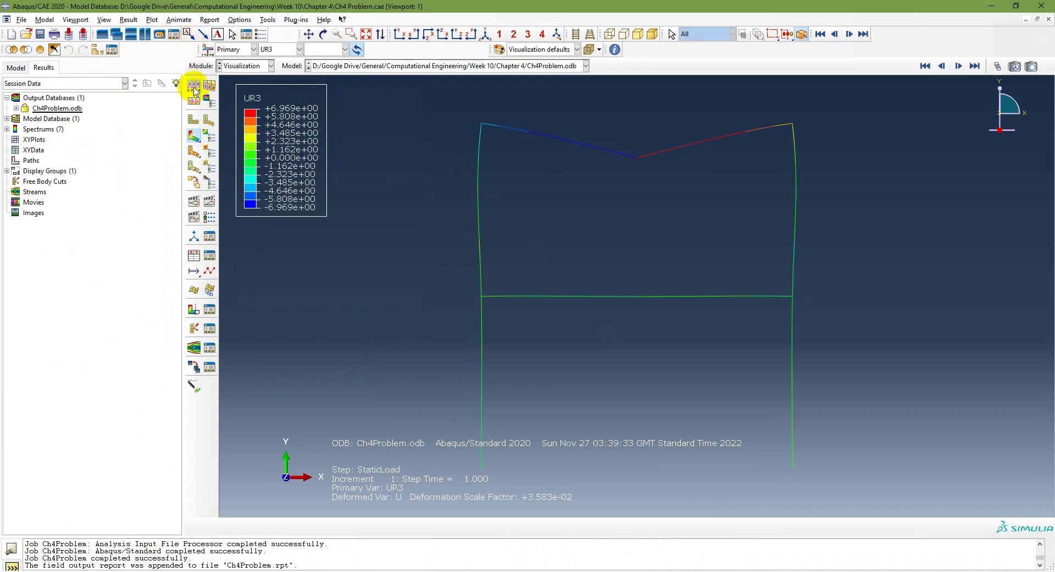
{"action": "left_click", "coordinate": [194, 86]}
{"action": "left_click", "coordinate": [323, 111]}
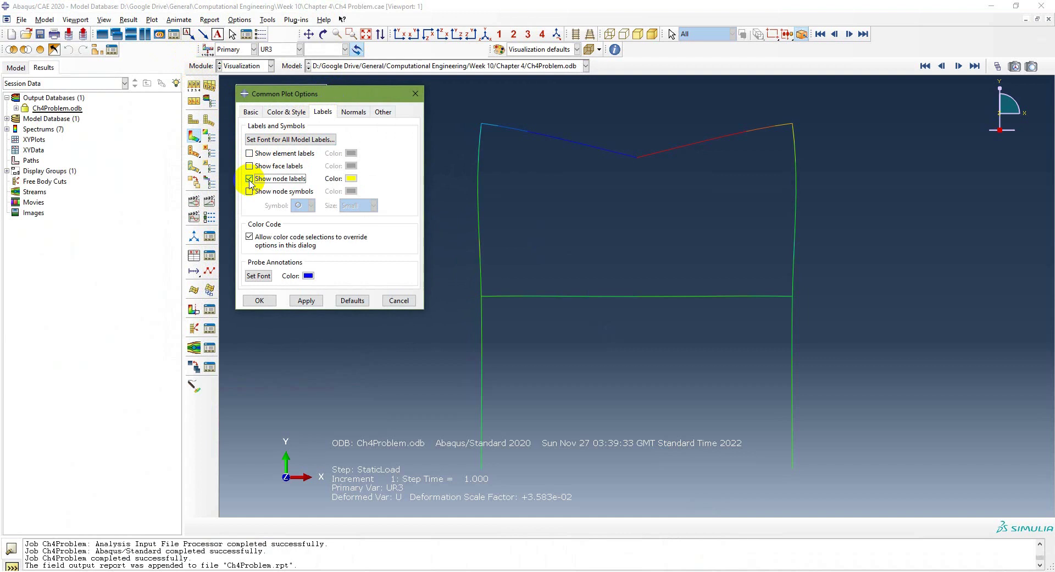
{"action": "left_click", "coordinate": [279, 179]}
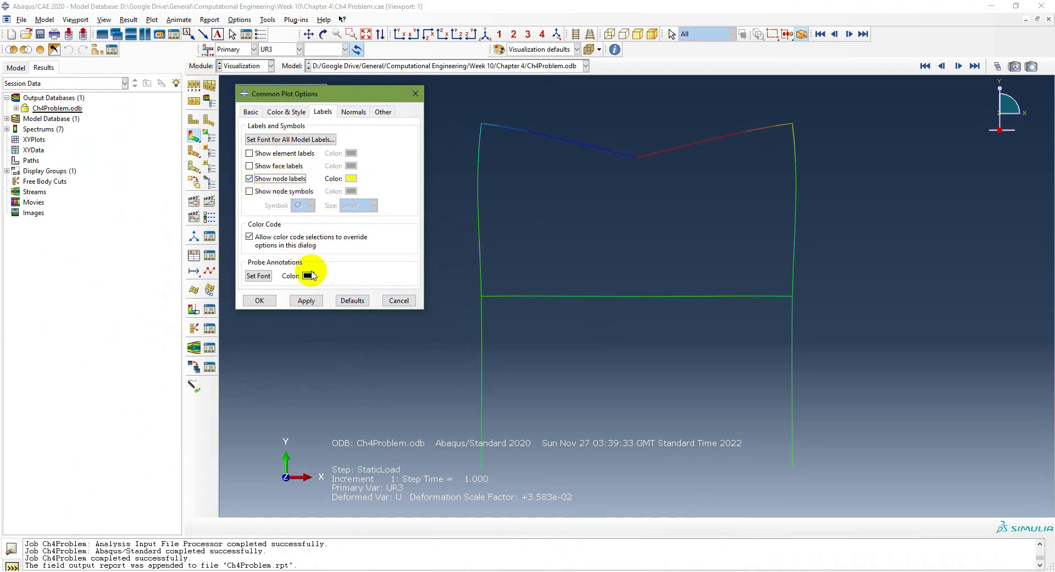
{"action": "left_click", "coordinate": [306, 300]}
{"action": "left_click", "coordinate": [258, 301]}
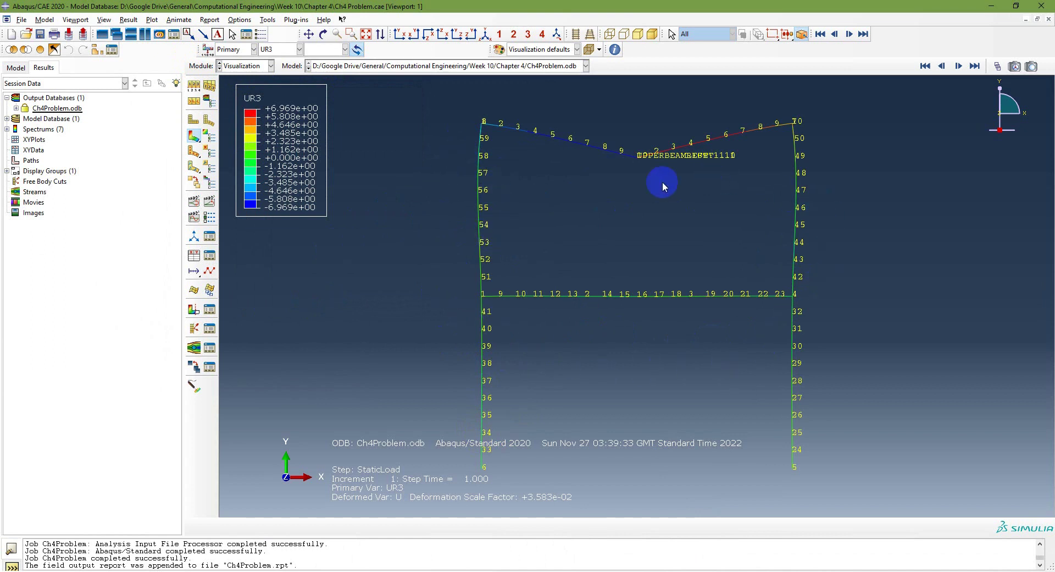
- List the instances of Ch4Problem.odb and highlight FRAME-1, UPPERBEAMLEFT-1 and UPPERBEAMRIGHT-1 one after another in the plot
{"action": "left_click", "coordinate": [9, 103]}
{"action": "left_click", "coordinate": [16, 108]}
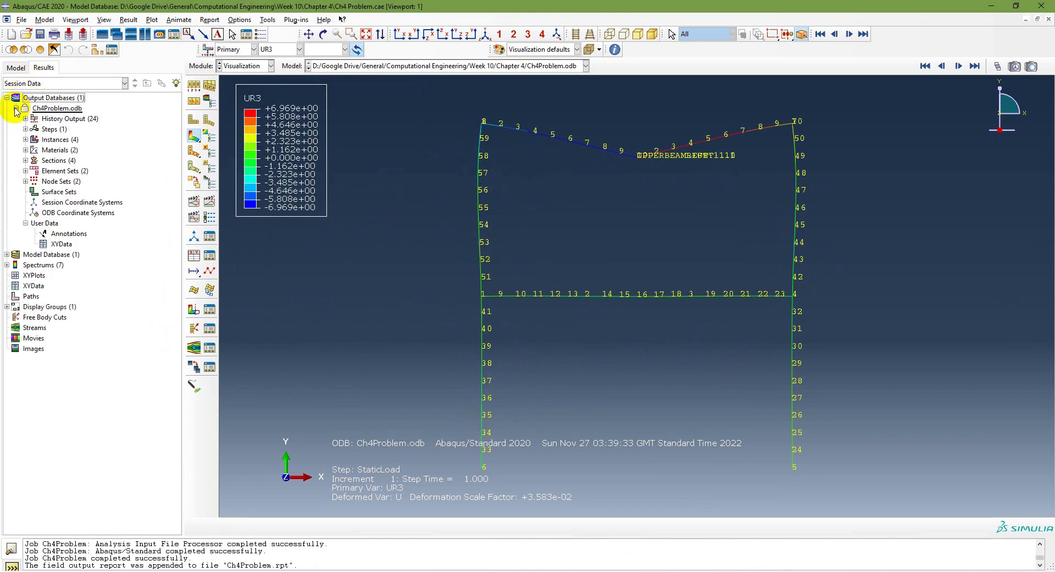
{"action": "left_click", "coordinate": [25, 139]}
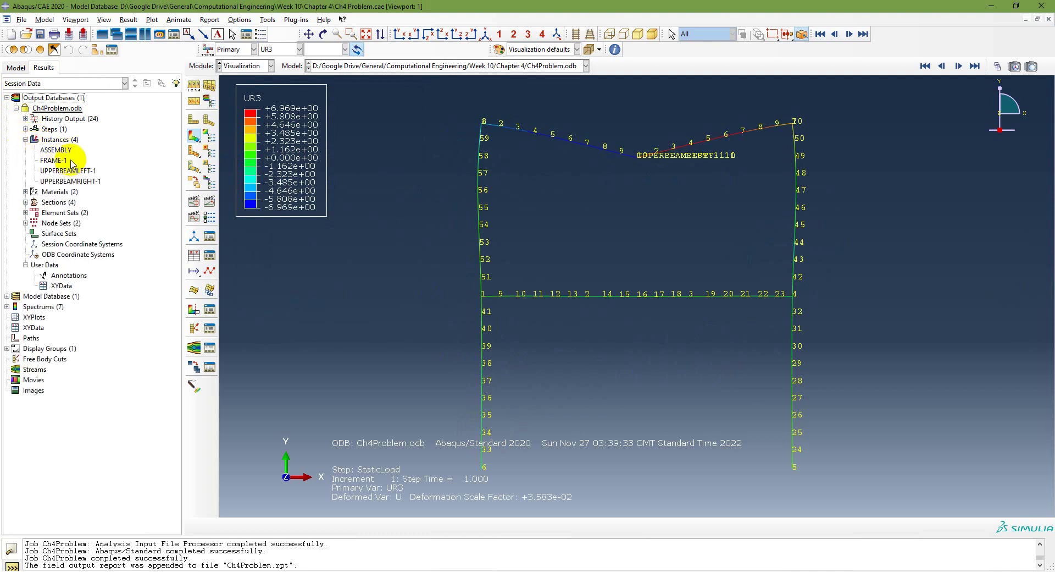
{"action": "left_click", "coordinate": [54, 160]}
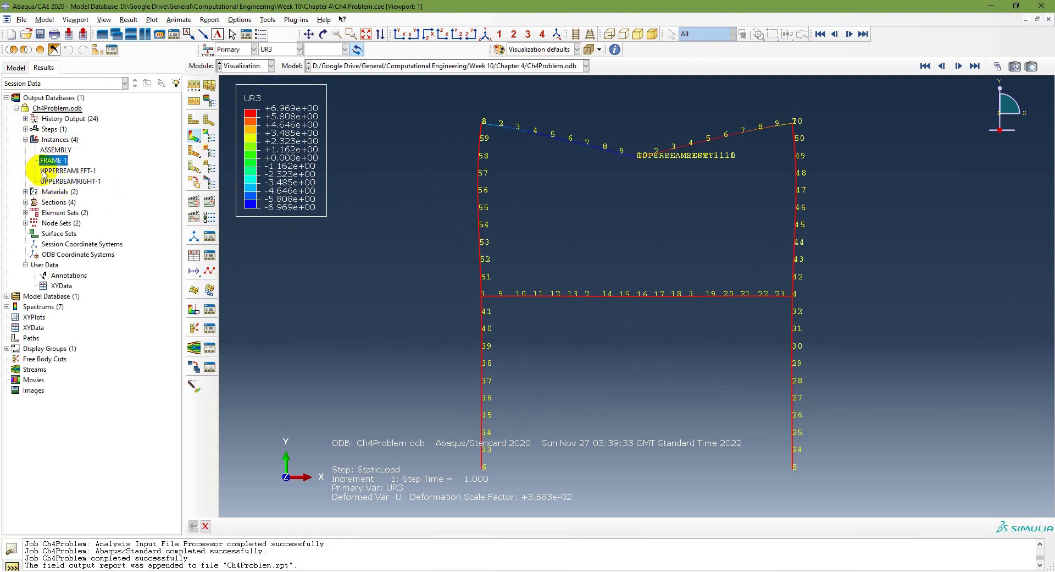
{"action": "left_click", "coordinate": [68, 170]}
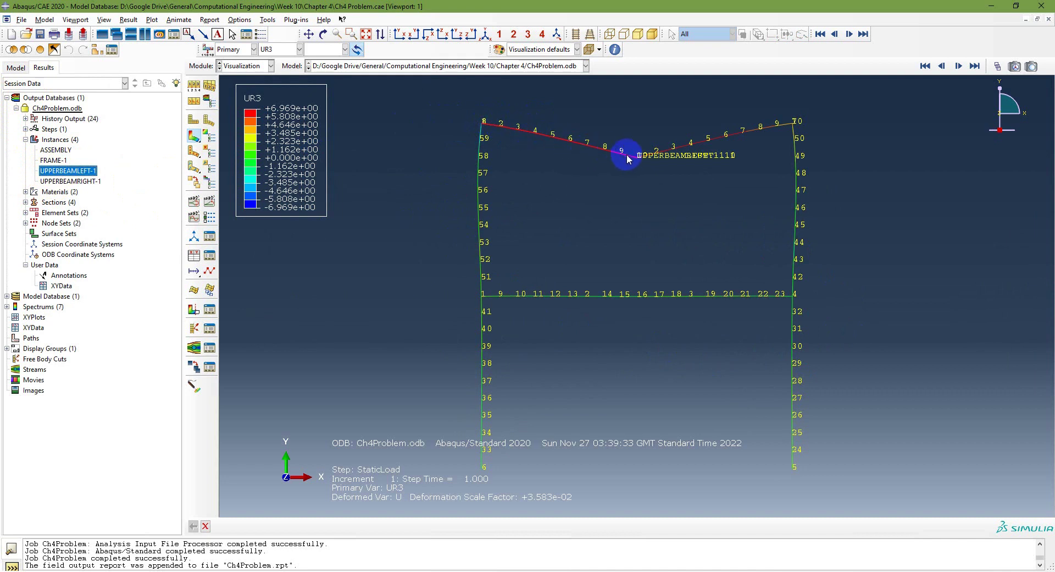
{"action": "left_click", "coordinate": [89, 181]}
{"action": "left_click", "coordinate": [80, 183]}
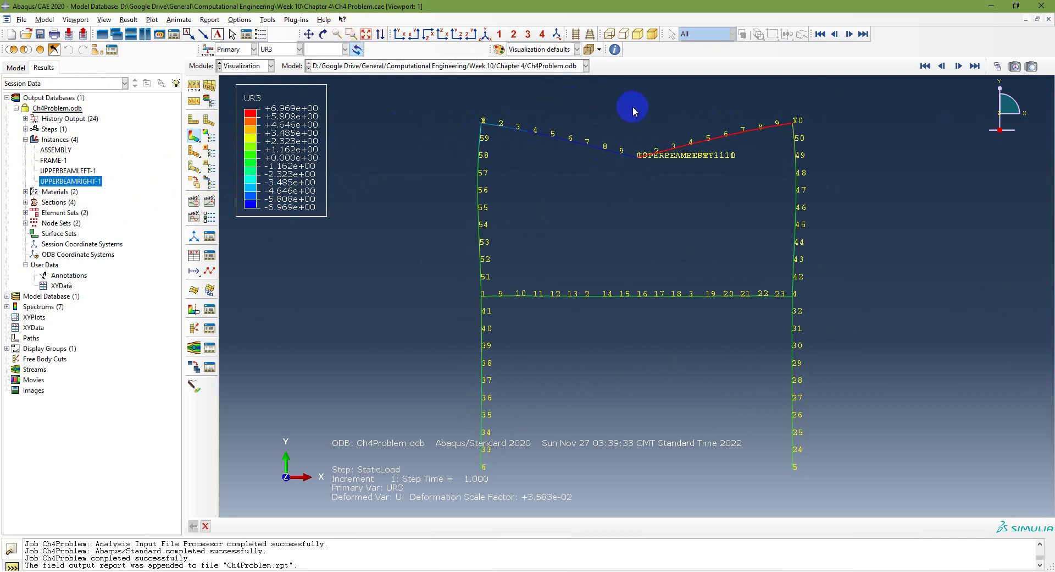
- Examine the node labels where the two upper beams meet at midspan, then fit the whole frame in view
{"action": "scroll", "coordinate": [636, 108], "scroll_direction": "down", "scroll_amount": 5}
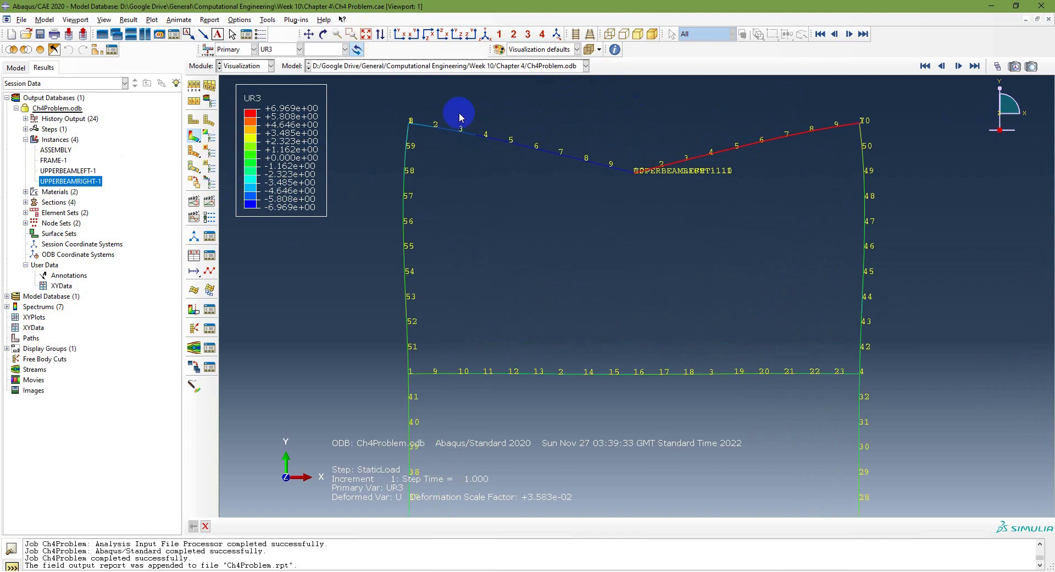
{"action": "scroll", "coordinate": [402, 114], "scroll_direction": "down", "scroll_amount": 5}
{"action": "scroll", "coordinate": [817, 212], "scroll_direction": "down", "scroll_amount": 8}
{"action": "middle_click_drag", "start_coordinate": [782, 241], "coordinate": [775, 241], "text": "ctrl+alt"}
{"action": "scroll", "coordinate": [772, 242], "scroll_direction": "up", "scroll_amount": 2}
{"action": "scroll", "coordinate": [772, 236], "scroll_direction": "up", "scroll_amount": 3}
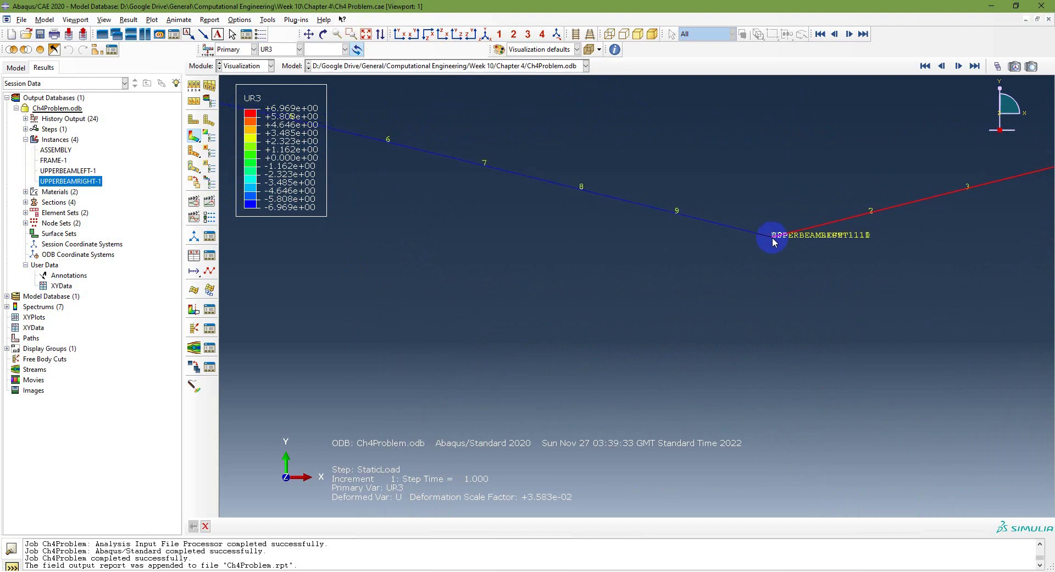
{"action": "left_click", "coordinate": [364, 34]}
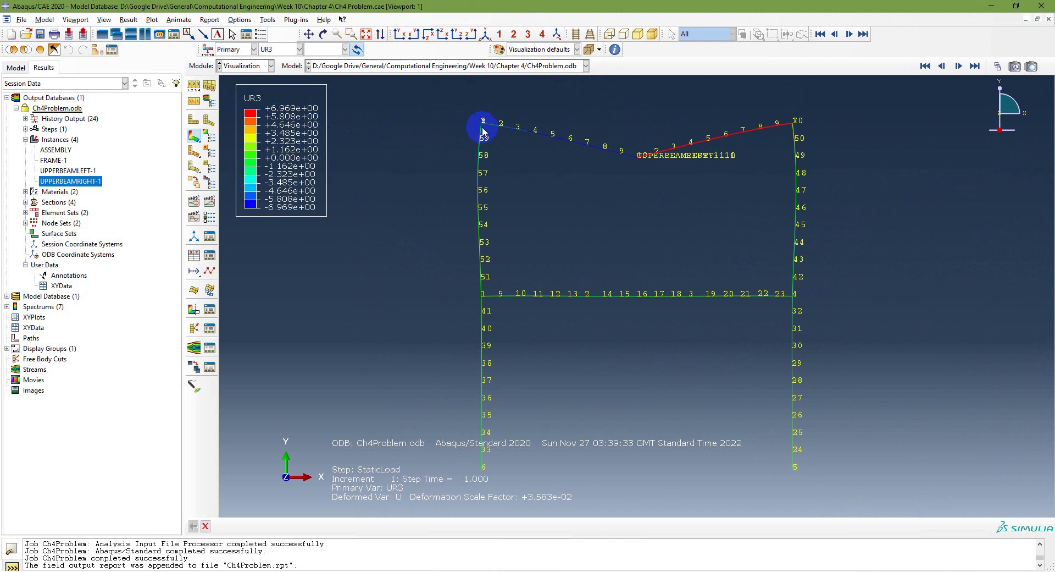
- Inspect the overlapping node labels at the frame's upper-left corner, highlighting FRAME-1 and UPPERBEAMLEFT-1 to tell which part each belongs to
{"action": "scroll", "coordinate": [479, 119], "scroll_direction": "down", "scroll_amount": 10}
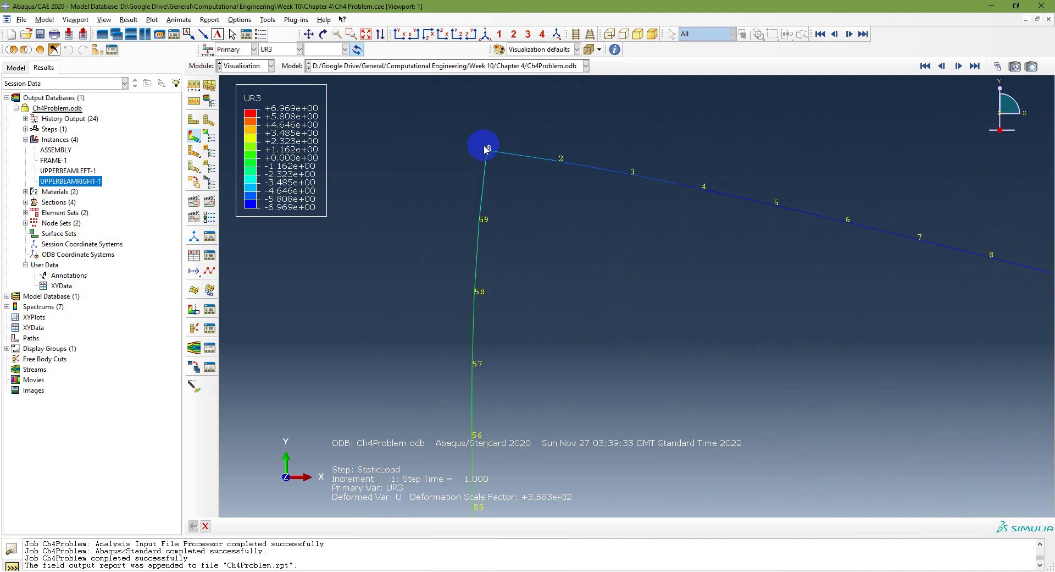
{"action": "scroll", "coordinate": [492, 155], "scroll_direction": "down", "scroll_amount": 5}
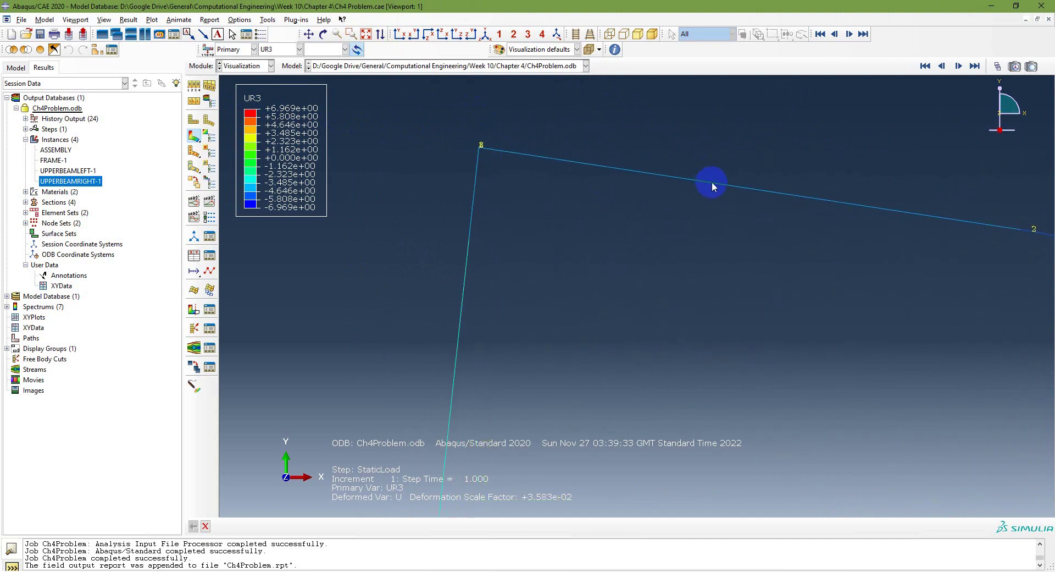
{"action": "left_click", "coordinate": [55, 160]}
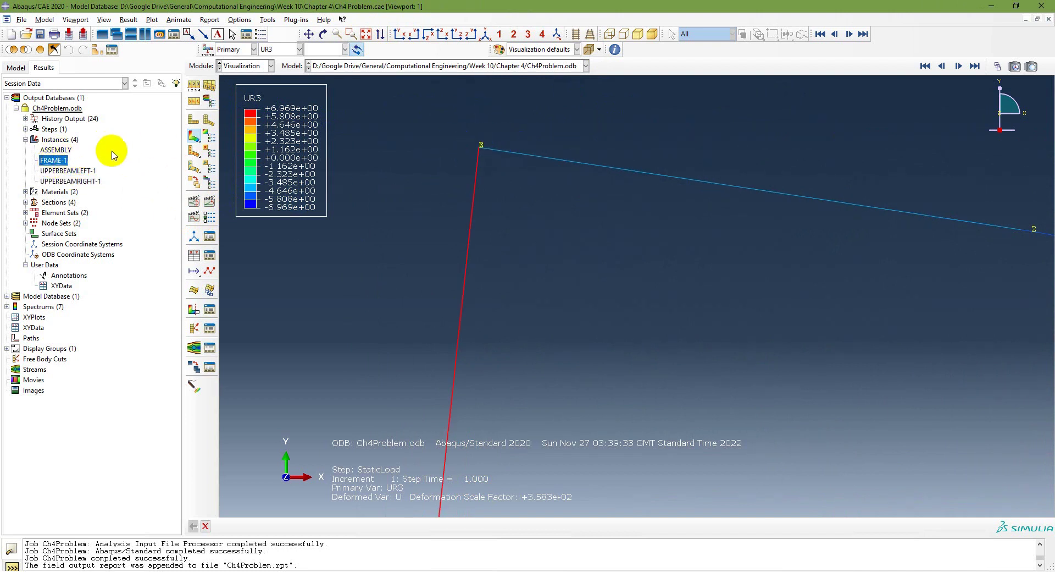
{"action": "left_click", "coordinate": [75, 171]}
{"action": "scroll", "coordinate": [898, 256], "scroll_direction": "up", "scroll_amount": 1}
{"action": "scroll", "coordinate": [896, 248], "scroll_direction": "down", "scroll_amount": 5}
{"action": "scroll", "coordinate": [896, 252], "scroll_direction": "down", "scroll_amount": 1}
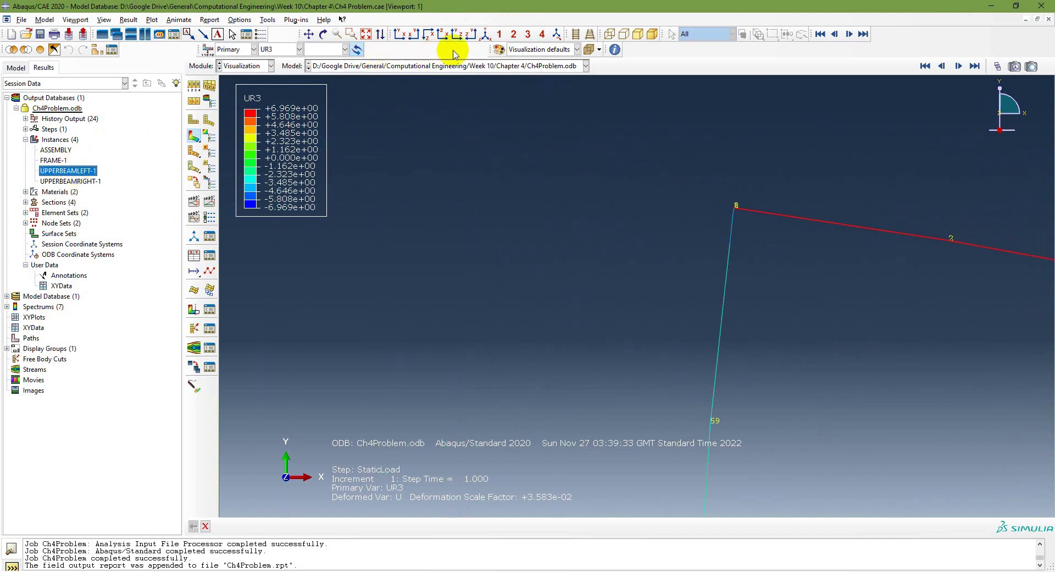
{"action": "left_click", "coordinate": [366, 34]}
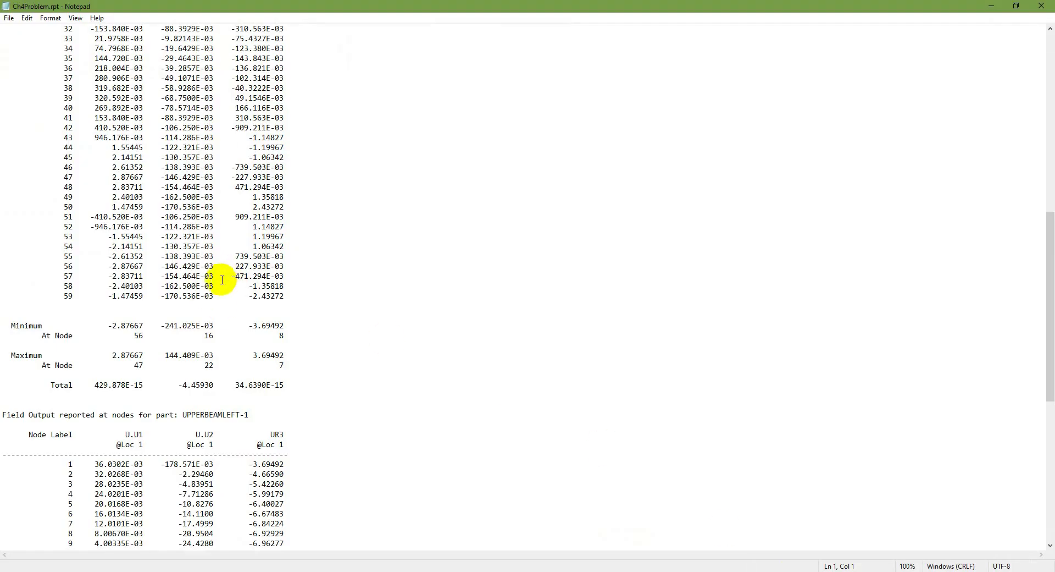
- Review the FRAME-1, UPPERBEAMLEFT-1 and UPPERBEAMRIGHT-1 node tables in the Ch4Problem.rpt report in Notepad, then return to Abaqus/CAE
{"action": "scroll", "coordinate": [230, 285], "scroll_direction": "up", "scroll_amount": 20}
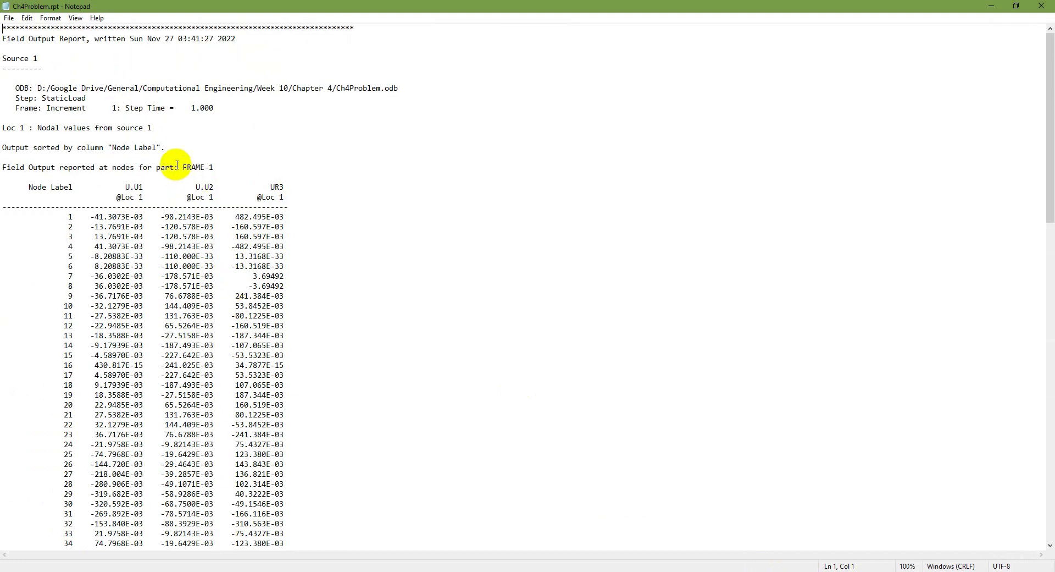
{"action": "left_click_drag", "start_coordinate": [182, 167], "coordinate": [214, 166]}
{"action": "scroll", "coordinate": [222, 350], "scroll_direction": "down", "scroll_amount": 20}
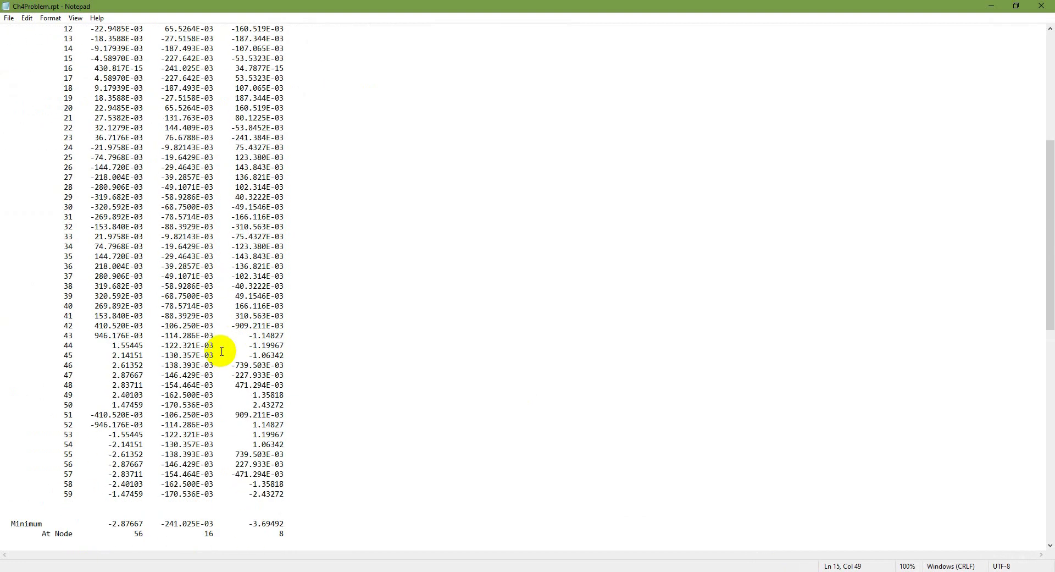
{"action": "left_click_drag", "start_coordinate": [179, 316], "coordinate": [251, 316]}
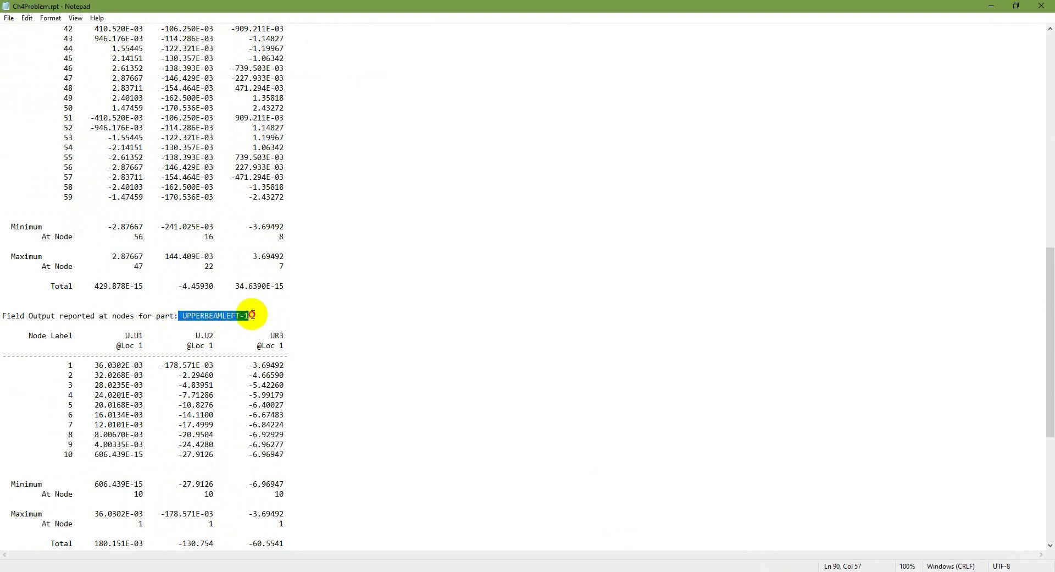
{"action": "scroll", "coordinate": [264, 312], "scroll_direction": "down", "scroll_amount": 8}
{"action": "scroll", "coordinate": [264, 312], "scroll_direction": "down", "scroll_amount": 1}
{"action": "left_click_drag", "start_coordinate": [183, 306], "coordinate": [268, 302]}
{"action": "scroll", "coordinate": [278, 303], "scroll_direction": "down", "scroll_amount": 1}
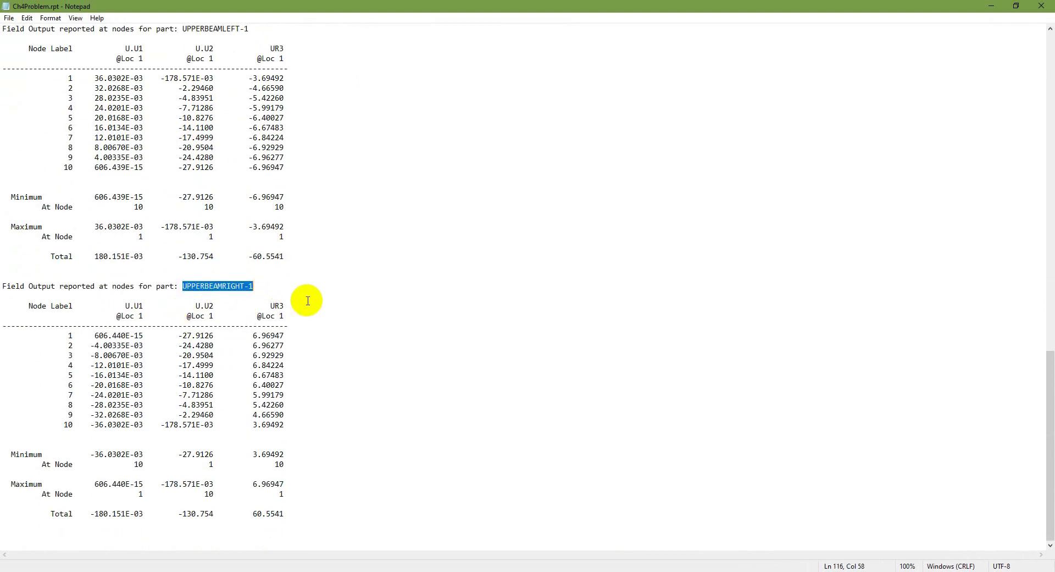
{"action": "scroll", "coordinate": [309, 298], "scroll_direction": "up", "scroll_amount": 20}
{"action": "scroll", "coordinate": [309, 299], "scroll_direction": "up", "scroll_amount": 8}
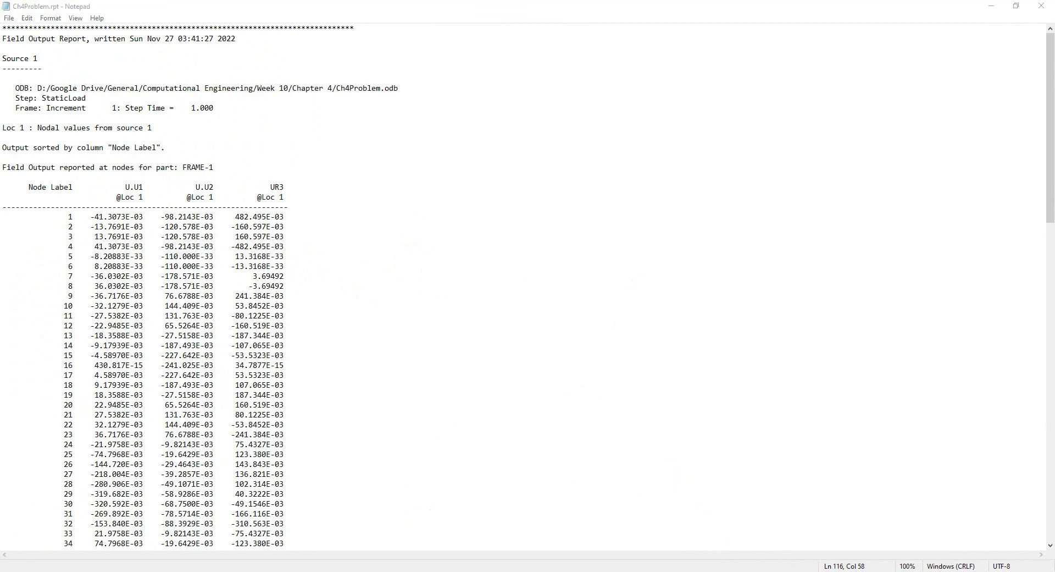
{"action": "key", "text": "alt+Tab"}
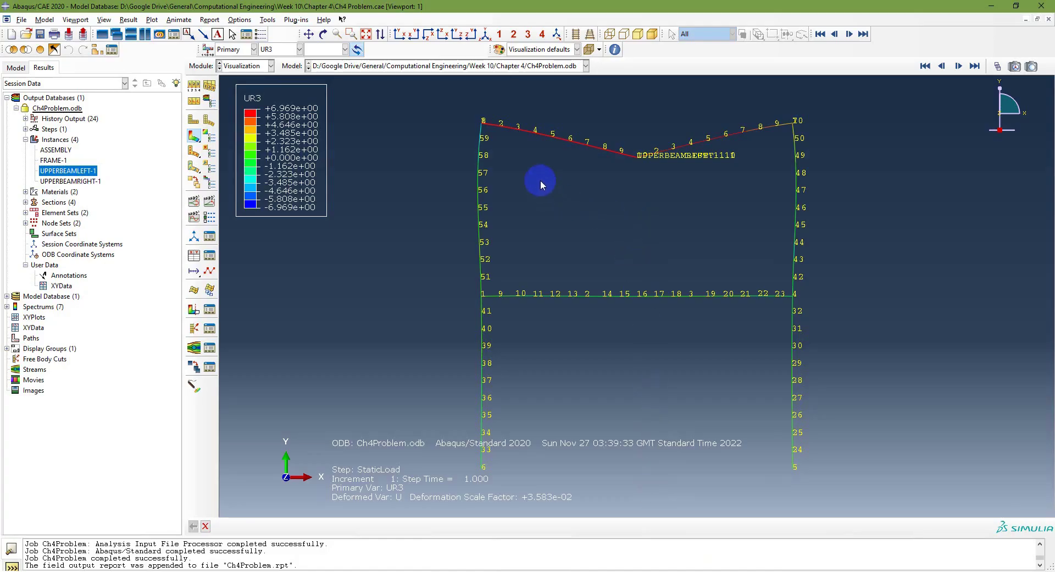